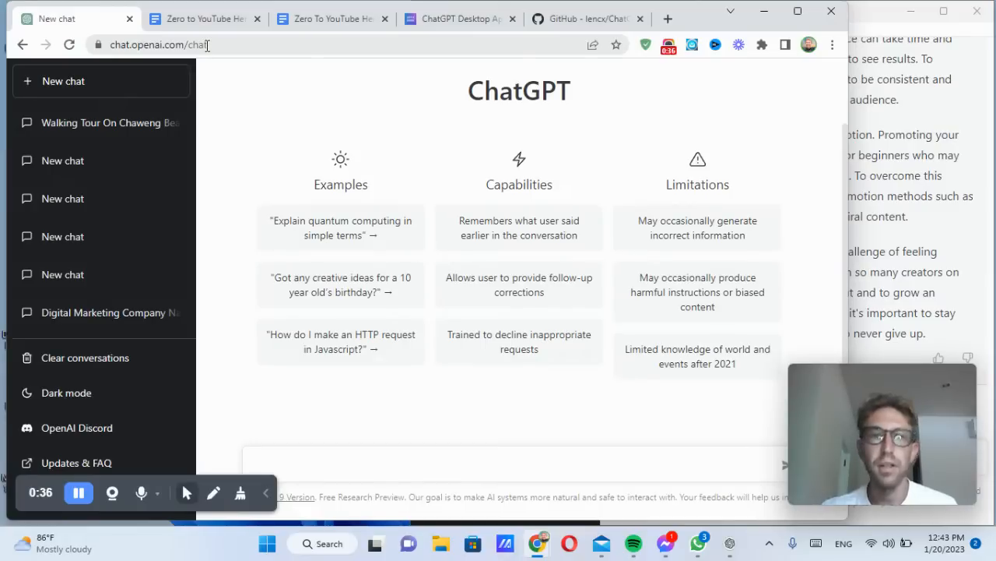
Compare the ChatGPT desktop app with ChatGPT in the browser, including the chat history in the desktop app's sidebar
left_click(862, 23)
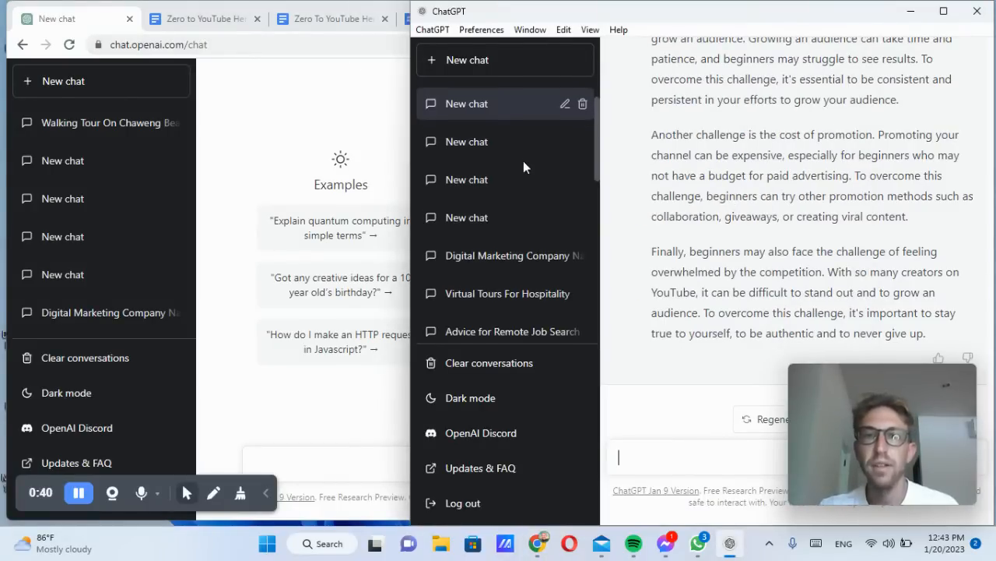
scroll(525, 167, "up", 1)
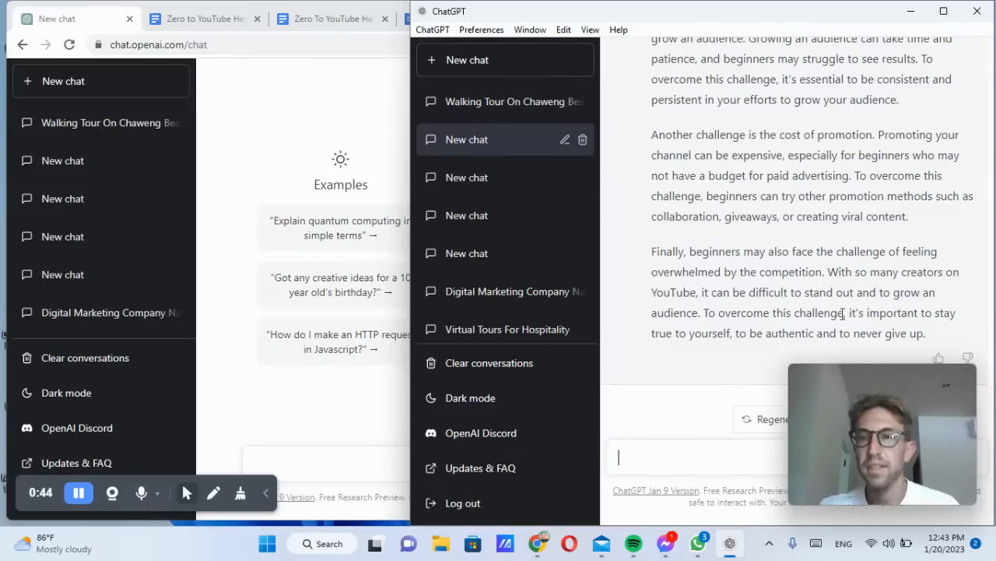
mouse_move(873, 400)
mouse_move(873, 398)
left_mouse_down()
mouse_move(414, 401)
mouse_move(447, 413)
mouse_move(386, 420)
mouse_move(874, 404)
left_mouse_up()
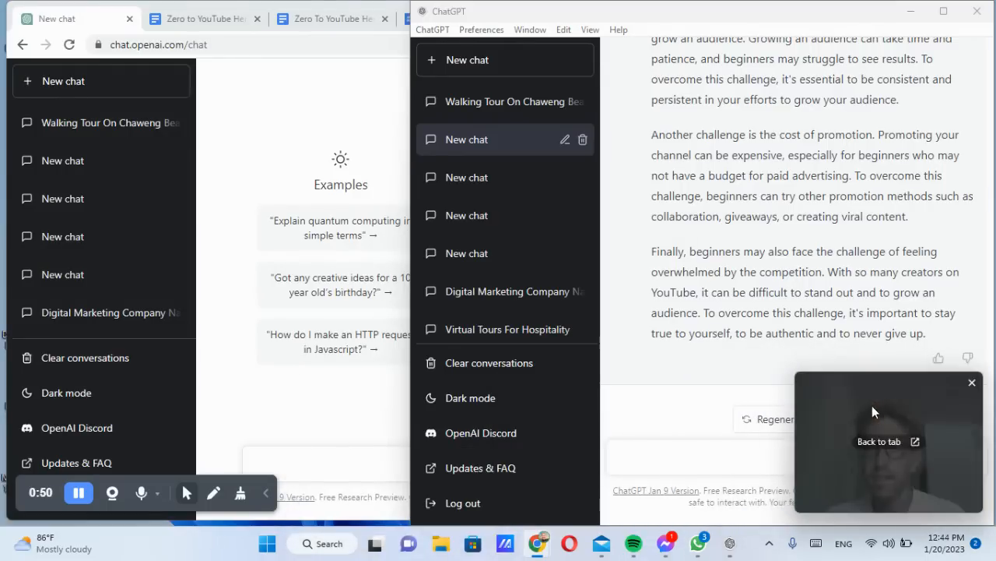
left_click(351, 109)
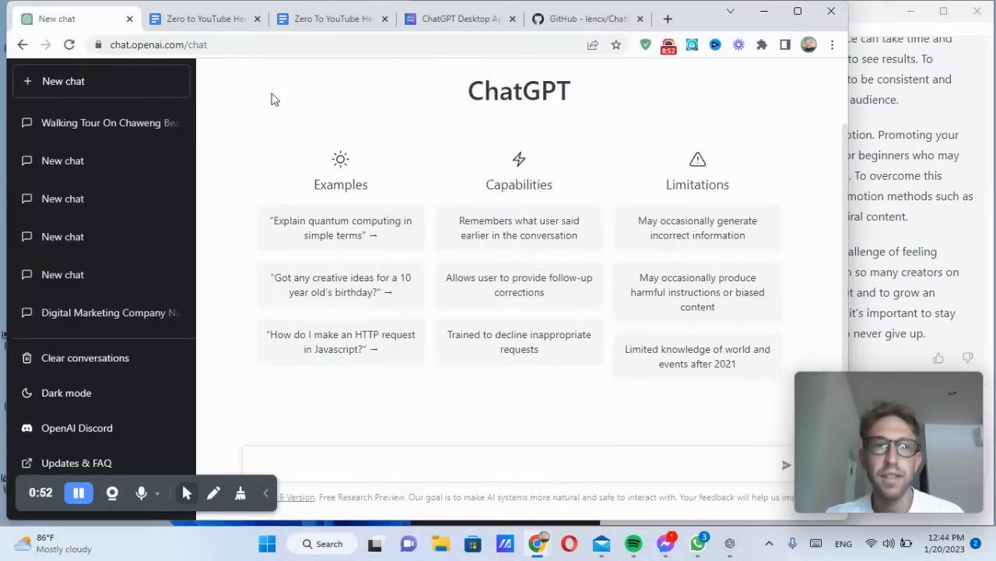
left_click(881, 26)
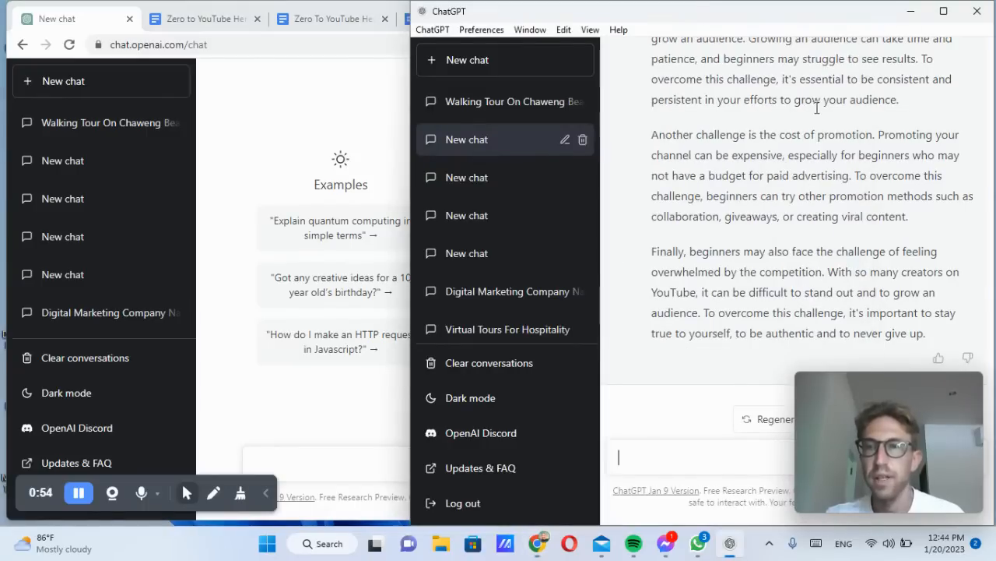
left_click(294, 82)
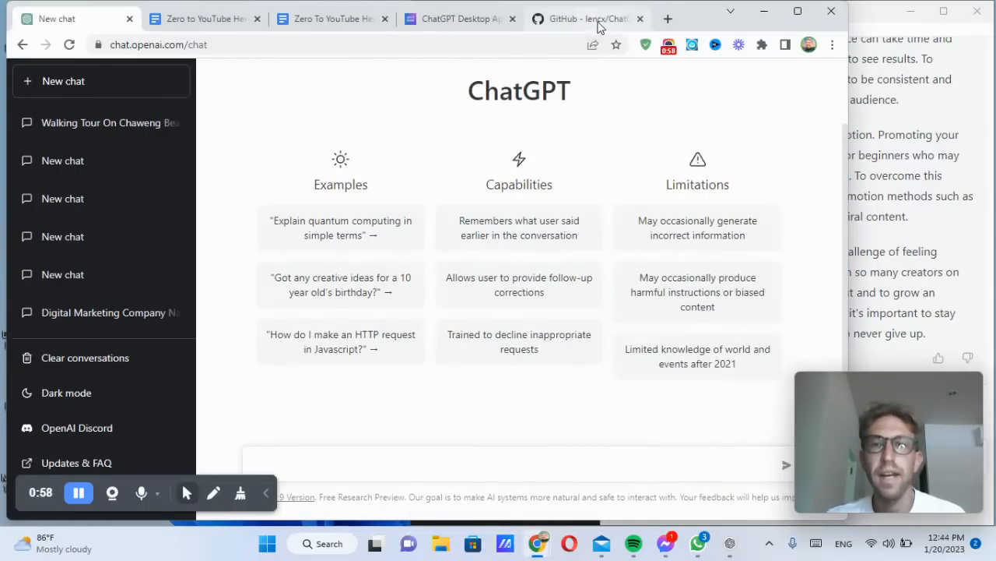
Open the lencx/ChatGPT GitHub repository and review the README's description and its Windows, Mac and Linux installer downloads
left_click(598, 26)
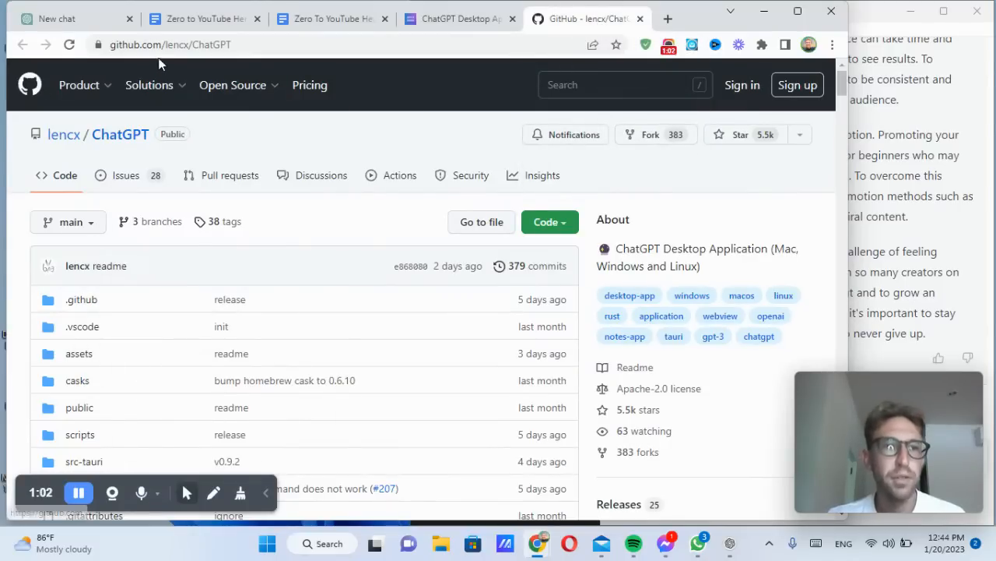
scroll(628, 249, "down", 15)
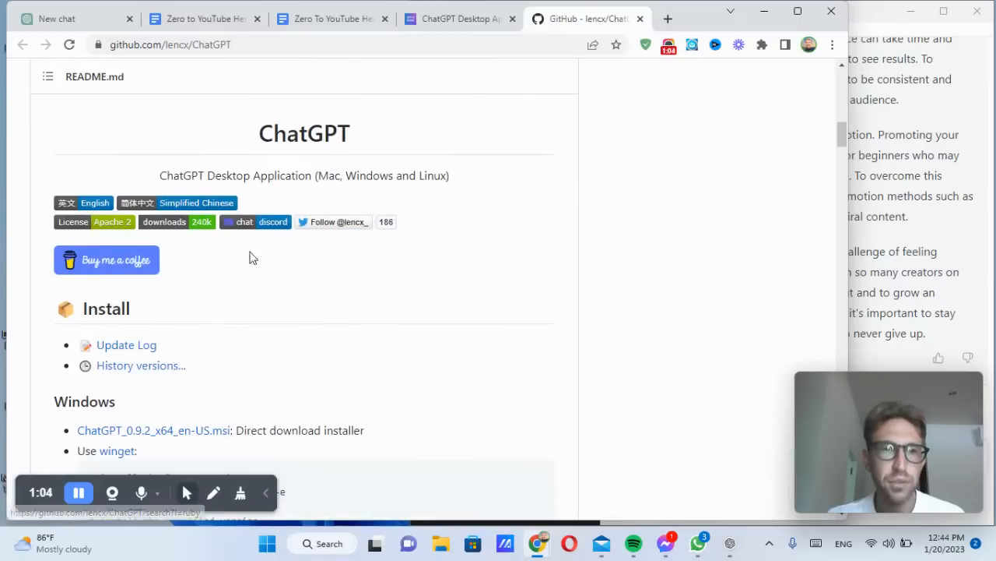
left_click_drag(154, 181, 456, 184)
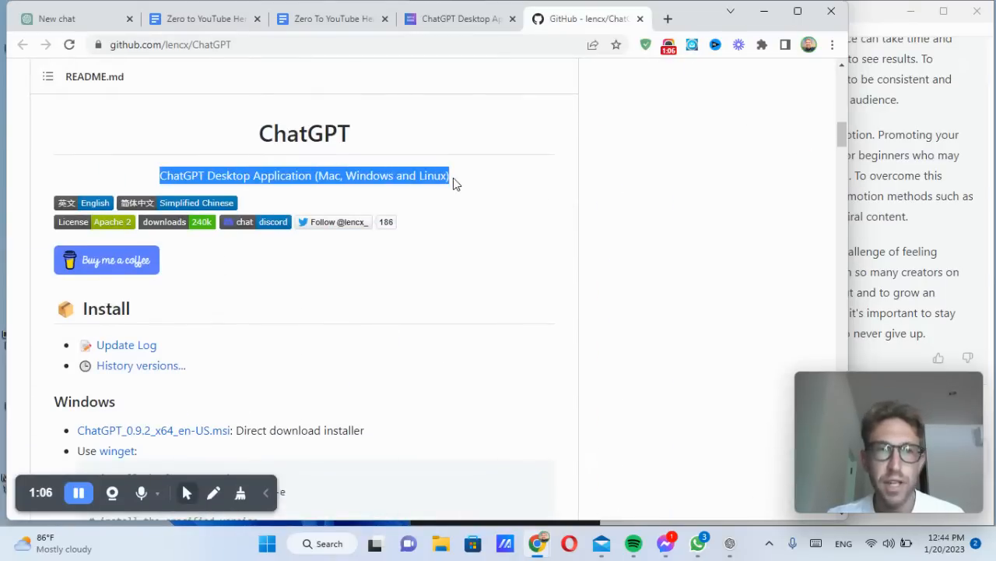
key("ctrl+c")
left_click(368, 180)
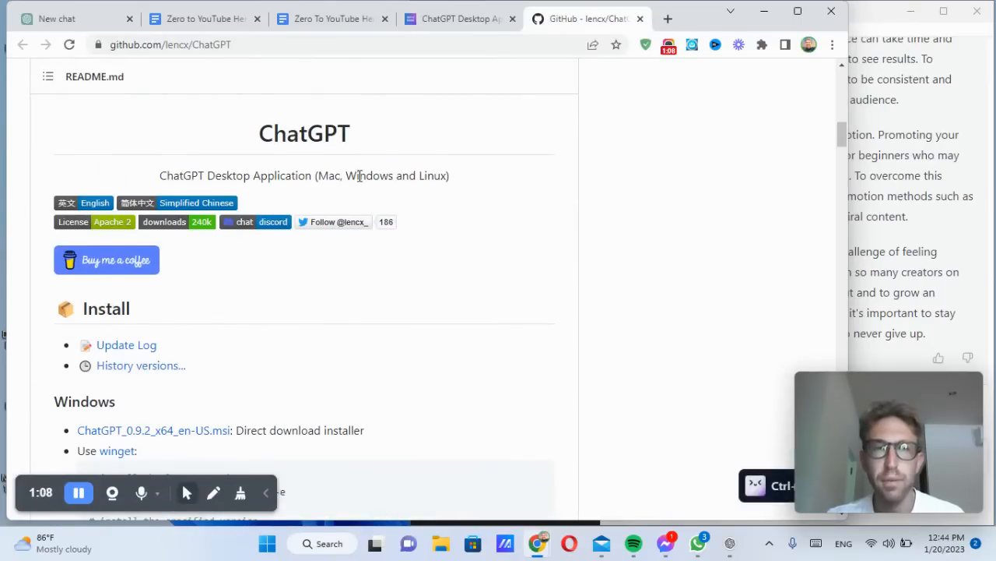
scroll(459, 214, "down", 5)
scroll(232, 196, "up", 3)
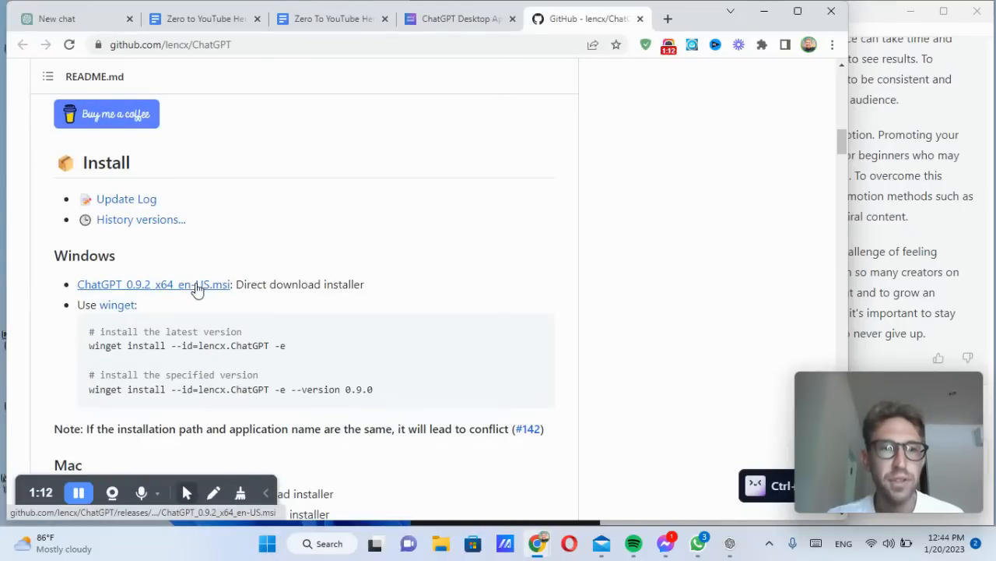
left_click_drag(197, 288, 349, 249)
scroll(126, 307, "down", 3)
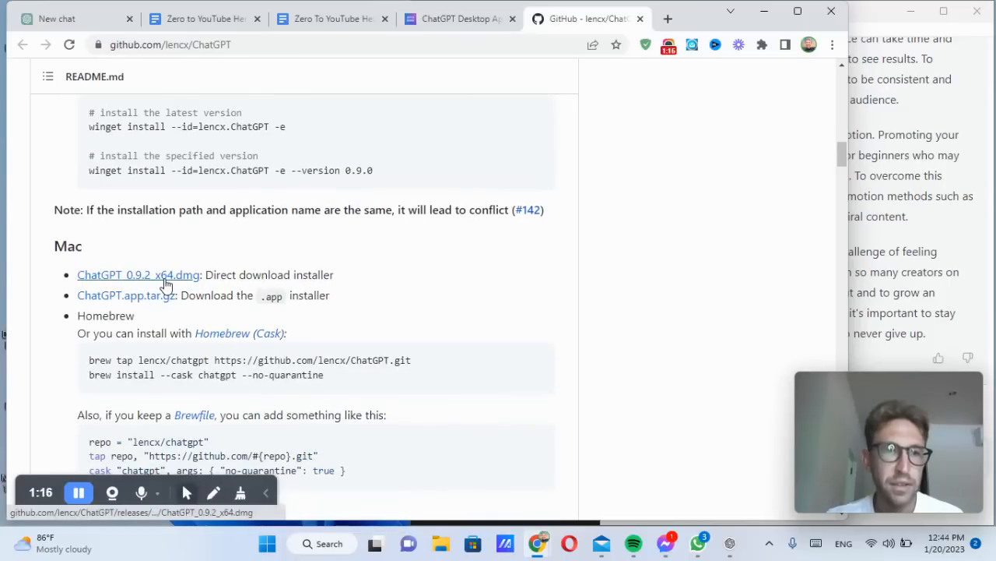
scroll(370, 275, "down", 4)
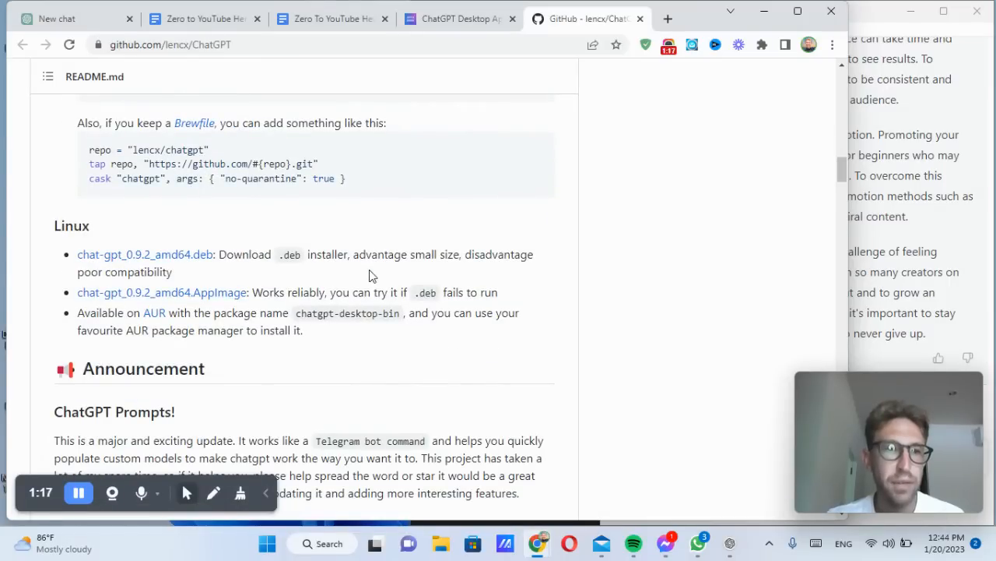
Examine the README's announcement screenshots, feature list and menu item descriptions, and return to the start of the repository page
scroll(371, 275, "down", 8)
scroll(414, 207, "up", 2)
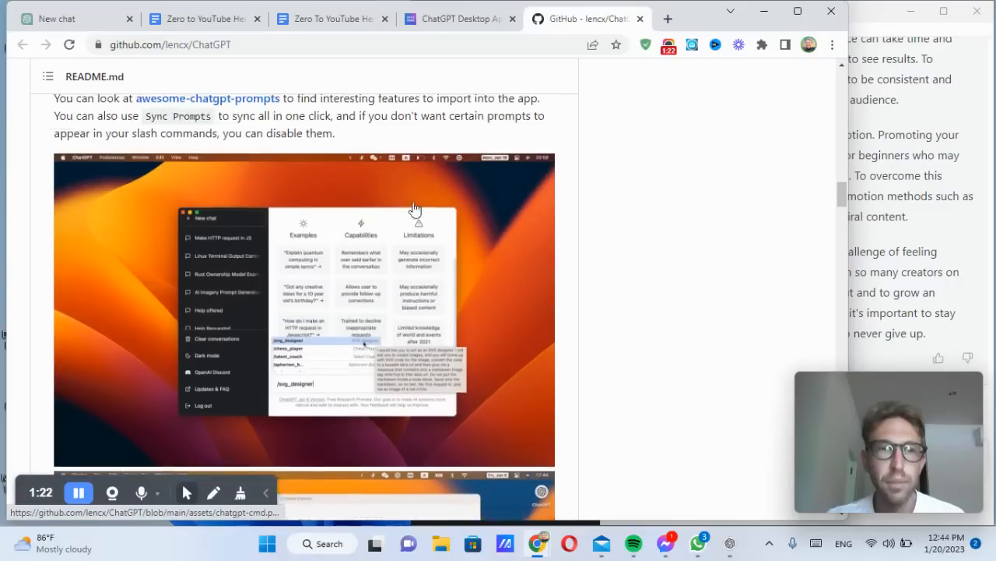
scroll(312, 282, "down", 8)
scroll(311, 282, "down", 12)
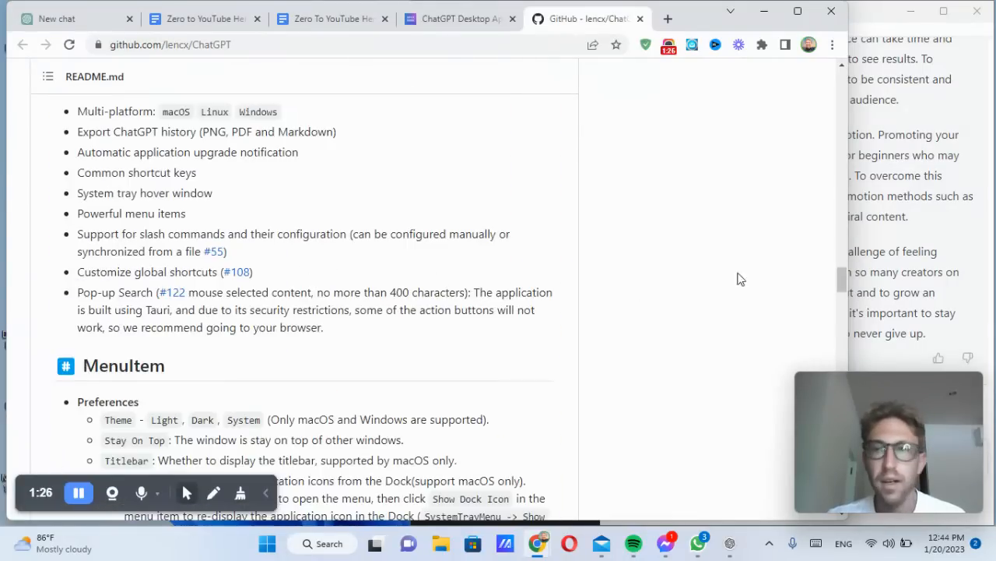
left_click_drag(842, 275, 837, 74)
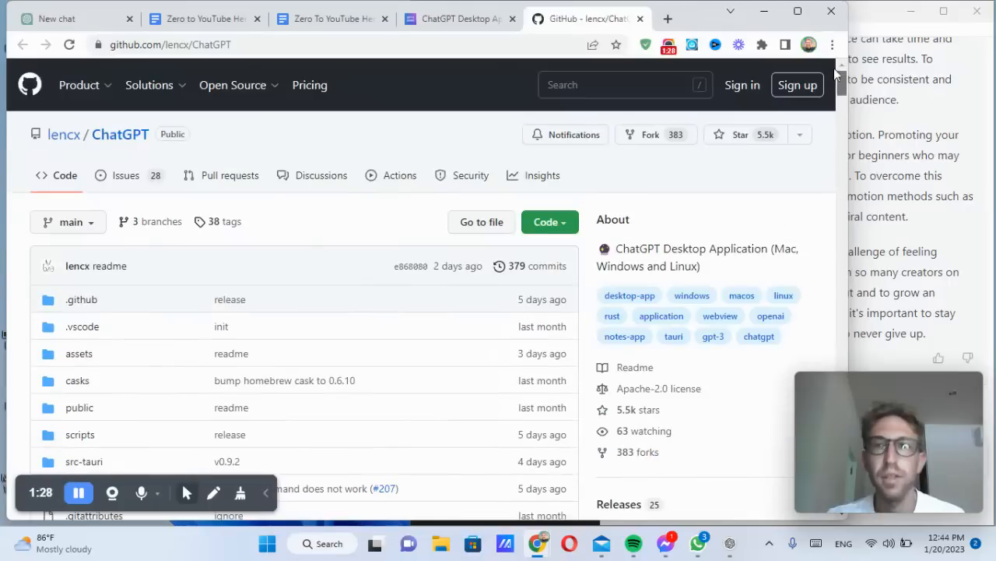
left_click(860, 19)
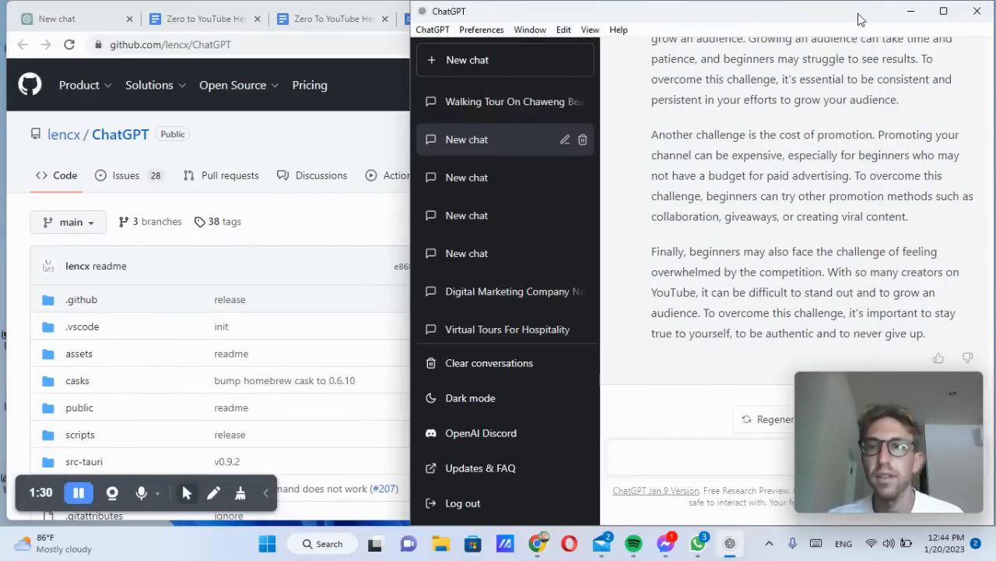
left_click_drag(865, 394, 388, 407)
left_click(400, 452)
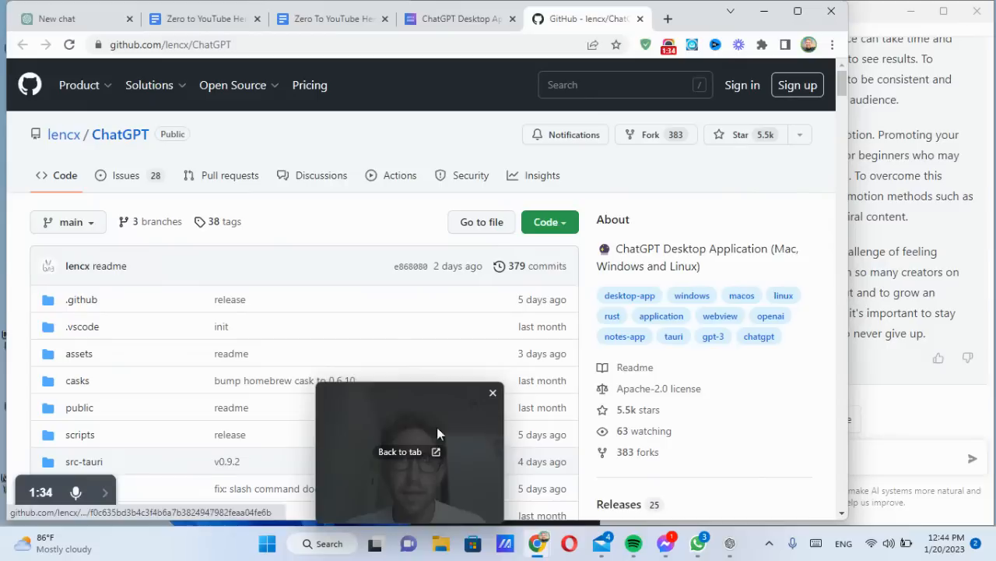
Switch to the "Zero to YouTube Hero: Book Outline" document
left_click(459, 18)
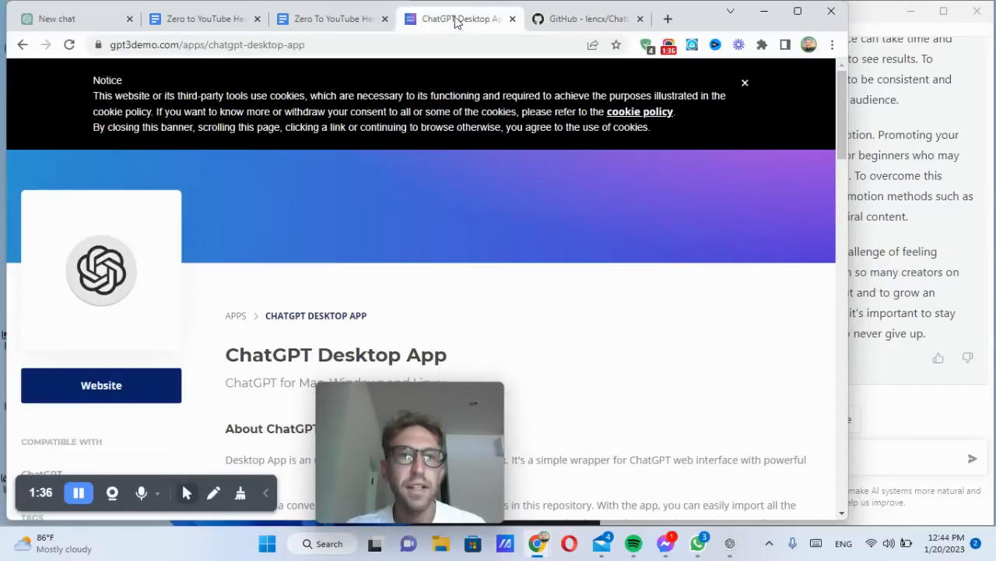
left_click(299, 22)
left_click(204, 19)
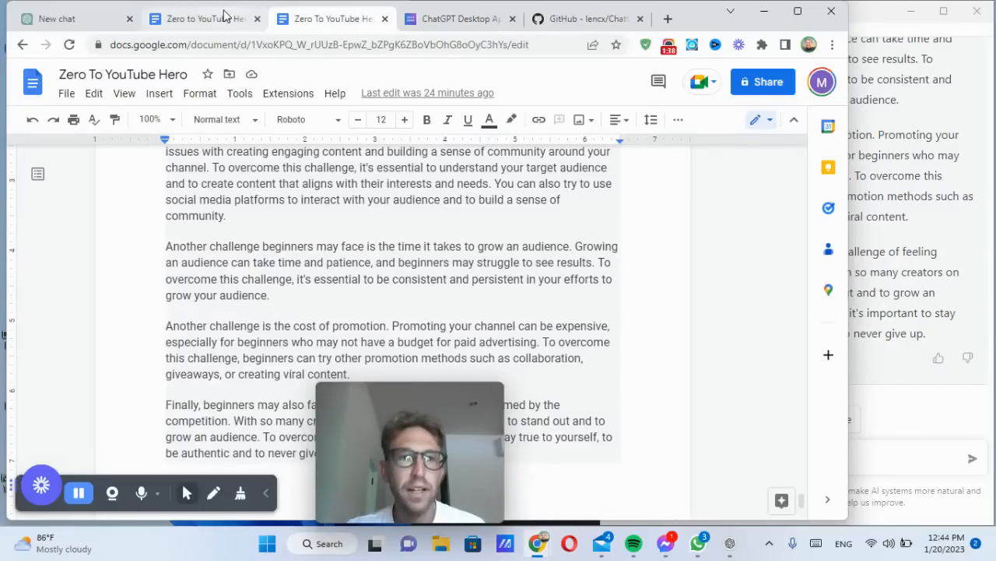
left_click_drag(379, 398, 868, 393)
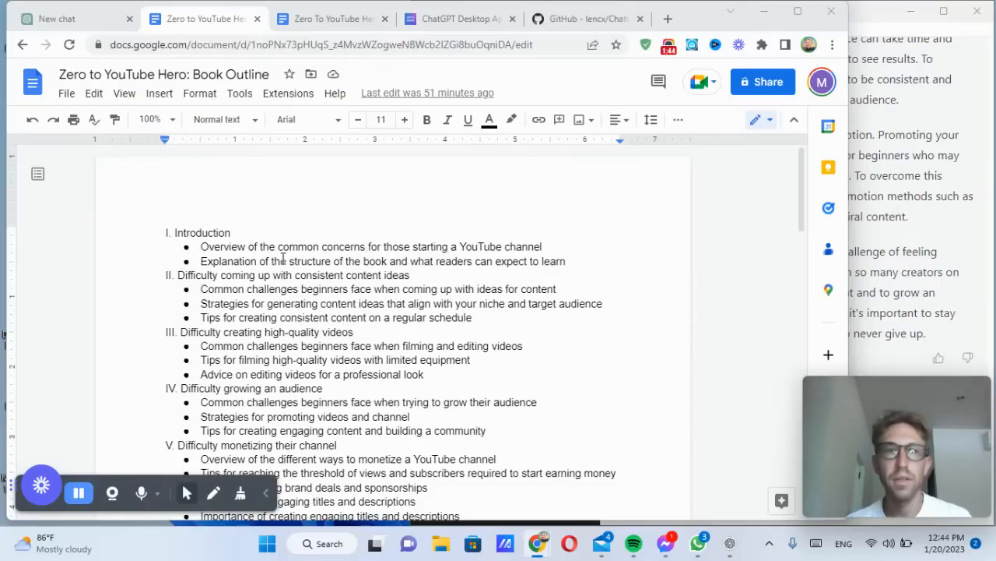
Review the book outline's chapters and bullet points from the Introduction through the Conclusion
left_click_drag(175, 232, 338, 446)
scroll(412, 339, "down", 3)
scroll(412, 340, "down", 5)
scroll(336, 311, "down", 4)
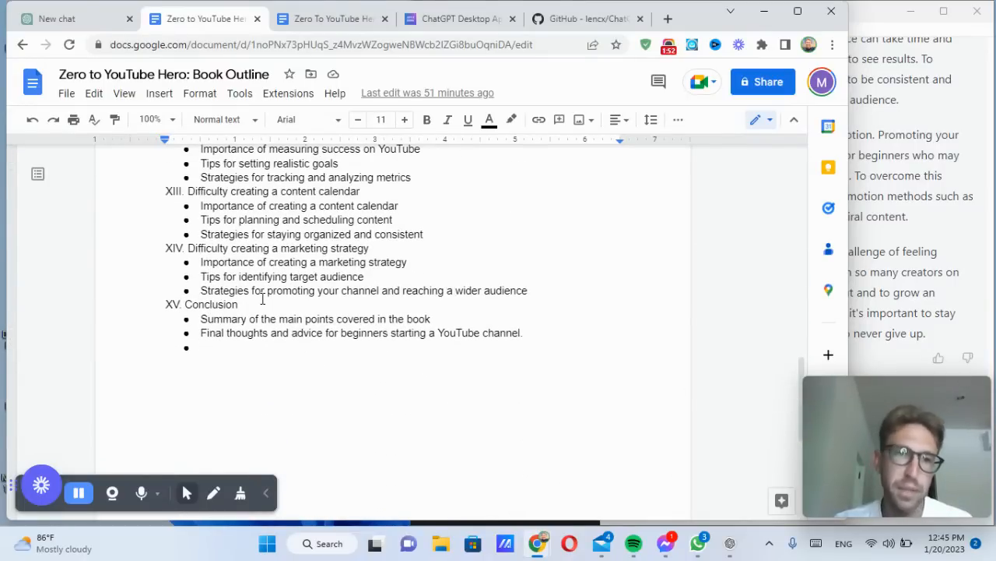
left_click(229, 356)
scroll(276, 266, "up", 15)
scroll(265, 265, "up", 1)
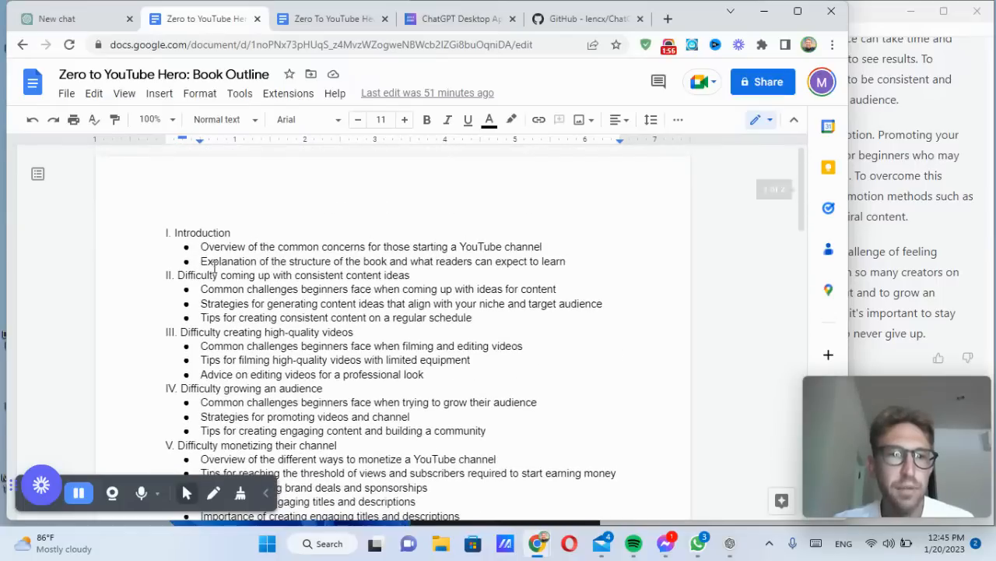
left_click_drag(204, 246, 439, 289)
left_click(439, 289)
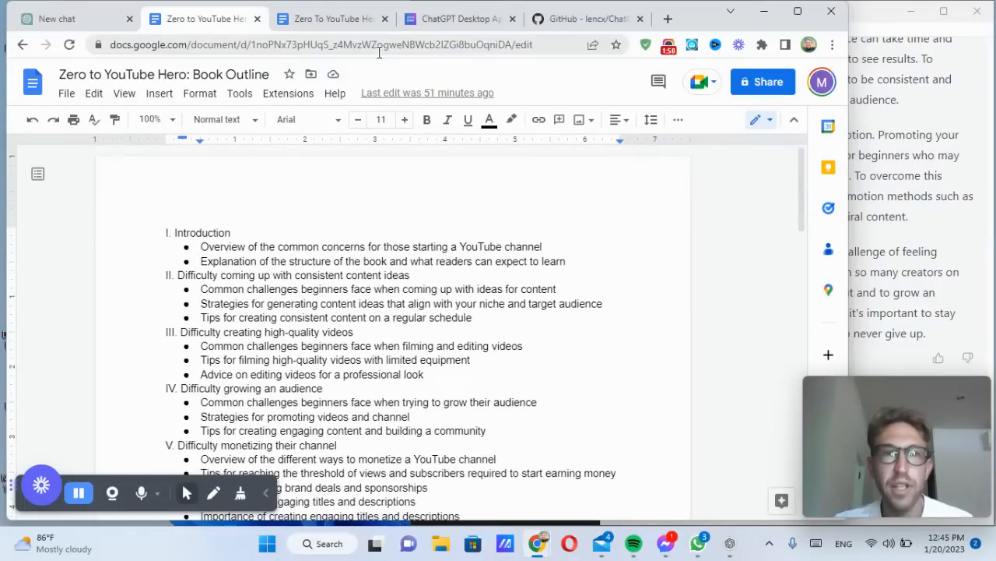
In ChatGPT, open the earlier chat with the book prompts and find the question about common concerns when starting a YouTube channel
left_click(65, 14)
left_click(64, 170)
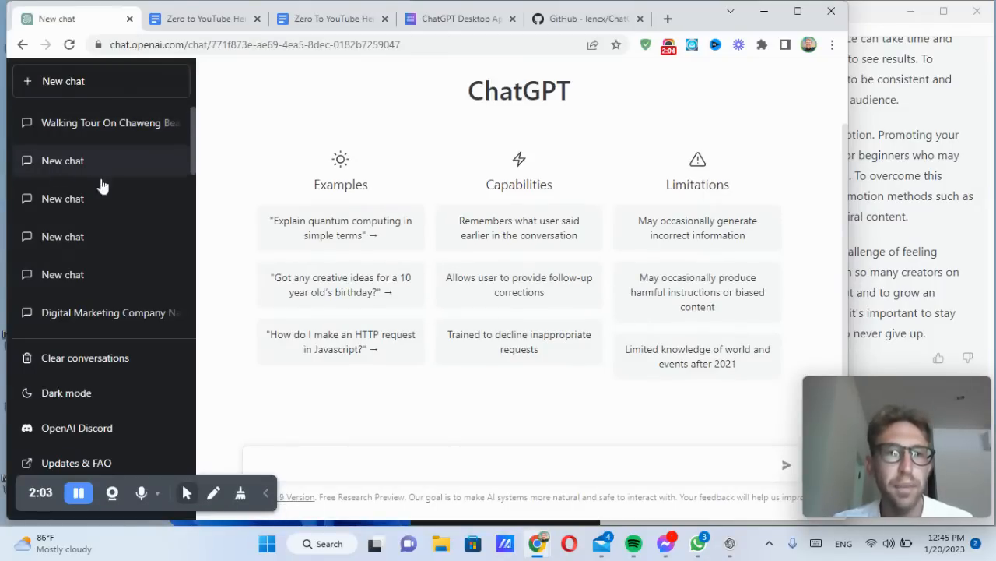
scroll(461, 193, "down", 15)
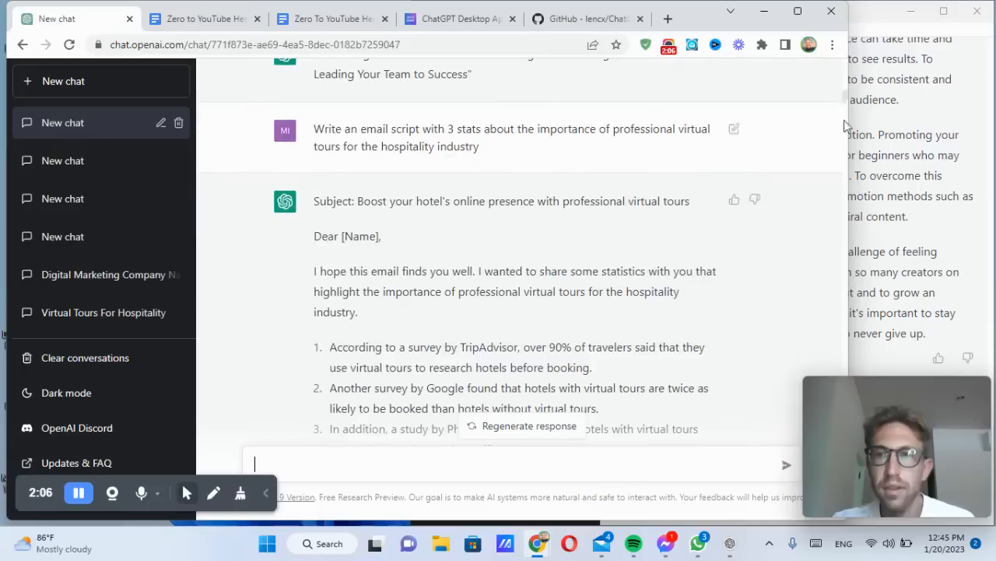
scroll(825, 347, "down", 20)
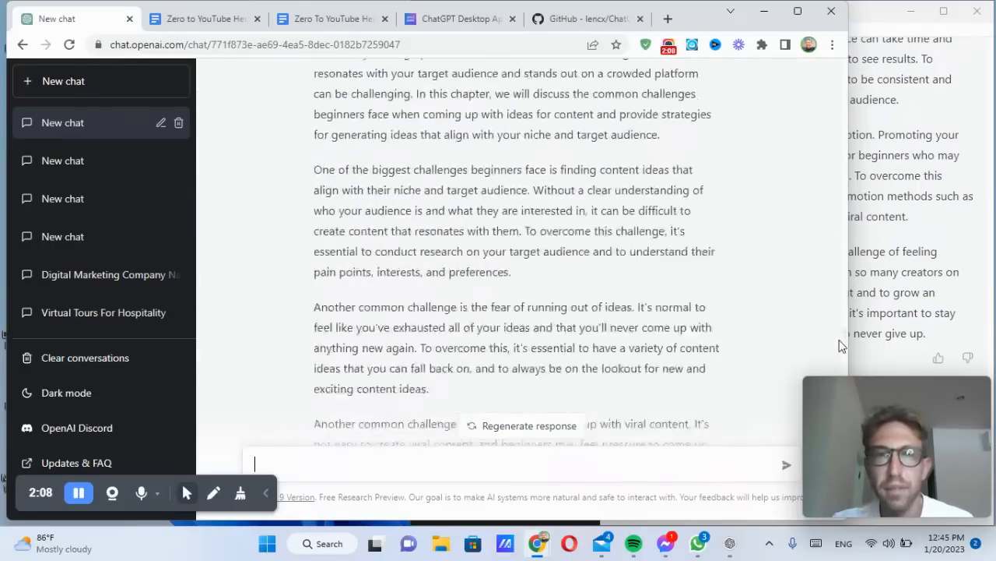
scroll(355, 167, "down", 6)
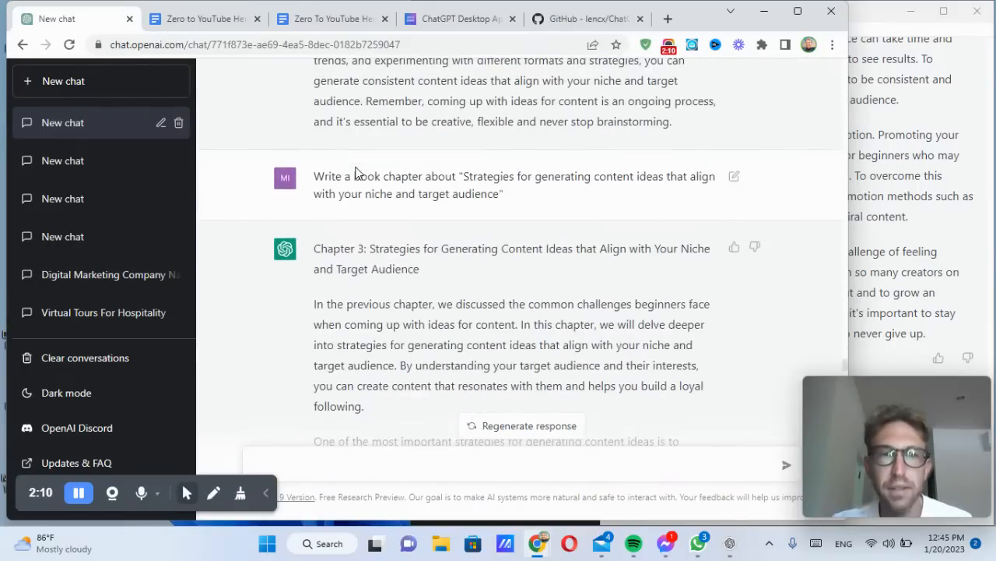
scroll(356, 172, "up", 20)
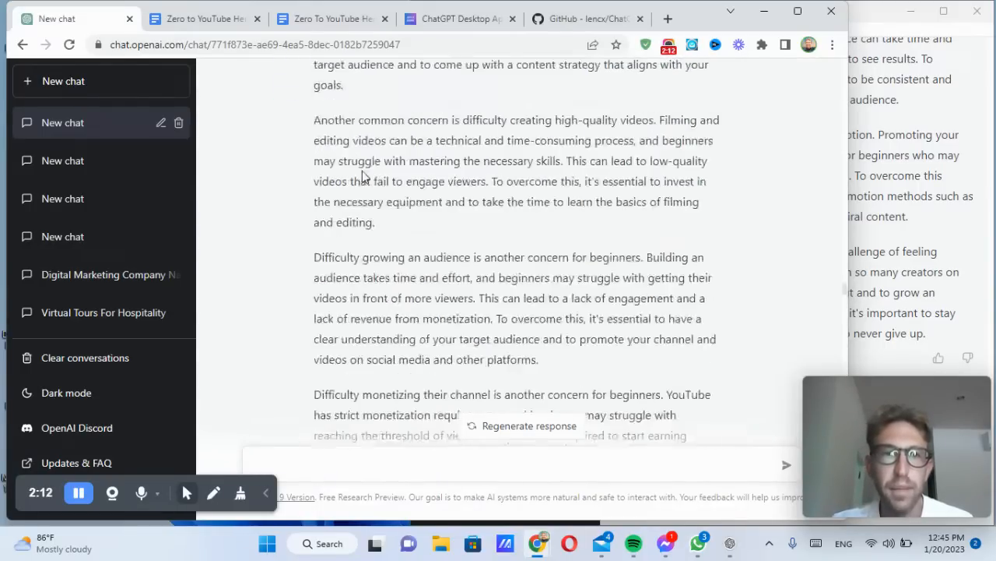
scroll(364, 179, "up", 20)
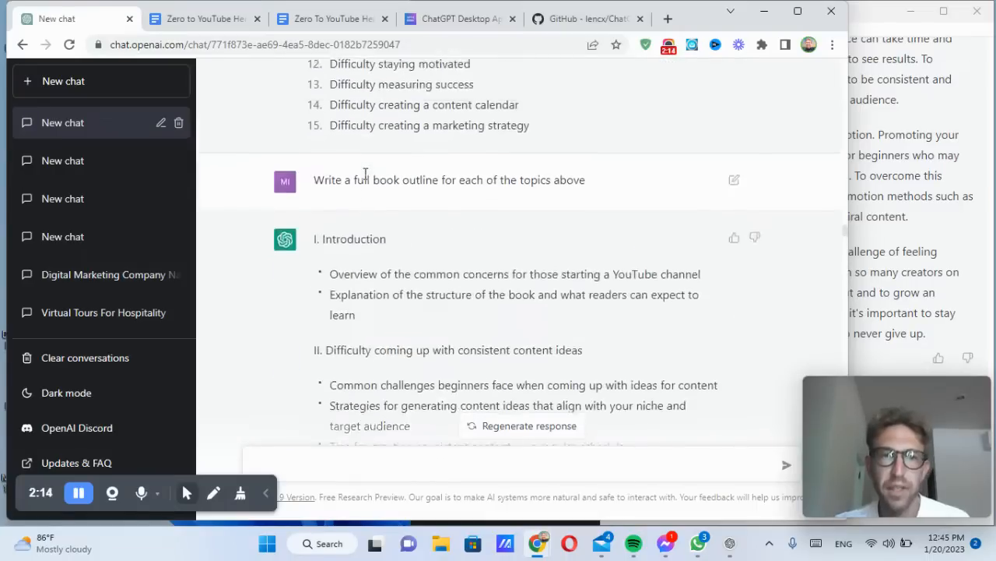
scroll(365, 179, "up", 1)
scroll(366, 187, "down", 3)
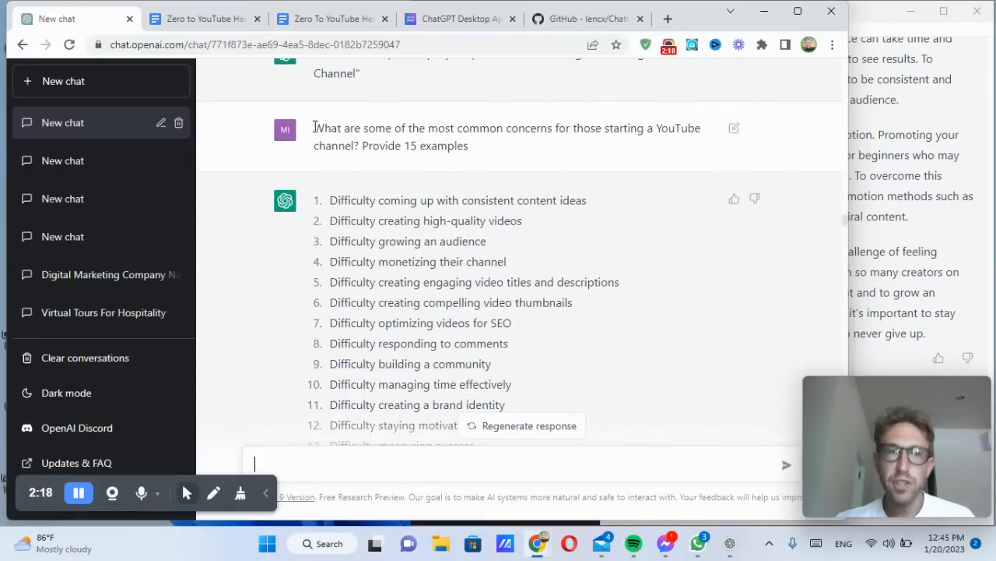
Examine the prompt "What are some of the most common concerns for those starting a YouTube channel? Provide 15 examples" and its answer list
left_click_drag(315, 127, 622, 128)
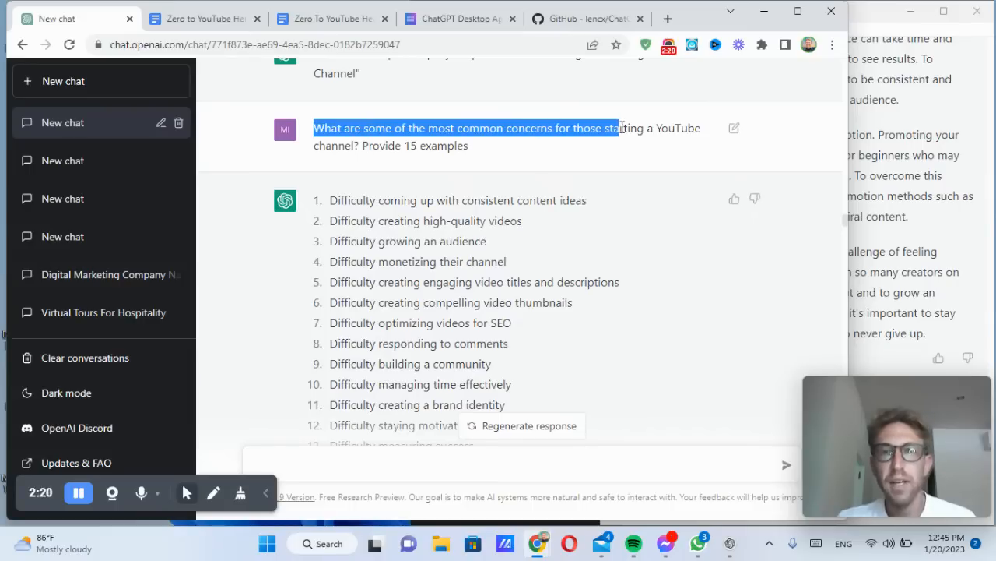
left_click_drag(695, 132, 696, 142)
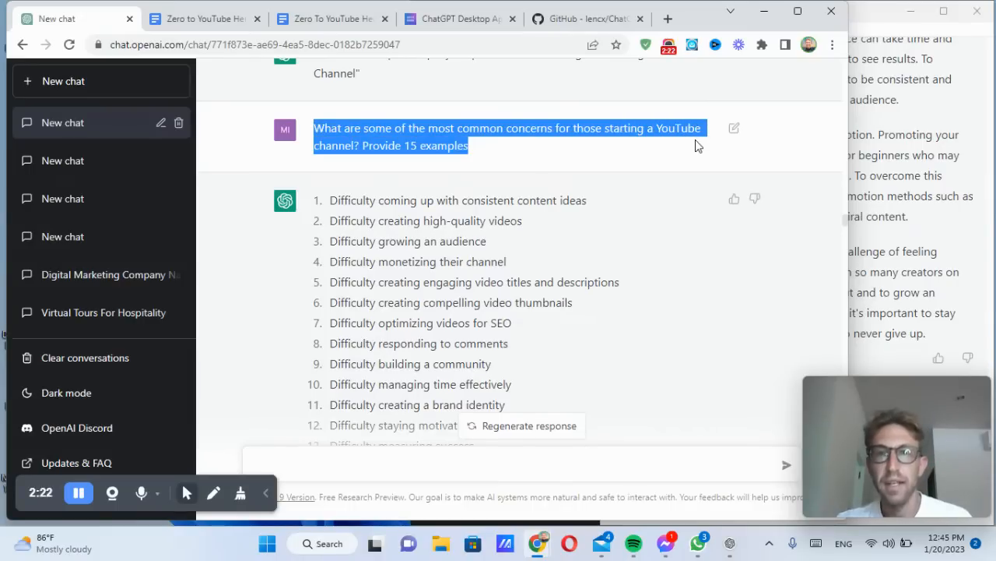
key("ctrl+c")
left_click(362, 145)
left_click_drag(362, 145, 475, 151)
left_click(478, 151)
scroll(478, 151, "down", 2)
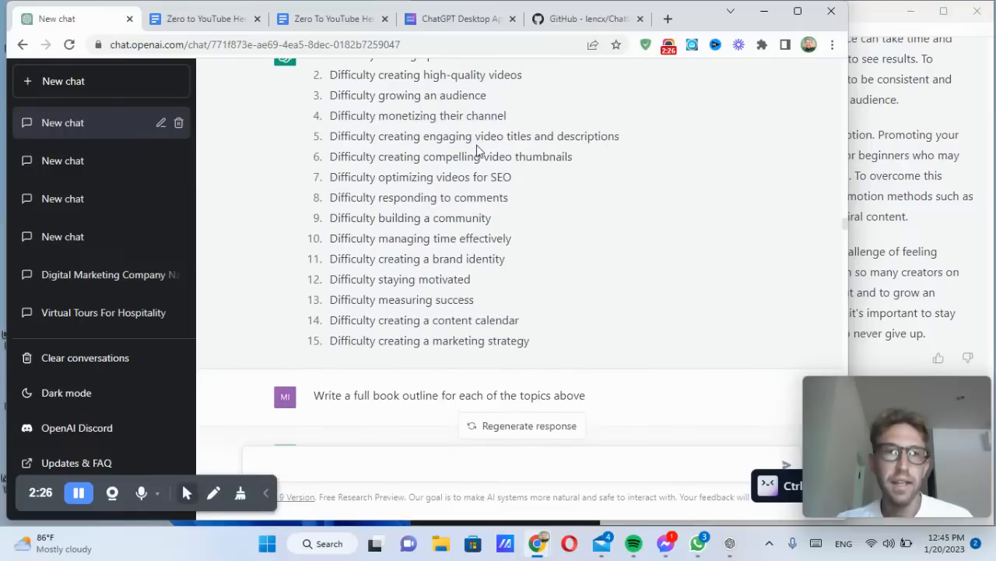
scroll(478, 148, "up", 1)
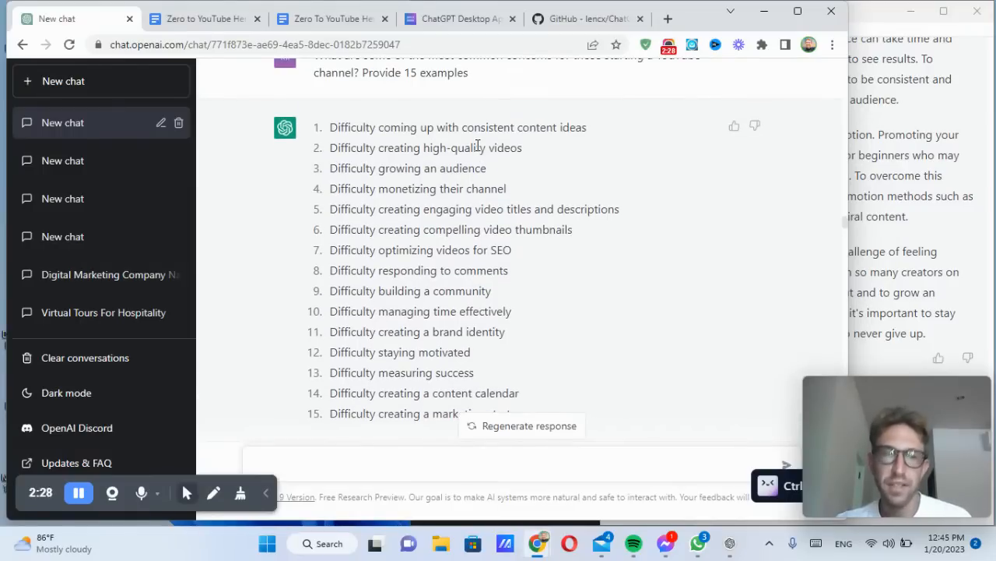
Review the 15 listed concerns, from coming up with consistent content ideas to creating a marketing strategy
left_click_drag(331, 127, 600, 303)
key("ctrl+c")
left_click(600, 303)
scroll(600, 304, "down", 1)
scroll(600, 304, "down", 1)
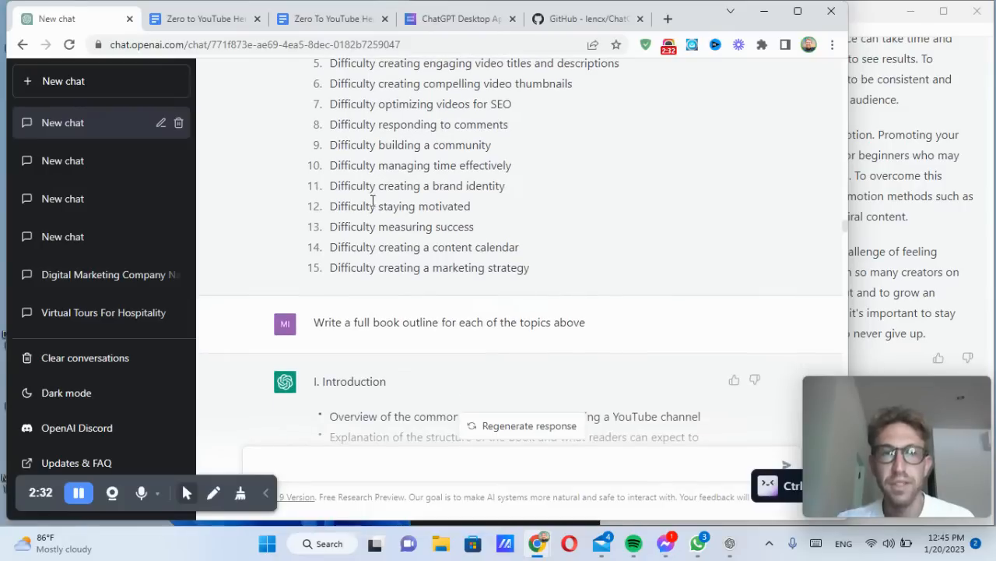
left_click_drag(373, 202, 570, 261)
left_click(572, 260)
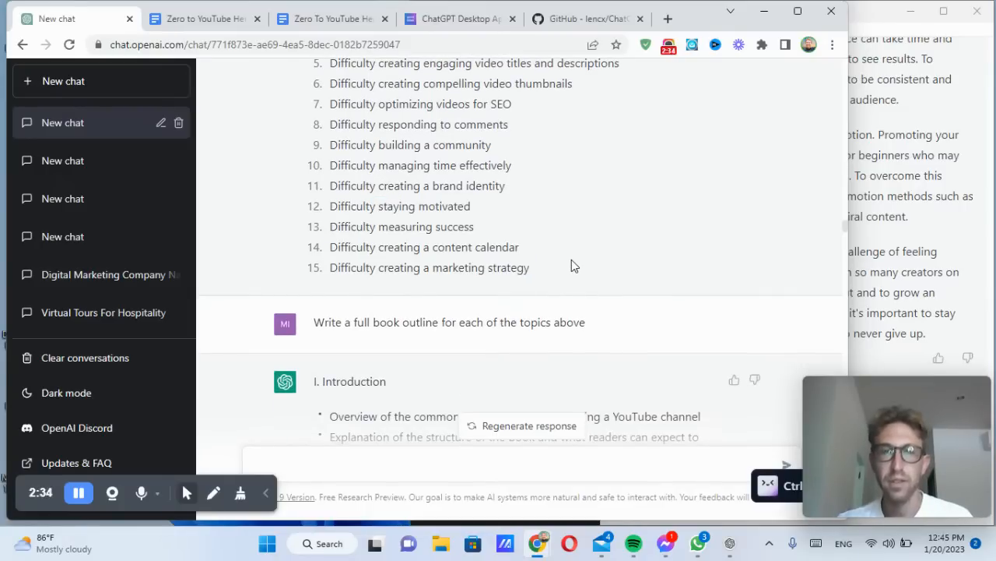
scroll(542, 283, "up", 1)
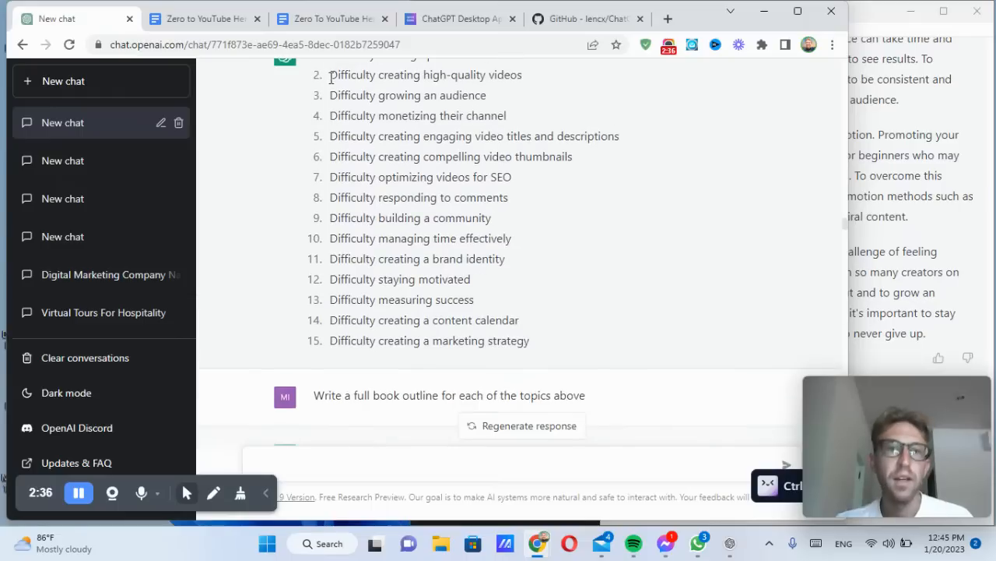
scroll(327, 175, "up", 1)
left_click_drag(329, 126, 522, 259)
left_click(535, 323)
Examine the prompt "Write a full book outline for each of the topics above" alongside the list of concerns it refers to
scroll(535, 324, "down", 3)
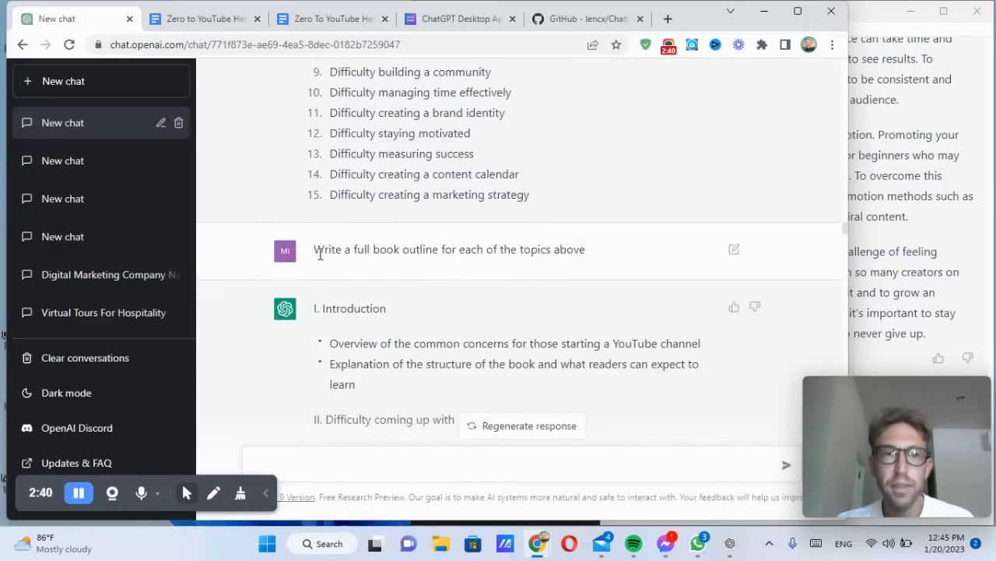
left_click_drag(325, 249, 590, 251)
key("ctrl+c")
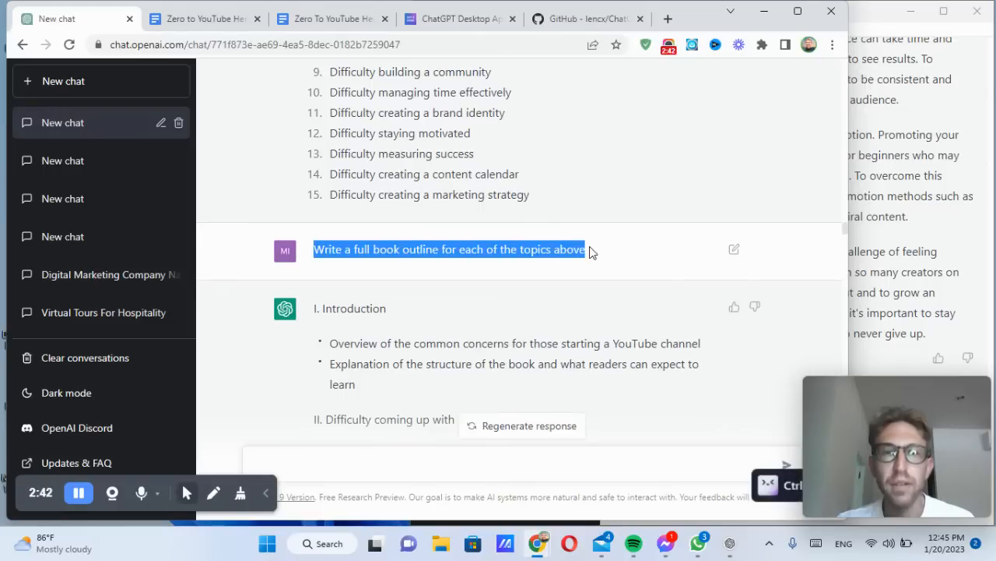
left_click(589, 251)
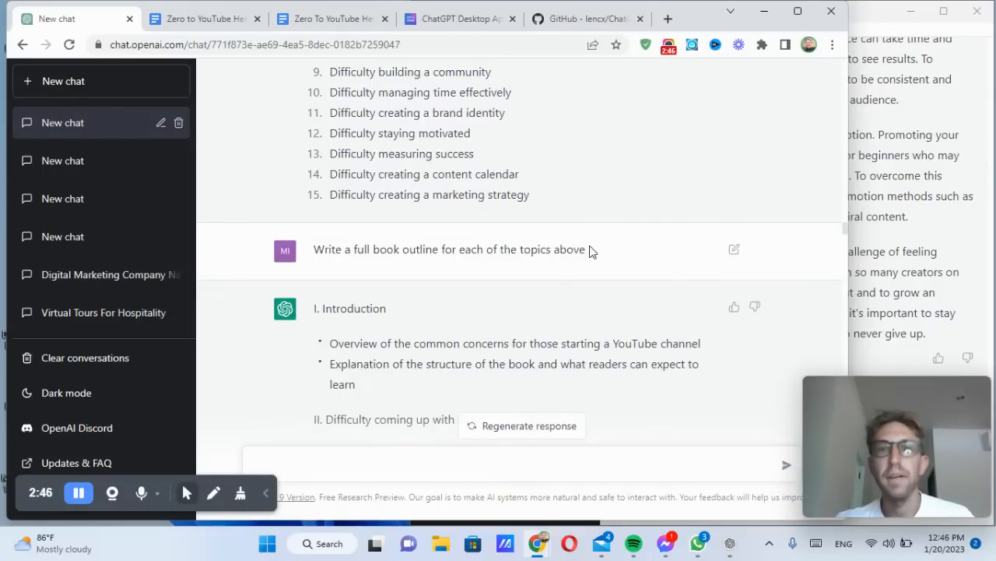
scroll(589, 250, "up", 4)
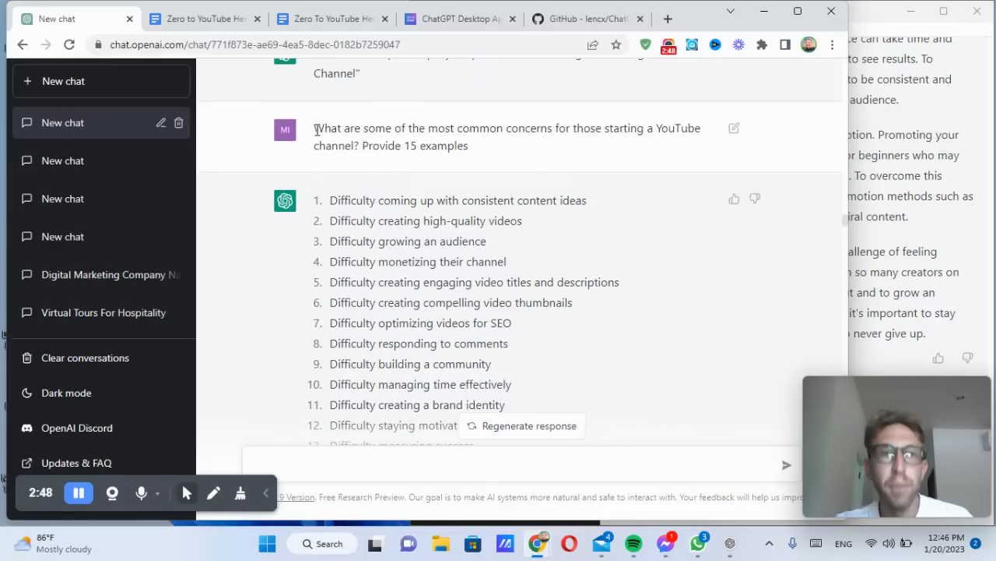
left_click_drag(408, 200, 517, 200)
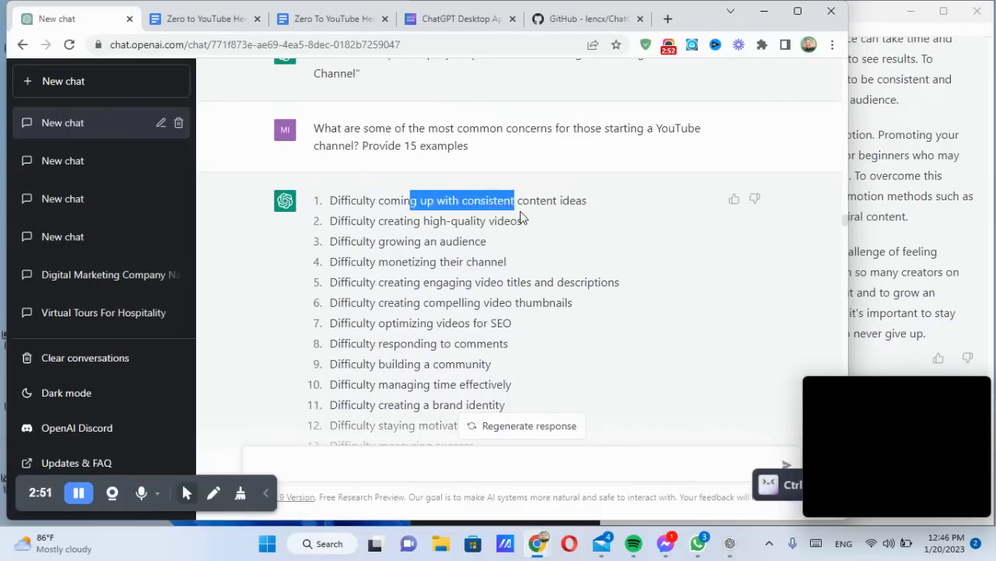
key("ctrl+c")
left_click(522, 274)
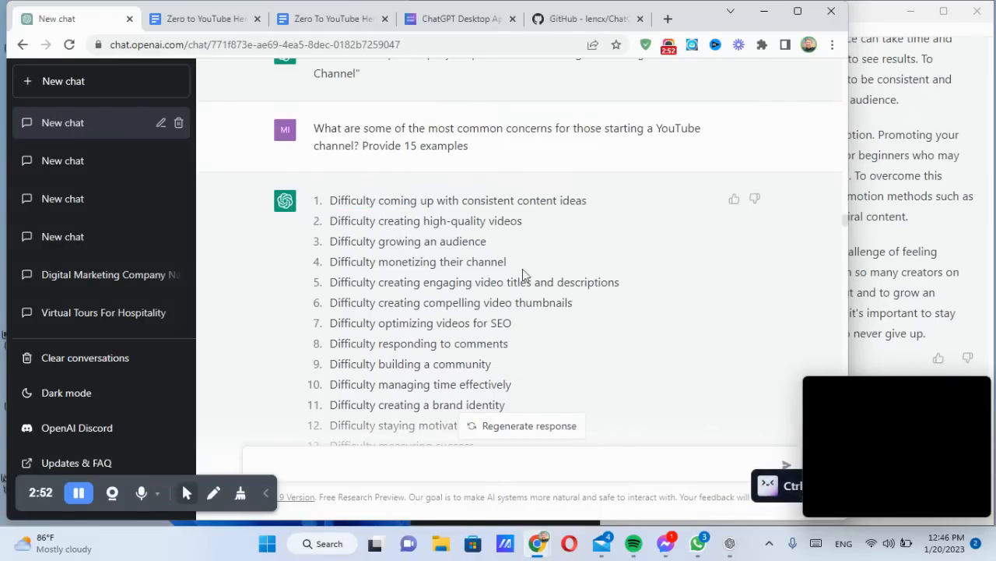
Examine the generated outline's Introduction and its first chapters on content ideas and high-quality videos
scroll(524, 303, "down", 10)
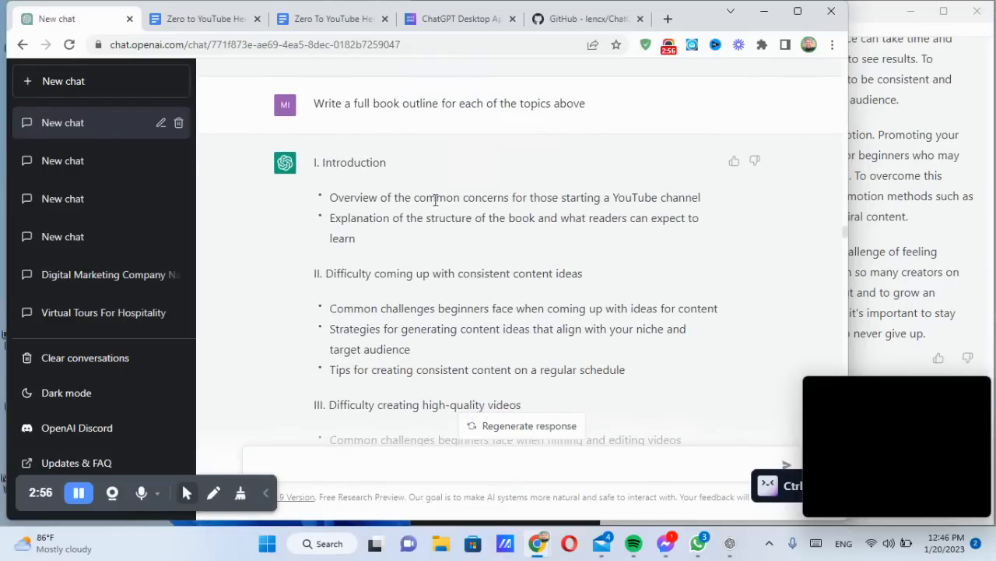
mouse_move(857, 393)
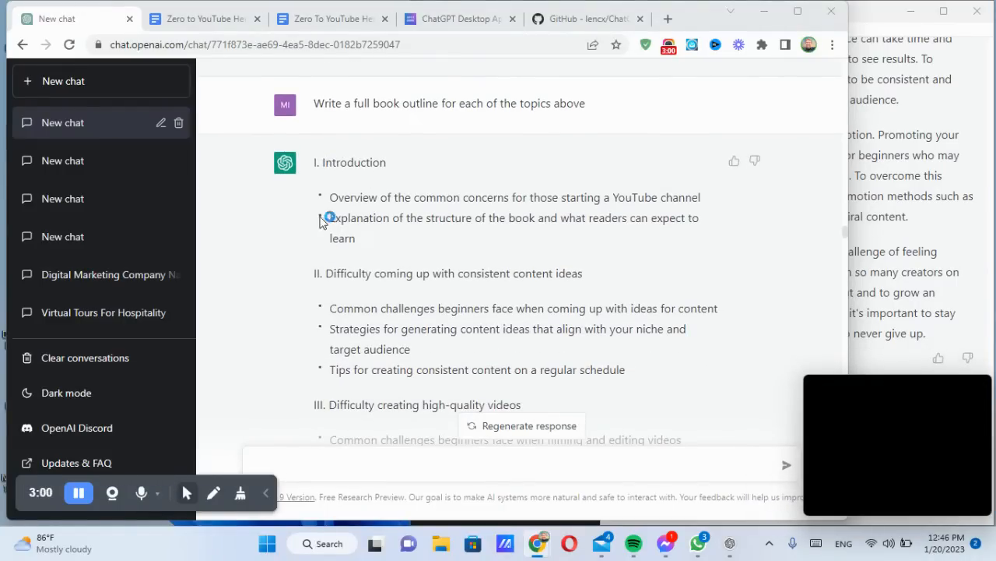
left_click_drag(319, 165, 355, 238)
key("ctrl+c")
left_click(560, 263)
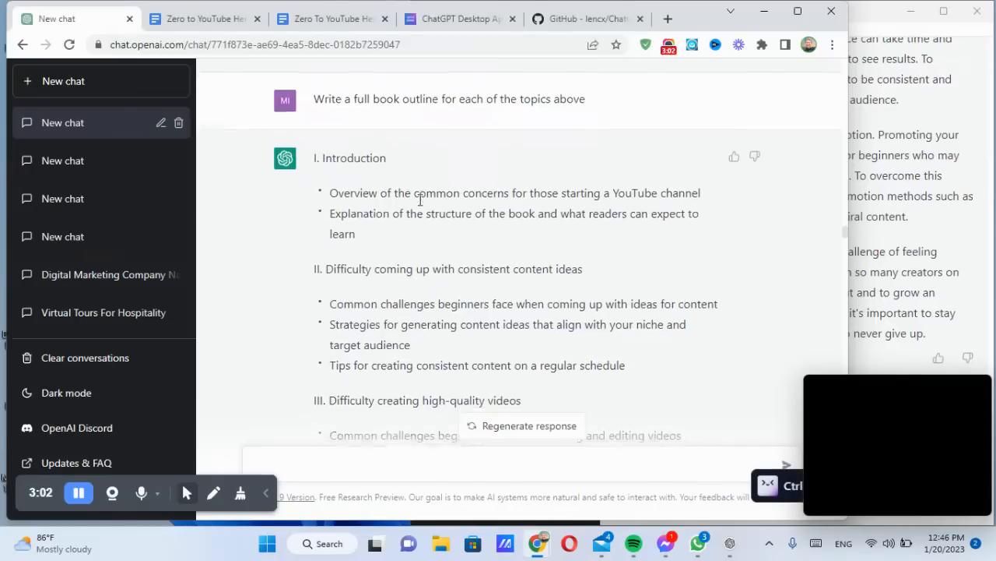
scroll(752, 318, "down", 1)
left_click_drag(834, 391, 925, 510)
key("ctrl+m")
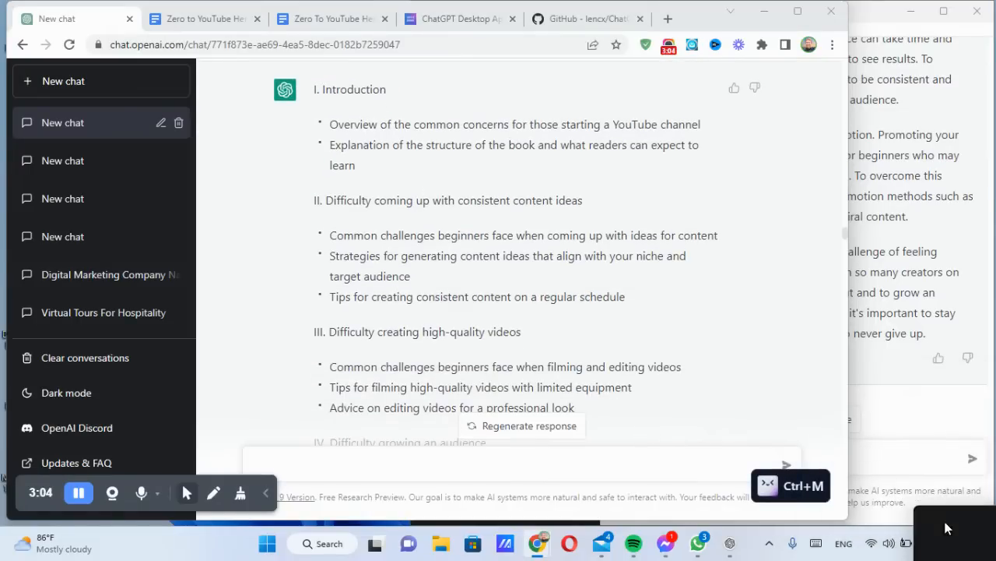
left_click_drag(330, 119, 545, 223)
left_click(545, 223)
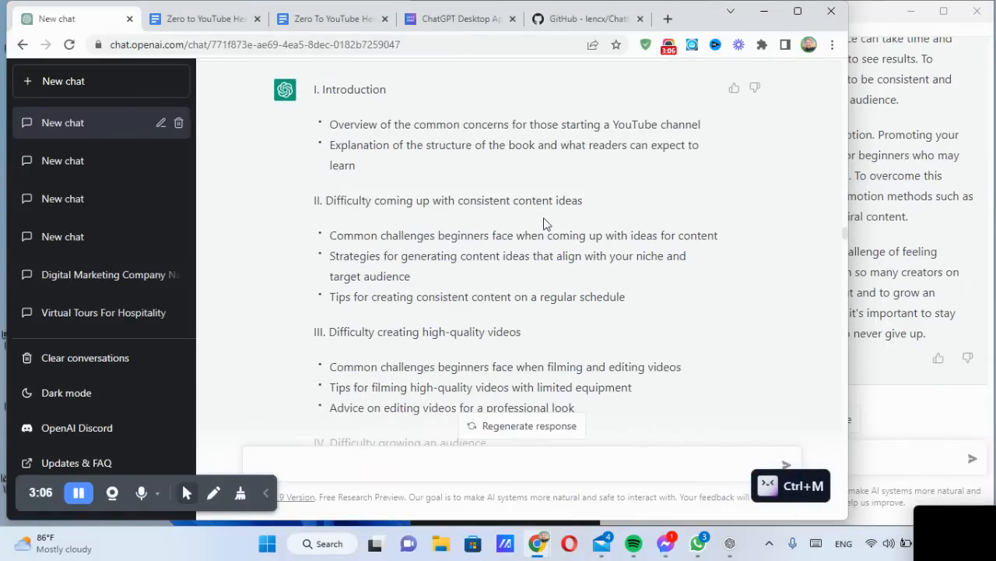
scroll(507, 204, "down", 3)
scroll(507, 204, "up", 4)
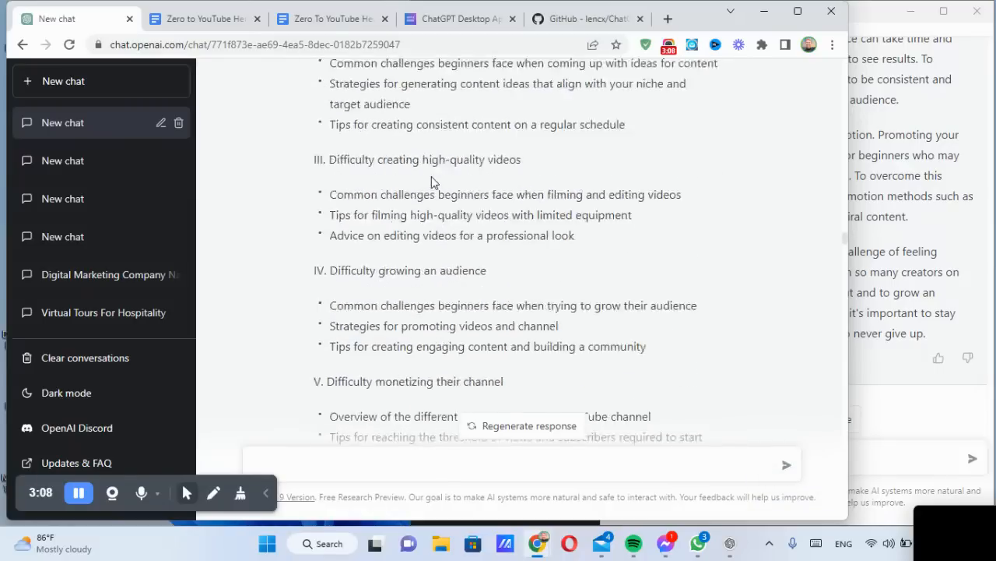
Check the outline's individual bullet points and read through its remaining chapters to the Conclusion
left_click_drag(330, 197, 721, 201)
key("ctrl+m")
left_click(435, 220)
left_click_drag(430, 307, 667, 327)
key("ctrl+m")
left_click(671, 322)
scroll(497, 253, "down", 3)
scroll(499, 253, "down", 11)
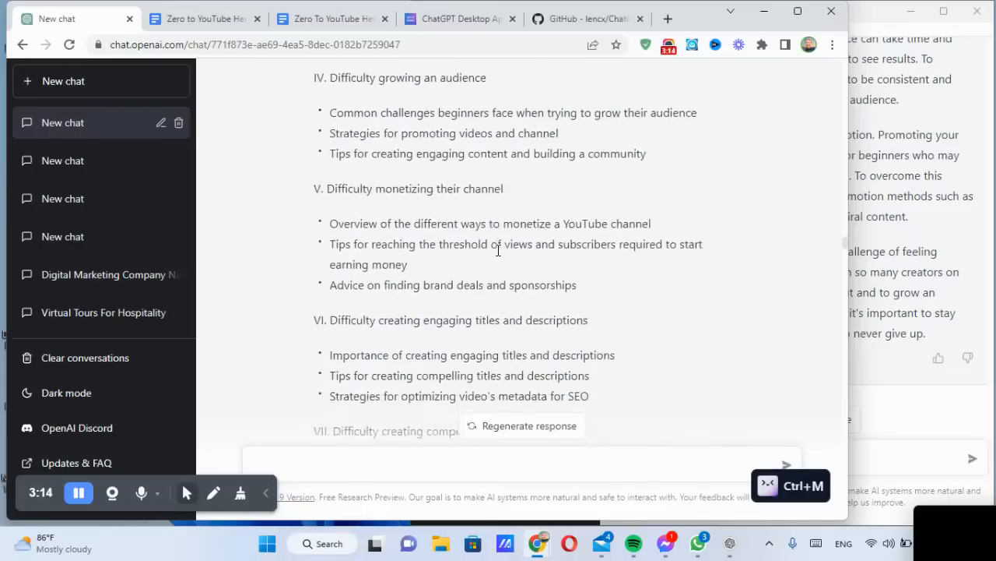
scroll(500, 248, "down", 8)
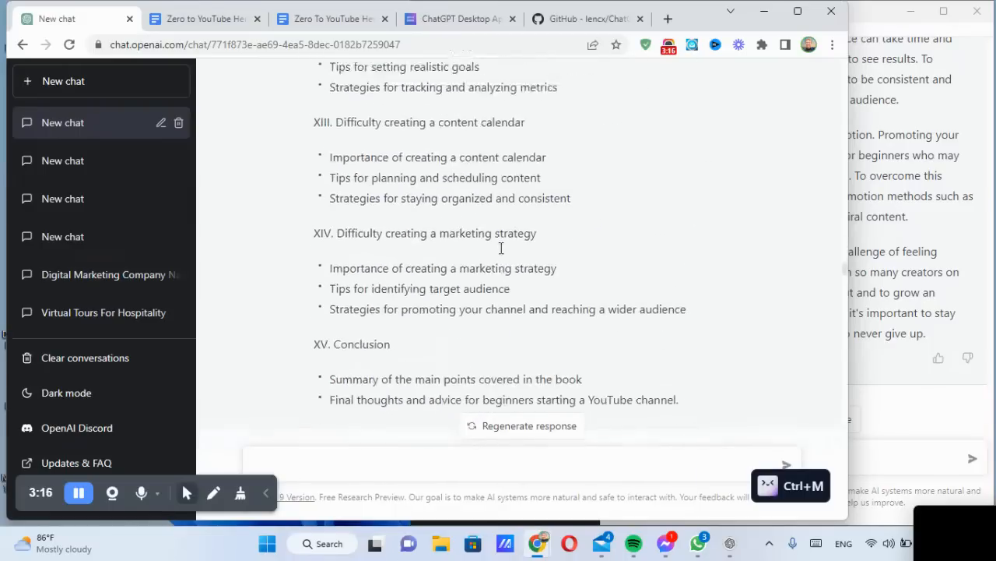
Examine the prompt for a book chapter on "Overview of the common concerns for those starting a YouTube channel" and Chapter 1's opening paragraph
left_click_drag(315, 208, 470, 226)
key("ctrl+m")
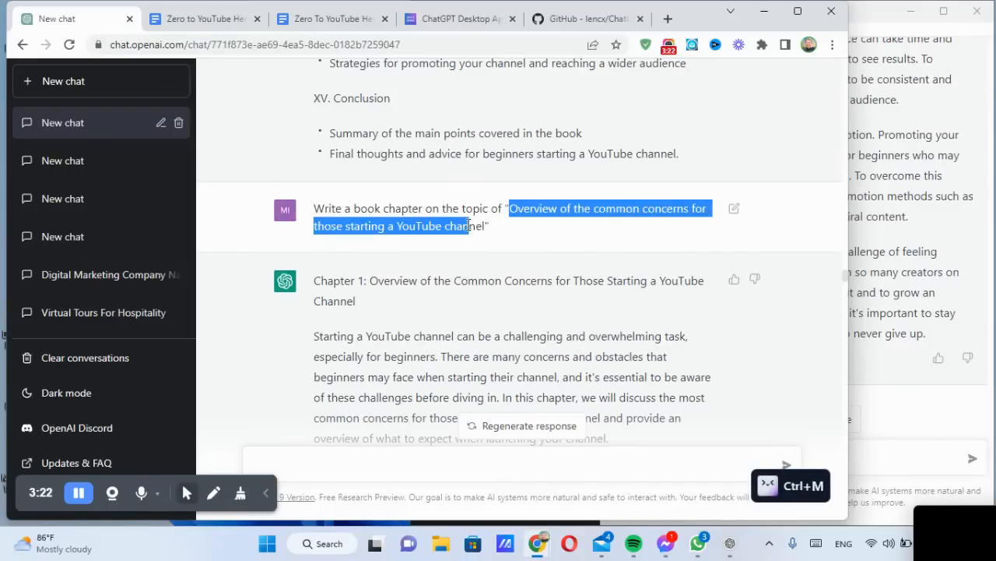
scroll(507, 225, "down", 2)
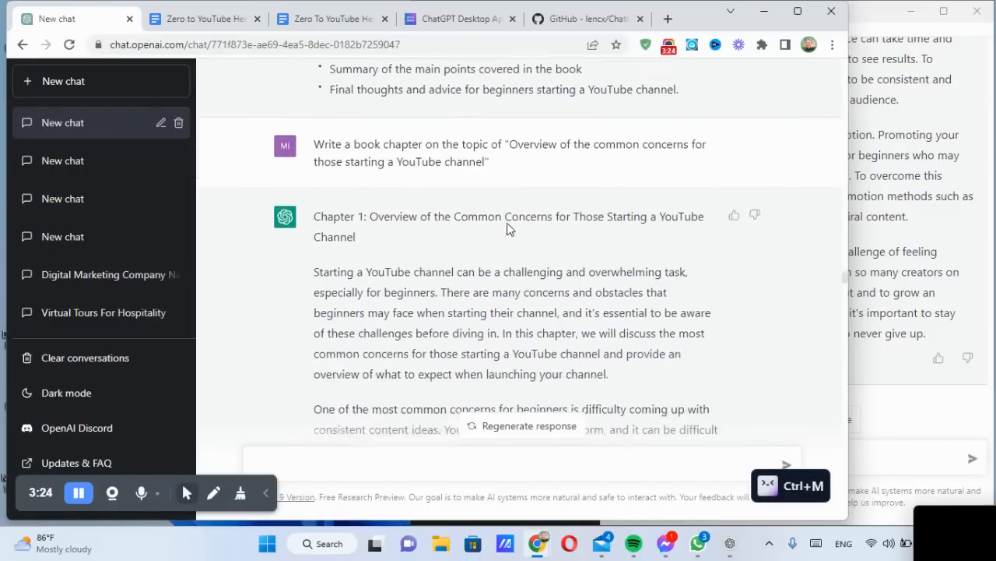
left_click_drag(316, 139, 711, 214)
key("ctrl+m")
key("ctrl+m")
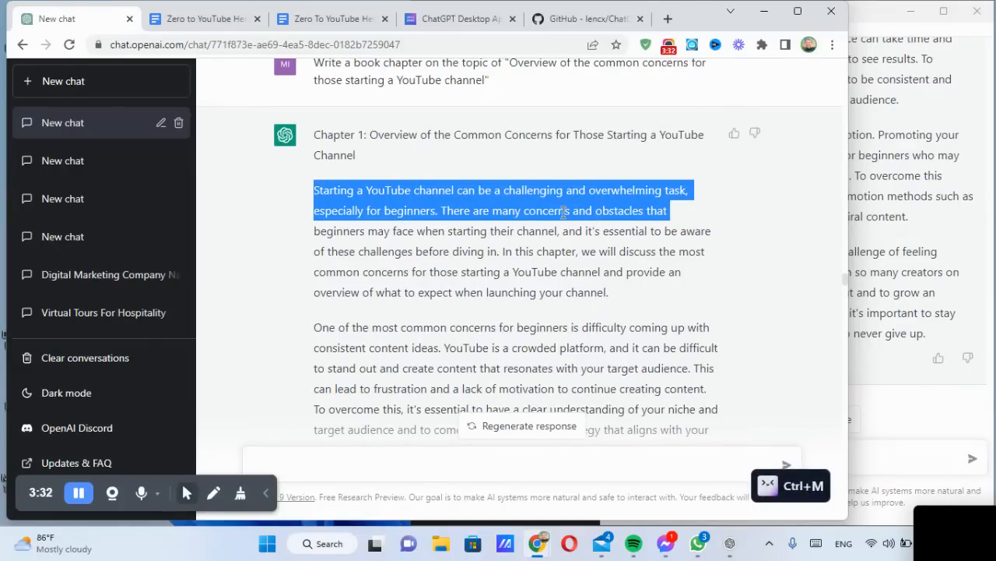
left_click(564, 211)
left_click_drag(309, 239, 712, 259)
key("ctrl+c")
left_click(715, 262)
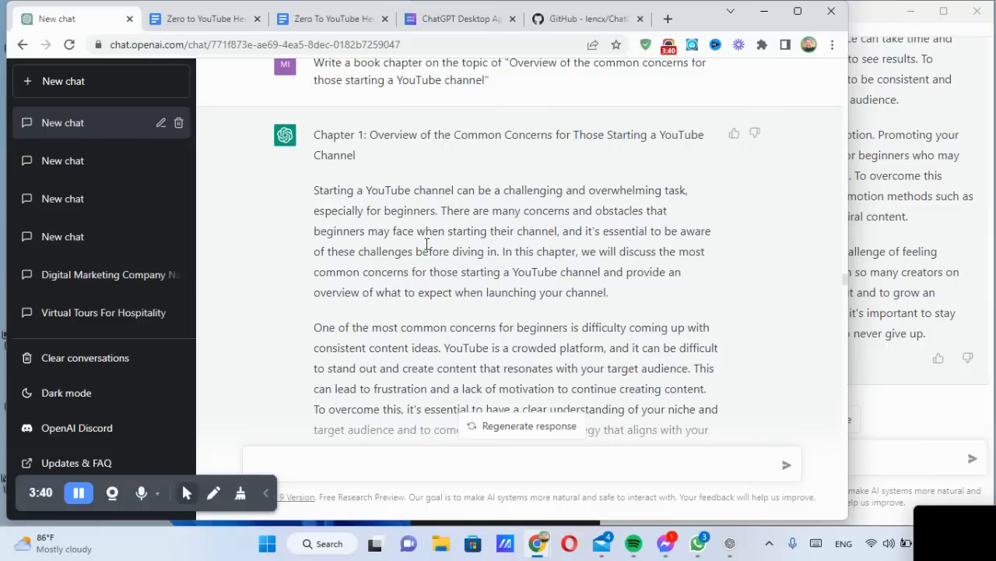
Select the Chapter 1 text through its end and review its closing paragraphs
left_click_drag(313, 134, 480, 248)
scroll(500, 231, "down", 8)
scroll(482, 243, "down", 4)
key("ctrl+c")
key("ctrl+m")
left_click(534, 289)
scroll(534, 289, "up", 2)
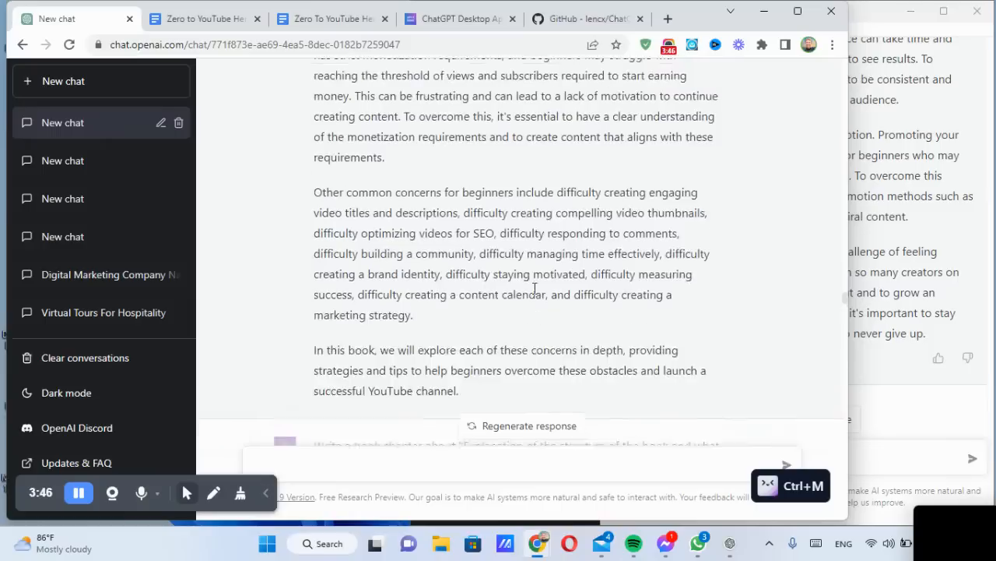
scroll(534, 289, "up", 1)
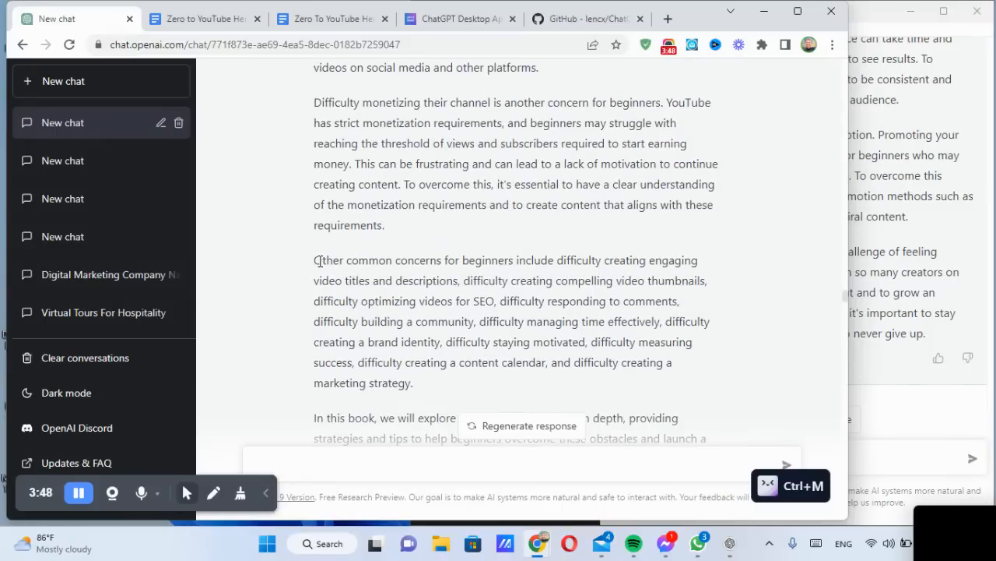
Examine the "Other common concerns for beginners" paragraph for repeated uses of the word "difficulty"
left_click_drag(315, 260, 650, 393)
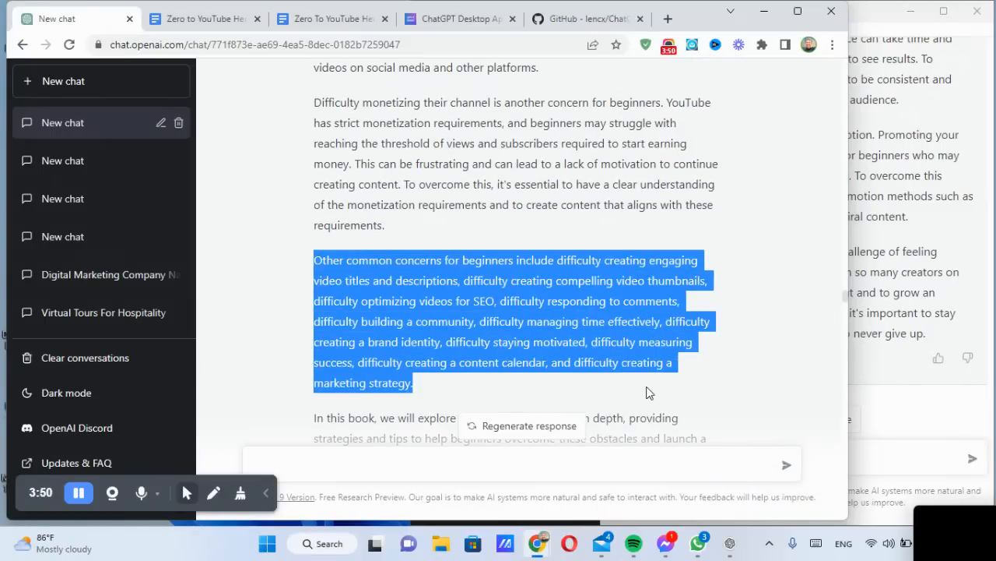
key("ctrl+m")
left_click(567, 318)
double_click(514, 301)
double_click(409, 284)
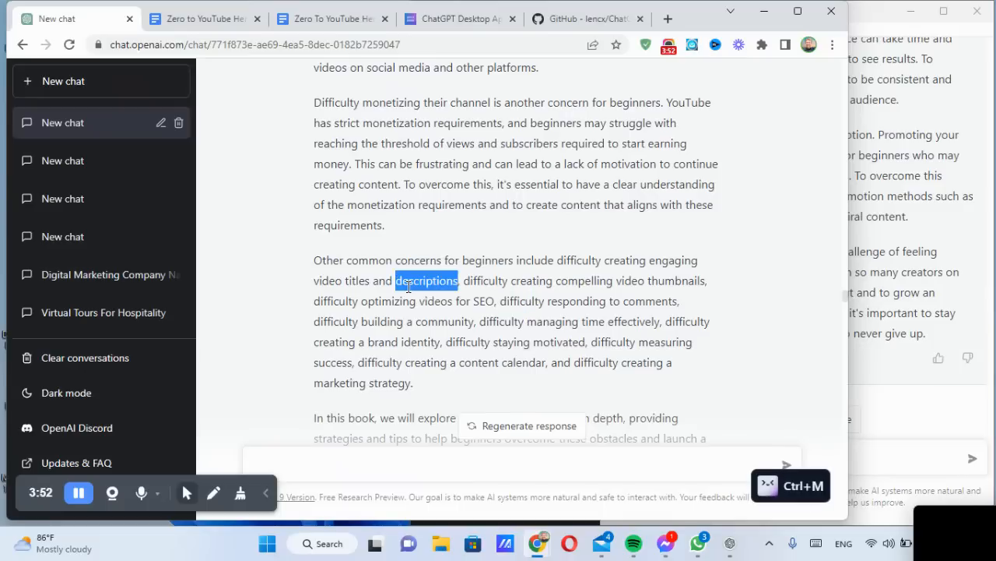
triple_click(409, 286)
left_click(473, 283)
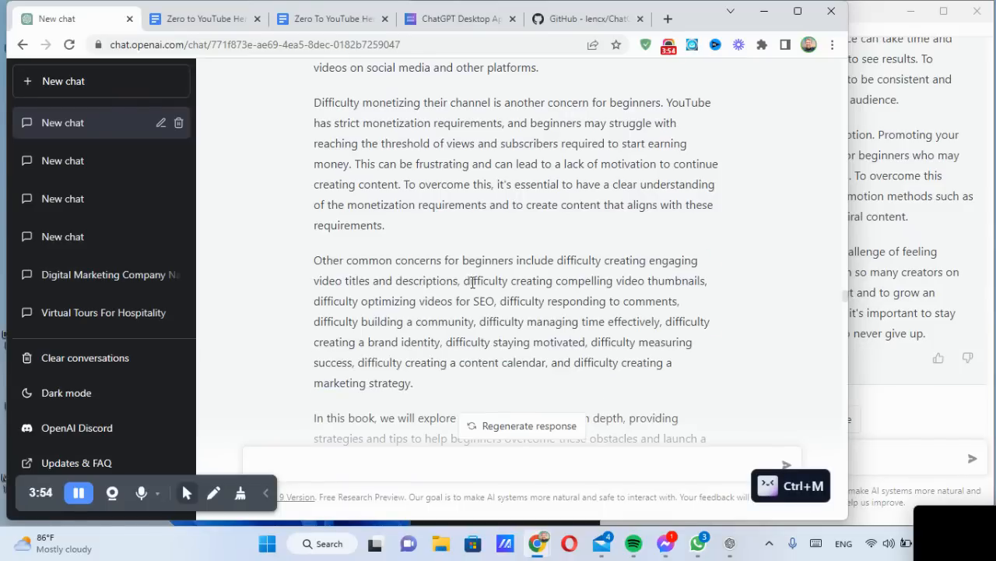
left_click_drag(465, 283, 508, 280)
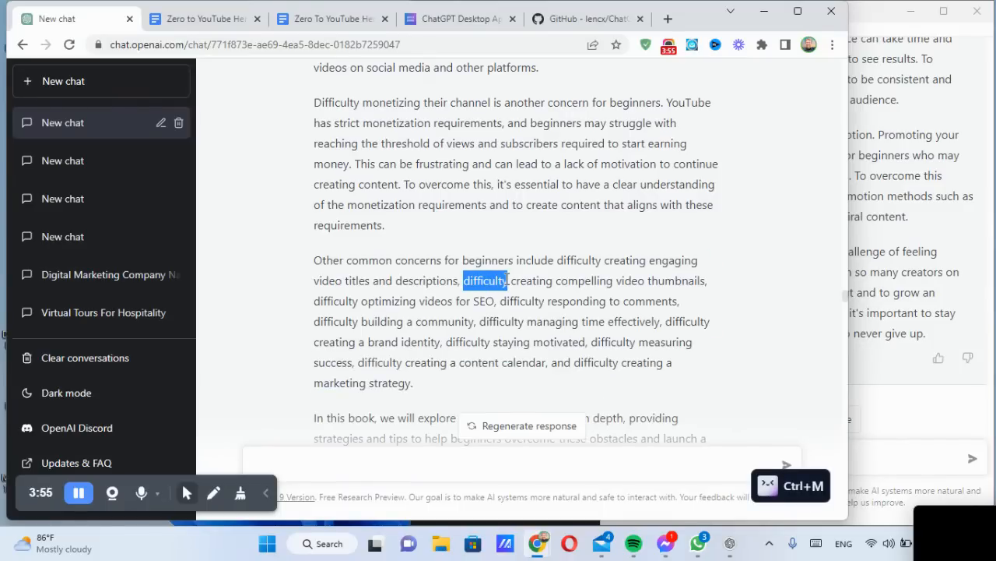
left_click_drag(314, 302, 358, 302)
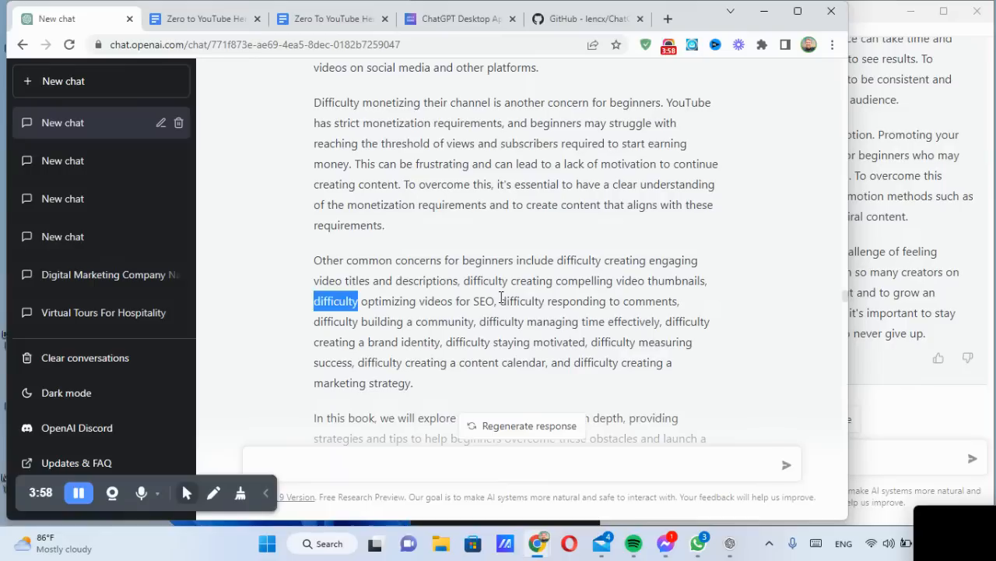
left_click_drag(500, 302, 545, 302)
left_click_drag(314, 322, 359, 322)
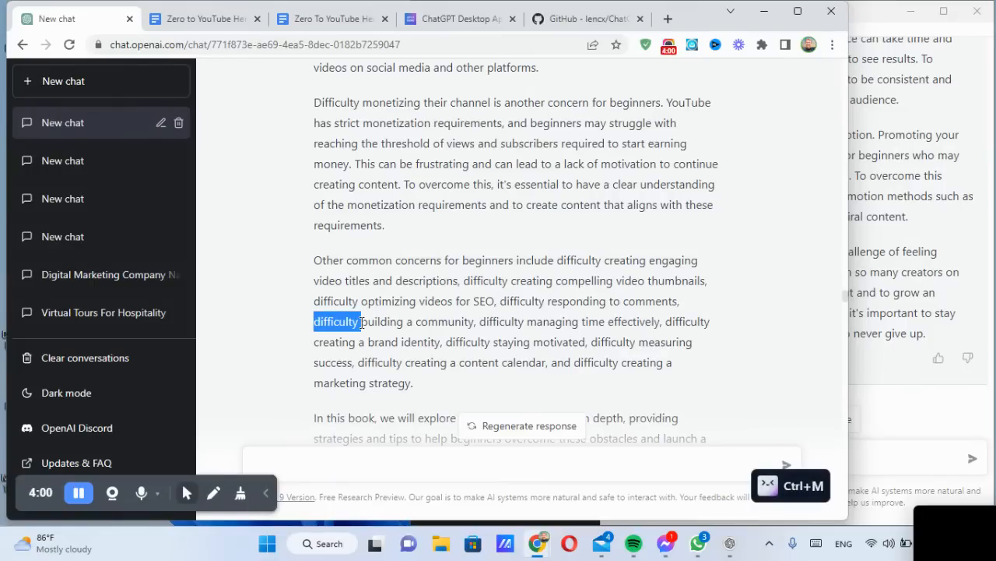
scroll(554, 266, "down", 1)
left_click(474, 285)
Switch to the "Zero To YouTube Hero" document and find the opening paragraph of Chapter 2
left_click(327, 16)
scroll(558, 268, "up", 20)
scroll(558, 269, "up", 20)
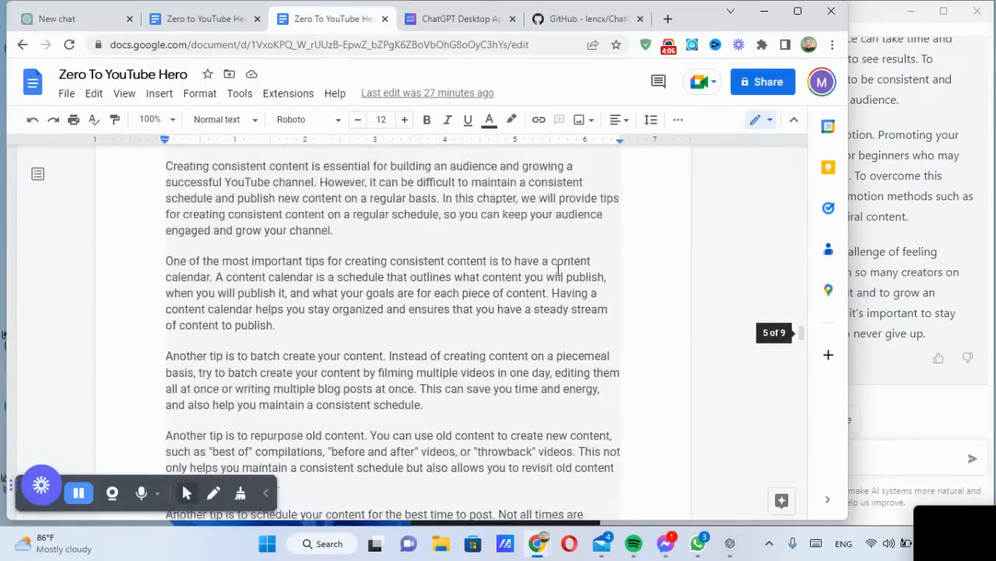
scroll(558, 267, "down", 4)
scroll(238, 231, "up", 3)
left_click_drag(169, 224, 313, 334)
left_click(313, 335)
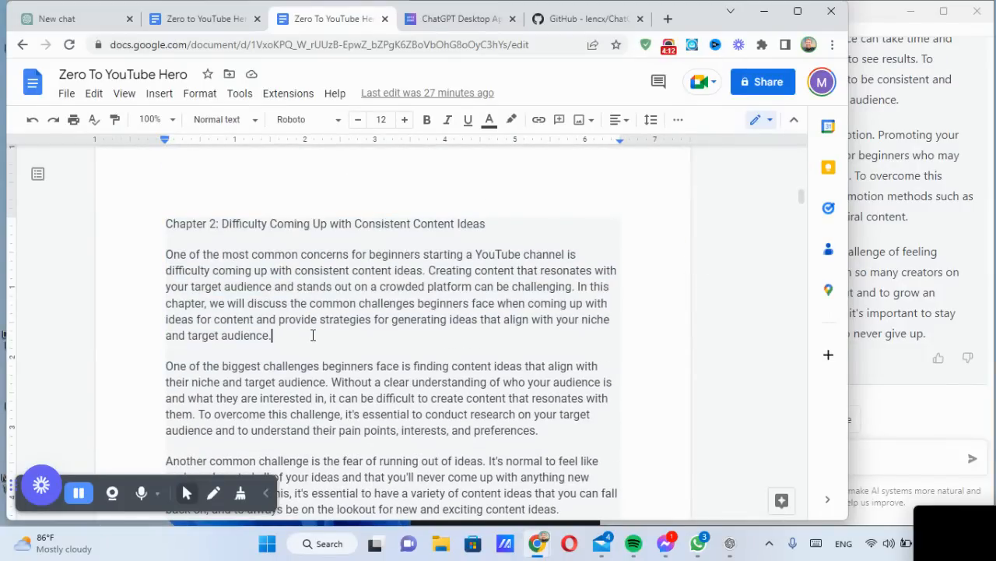
Clear the formatting of the entire book document's text
key("ctrl+a")
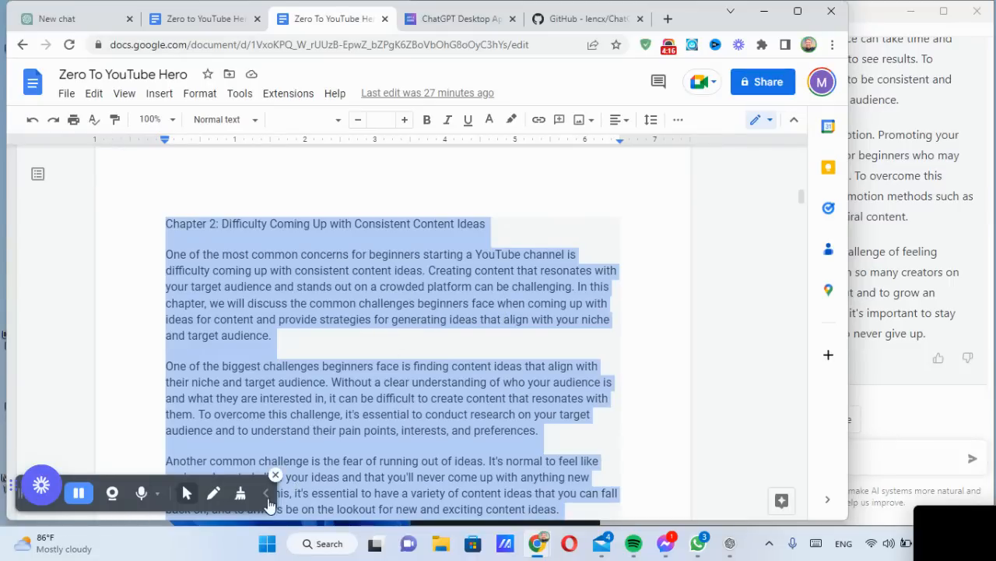
left_click(679, 127)
left_click(680, 146)
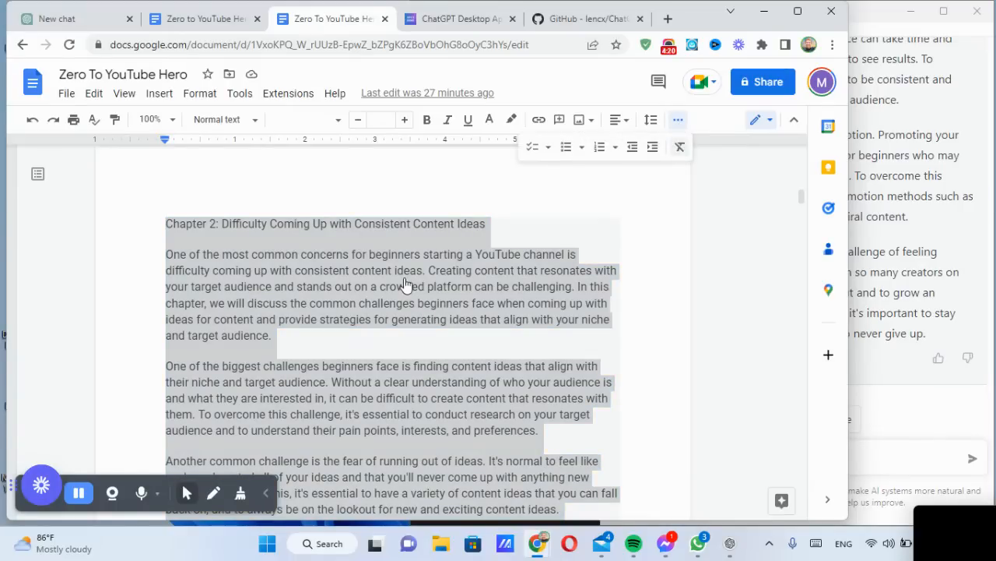
Insert a blank line after the first paragraph of Chapter 2
left_click(551, 294)
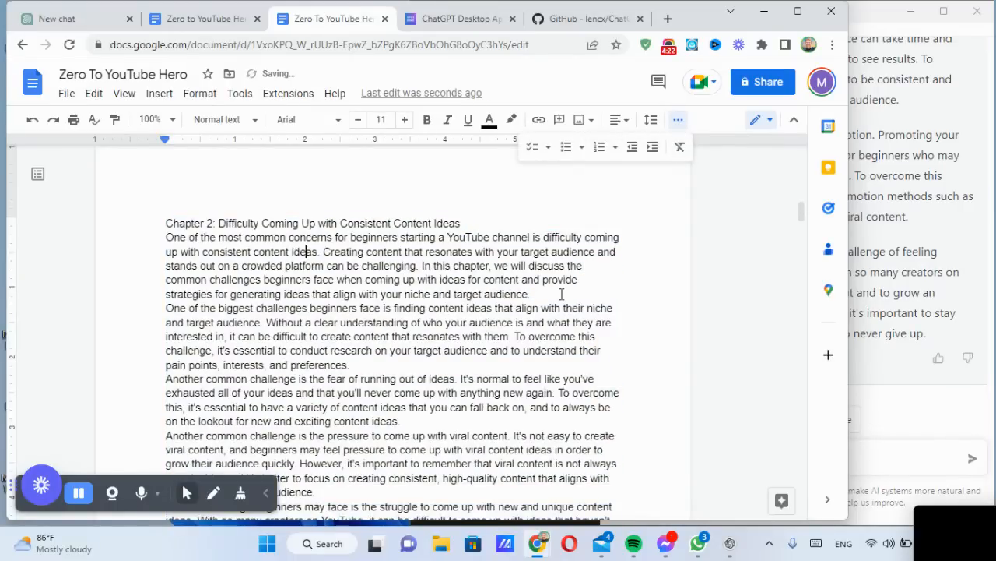
key("Return")
left_click(111, 23)
left_click(317, 19)
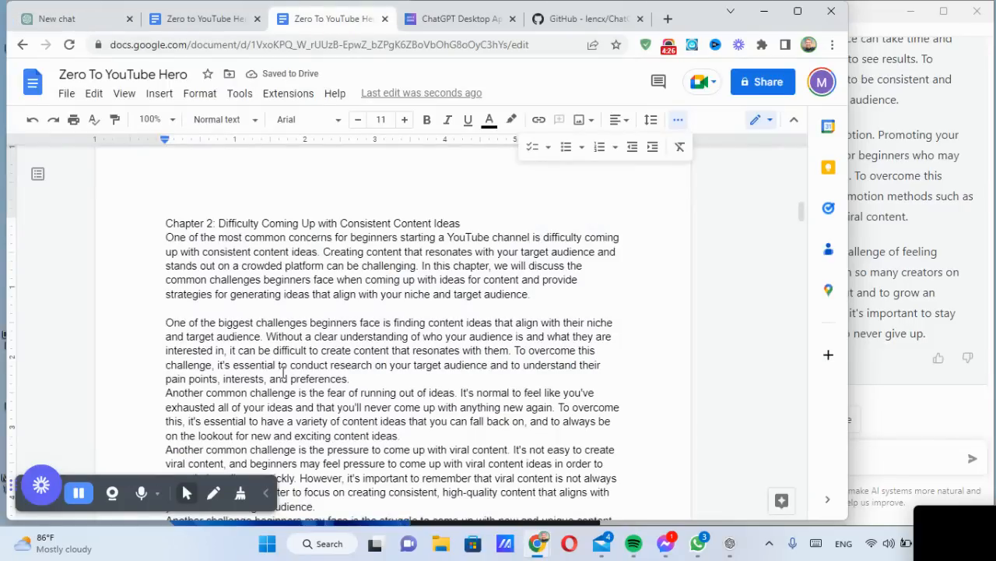
Insert a blank line after each of the next four paragraphs of Chapter 2, ending before the numbered strategies section
scroll(284, 372, "down", 1)
left_click(396, 311)
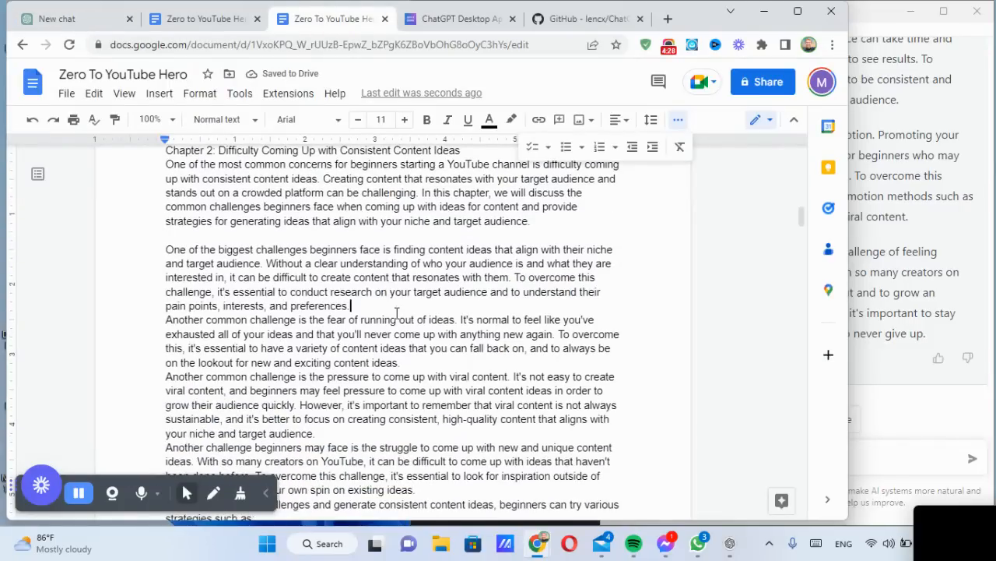
key("Return")
key("Return")
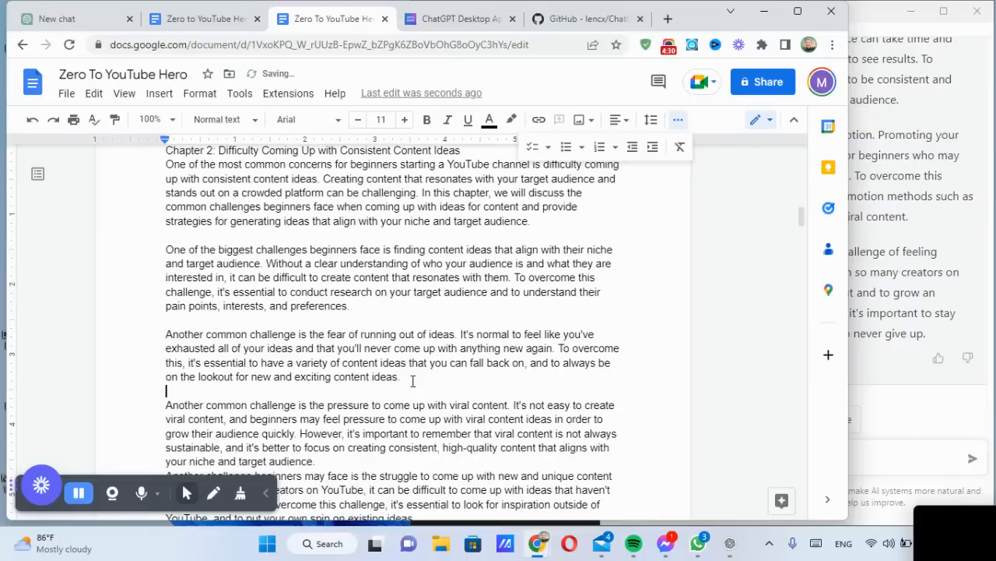
left_click(380, 462)
key("Return")
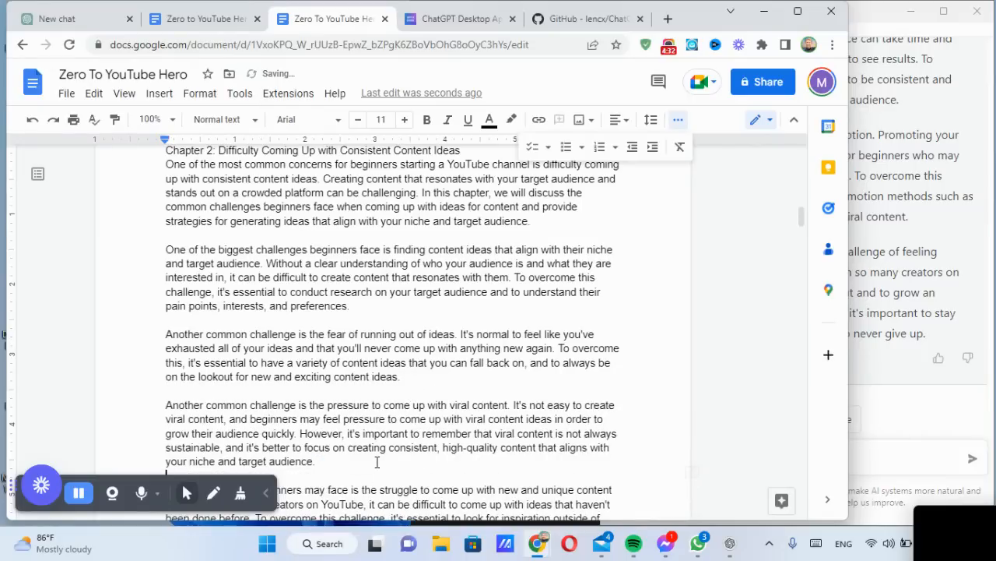
scroll(380, 456, "down", 3)
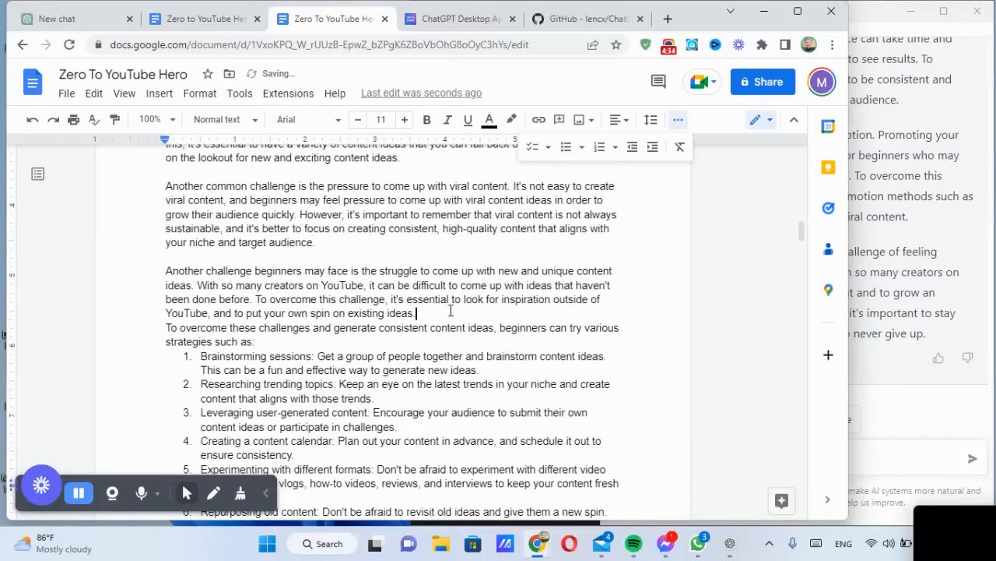
key("Return")
Make the Chapter 1 heading at the start of the document bold
scroll(467, 295, "up", 10)
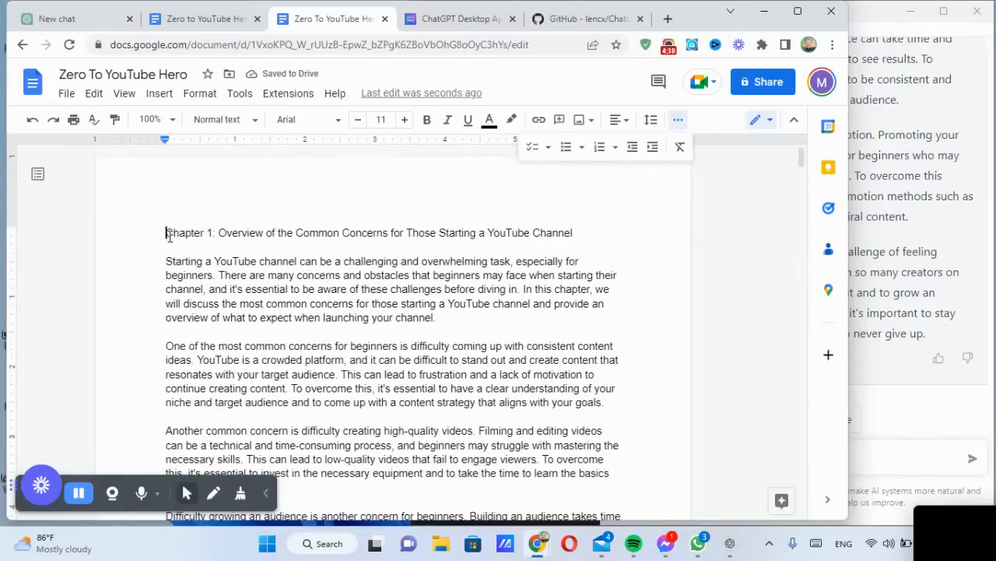
left_click_drag(167, 233, 585, 231)
key("ctrl+b")
left_click(491, 261)
Delete the "Other common concerns for beginners" paragraph at the end of Chapter 1 together with the duplicated "In this book" lines
scroll(494, 257, "down", 2)
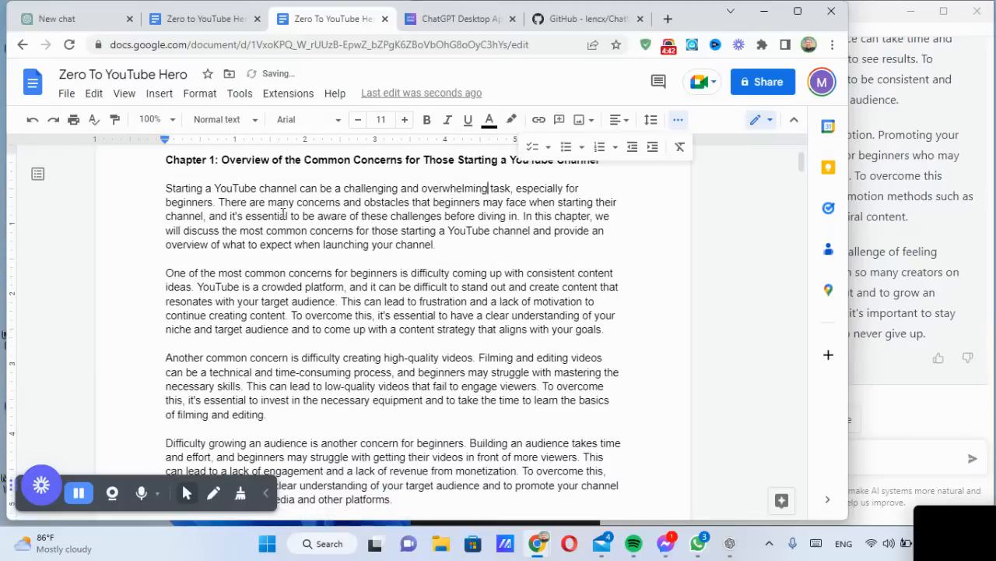
left_click_drag(167, 187, 456, 247)
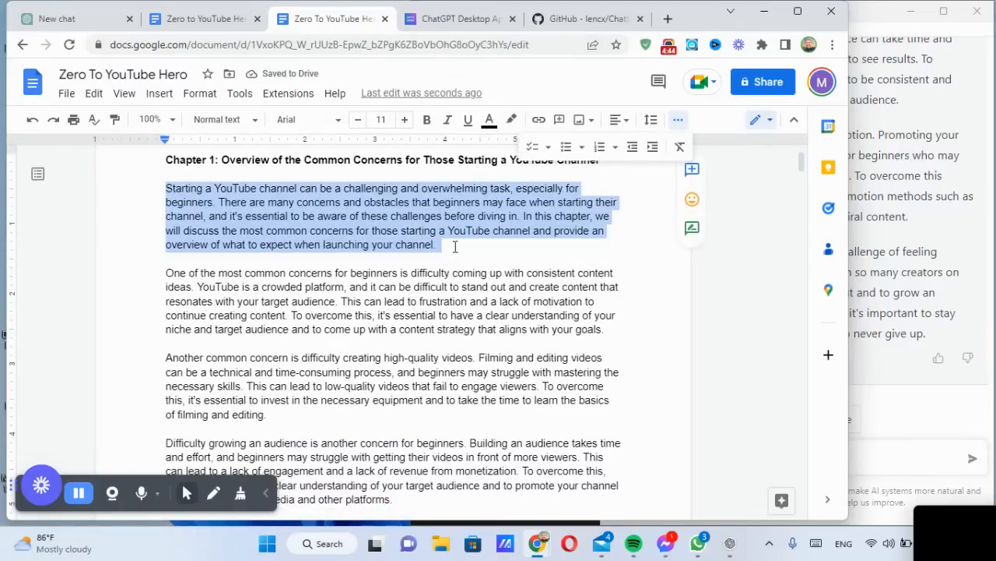
left_click(455, 247)
scroll(455, 247, "down", 5)
triple_click(370, 292)
left_click_drag(569, 354, 157, 262)
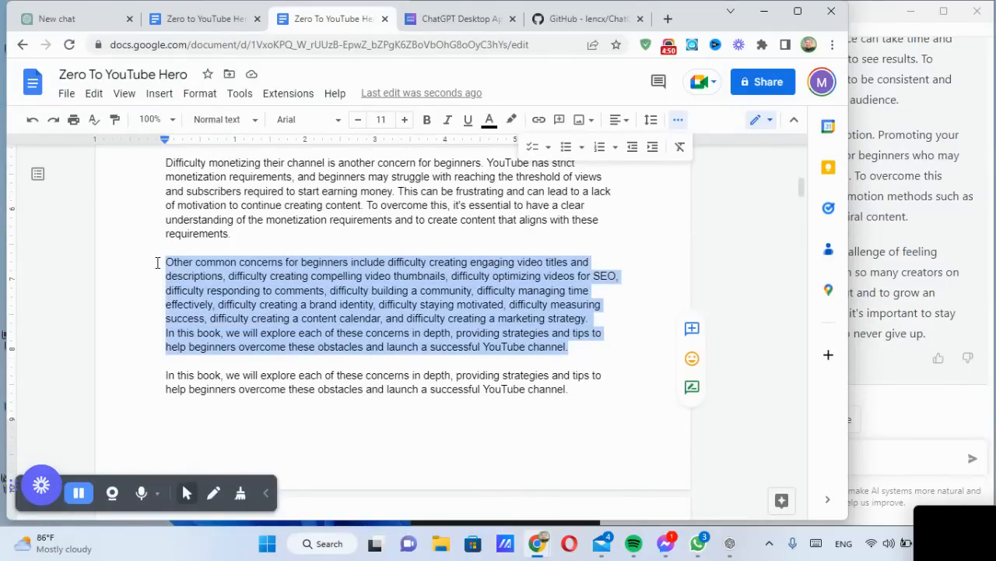
key("BackSpace")
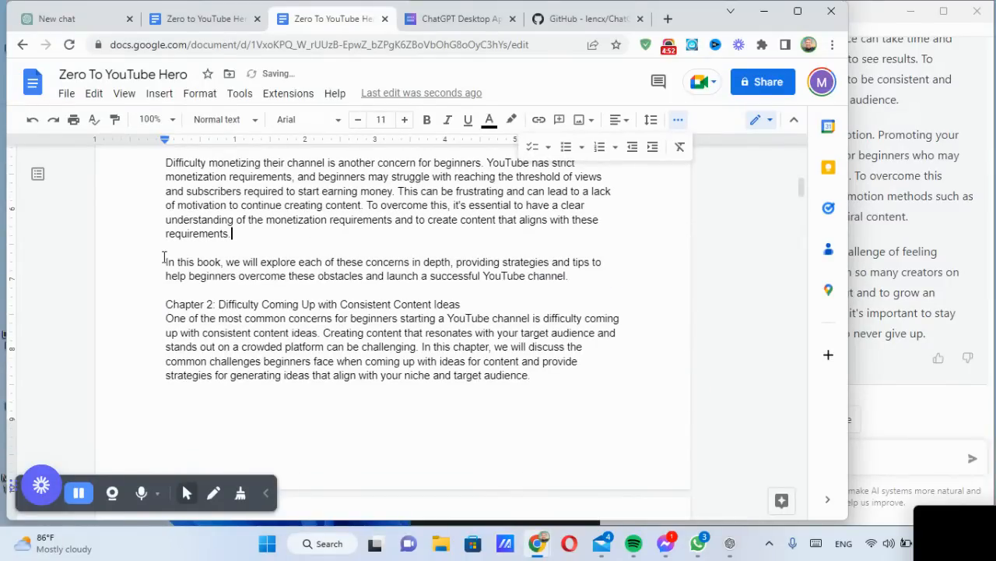
Review the closing "In this book, we will explore" paragraph of Chapter 1
left_click_drag(164, 260, 397, 263)
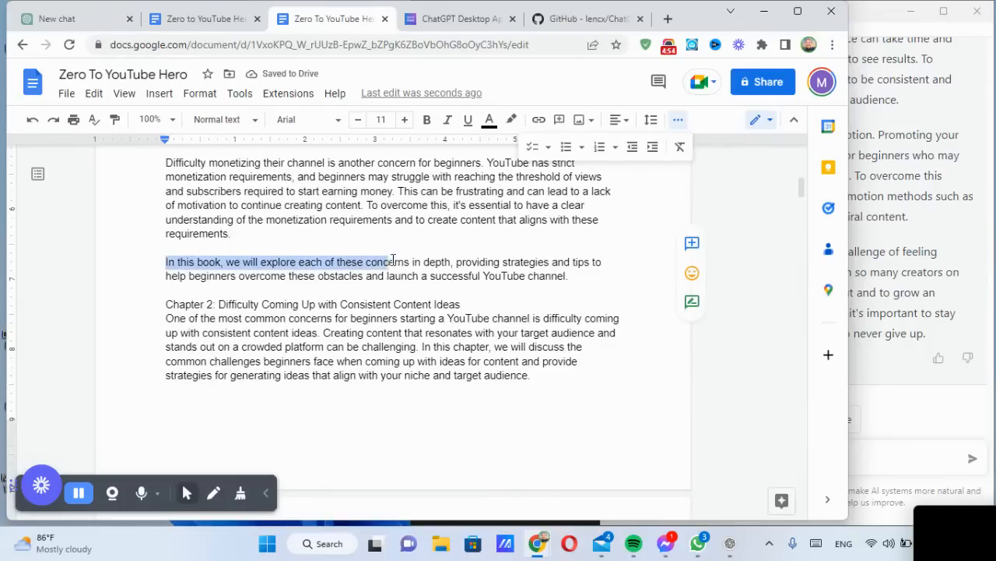
left_click(445, 249)
left_click_drag(165, 263, 606, 276)
left_click(607, 276)
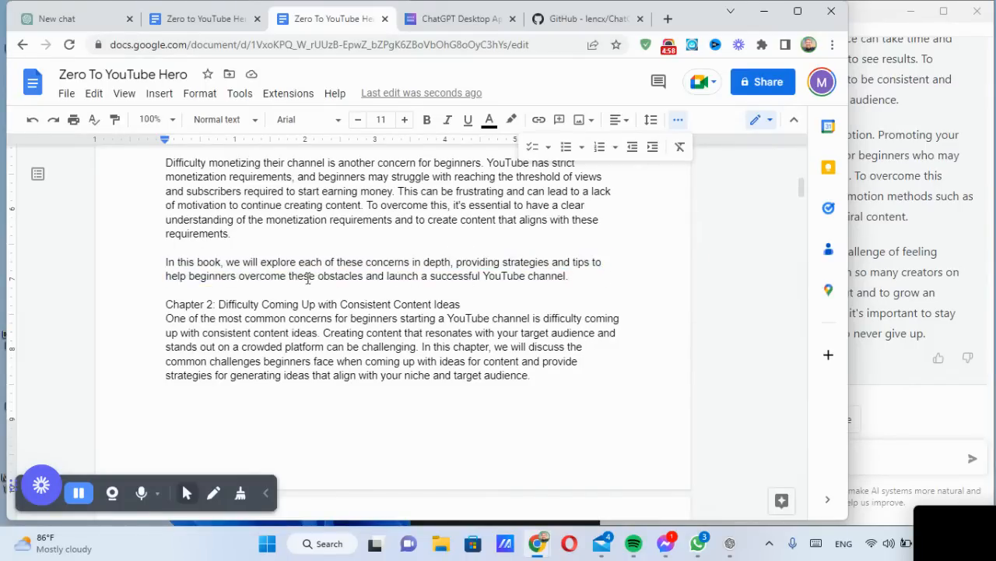
left_click_drag(303, 278, 574, 275)
left_click(576, 274)
Make the Chapter 2 heading bold and insert a blank line below it
left_click_drag(167, 304, 460, 301)
key("ctrl+b")
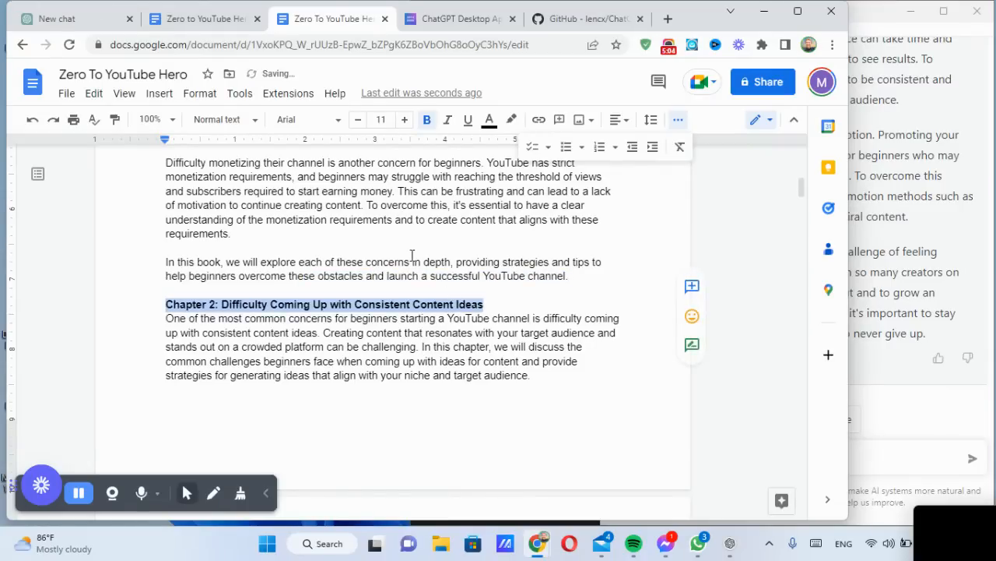
left_click(513, 304)
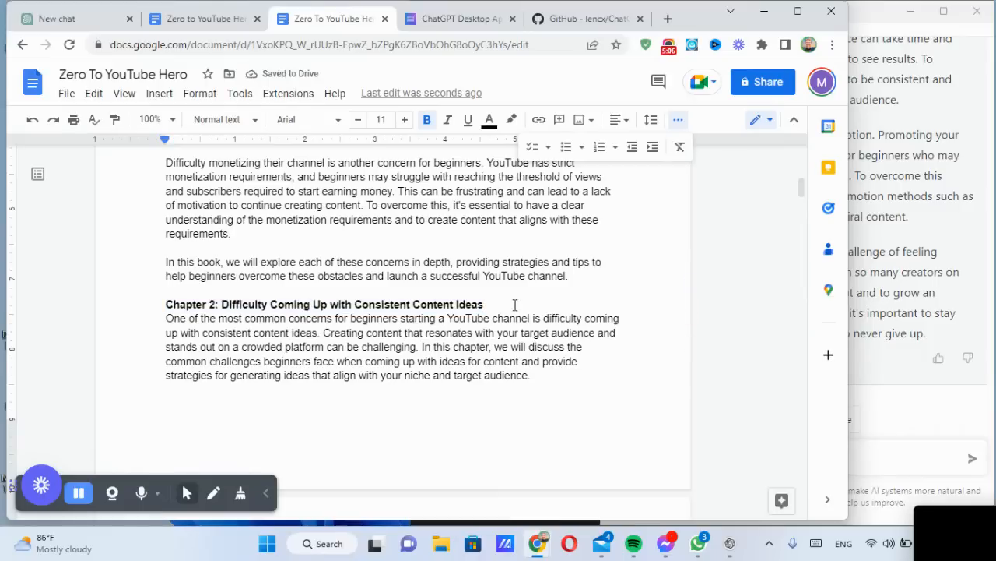
key("Return")
Compare Chapter 2's opening phrase with the "Common challenges beginners face when coming up with ideas for content" prompt and surrounding responses in the ChatGPT chat
left_click_drag(544, 333, 323, 349)
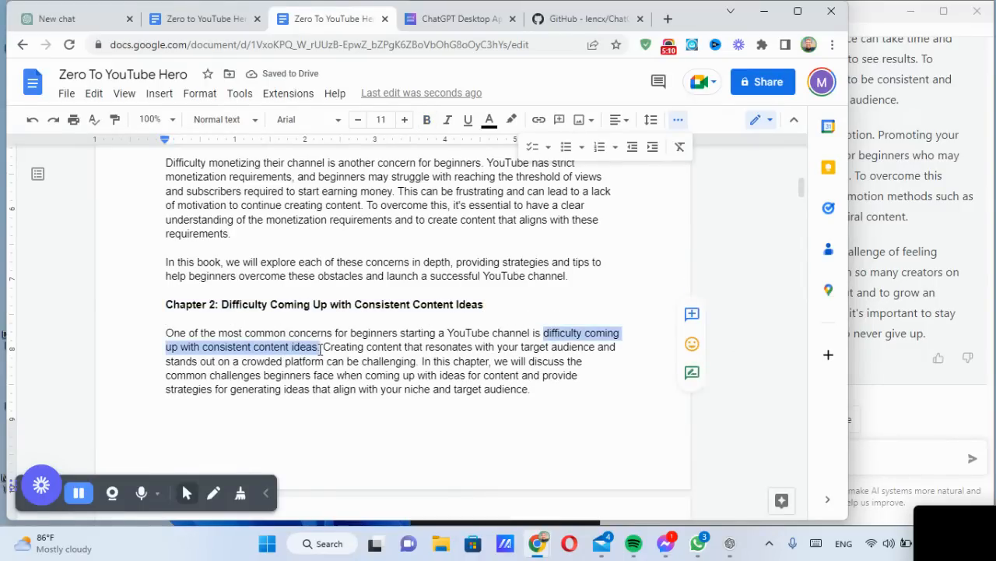
left_click(319, 349)
left_click(56, 22)
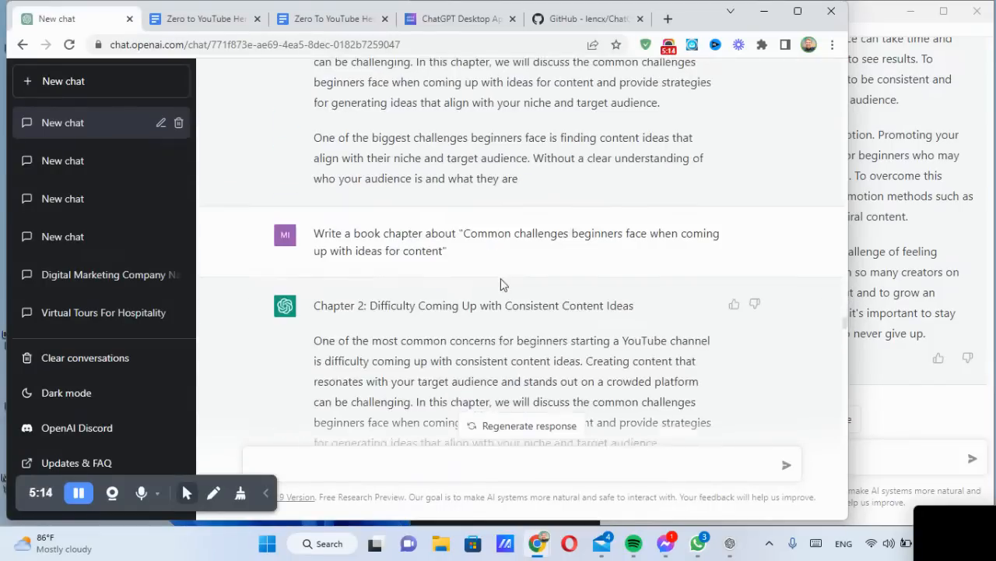
left_click_drag(314, 184, 563, 200)
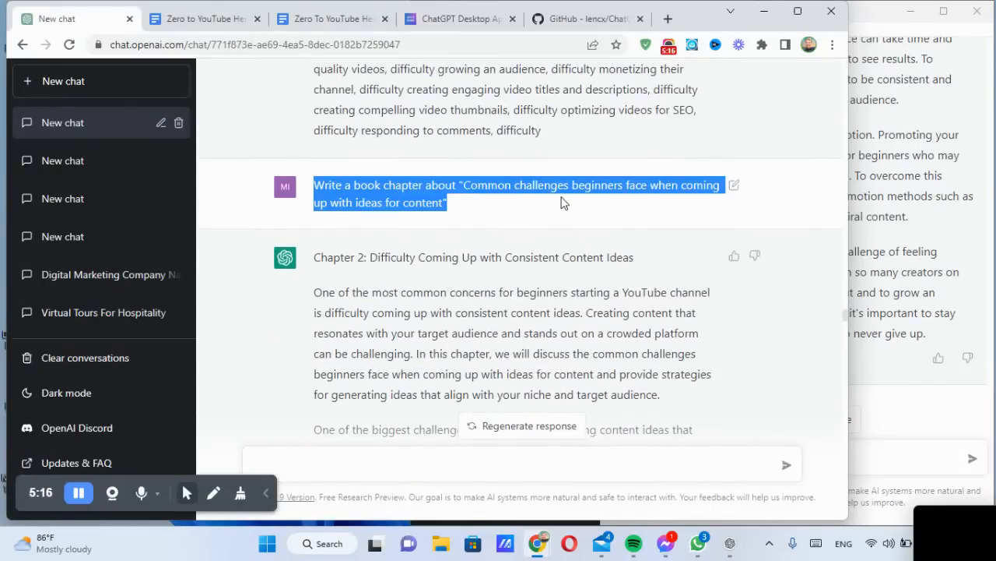
key("ctrl+m")
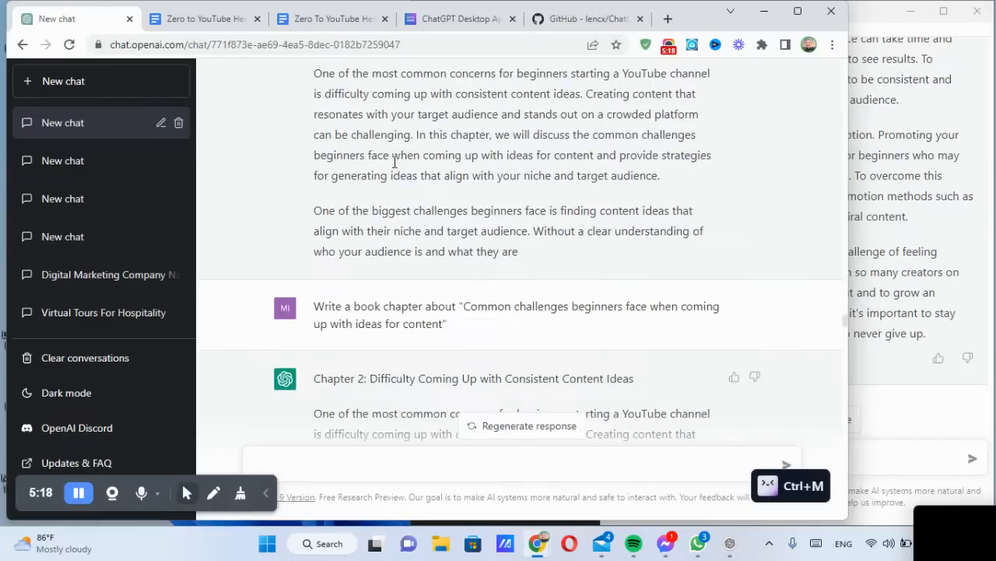
left_click_drag(313, 146, 536, 329)
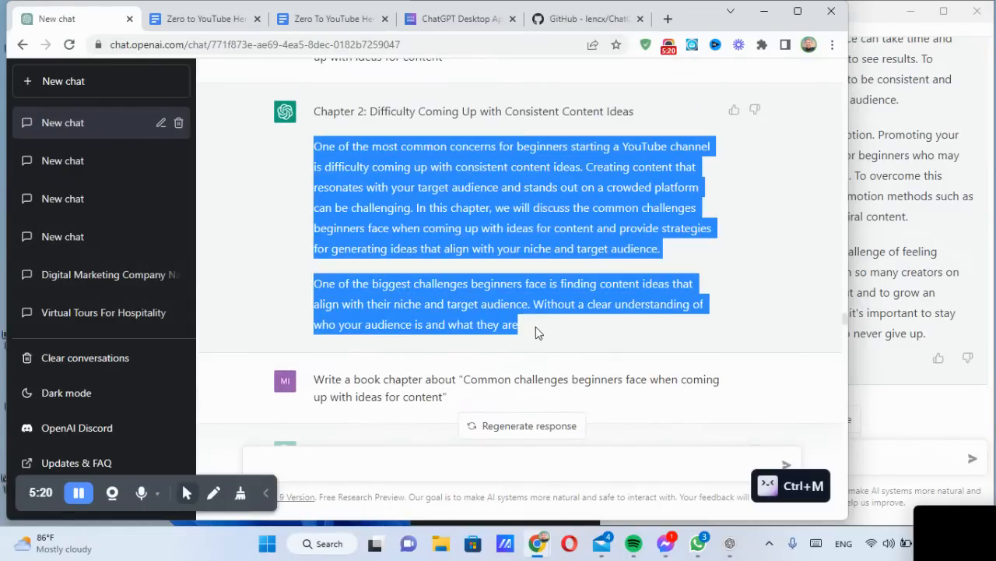
key("ctrl+m")
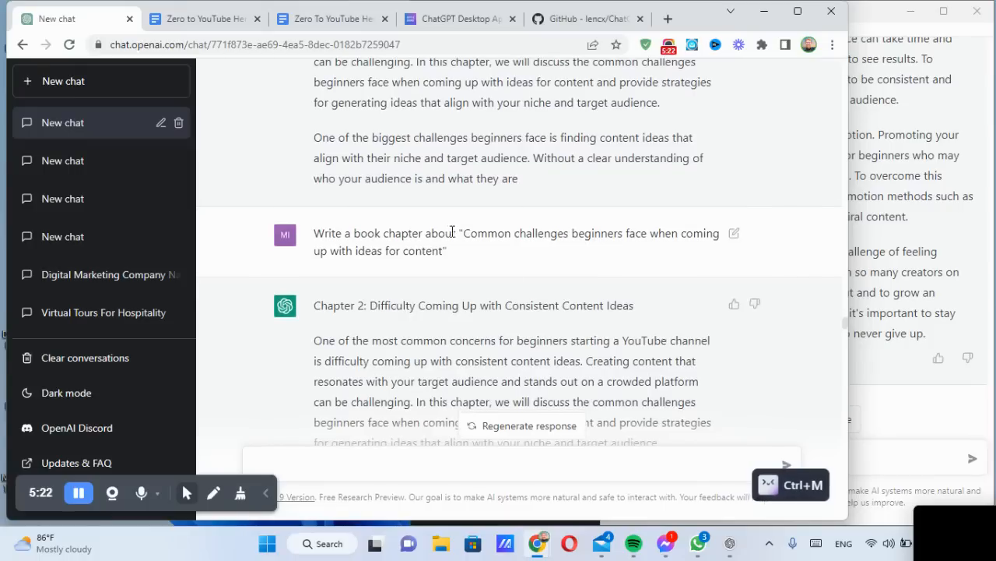
scroll(441, 232, "up", 1)
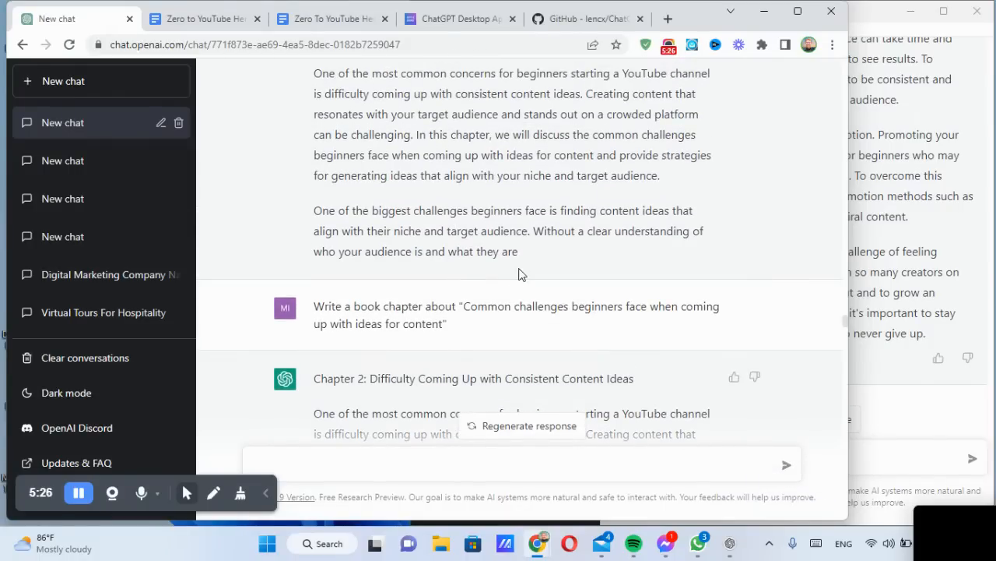
scroll(521, 274, "down", 2)
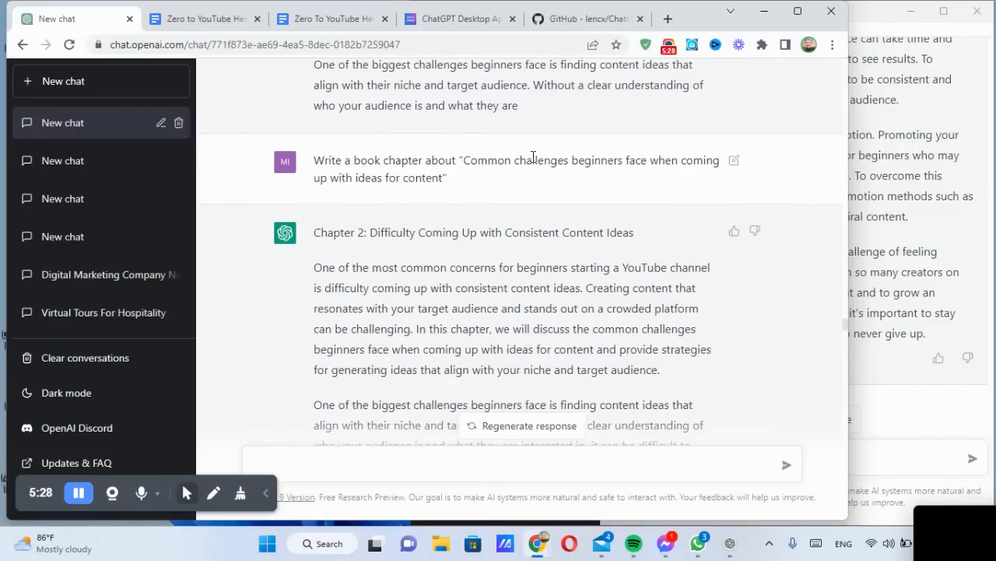
Examine how the "Keep going" prompts continue the cut-off Chapter 2 responses, up to the Chapter 3 prompt
scroll(533, 158, "down", 6)
left_click_drag(314, 296, 380, 297)
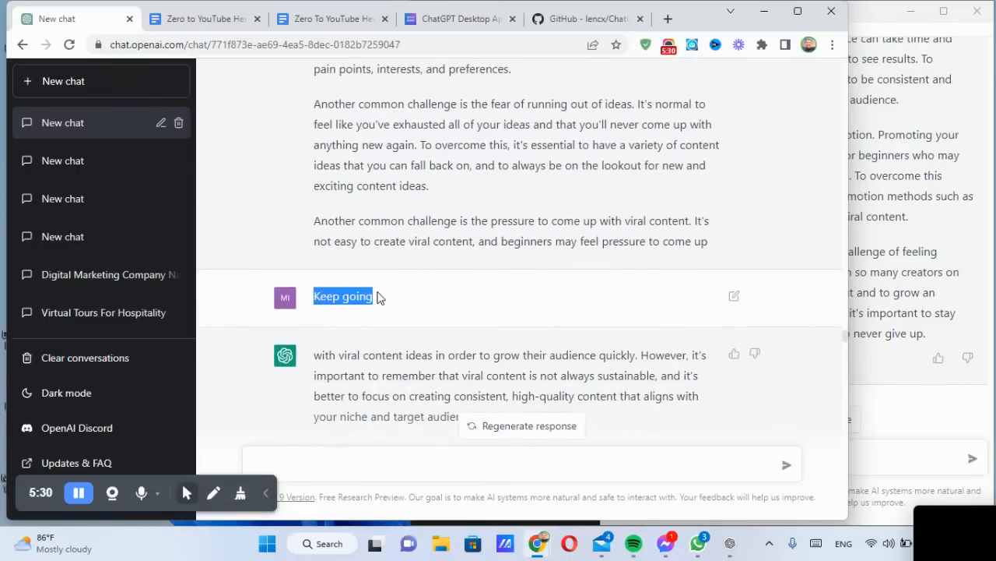
key("ctrl+m")
scroll(382, 304, "down", 8)
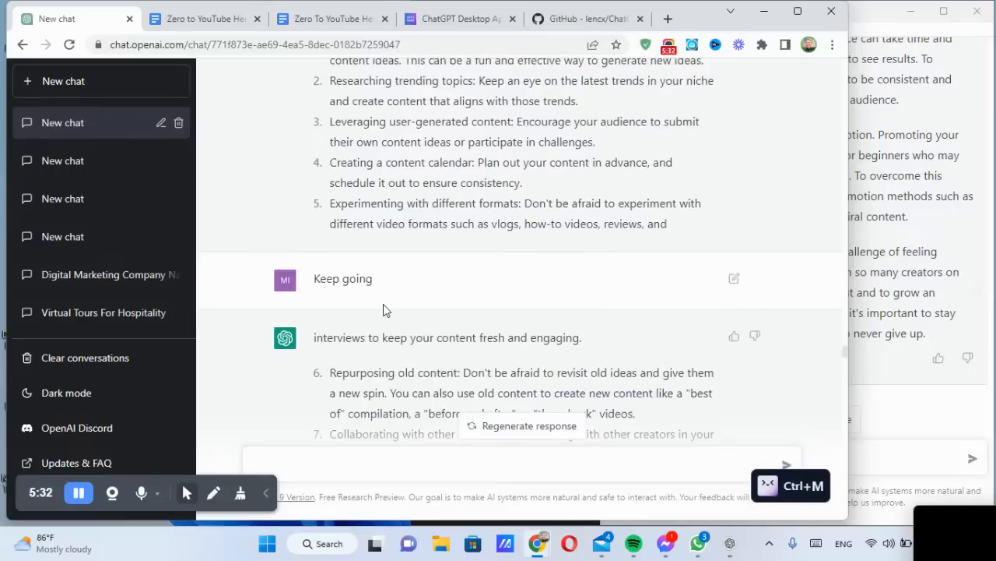
double_click(660, 224)
left_click_drag(313, 280, 413, 285)
left_click(354, 343)
left_click_drag(311, 345, 615, 351)
left_click(615, 350)
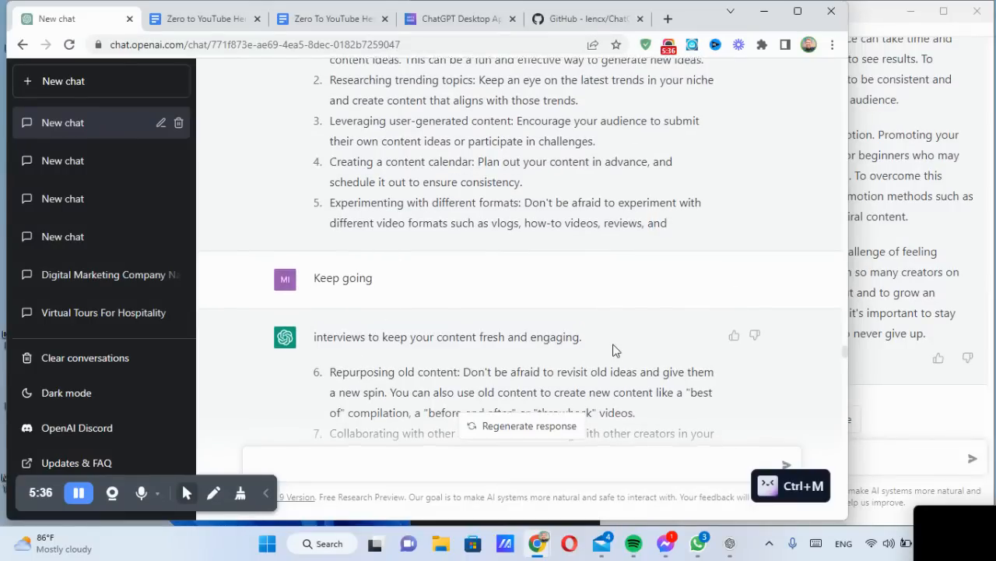
scroll(615, 350, "down", 5)
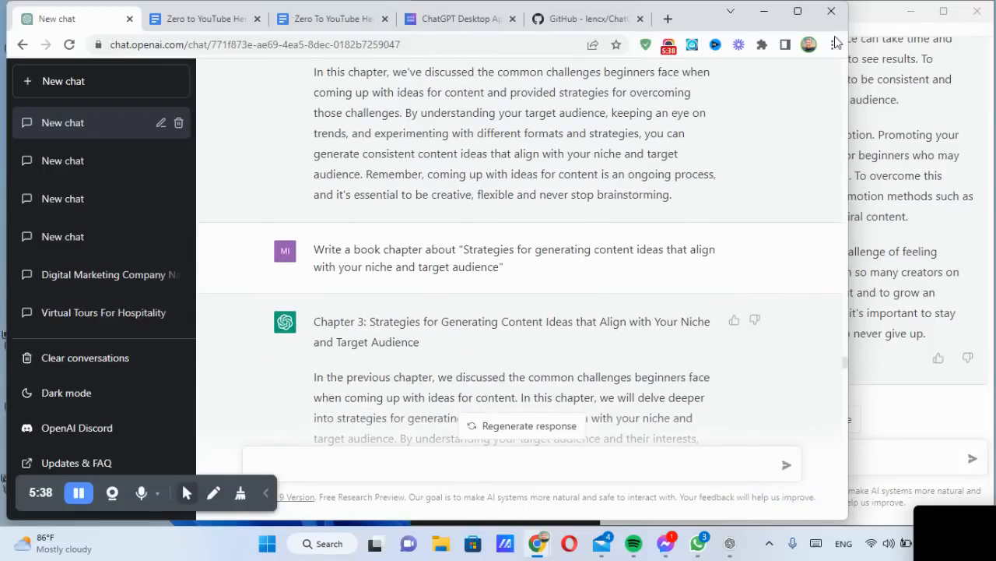
Switch to the ChatGPT desktop app and find the start of the Chapter 8 response about growing an audience
left_click(864, 18)
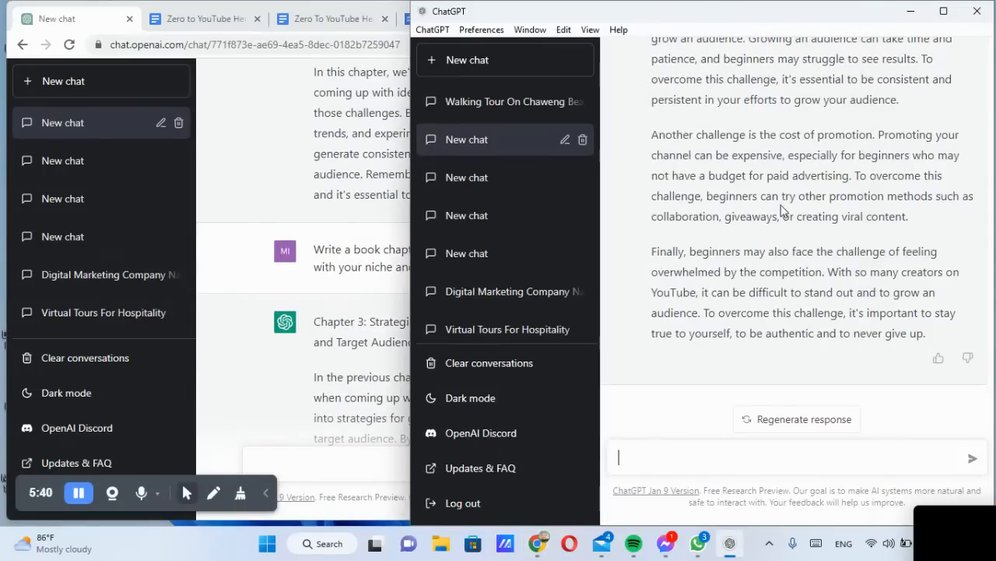
scroll(782, 210, "up", 1)
mouse_move(747, 23)
left_mouse_down()
mouse_move(718, 27)
mouse_move(731, 29)
left_mouse_up()
scroll(734, 175, "up", 5)
scroll(734, 174, "down", 5)
scroll(734, 174, "down", 1)
scroll(739, 203, "up", 6)
scroll(743, 239, "up", 3)
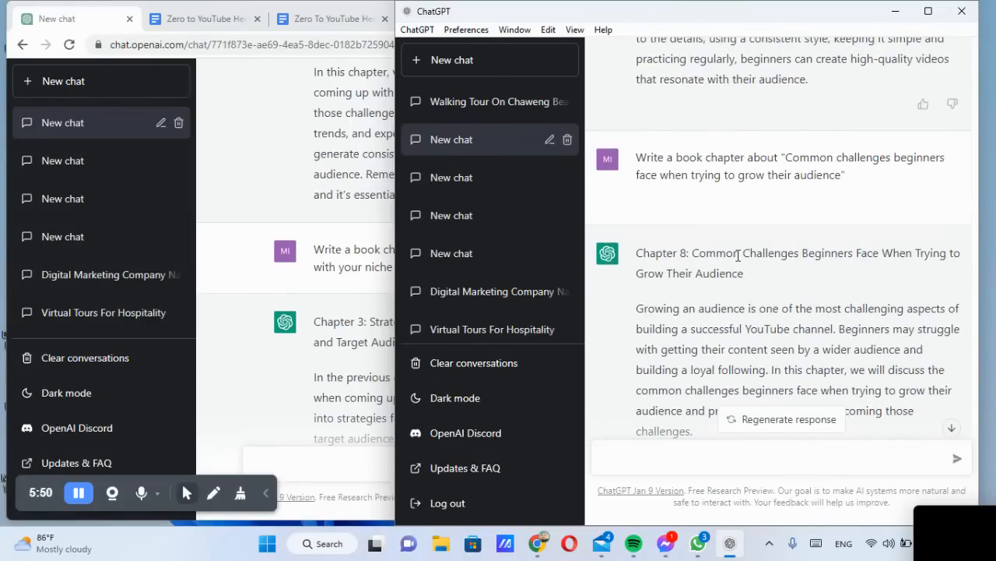
left_click_drag(738, 255, 762, 277)
Look through the later chapters of the "Zero To YouTube Hero" document and copy the whole Chapter 8 response from the ChatGPT desktop app
left_click(334, 19)
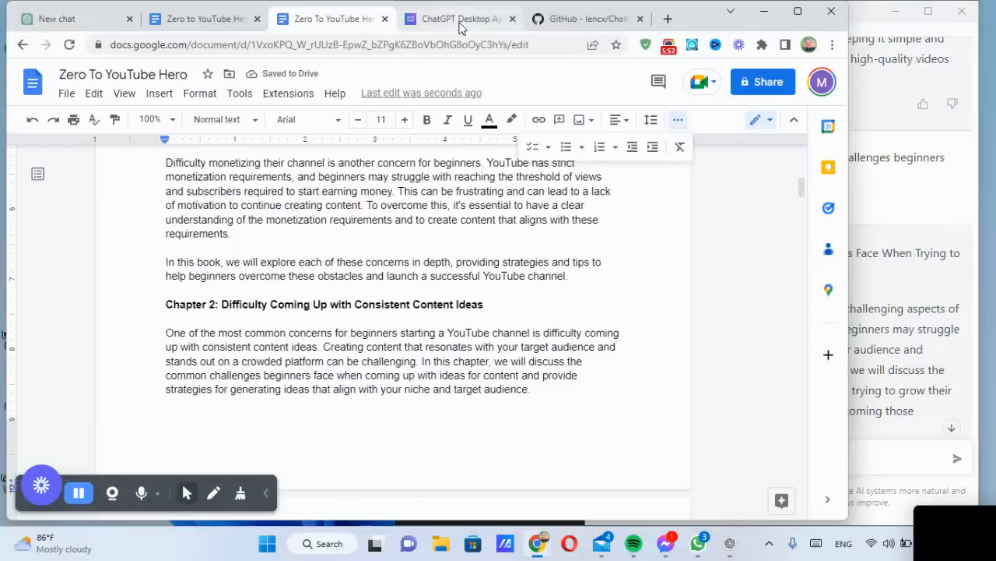
key("ctrl+v")
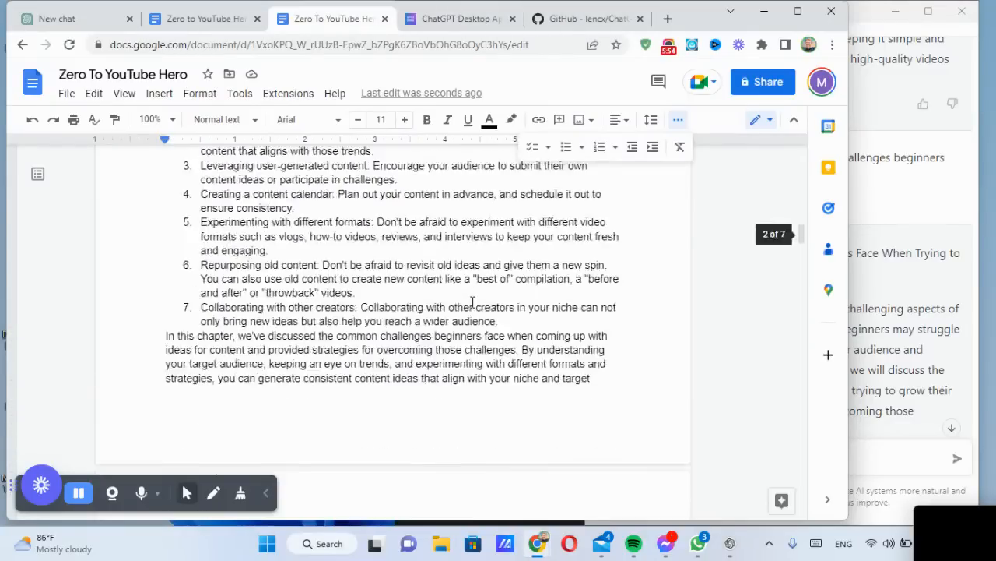
scroll(475, 303, "down", 10)
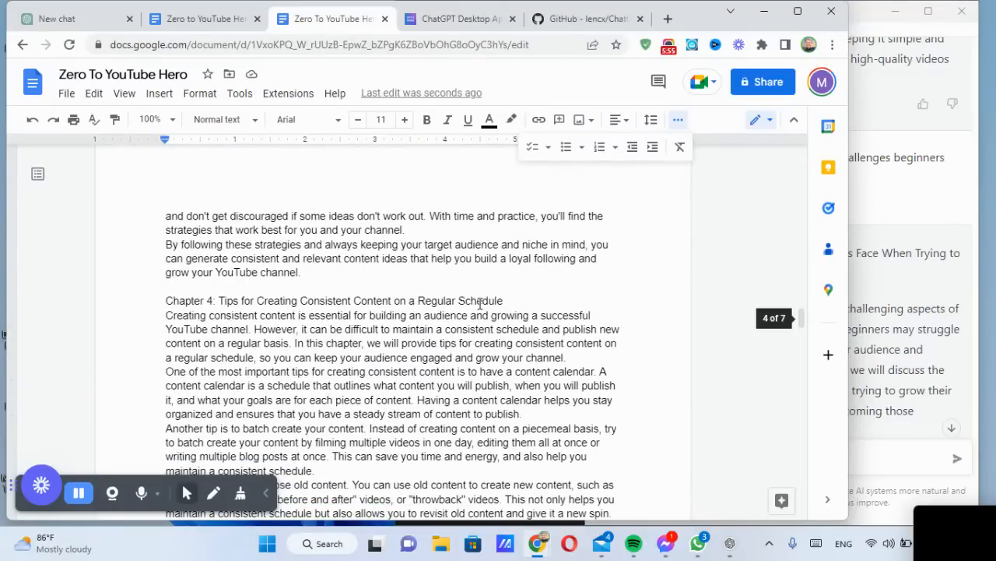
scroll(469, 330, "down", 15)
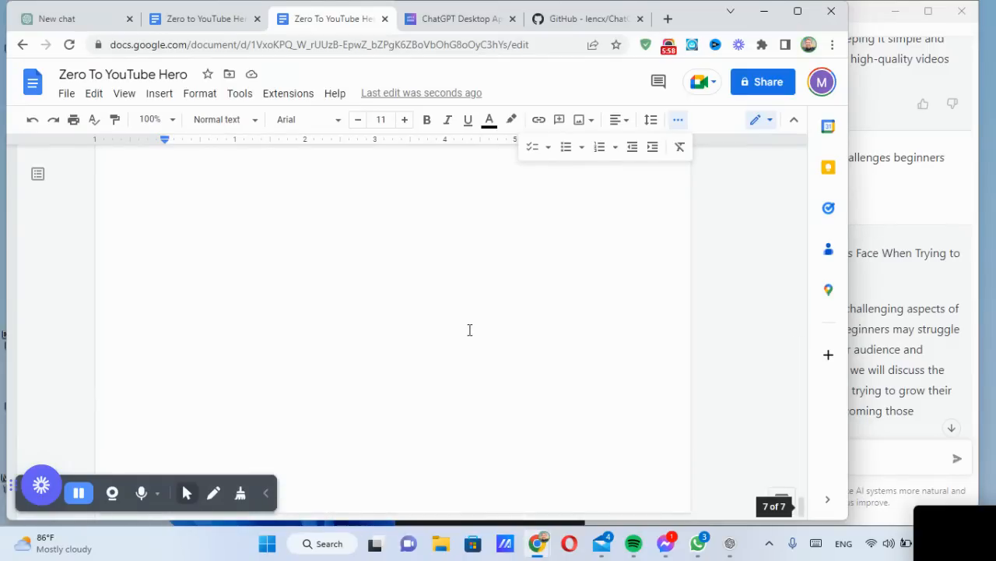
scroll(470, 330, "up", 10)
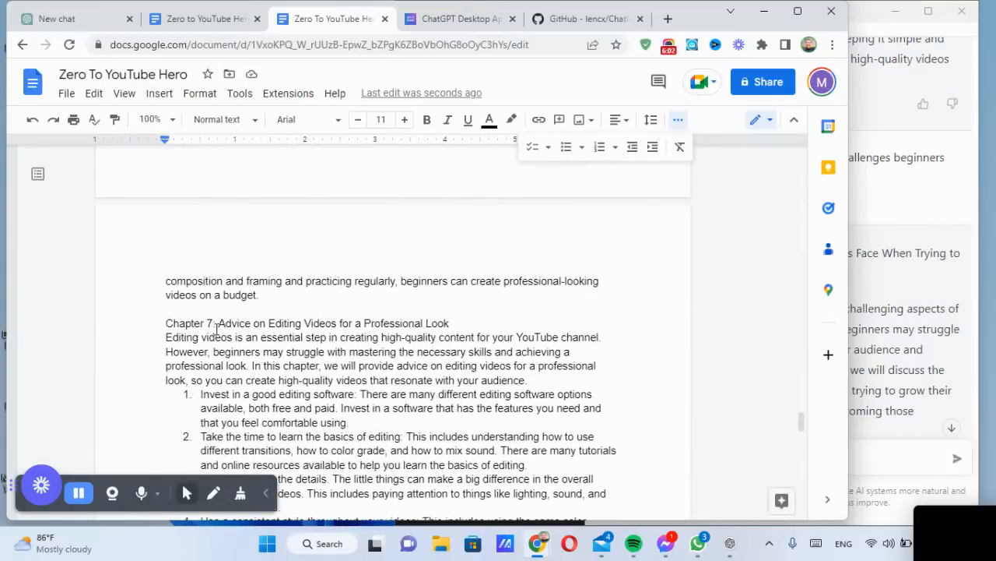
left_click(873, 19)
left_click_drag(639, 254, 937, 336)
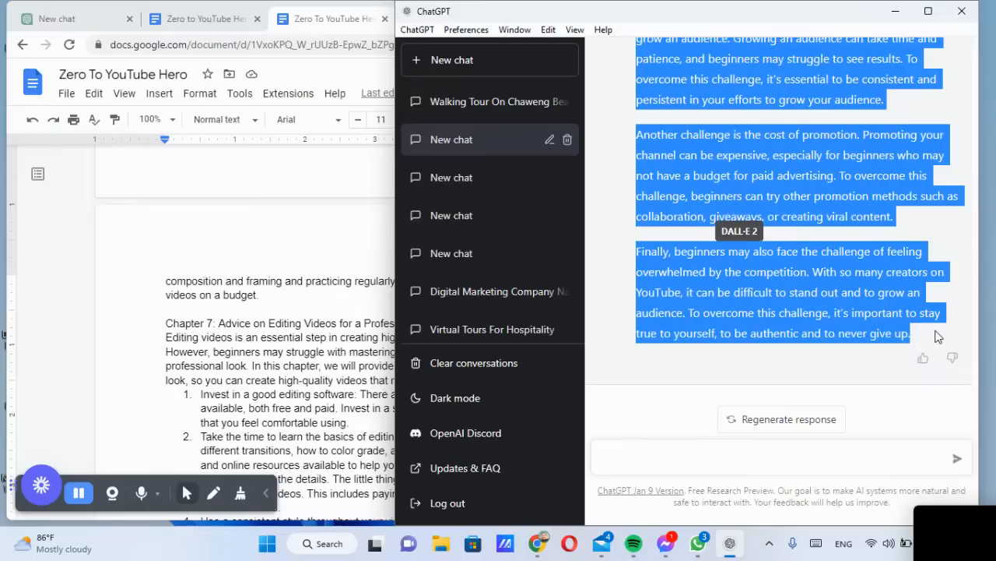
Make the Chapter 7 heading in the book document bold and paste the copied Chapter 8 text at the document's end
left_click(304, 325)
left_click_drag(449, 323, 168, 329)
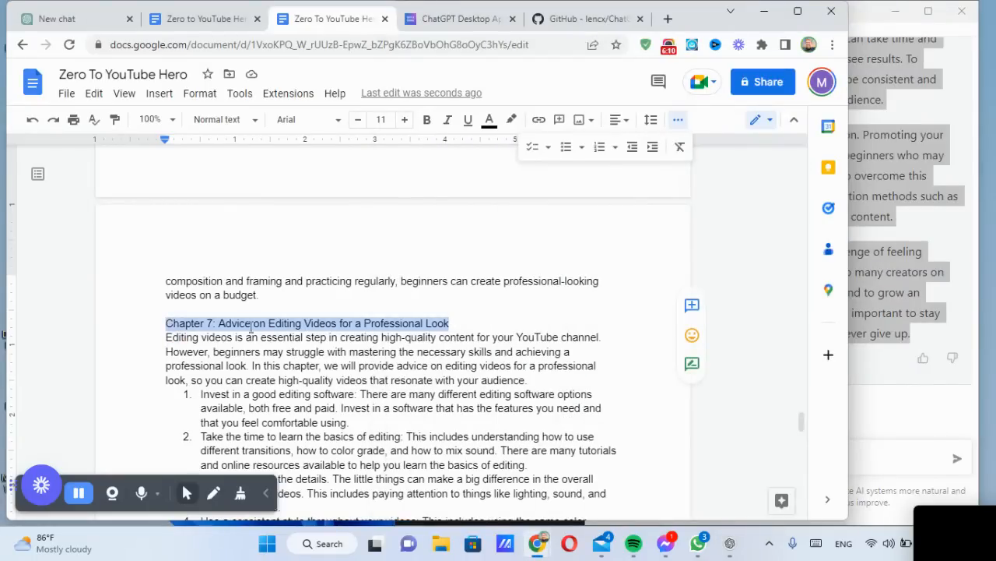
key("ctrl+b")
scroll(389, 343, "down", 12)
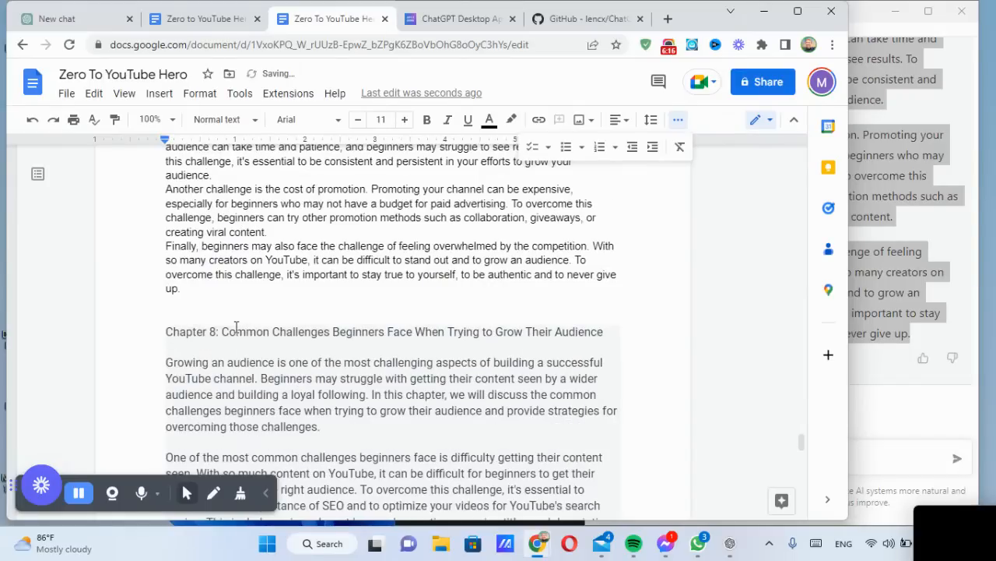
Select the whole pasted Chapter 8 text in the book document and clear its formatting
triple_click(236, 327)
left_click(236, 327)
key("Home")
key("ctrl+shift+Right")
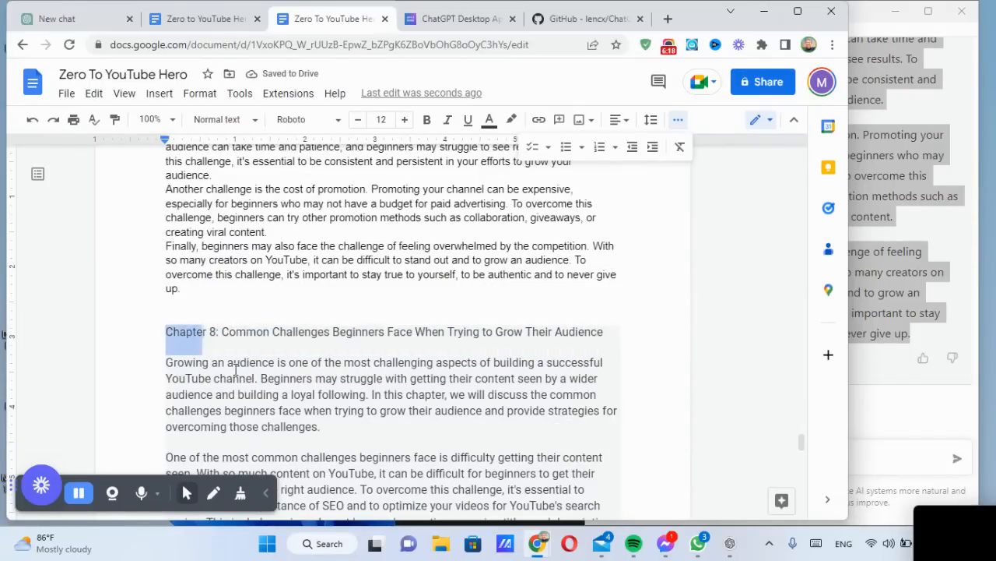
key("ctrl+z")
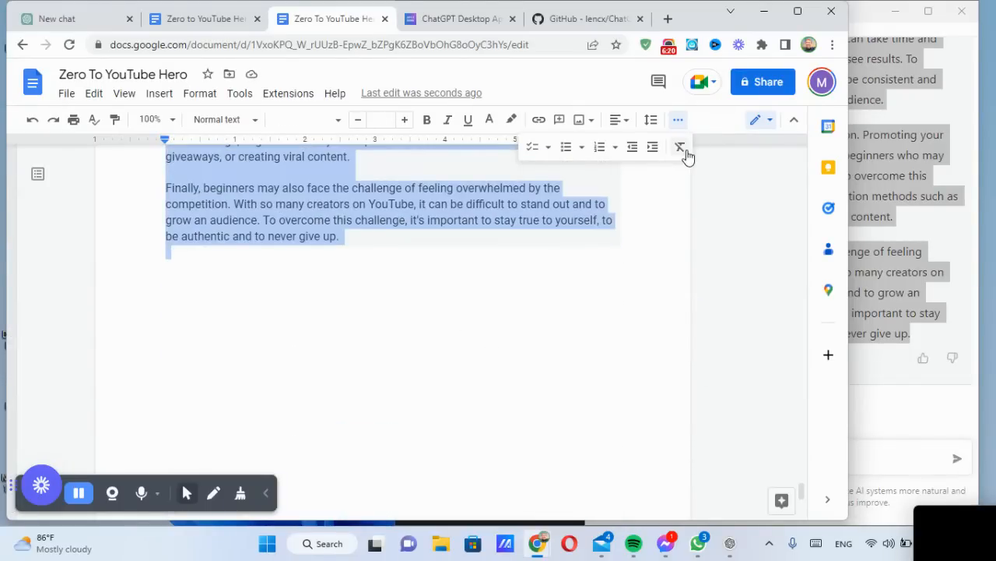
key("ctrl+y")
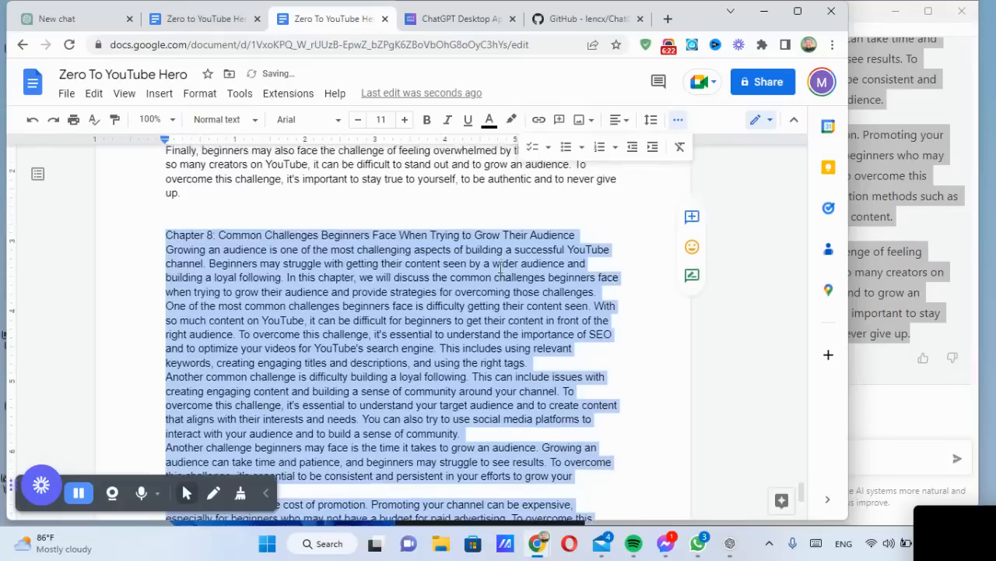
Insert a blank line after the Chapter 8 heading and between the chapter's paragraphs
left_click(598, 235)
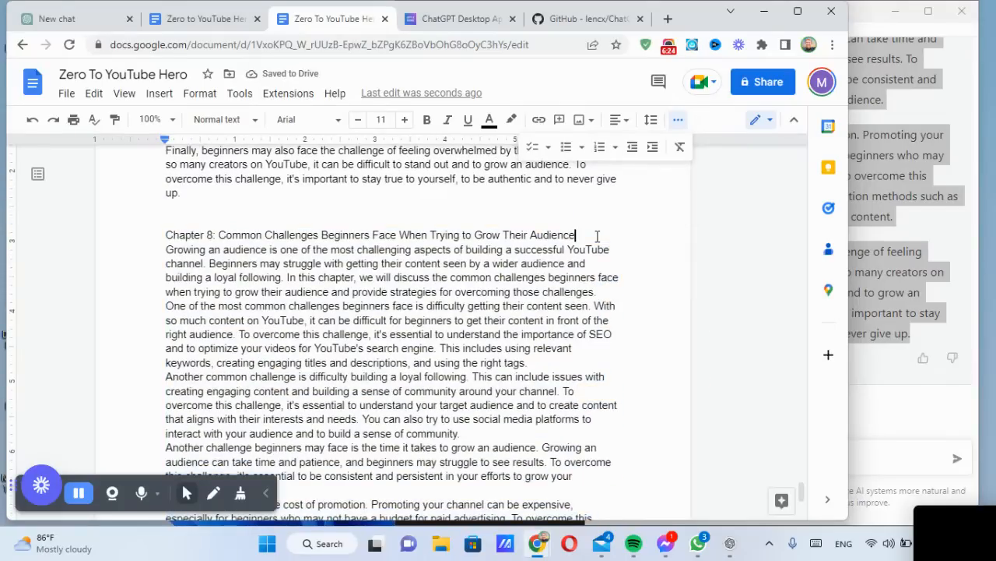
key("Return")
left_click(580, 376)
key("Return")
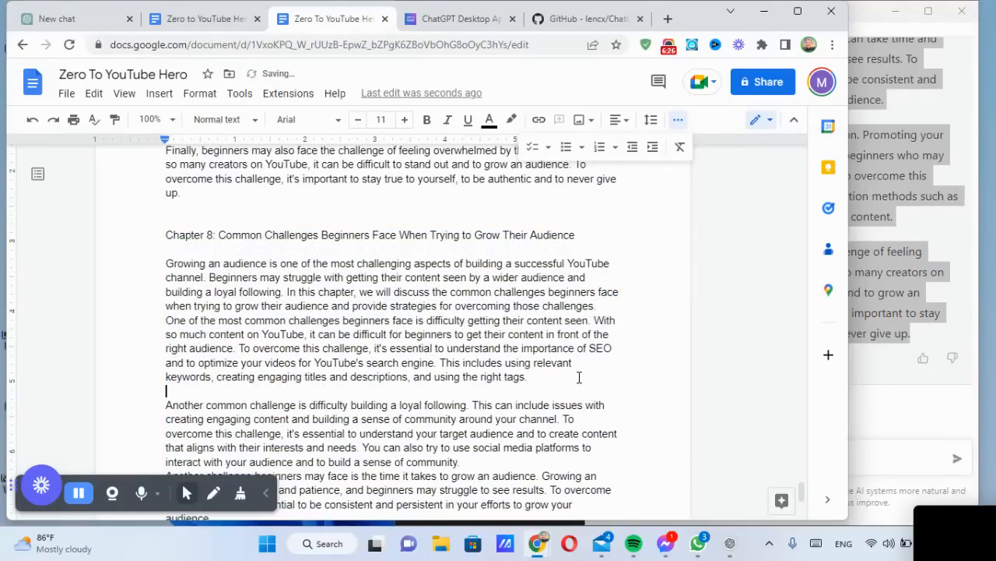
left_click(461, 461)
key("Return")
scroll(510, 409, "down", 3)
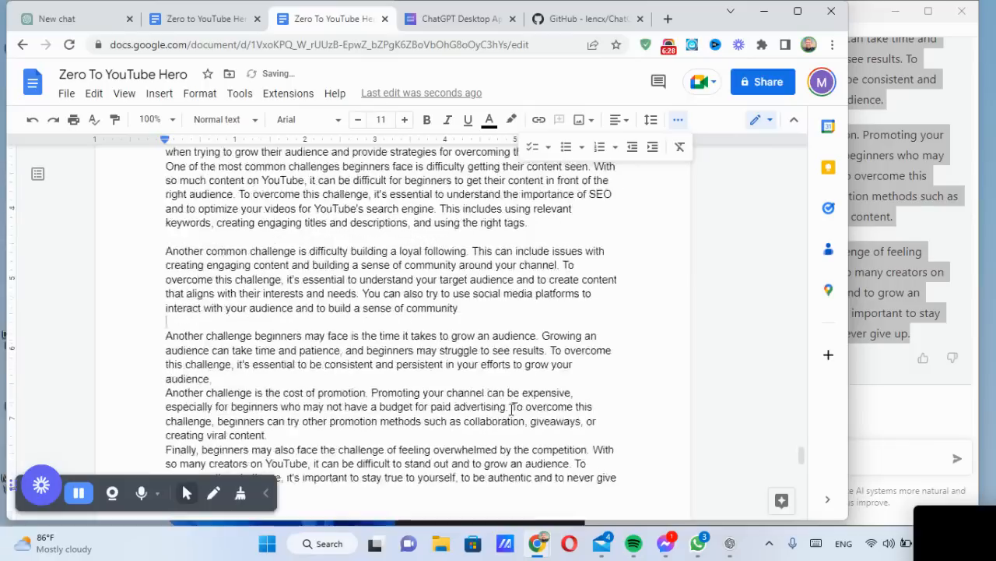
key("Return")
left_click(281, 384)
key("Return")
scroll(365, 314, "up", 3)
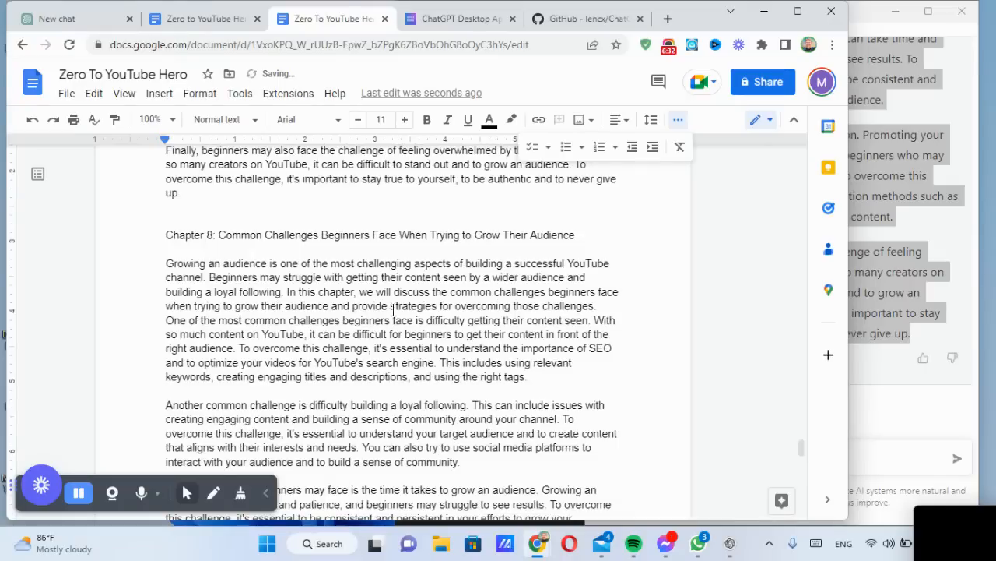
left_click(612, 305)
key("Return")
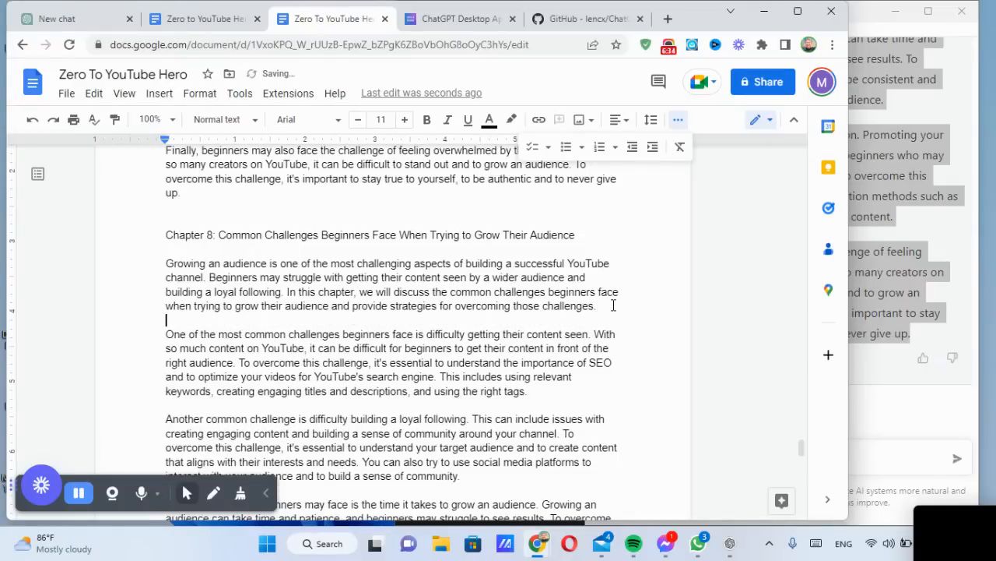
Make the heading "Chapter 8: Common Challenges Beginners Face When Trying to Grow Their Audience" bold
left_click_drag(165, 235, 576, 235)
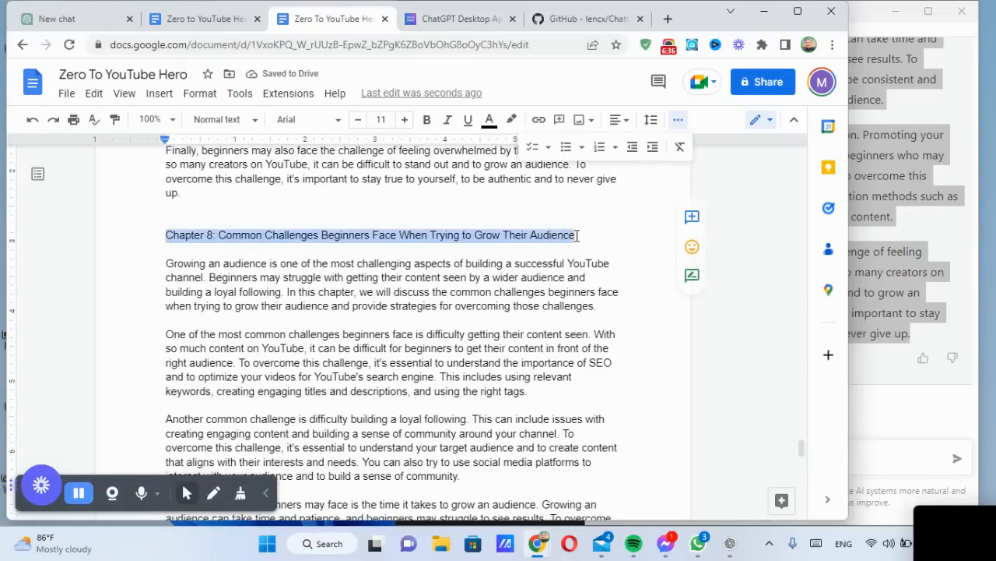
key("ctrl+b")
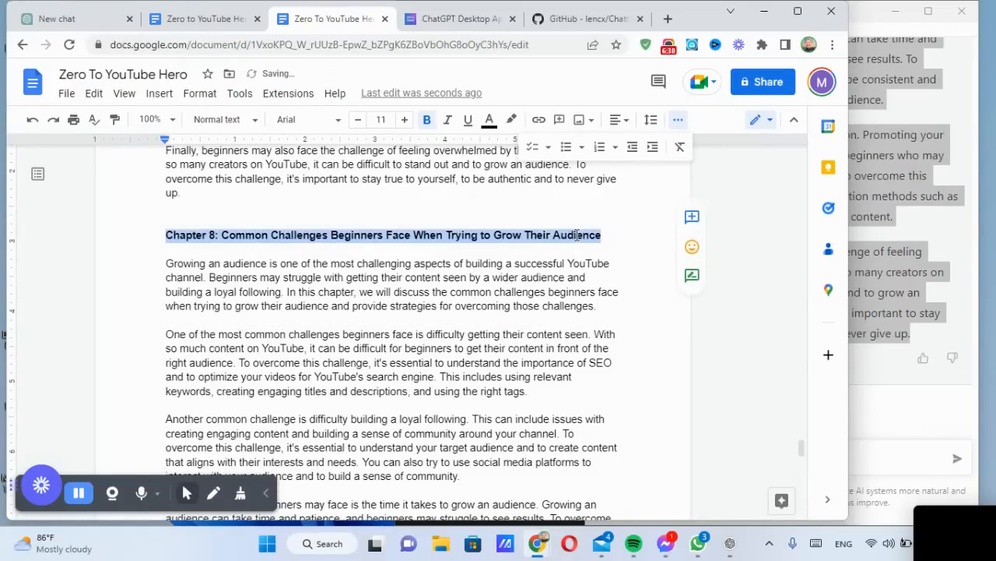
left_click(571, 251)
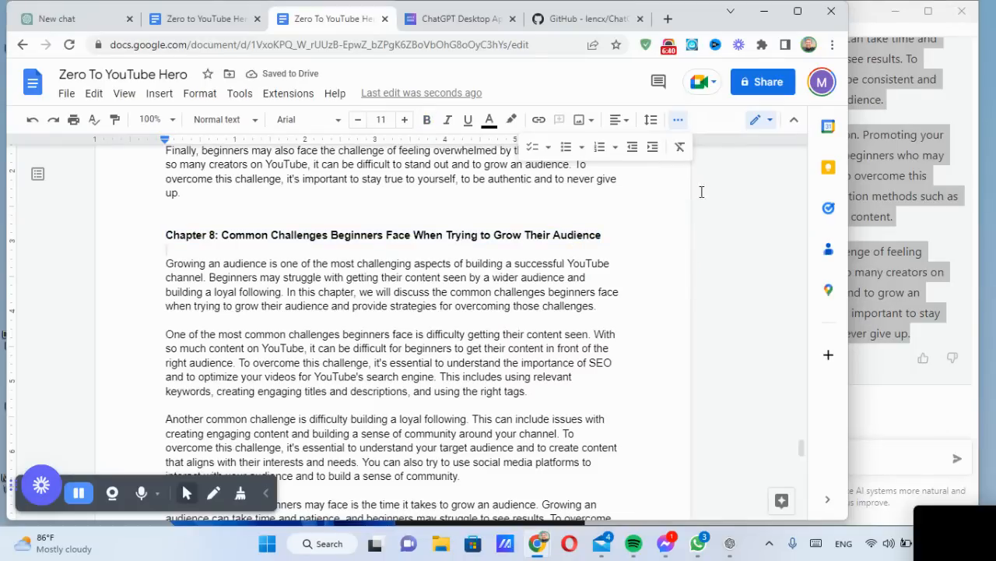
left_click(863, 18)
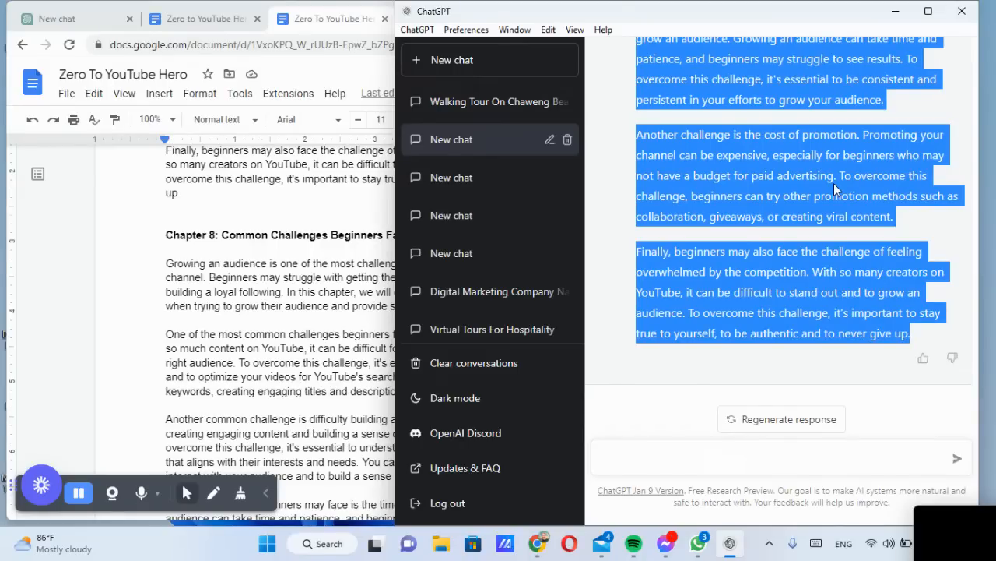
left_click(166, 264)
left_click_drag(166, 263, 393, 364)
scroll(392, 364, "up", 3)
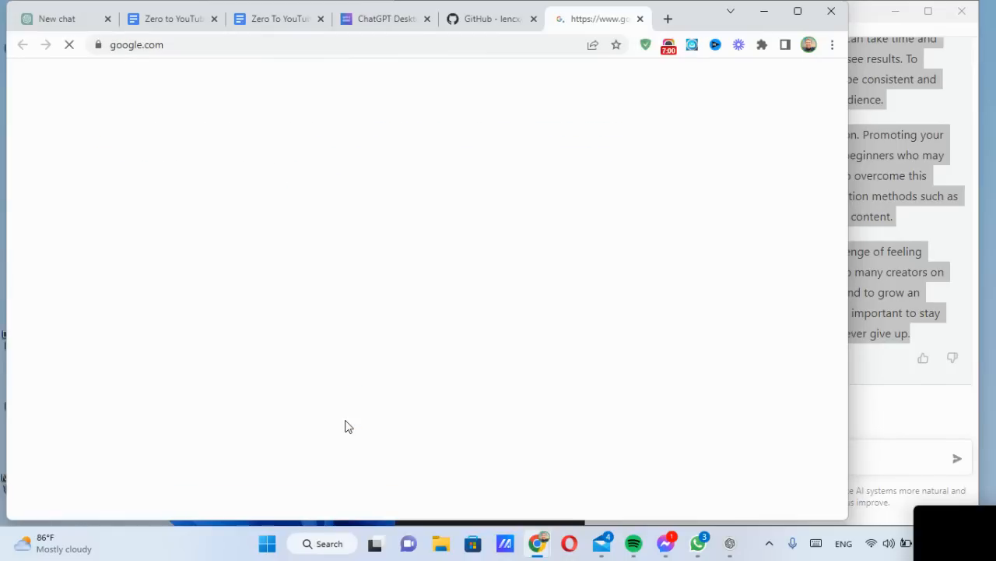
Search Google for "check for paligarism" and open the Duplichecker plagiarism checker from the results
type("p")
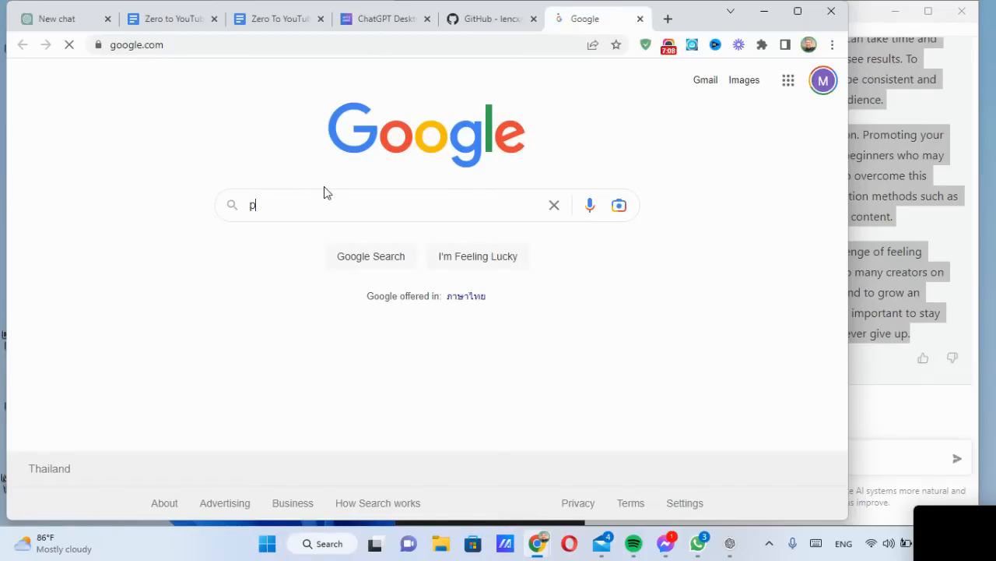
key("BackSpace")
type("check for paligarism")
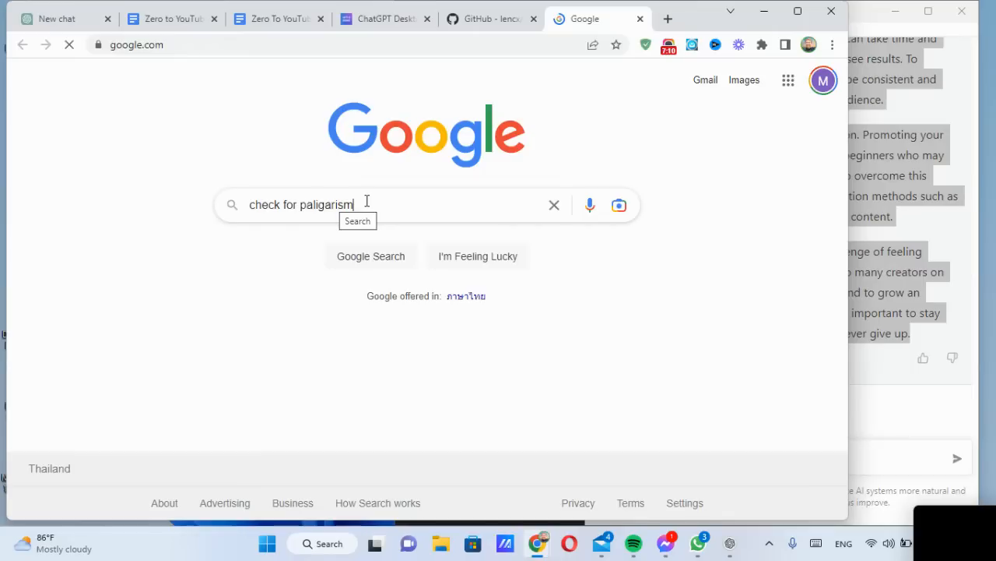
key("Return")
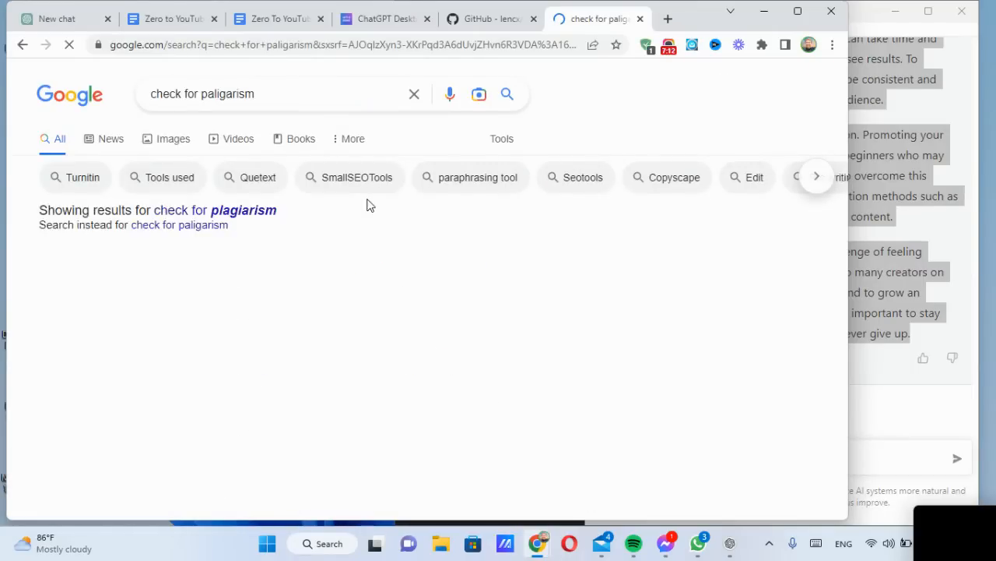
scroll(214, 327, "down", 5)
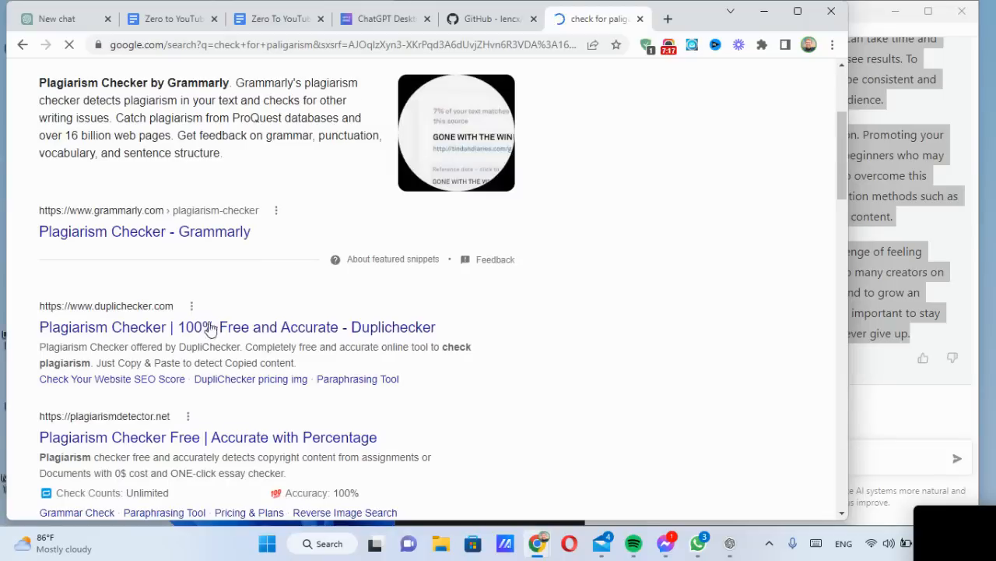
left_click(216, 331)
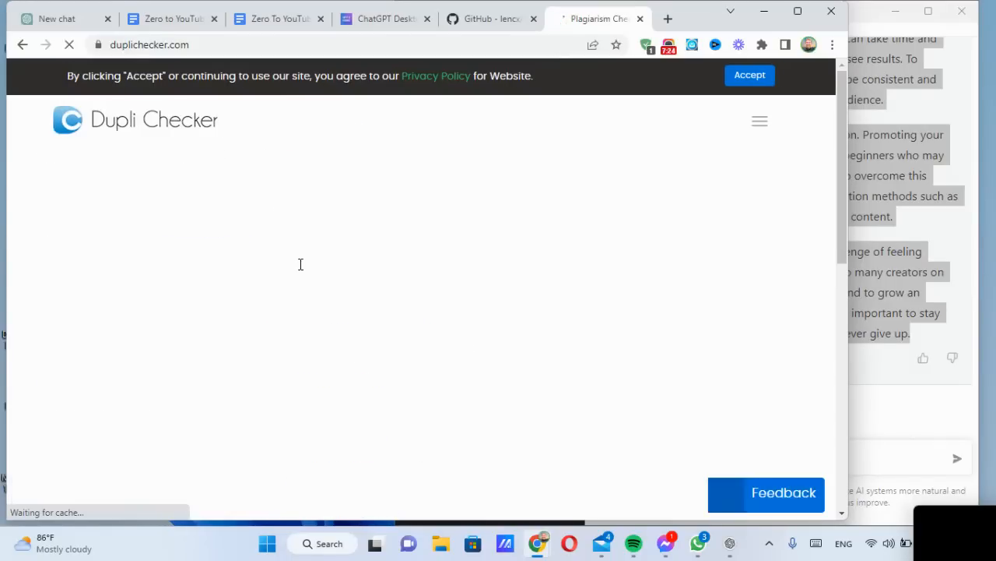
Paste the copied Chapter 8 text into Duplichecker's plagiarism checker
scroll(302, 265, "down", 3)
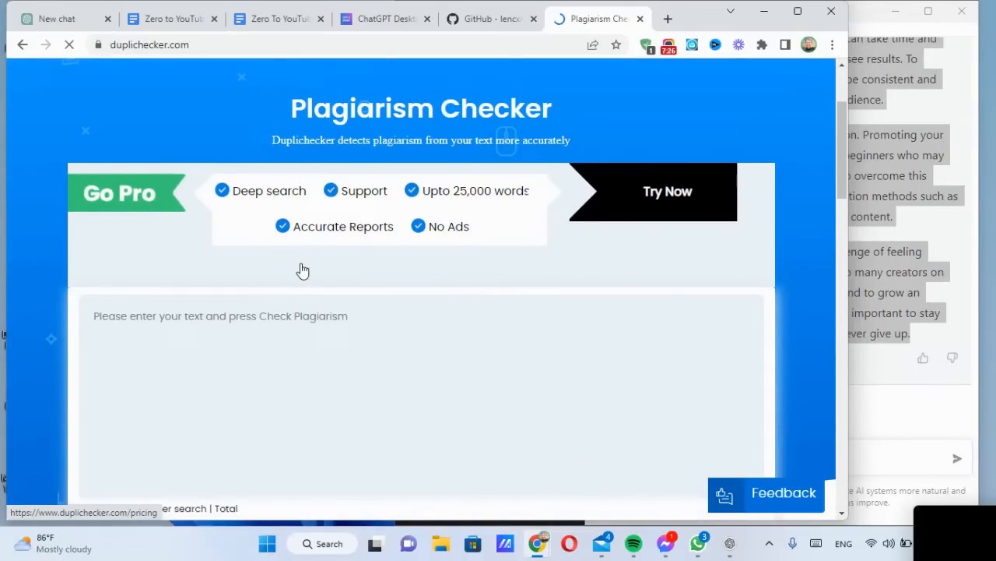
left_click(280, 317)
key("ctrl+v")
scroll(282, 320, "down", 4)
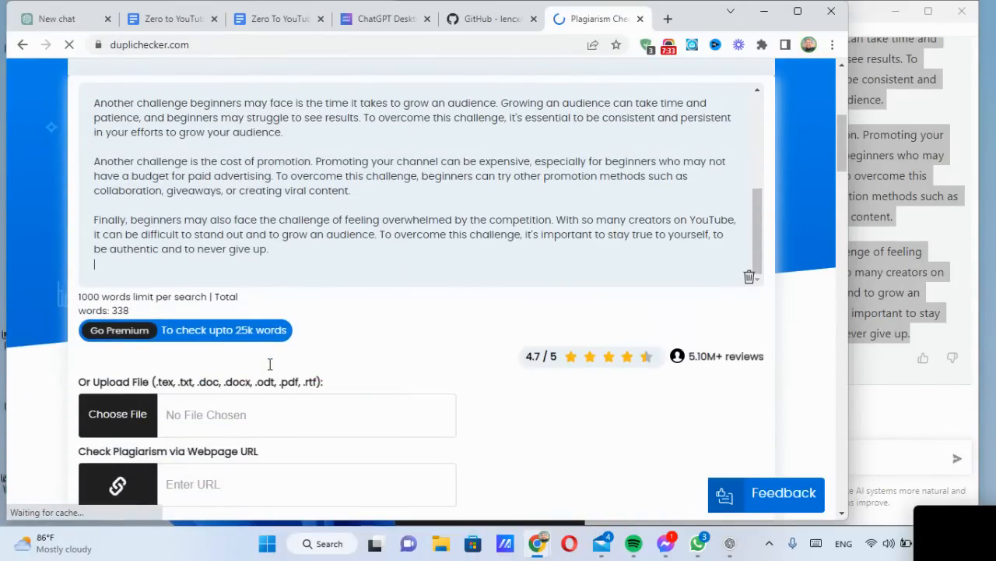
Look through Duplichecker's pricing and plans for the plagiarism checker and return to the search results
scroll(467, 354, "up", 5)
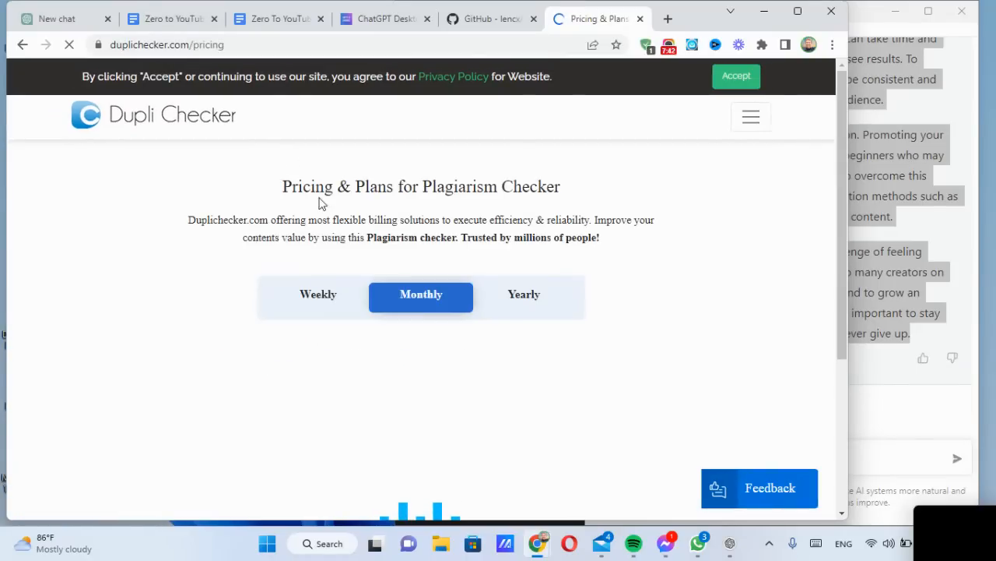
scroll(477, 328, "down", 8)
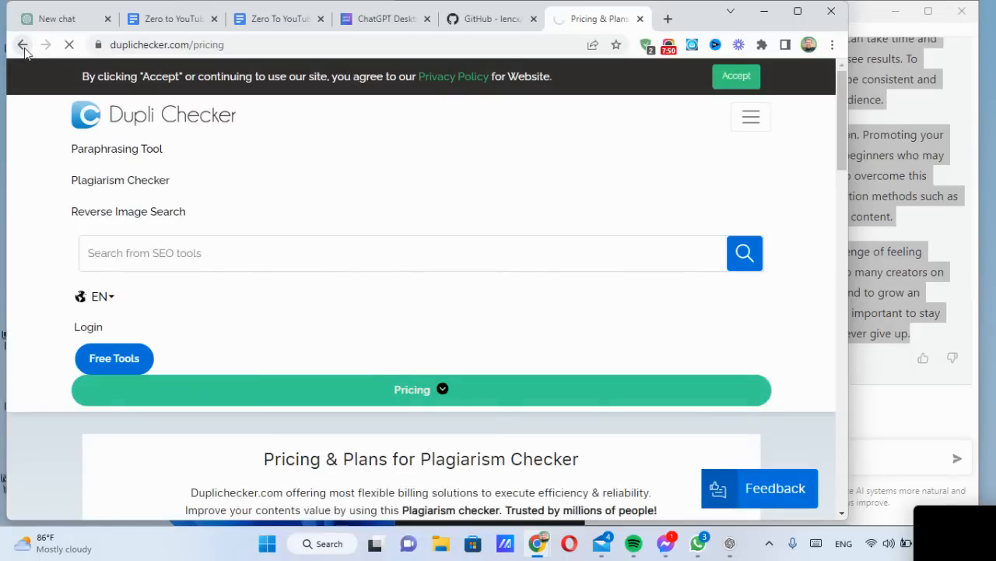
left_click(24, 49)
Try asking "Is this plaigarism free?" in the ChatGPT desktop app's book conversation, and regenerate the response
left_click(899, 457)
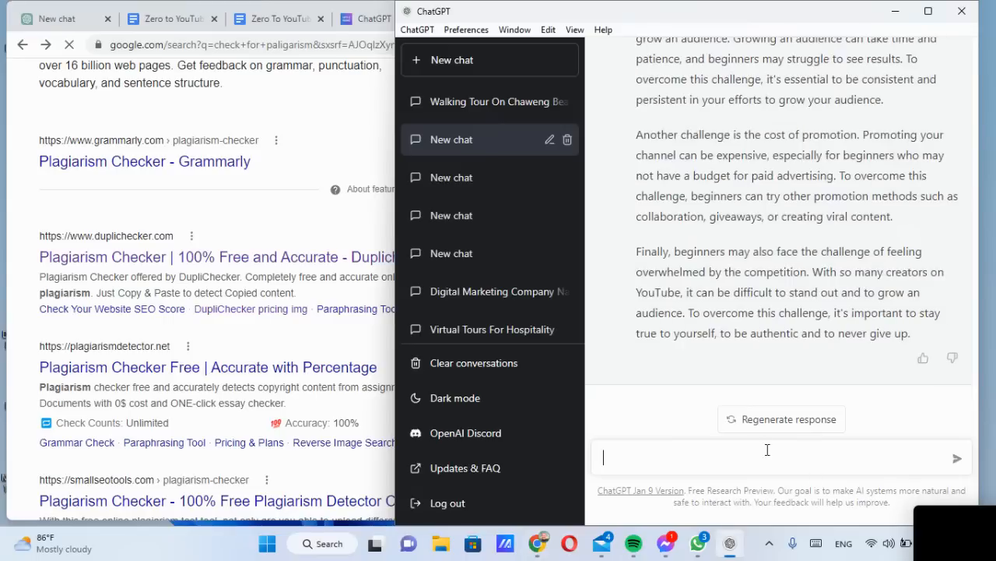
type("Is this ")
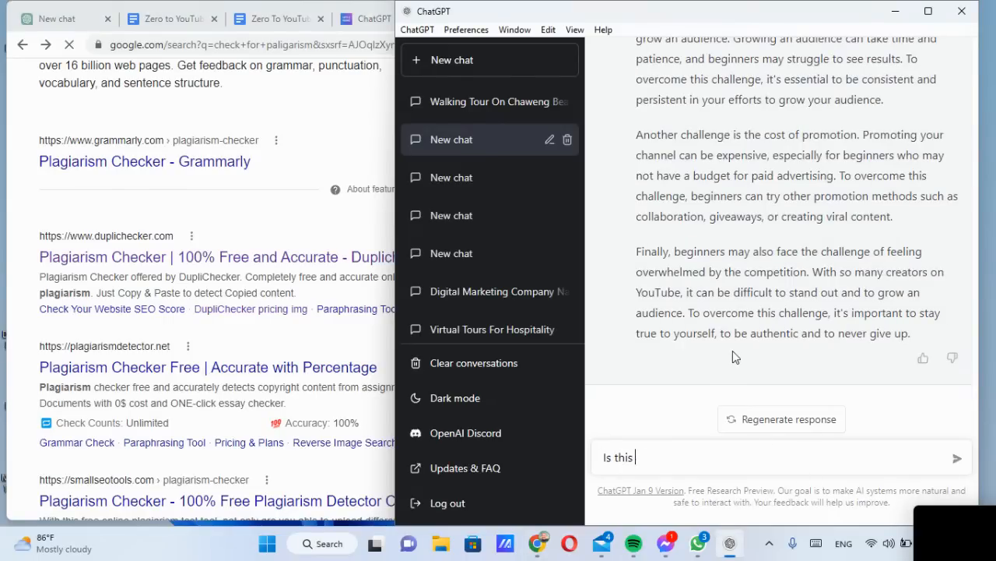
type("plaigarism free?")
key("Return")
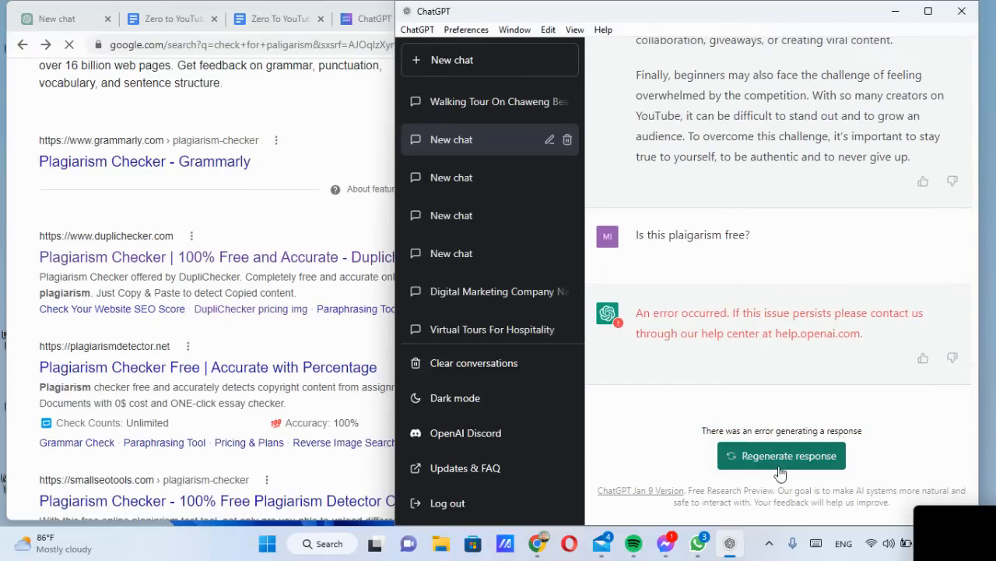
left_click(782, 457)
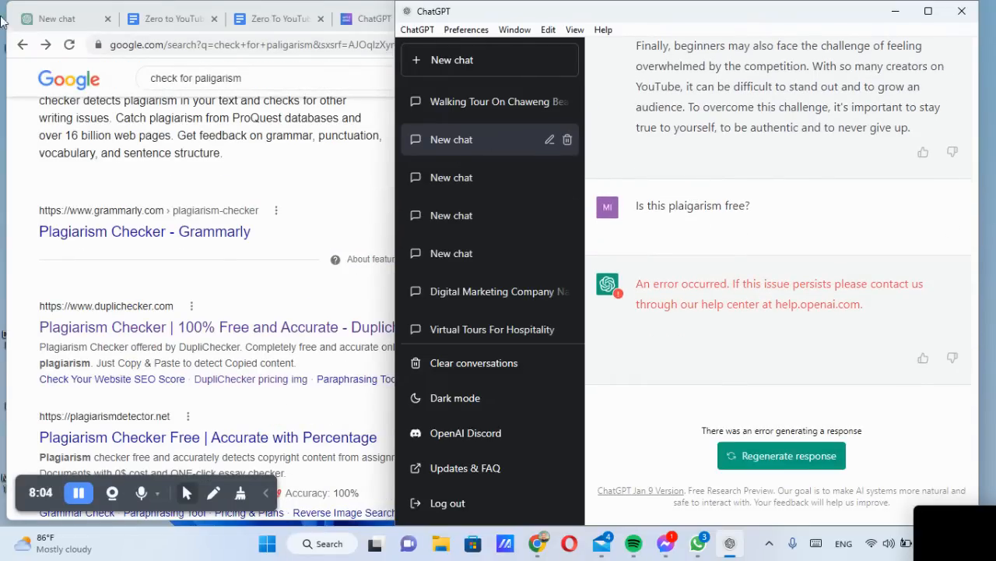
Ask "Is this plagiarism free?" in the book conversation of ChatGPT in the browser, correcting the misspelled word before sending
left_click(77, 18)
scroll(440, 358, "down", 20)
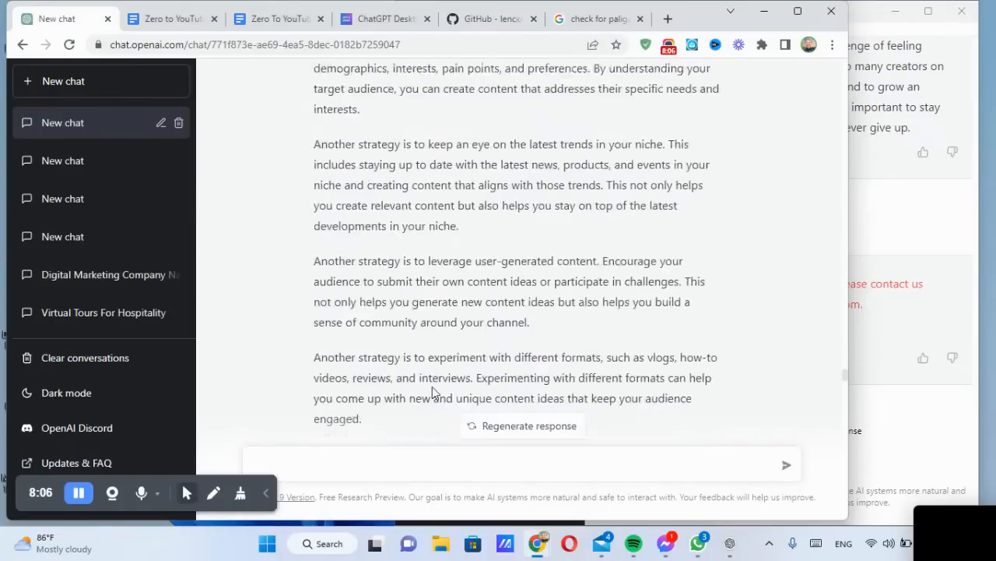
scroll(443, 352, "down", 10)
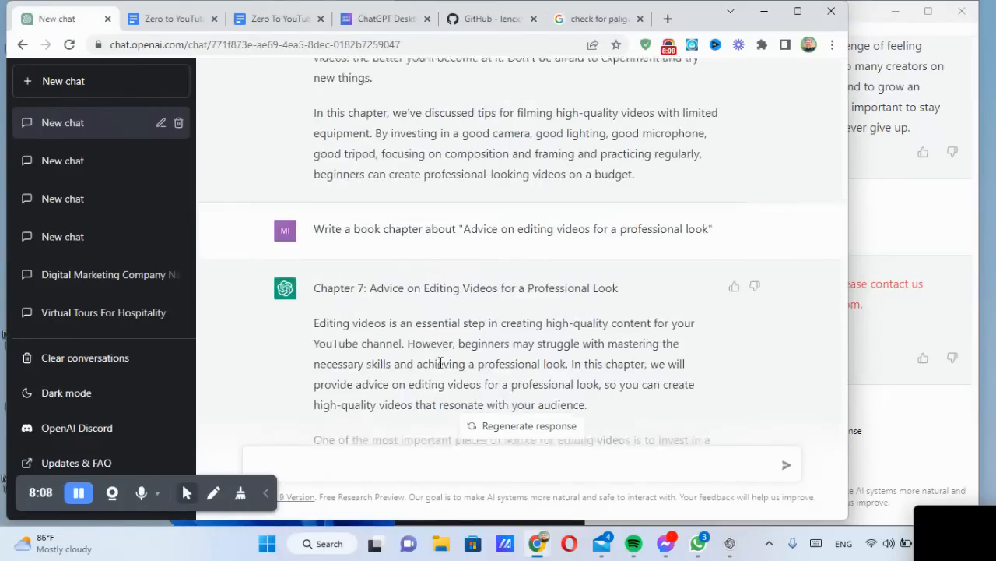
type("Is this plaigarism fre")
double_click(312, 465)
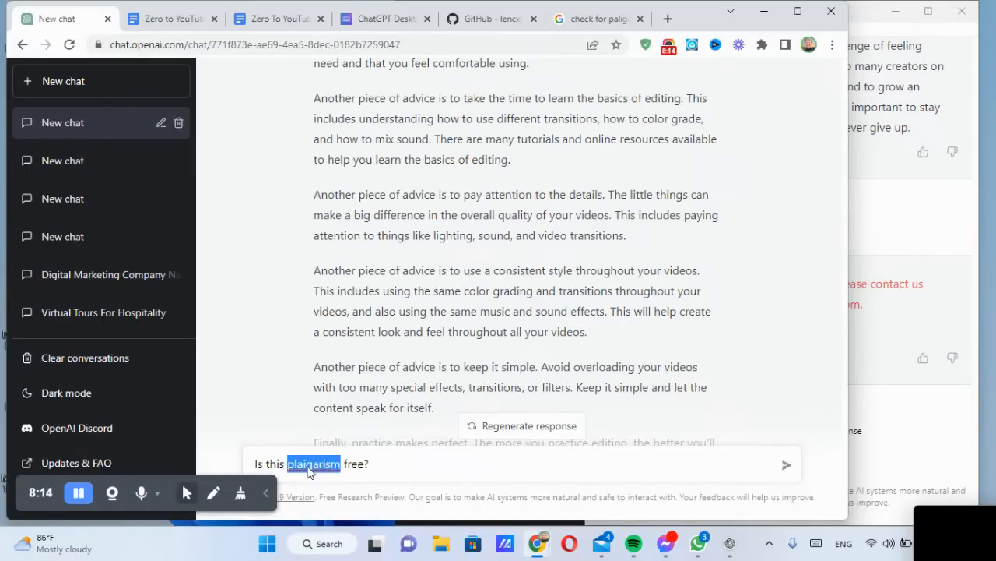
right_click(310, 465)
left_click(366, 199)
key("Return")
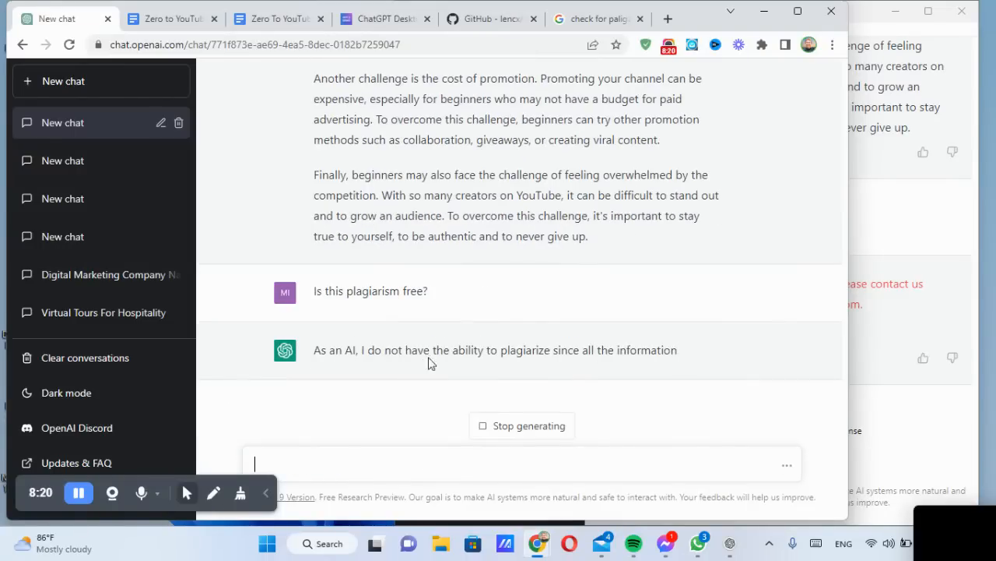
Read ChatGPT's answer about whether the chapter text is free of plagiarism
double_click(403, 331)
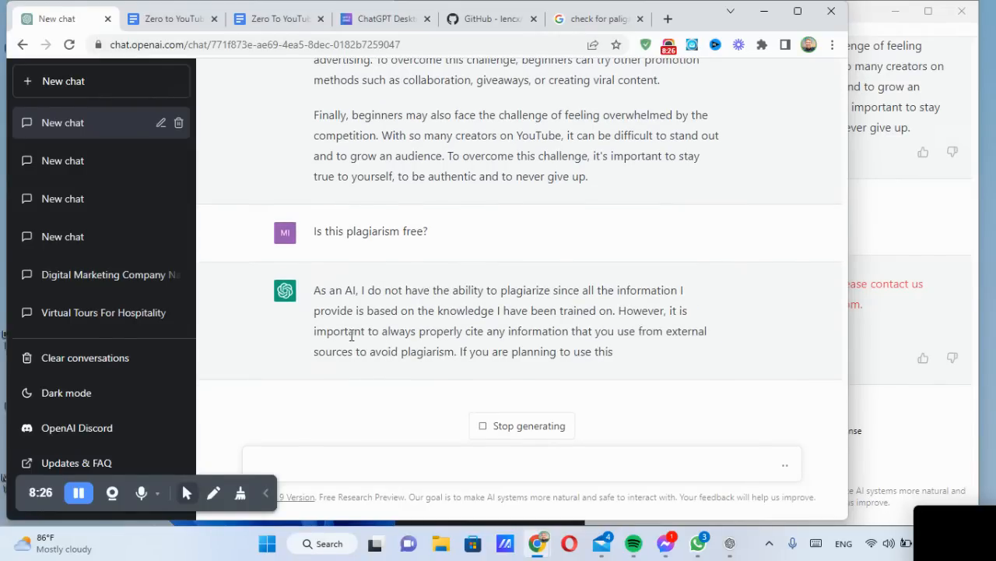
left_click_drag(314, 290, 557, 320)
key("ctrl+m")
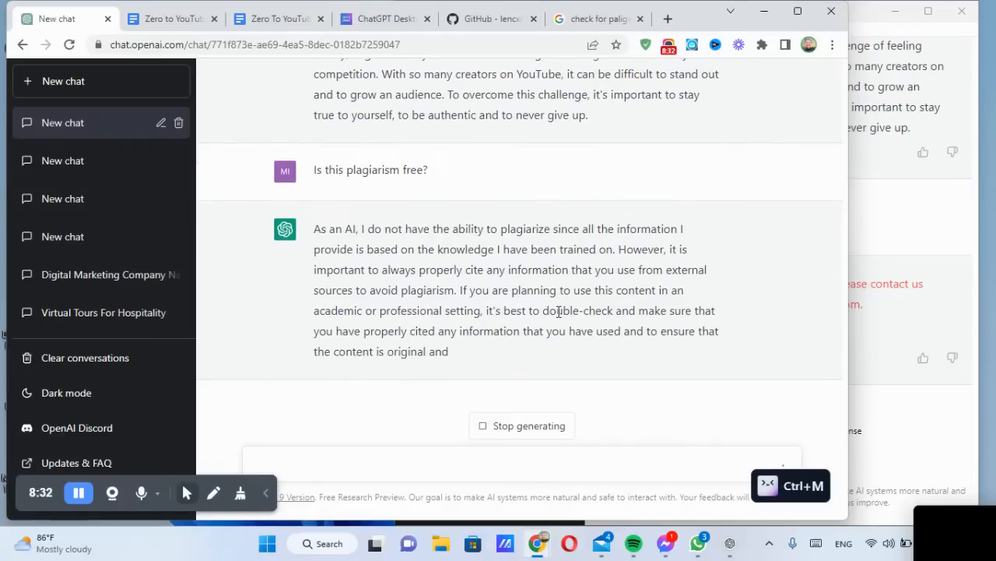
left_click_drag(314, 229, 567, 310)
key("ctrl+m")
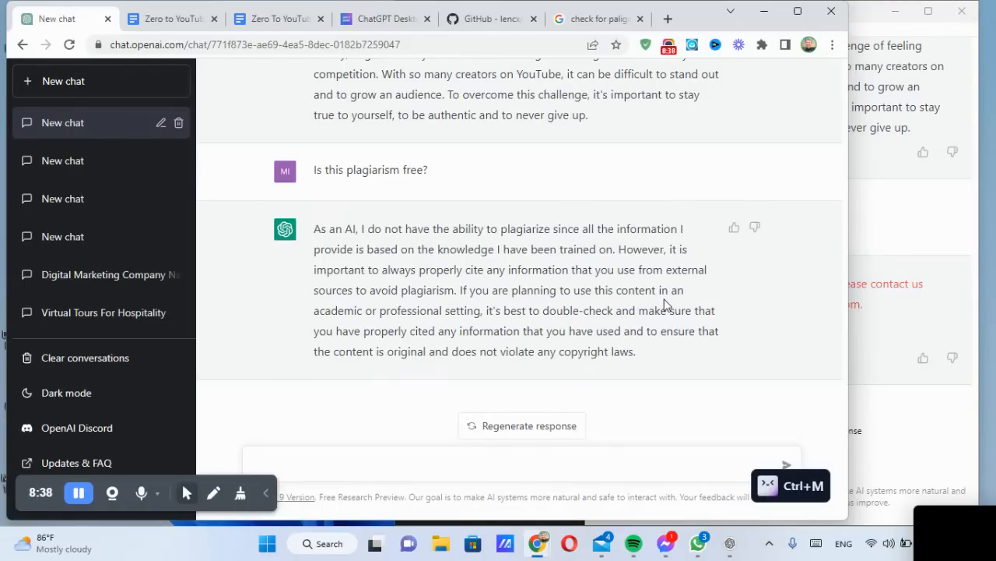
Close the plagiarism search and GitHub pages and switch to the "Zero to YouTube Hero: Book Outline" document
left_click(640, 19)
left_click(641, 20)
scroll(508, 224, "up", 3)
scroll(513, 227, "down", 3)
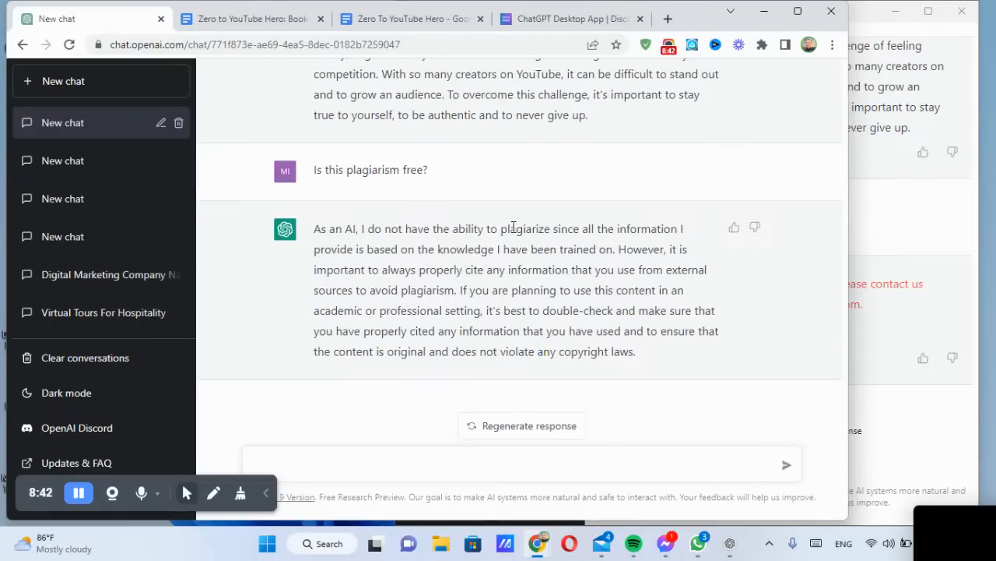
left_click(284, 27)
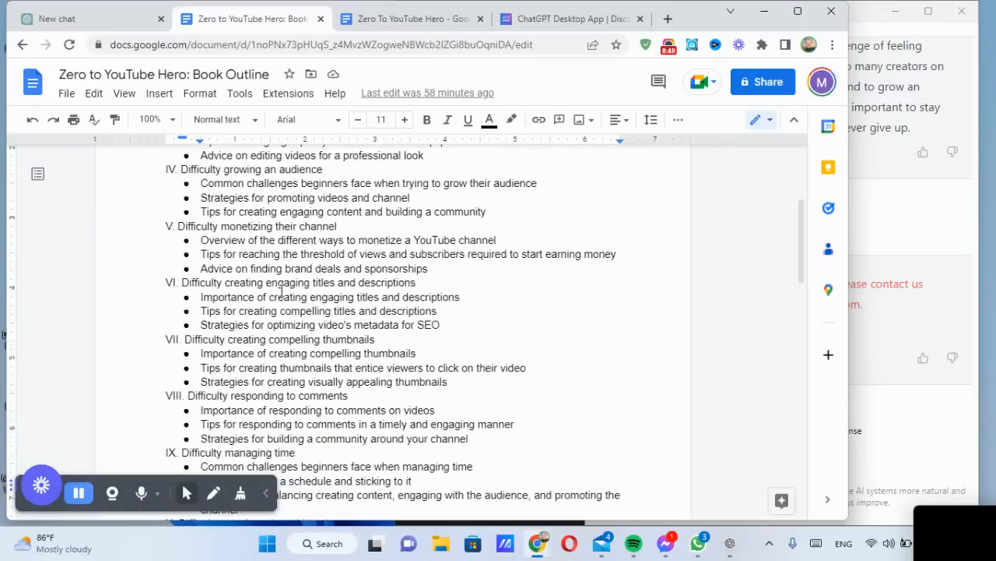
Check the latest chapter in the ChatGPT desktop app against the outline and copy section IV's "Strategies for promoting videos and channel" bullet
left_click_drag(314, 241, 393, 242)
left_click(390, 242)
left_click(926, 219)
scroll(698, 230, "up", 10)
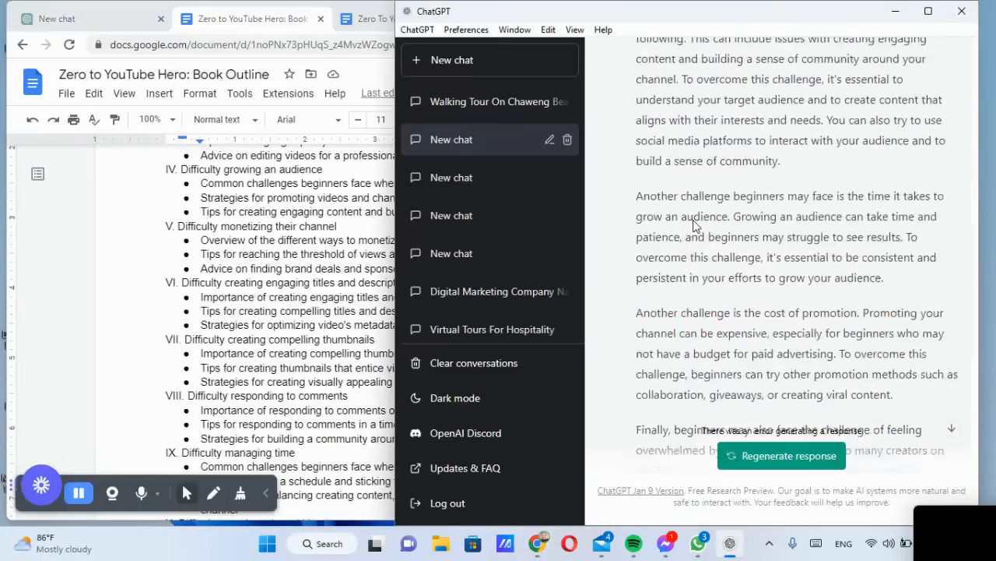
scroll(698, 230, "up", 3)
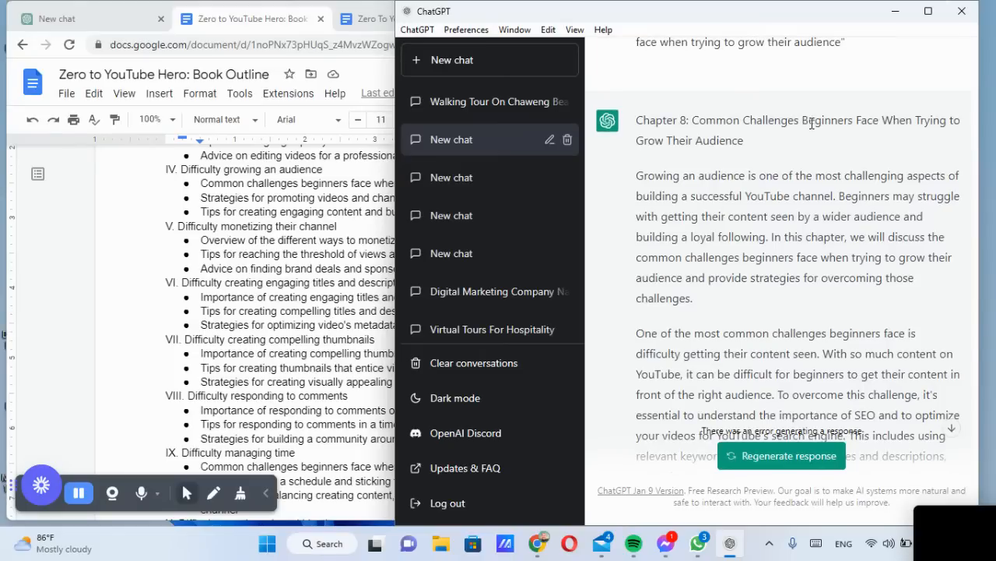
left_click(297, 225)
scroll(473, 227, "up", 2)
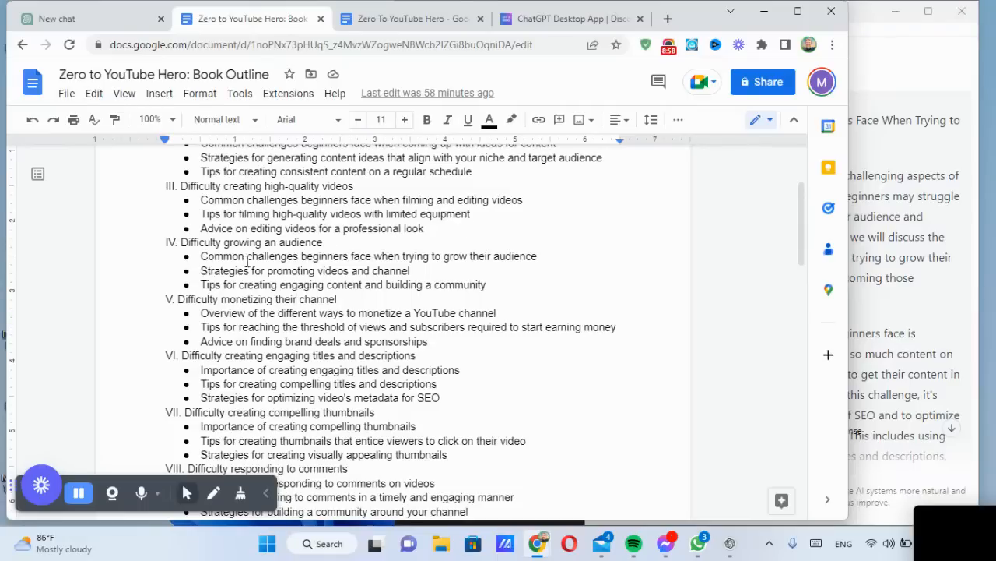
left_click_drag(202, 256, 545, 258)
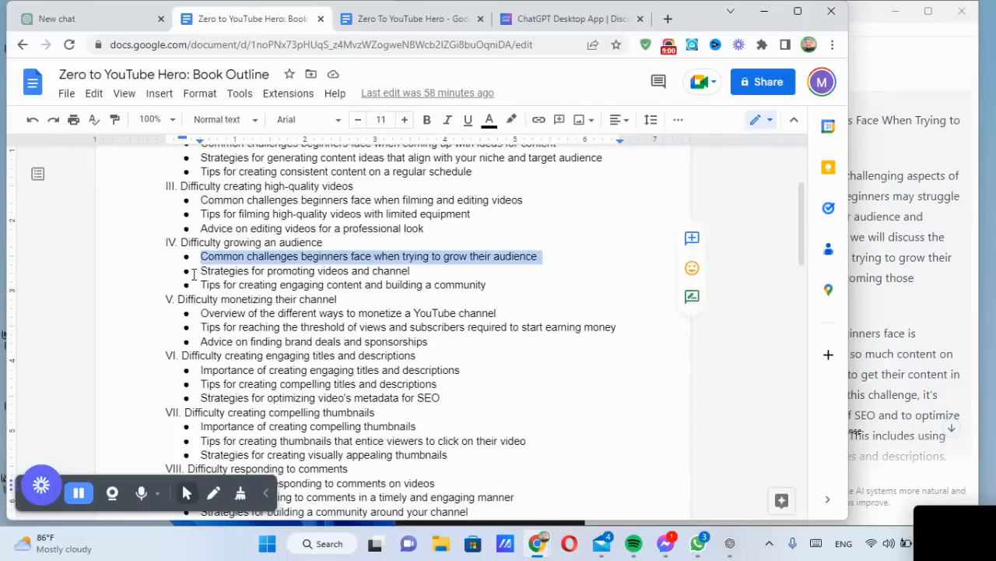
left_click_drag(200, 271, 411, 267)
key("ctrl+c")
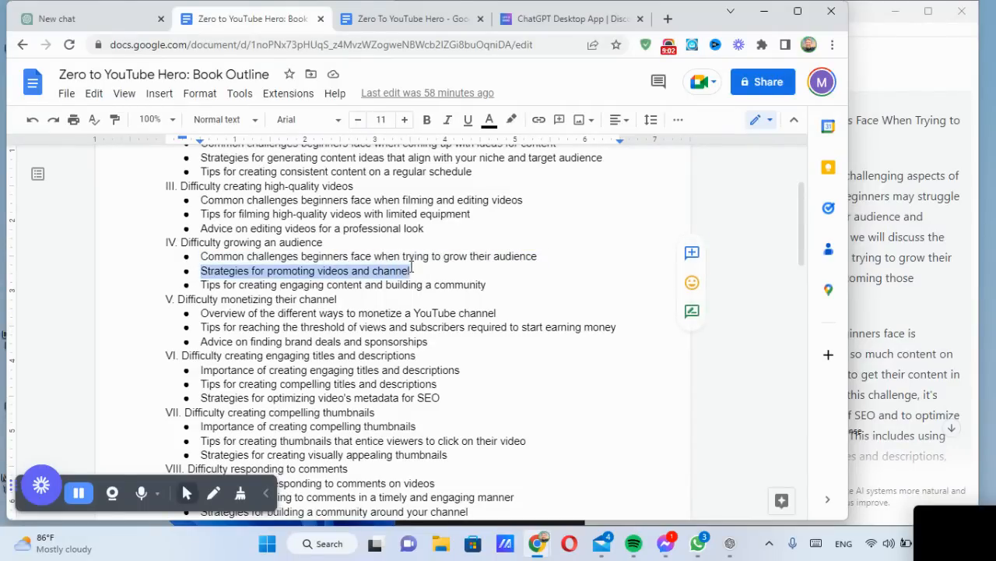
Ask ChatGPT in the browser to write a book chapter about "Strategies for promoting videos and channel"
left_click(114, 17)
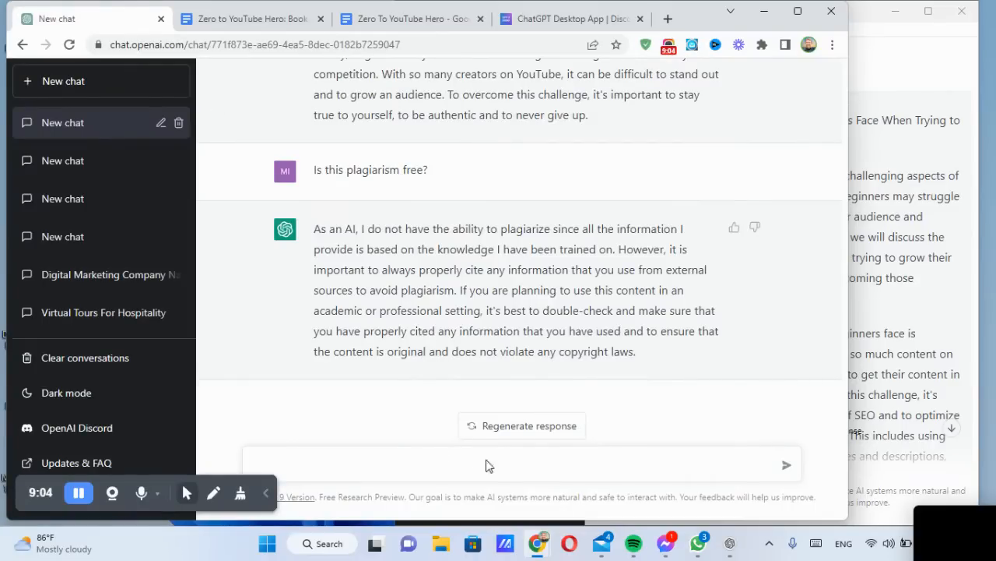
left_click(488, 463)
type("Write a ")
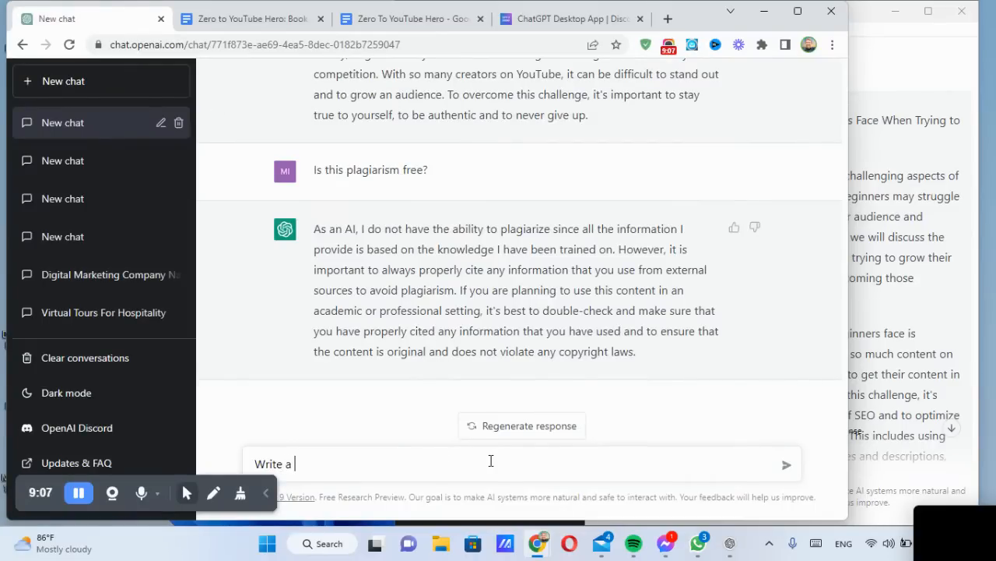
type("book chapter ab")
key("BackSpace")
type("about \"")
key("ctrl+v")
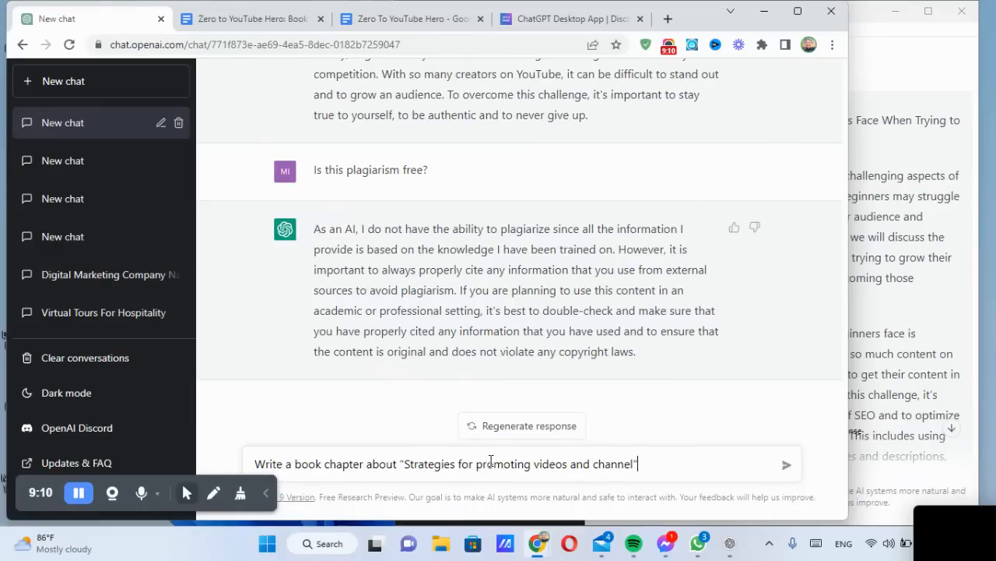
key("Return")
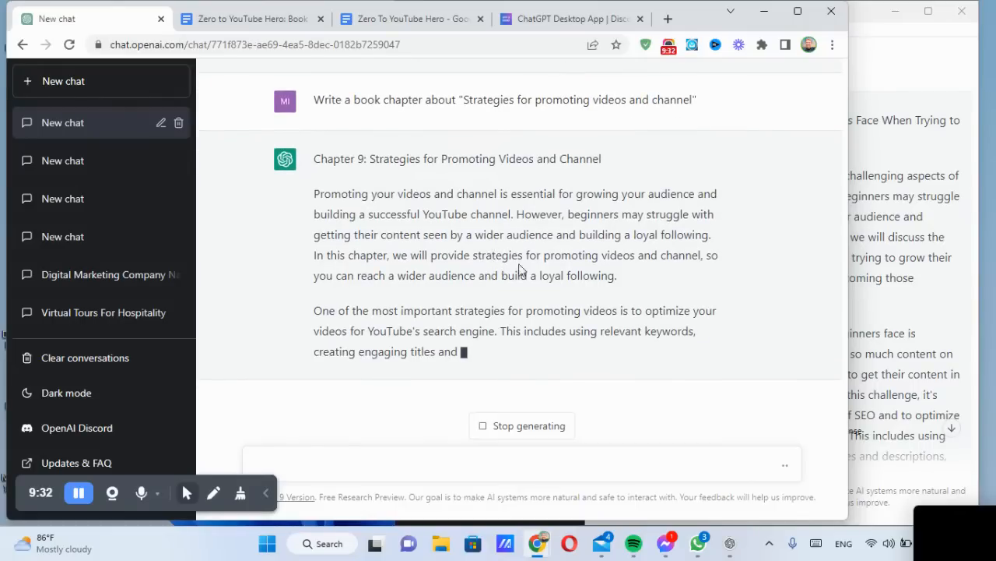
Switch to the "Zero To YouTube Hero" document and view its download format options, including EPUB, without downloading
left_click(393, 21)
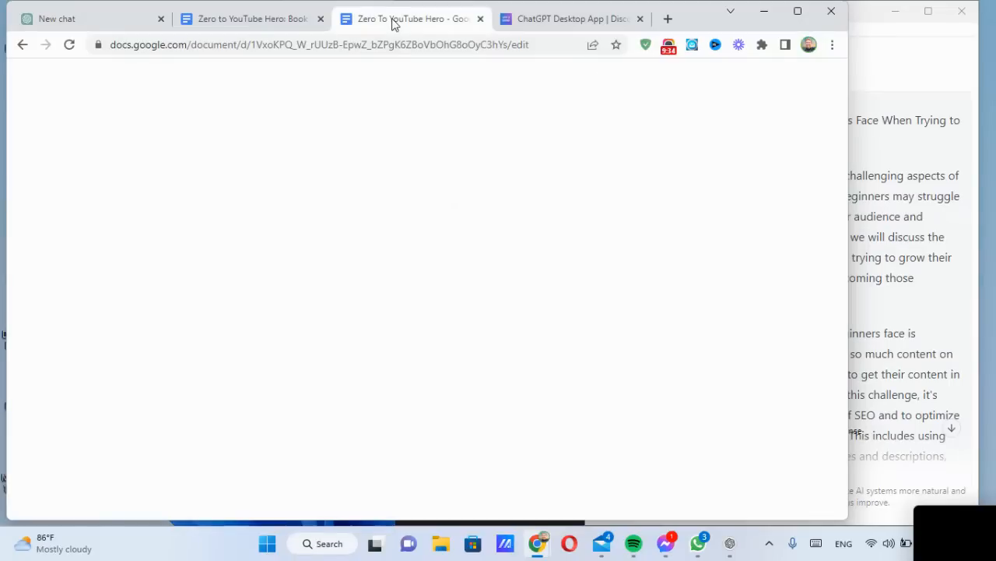
left_click(264, 234)
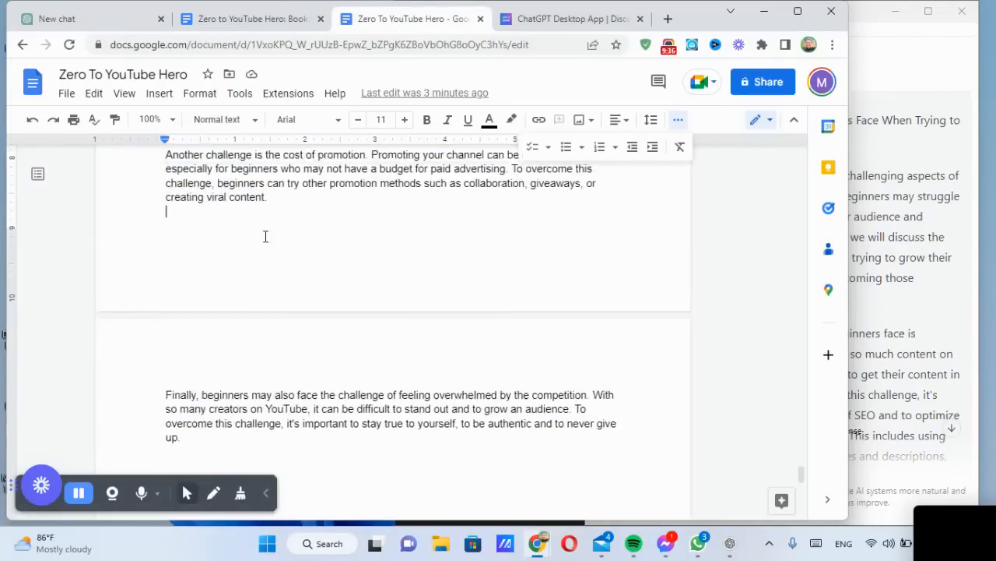
key("ctrl+v")
scroll(317, 352, "down", 2)
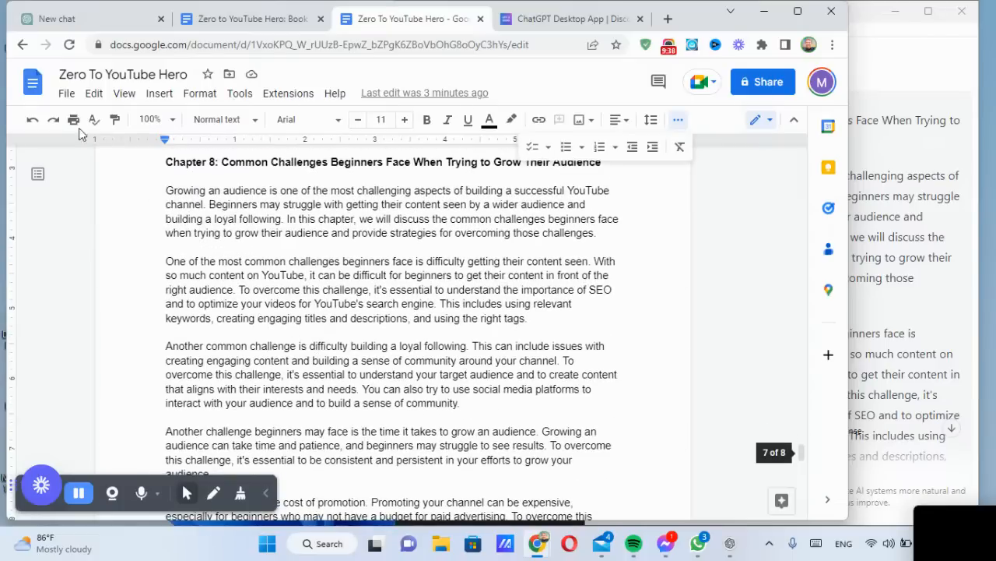
left_click(72, 98)
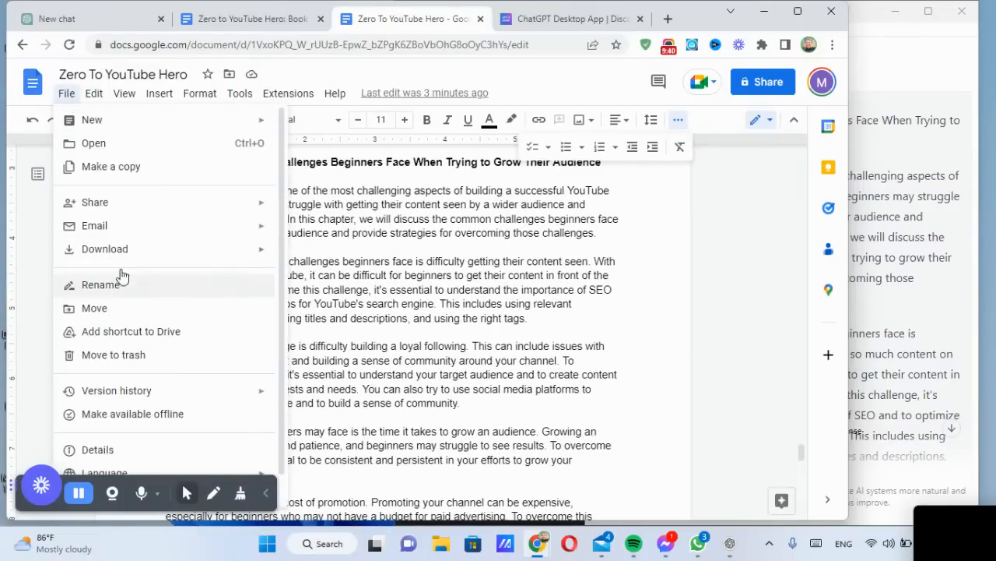
mouse_move(126, 259)
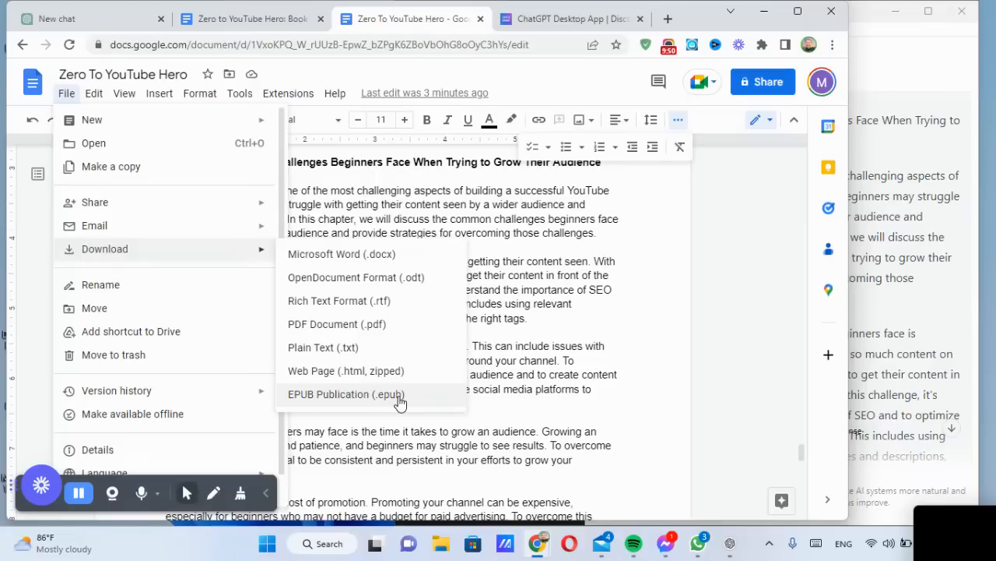
left_click(558, 329)
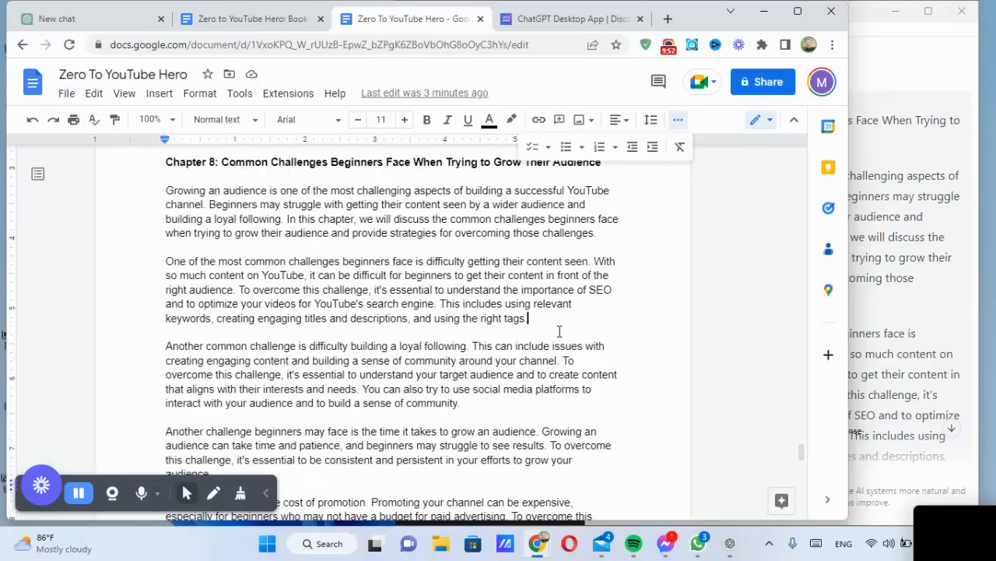
Add blank lines after the final paragraph of Chapter 8 at the end of the document
scroll(559, 330, "down", 10)
left_click(429, 429)
key("Return")
key("Return")
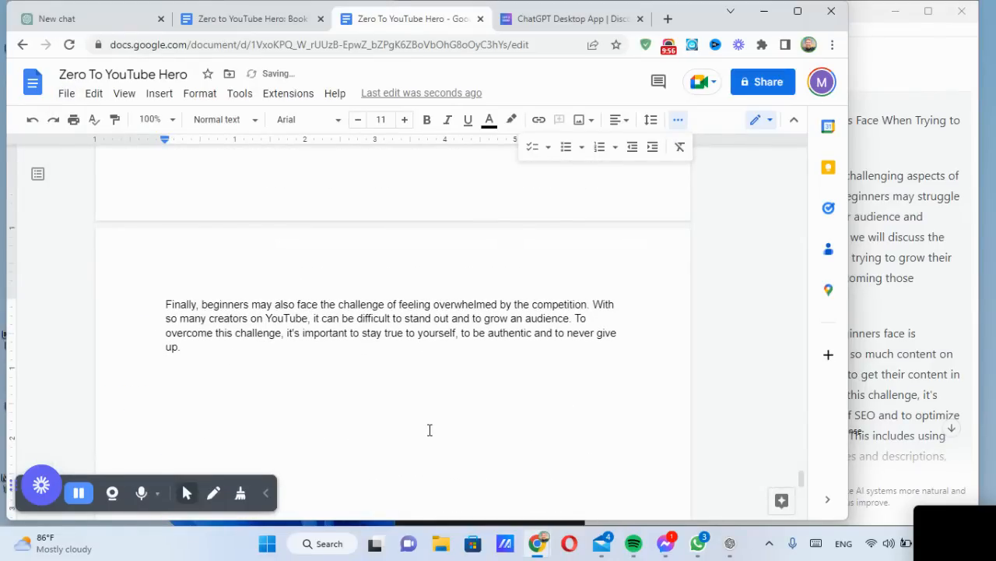
Open the Kindle Direct Publishing site, kdp.amazon.com, in a new browser tab
key("ctrl+t")
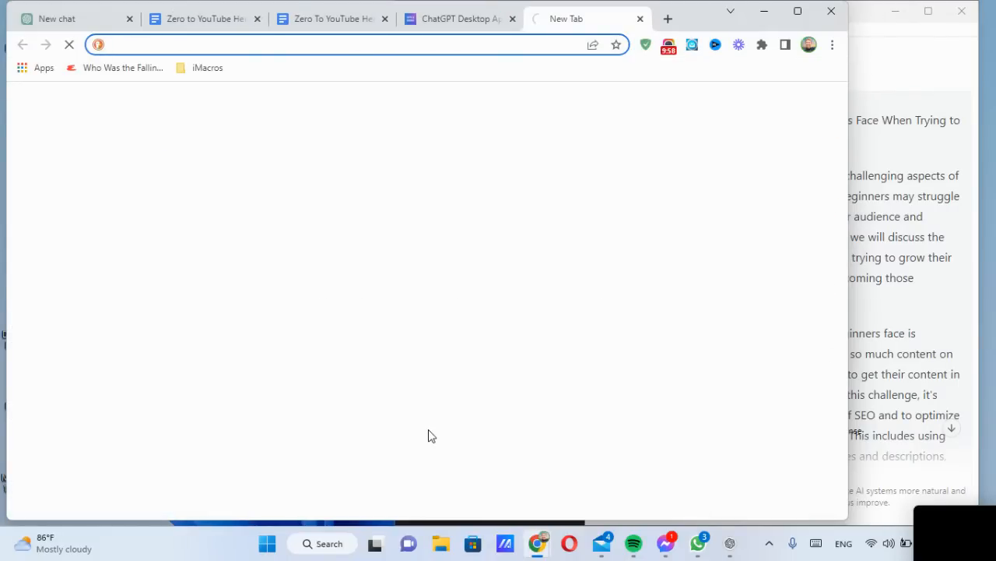
type("kdp.amazon.com")
key("Return")
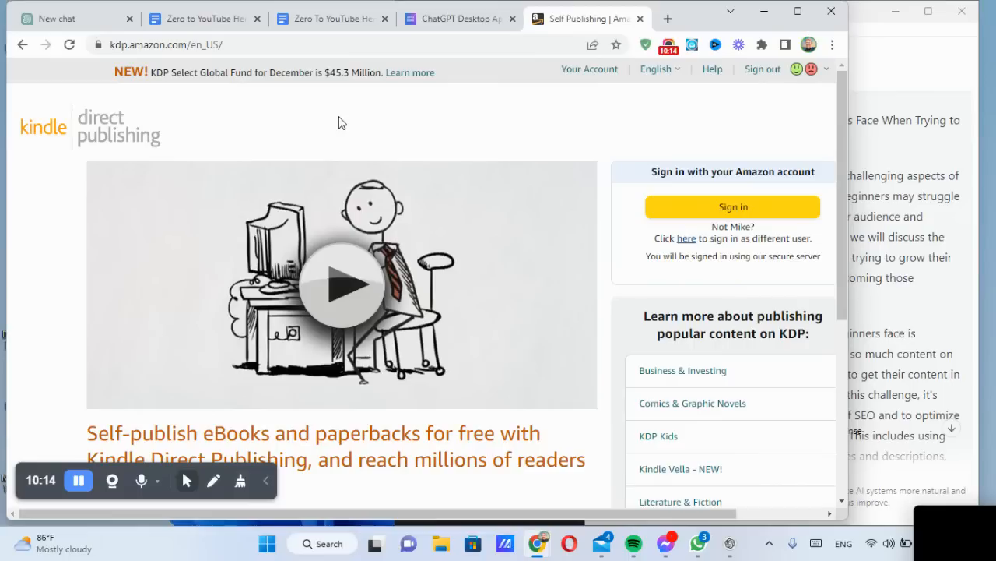
Copy the full Chapter 9 text from ChatGPT to the end of the "Zero To YouTube Hero" document and clear its formatting
left_click(214, 28)
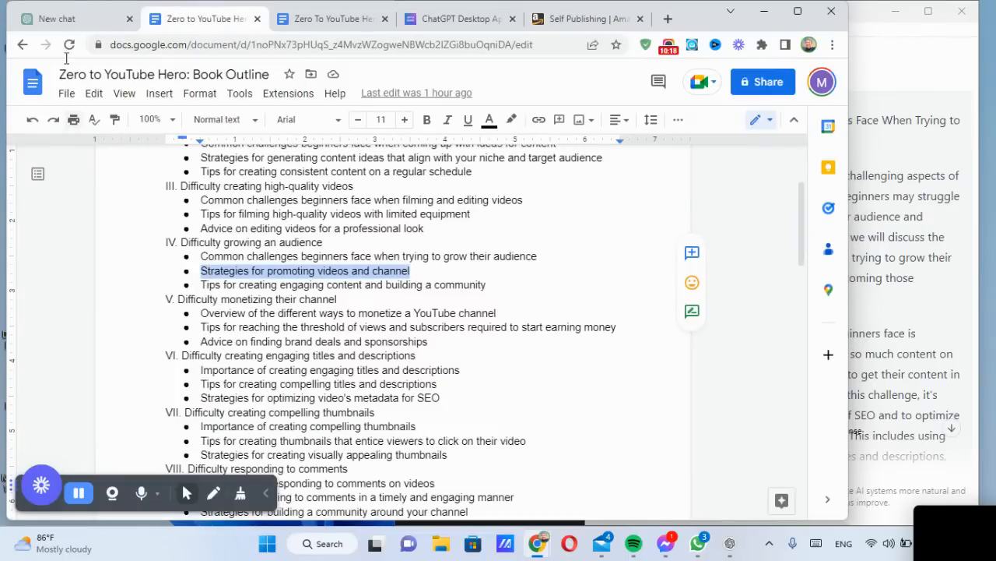
left_click(62, 19)
scroll(424, 265, "up", 10)
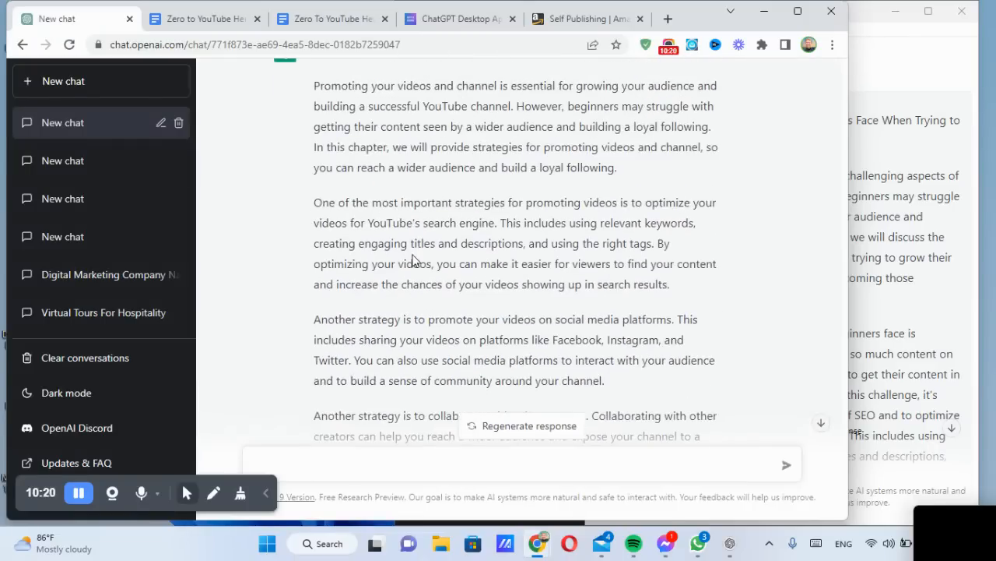
left_click_drag(316, 123, 552, 356)
key("ctrl+m")
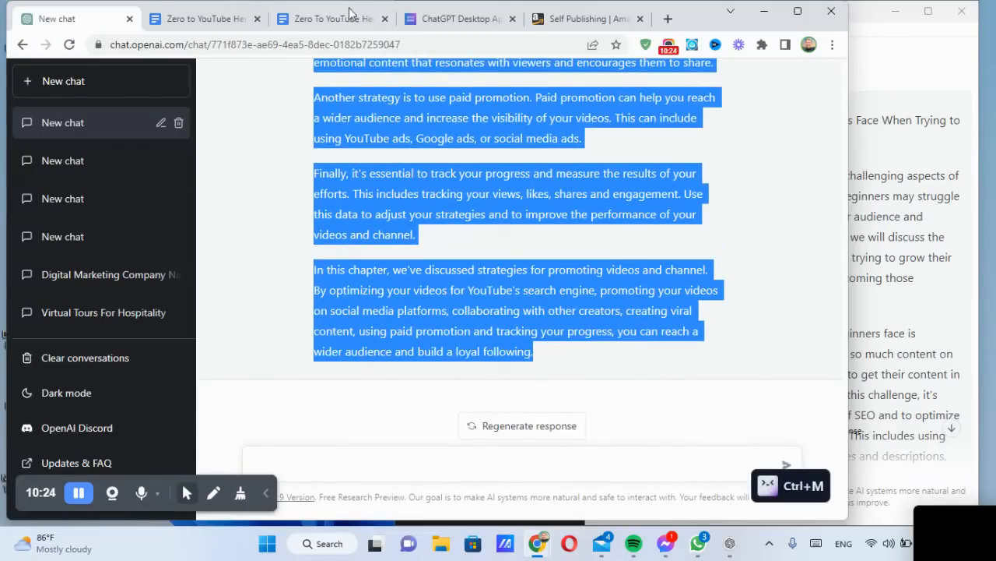
left_click(350, 17)
key("ctrl+v")
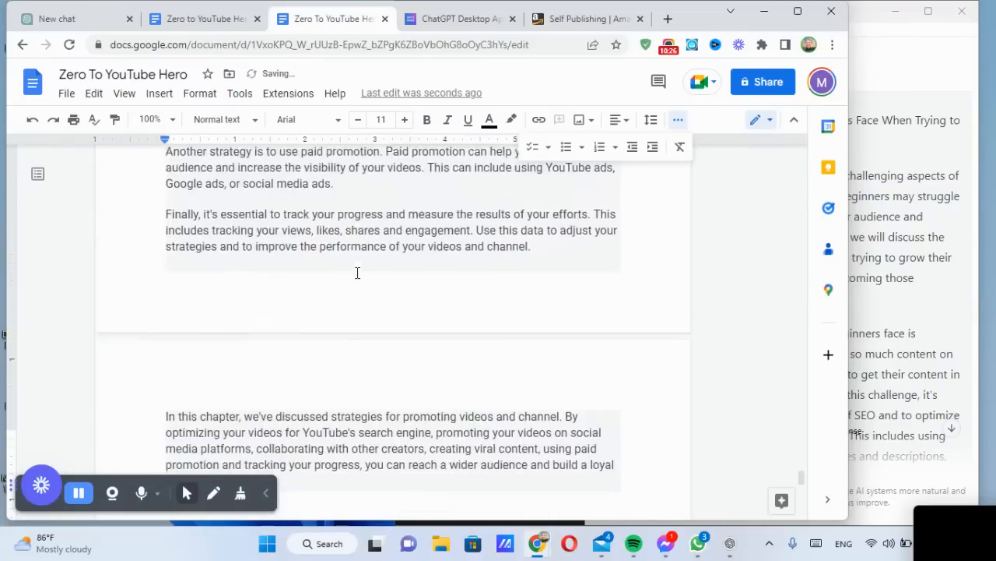
left_click_drag(282, 347, 173, 203)
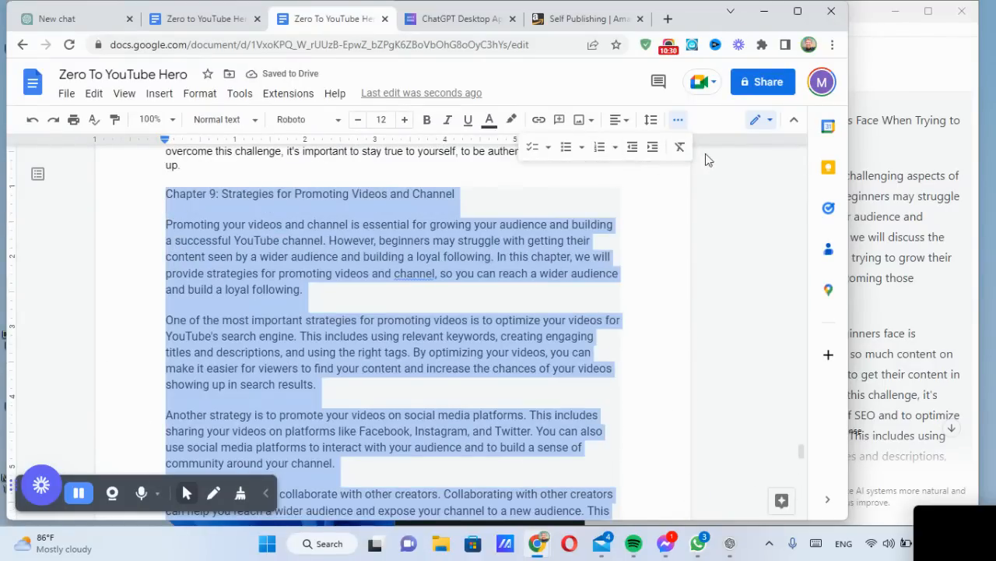
left_click(679, 146)
Insert blank lines after the Chapter 9 heading and between most of the chapter's paragraphs
left_click(450, 195)
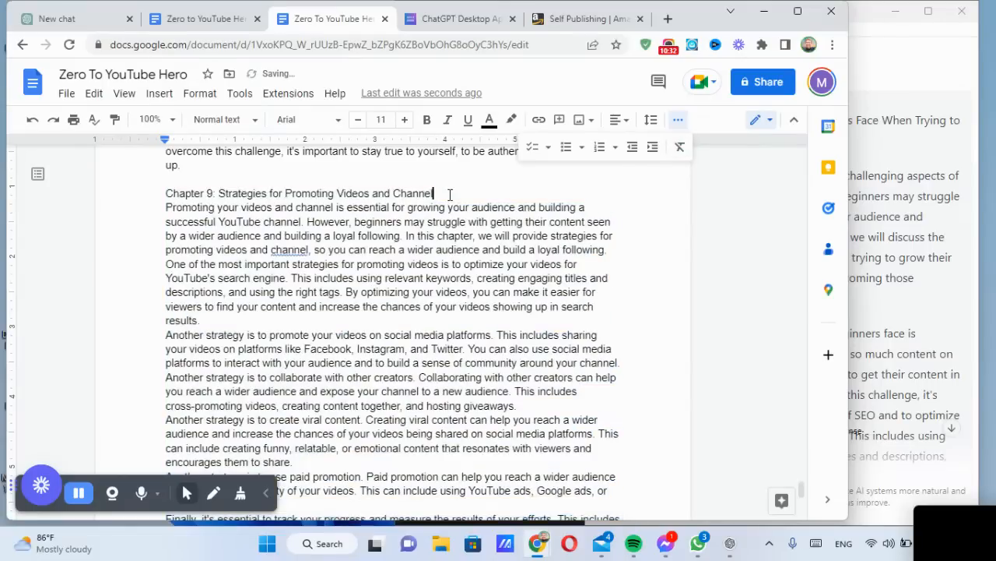
key("Return")
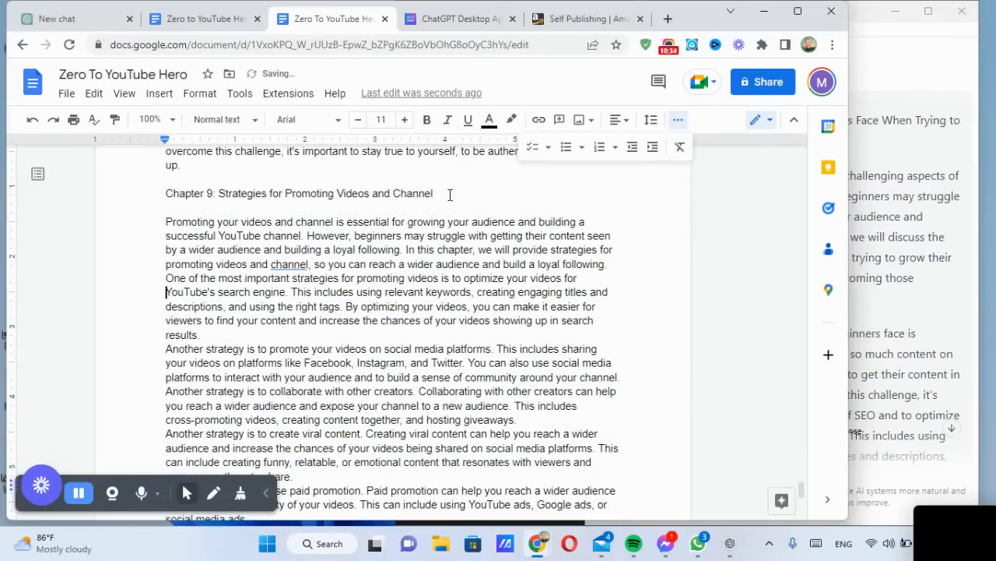
key("Return")
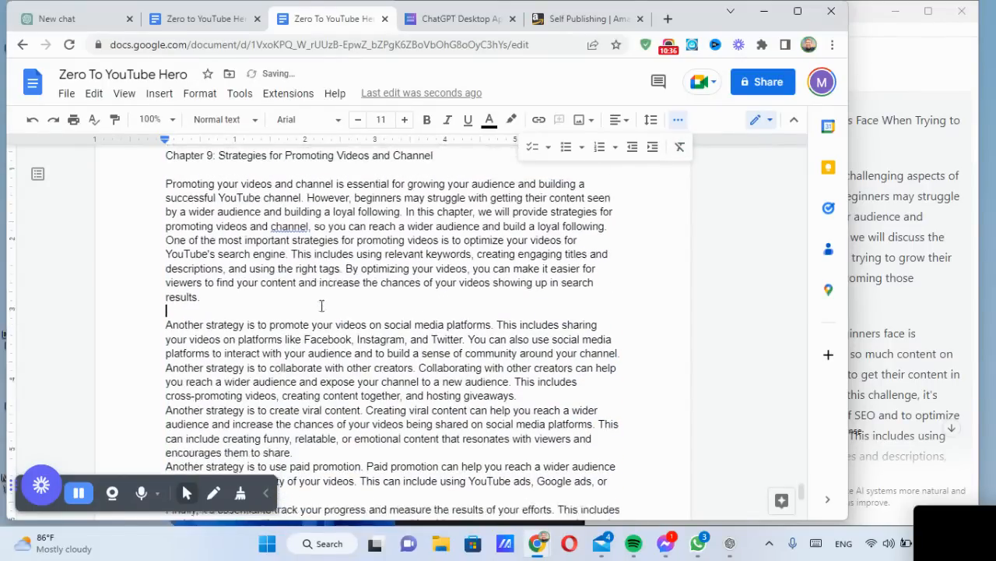
scroll(505, 282, "down", 2)
left_click(540, 290)
key("Return")
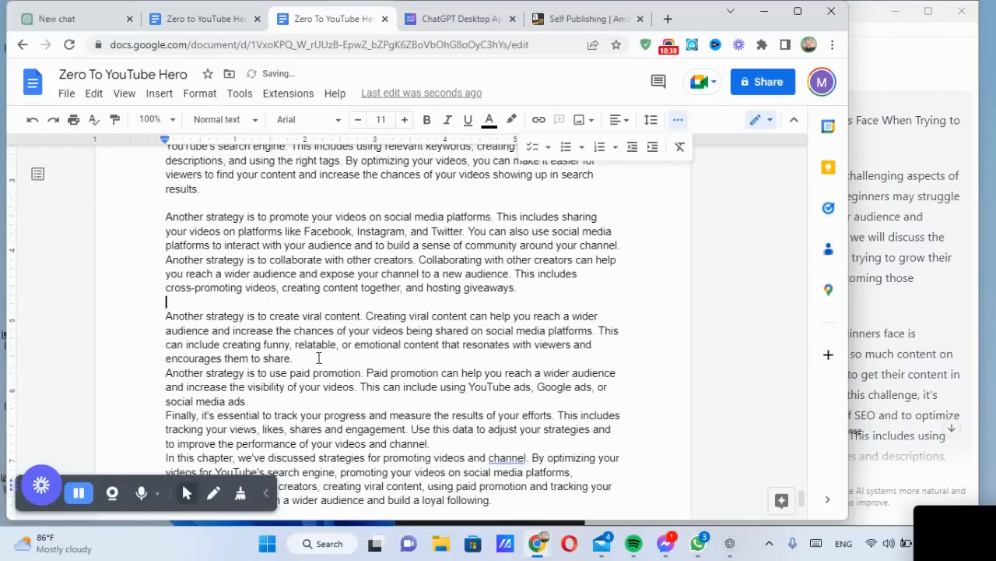
key("Return")
left_click(259, 418)
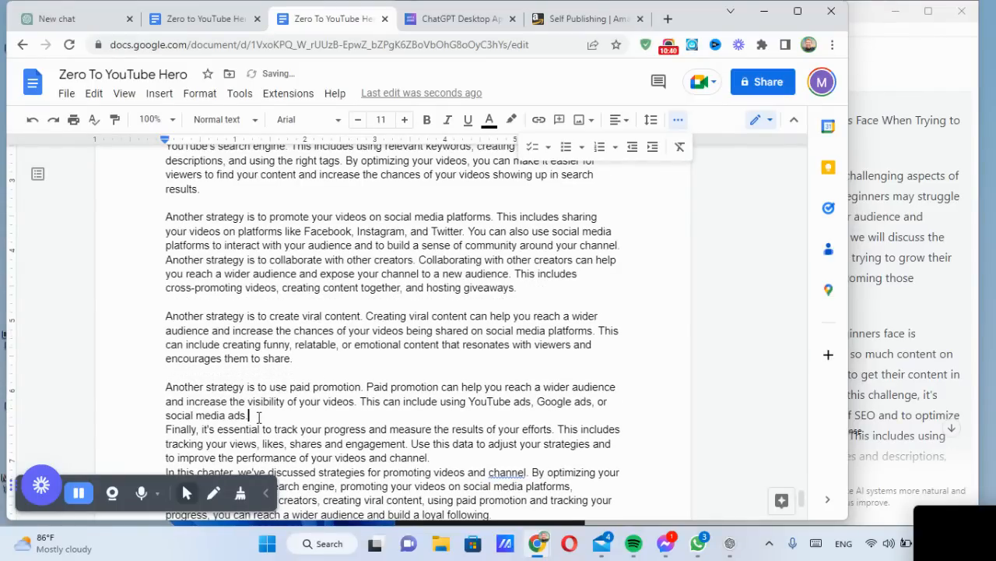
key("Return")
scroll(384, 359, "down", 2)
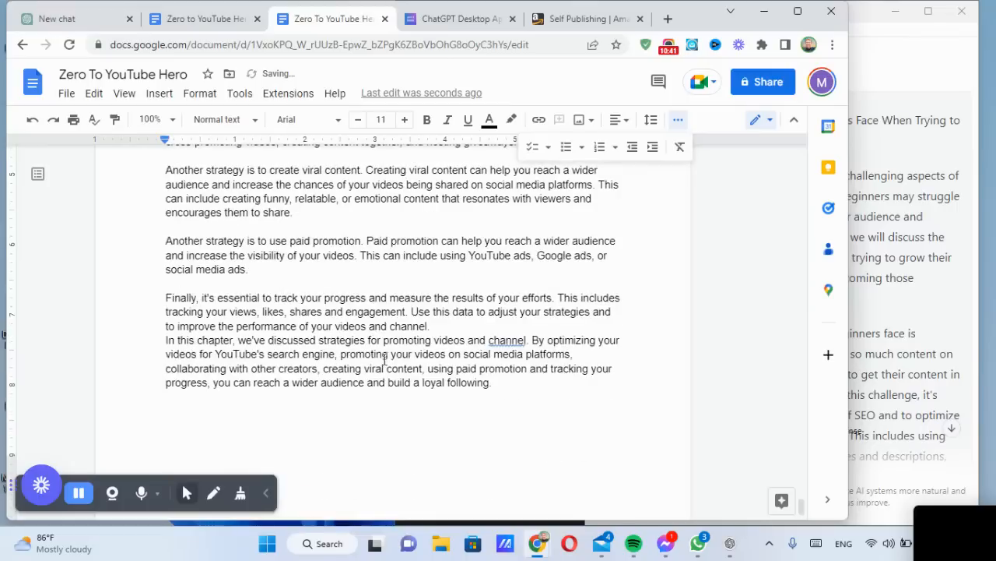
left_click(455, 329)
key("Return")
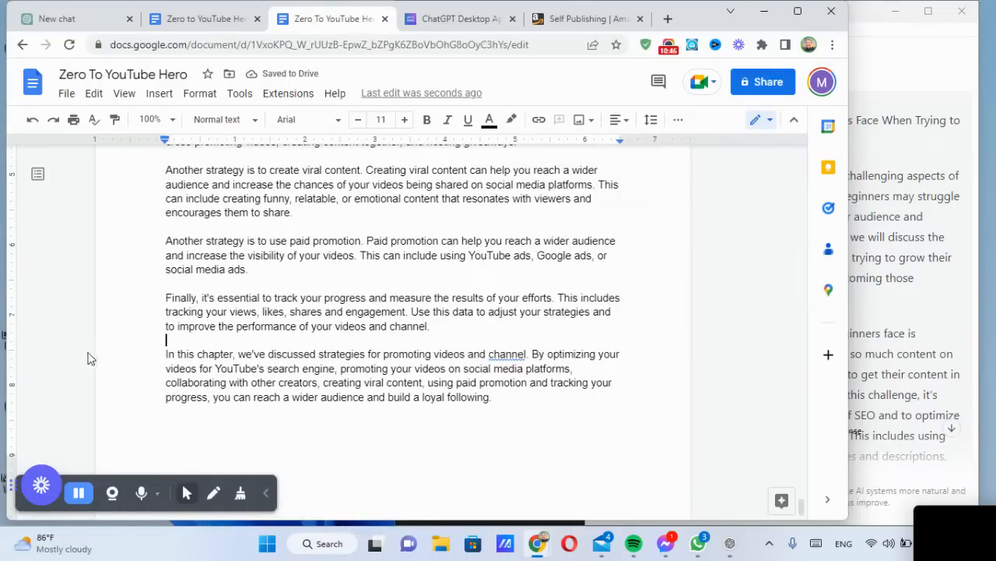
Make the heading "Chapter 9: Strategies for Promoting Videos and Channel" bold, and return to the book outline document
scroll(86, 355, "up", 3)
scroll(330, 266, "up", 2)
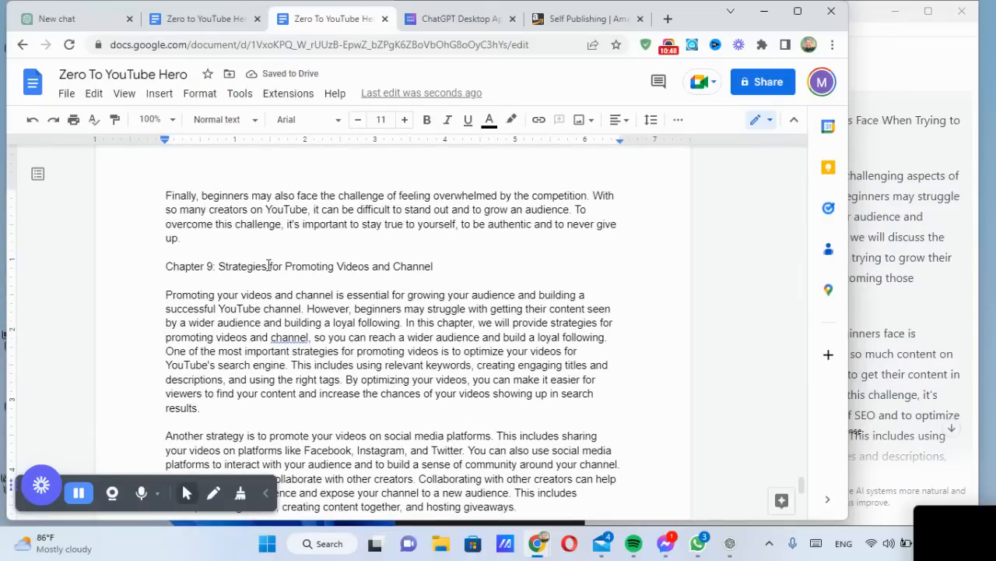
left_click_drag(166, 266, 174, 266)
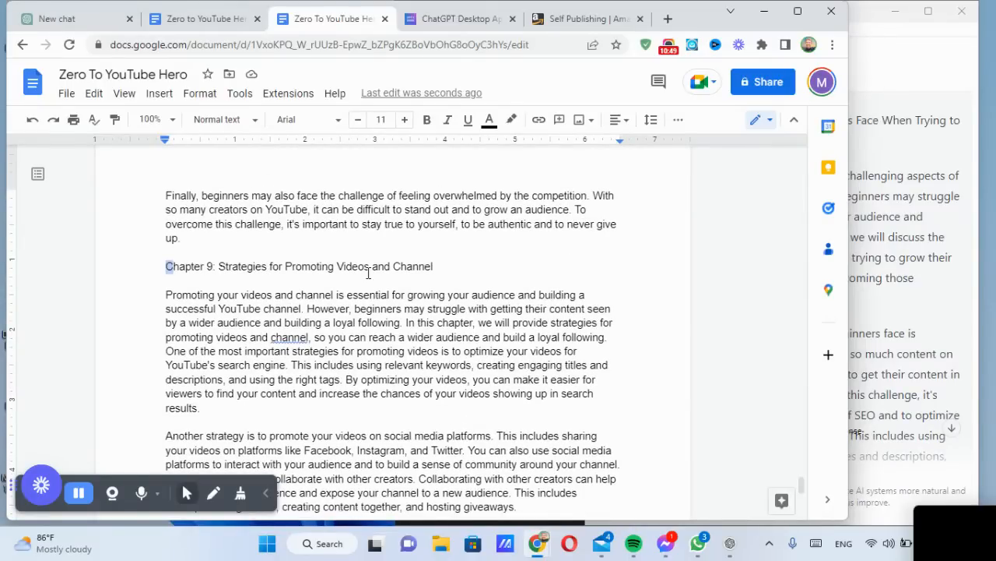
key("shift+End")
key("ctrl+b")
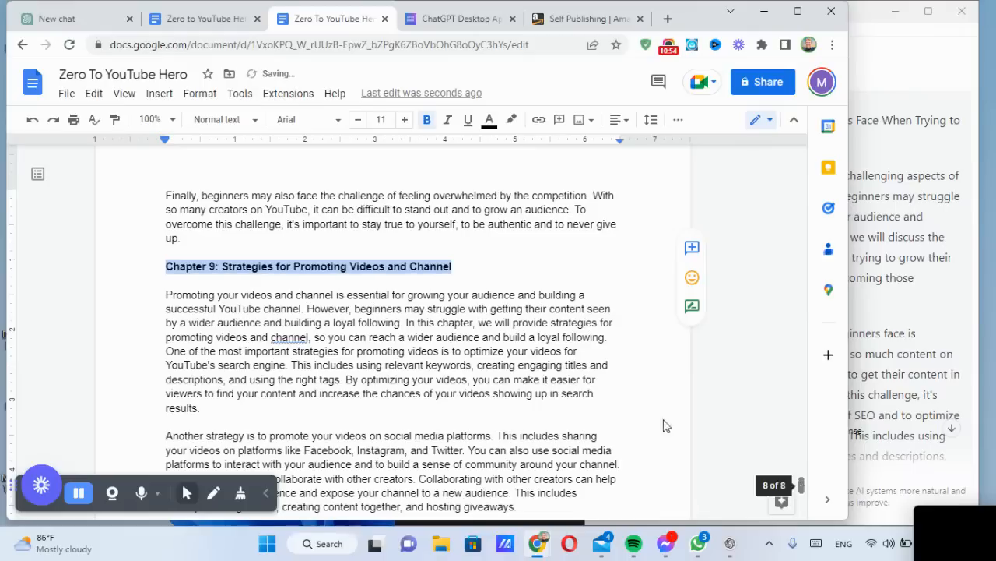
left_click(495, 332)
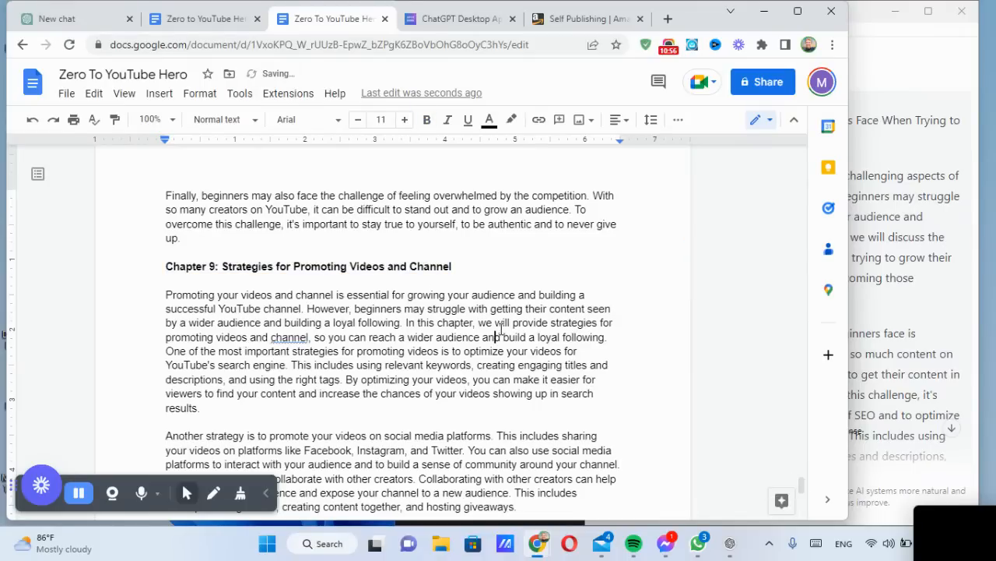
left_click(195, 22)
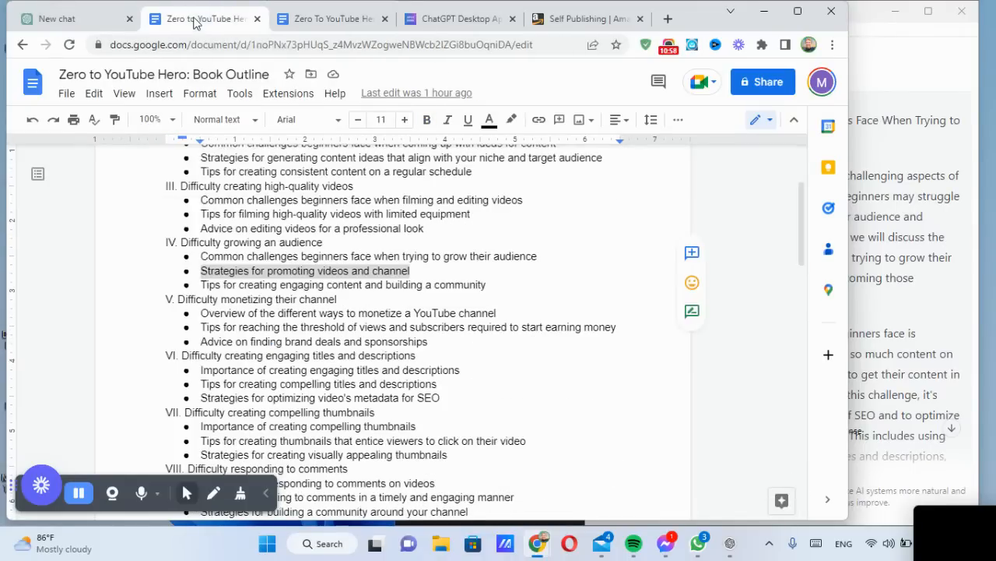
Copy the outline bullet "Tips for creating engaging content and building a community" under section IV
scroll(288, 293, "down", 10)
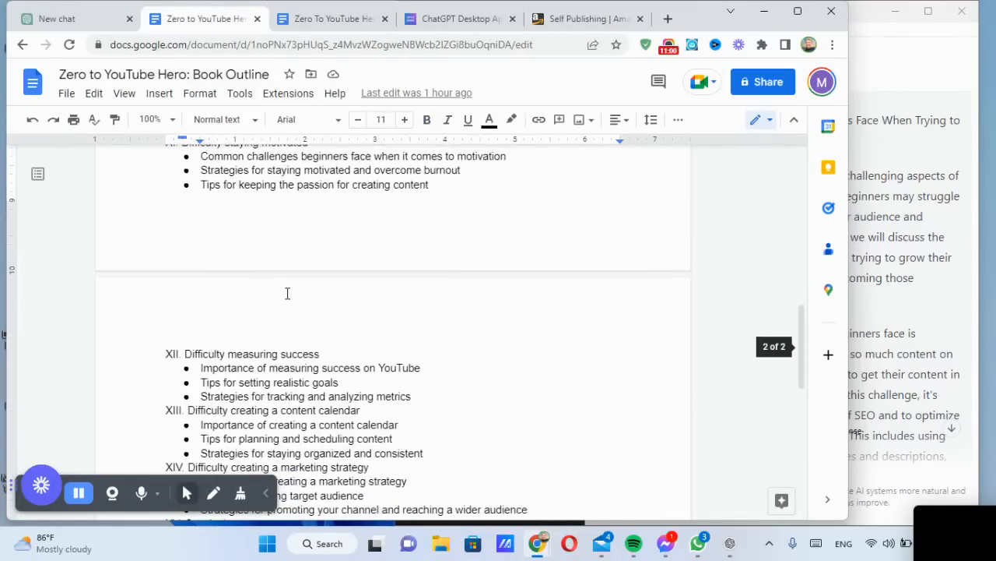
scroll(289, 294, "up", 6)
scroll(290, 295, "up", 5)
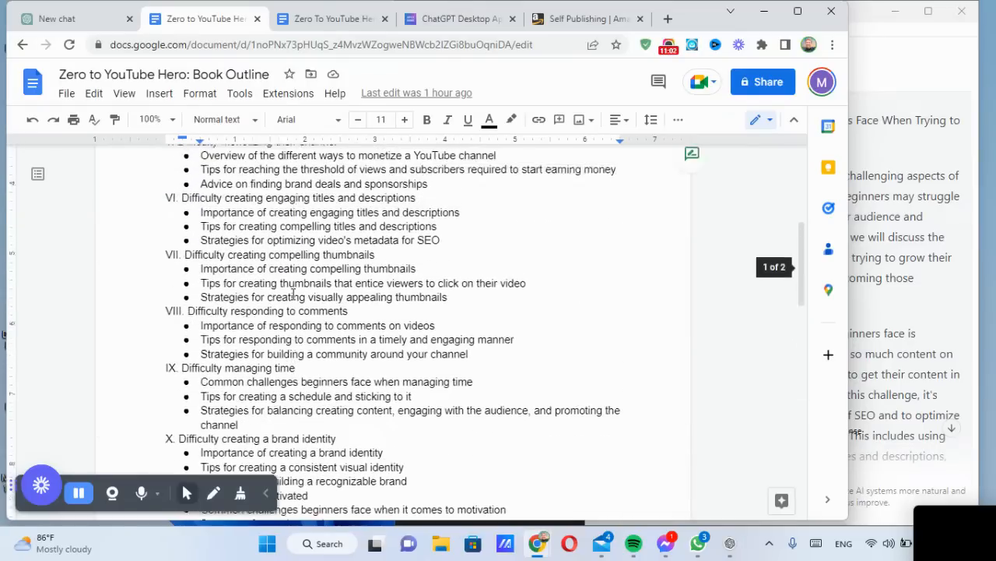
left_click_drag(201, 286, 496, 286)
key("ctrl+c")
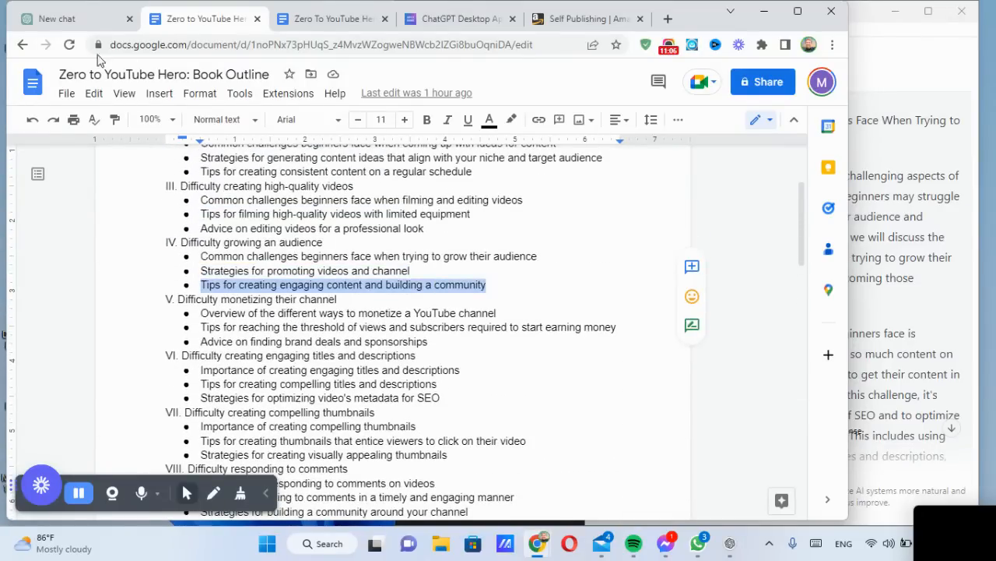
Ask ChatGPT: Write a book chapter about "Tips for creating engaging content and building a community"
left_click(87, 18)
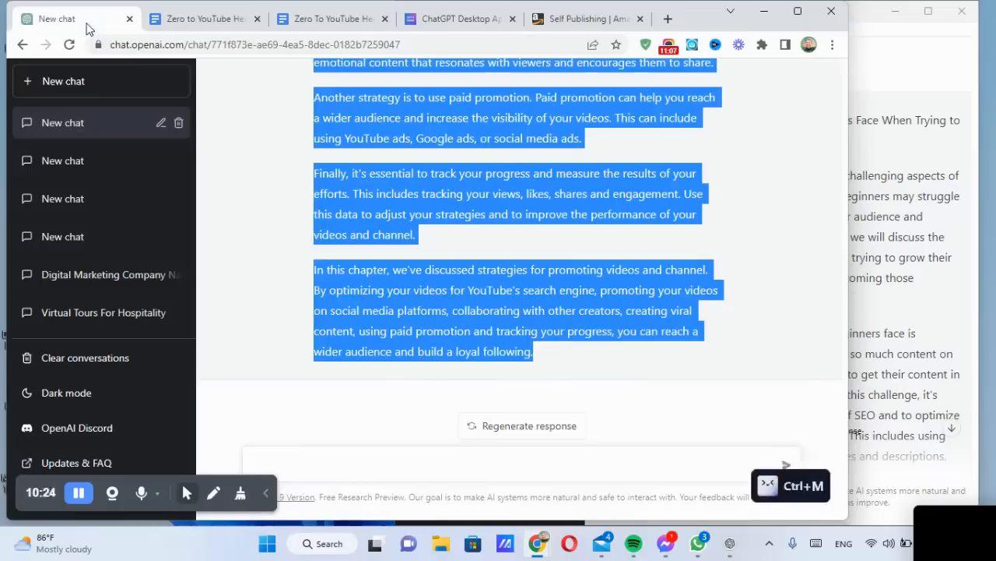
left_click(491, 464)
type("Wer")
type("ite a book chaper")
key("BackSpace")
key("BackSpace")
key("BackSpace")
type("ter about \"")
key("ctrl+v")
type("\"")
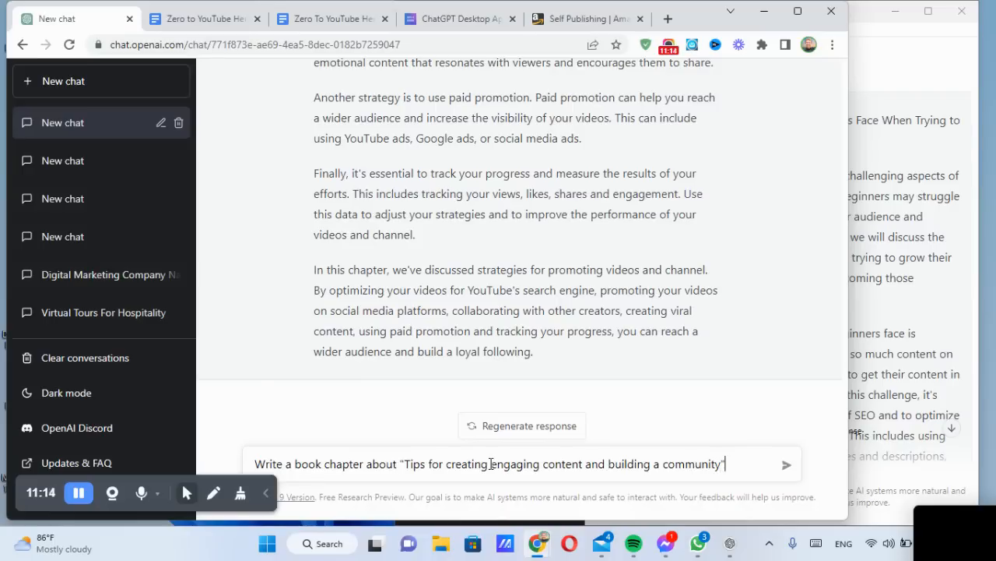
key("Return")
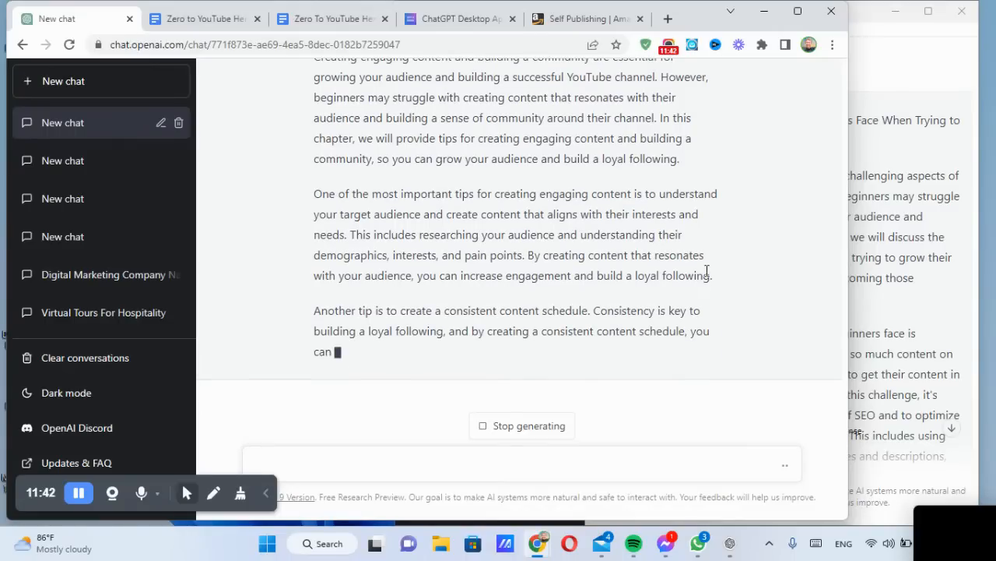
Sign in to Kindle Direct Publishing and look over the published titles on the Bookshelf
left_click(596, 20)
left_click(745, 211)
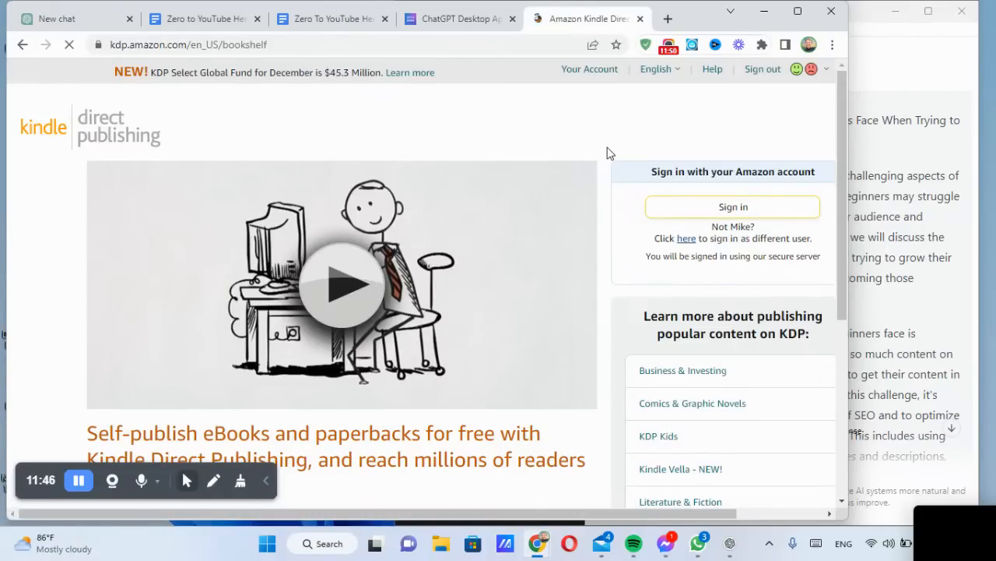
scroll(513, 291, "down", 3)
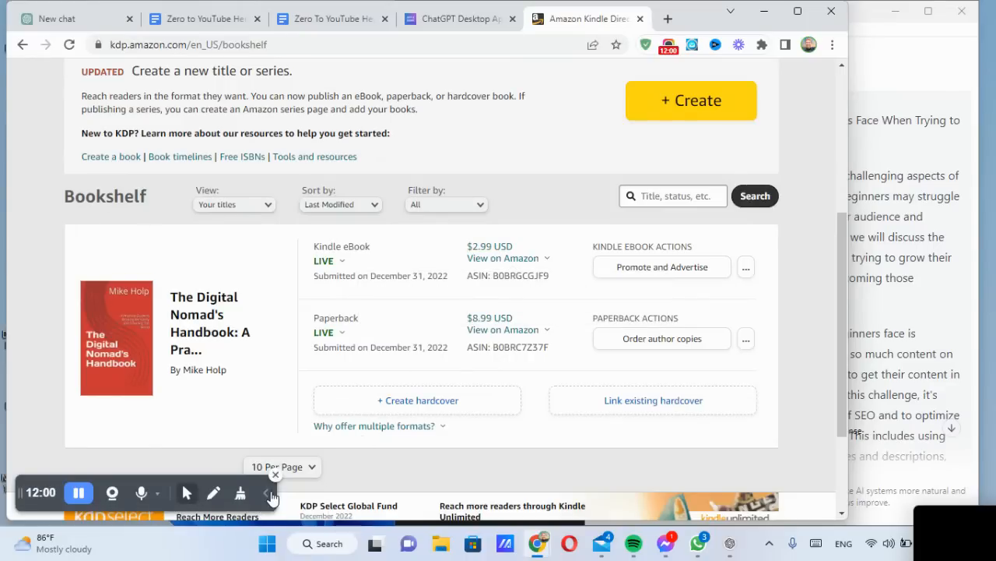
scroll(556, 351, "down", 1)
left_click(745, 195)
left_click(746, 196)
scroll(426, 240, "up", 4)
scroll(426, 242, "up", 1)
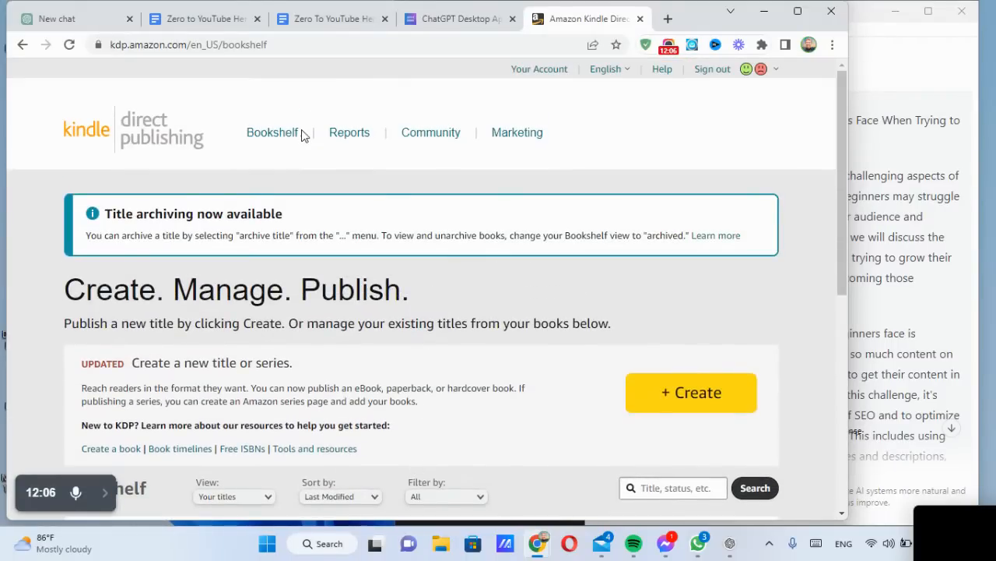
Open the KDP Orders report and examine this month's units, chart and the expanded marketplace breakdown of the listed book
left_click(436, 136)
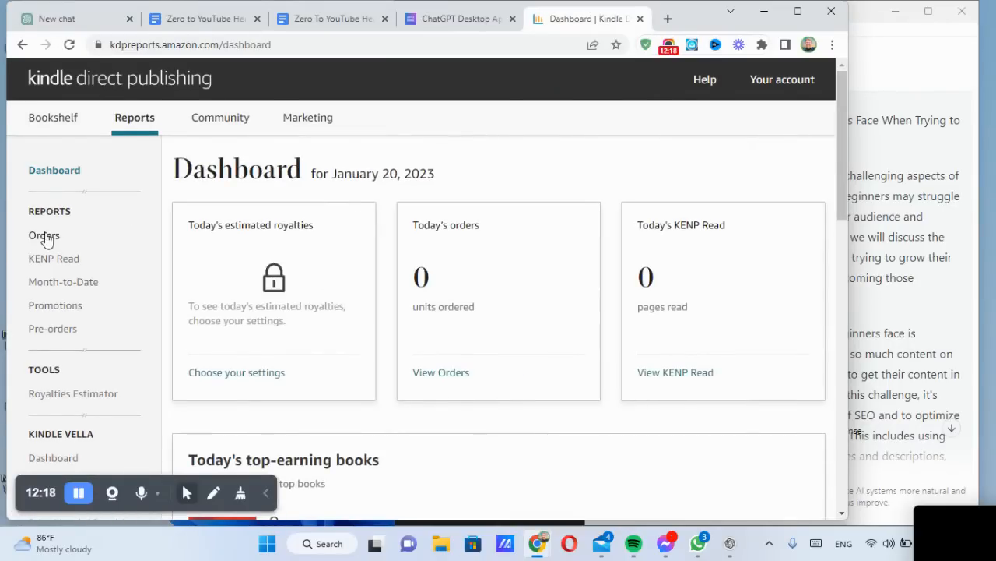
left_click(39, 236)
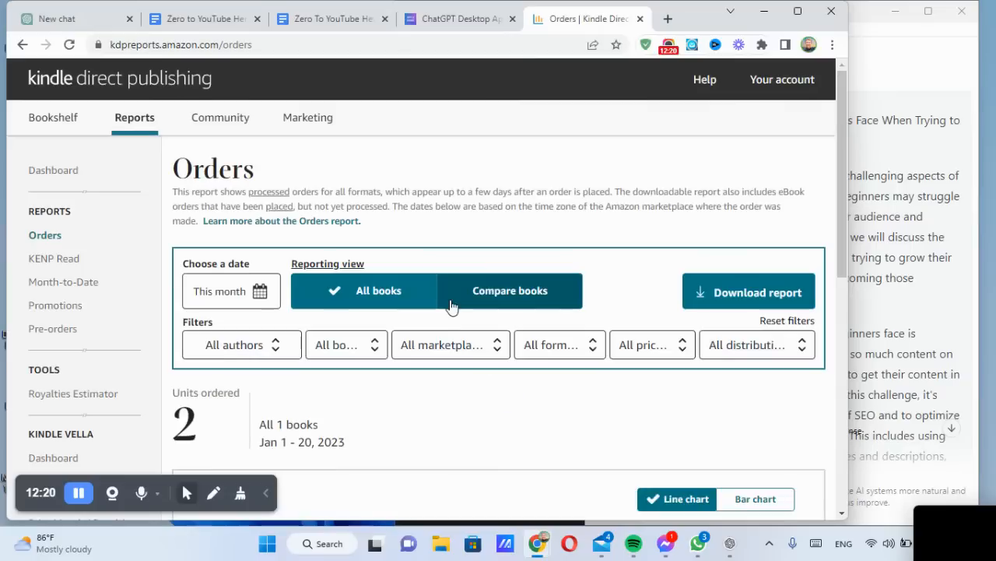
scroll(436, 315, "down", 1)
scroll(432, 321, "down", 1)
double_click(207, 272)
key("ctrl+m")
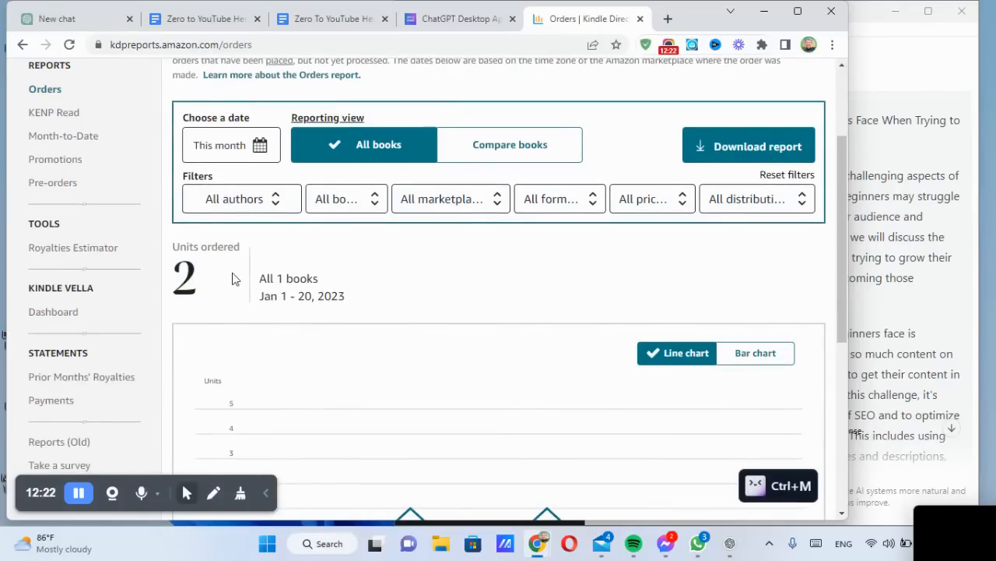
scroll(234, 279, "down", 3)
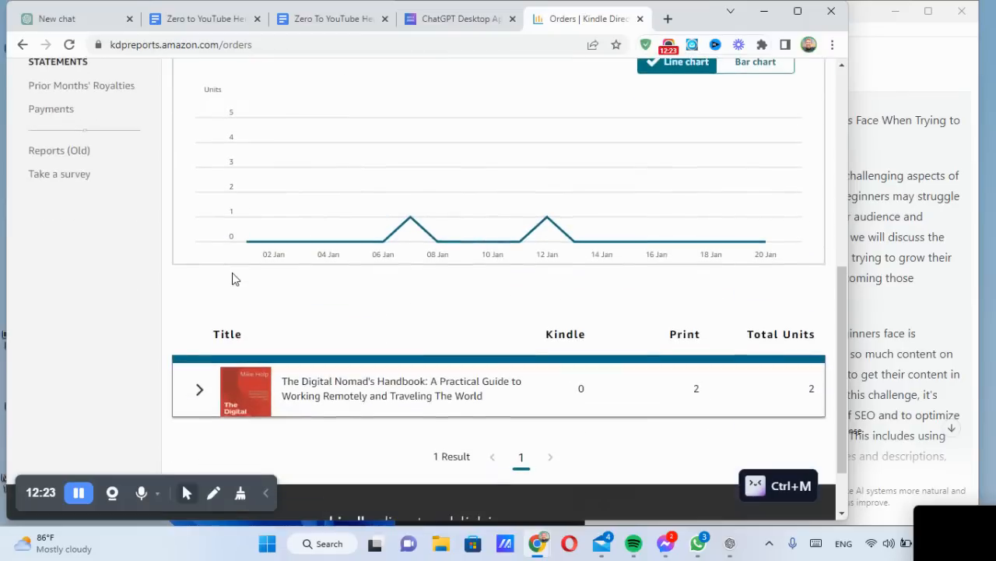
left_click(200, 401)
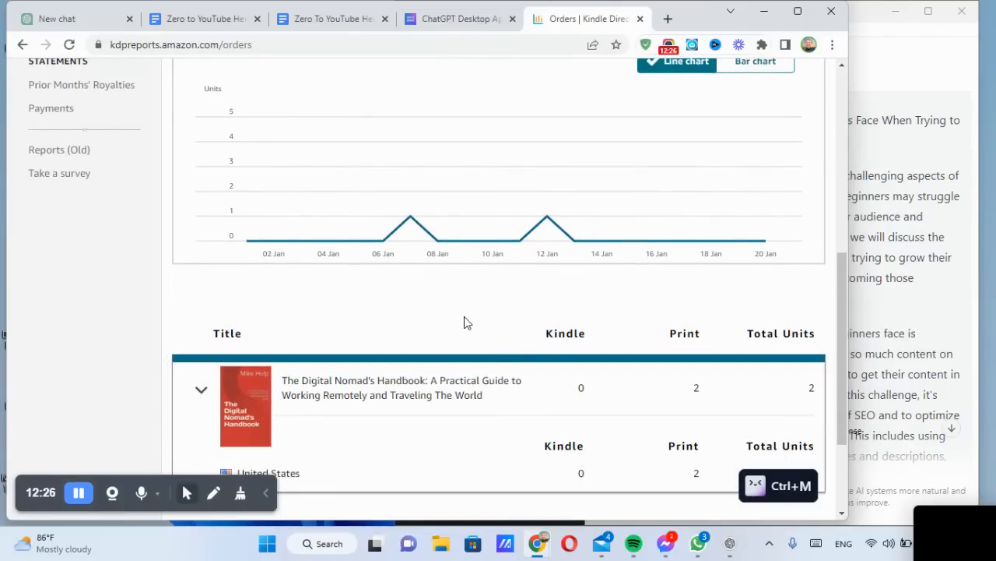
scroll(465, 322, "down", 2)
scroll(371, 302, "up", 7)
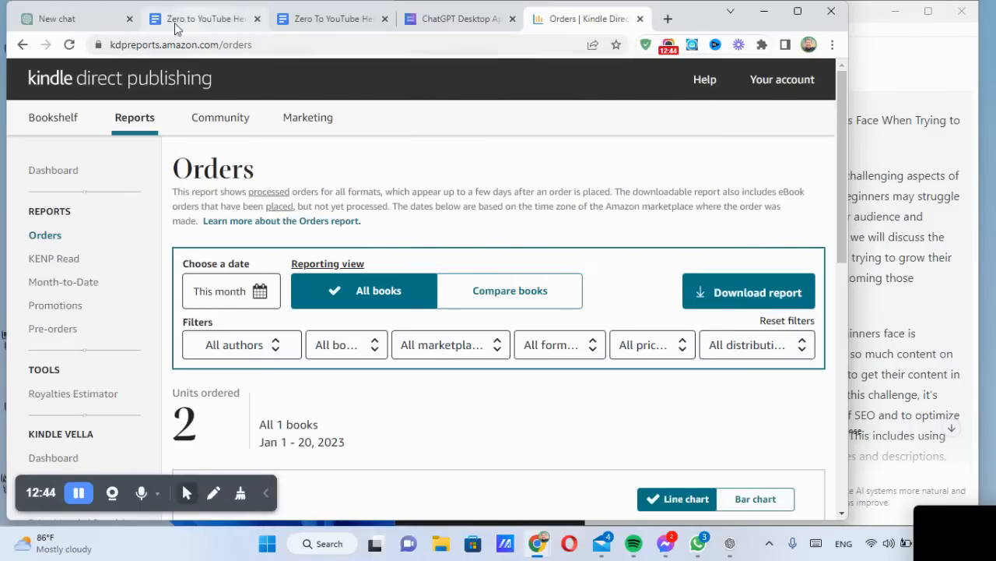
Copy the full Chapter 10 text from ChatGPT to the end of the "Zero To YouTube Hero" document
left_click(76, 22)
scroll(327, 296, "up", 10)
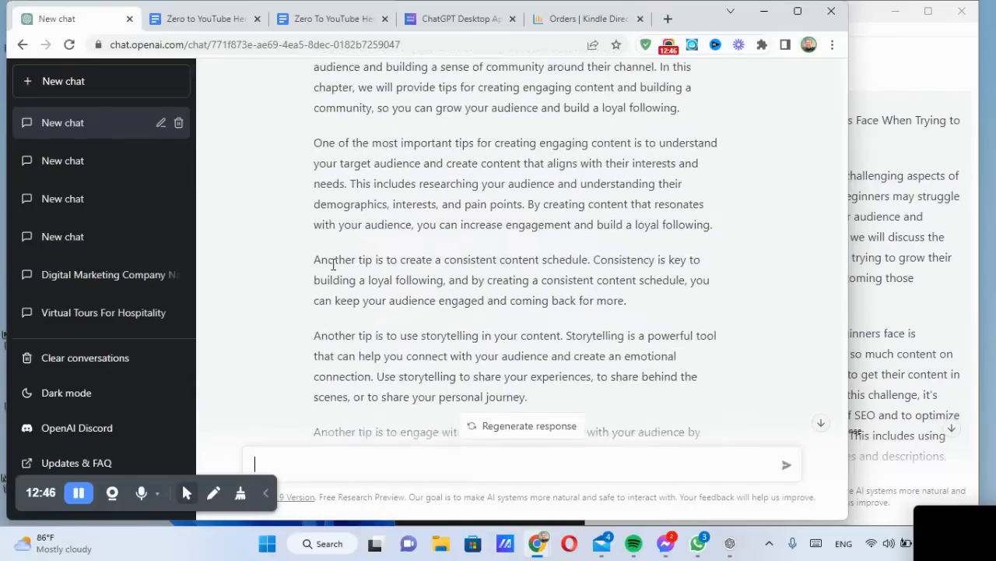
scroll(334, 265, "up", 5)
left_click_drag(314, 197, 563, 360)
key("ctrl+m")
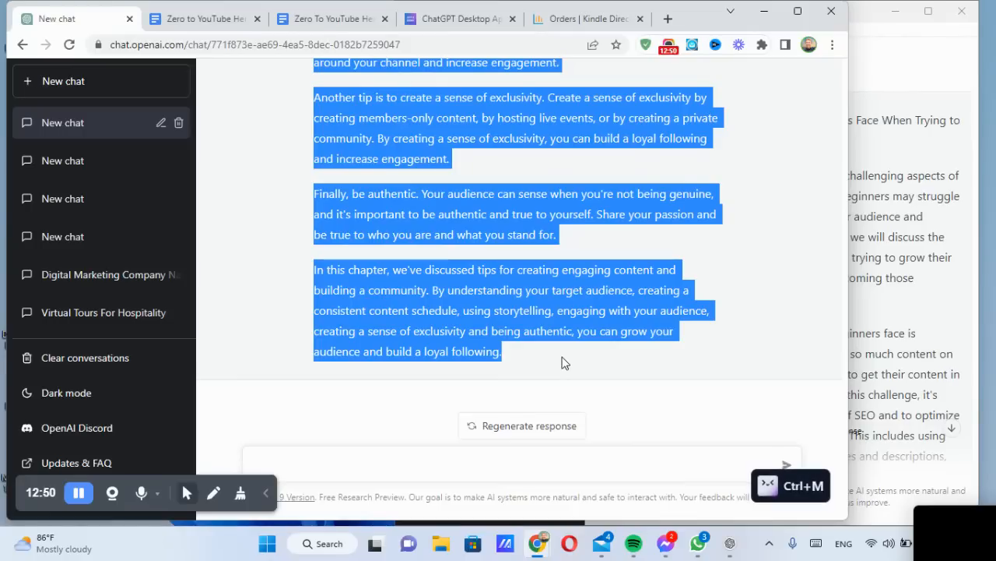
left_click(327, 21)
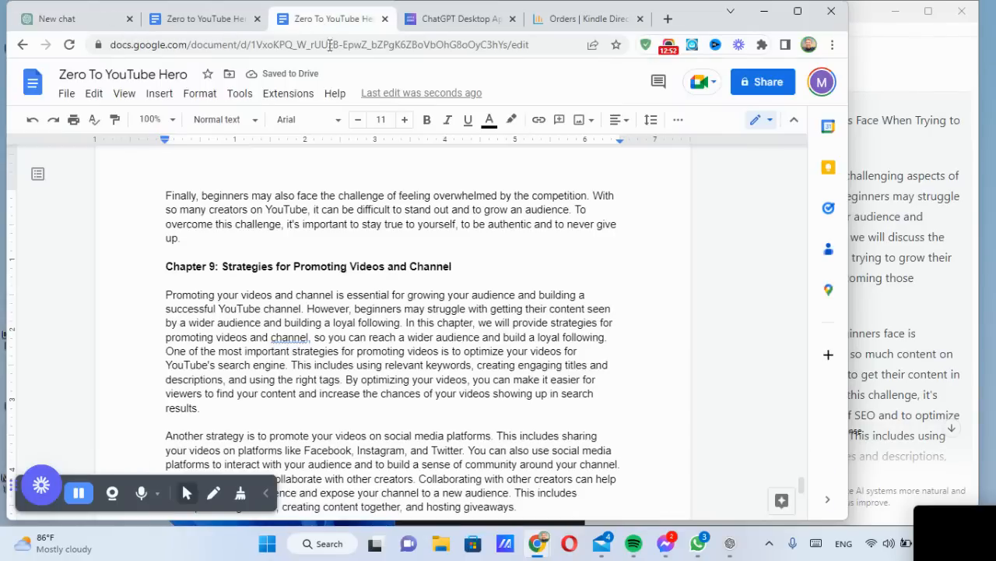
scroll(360, 339, "down", 10)
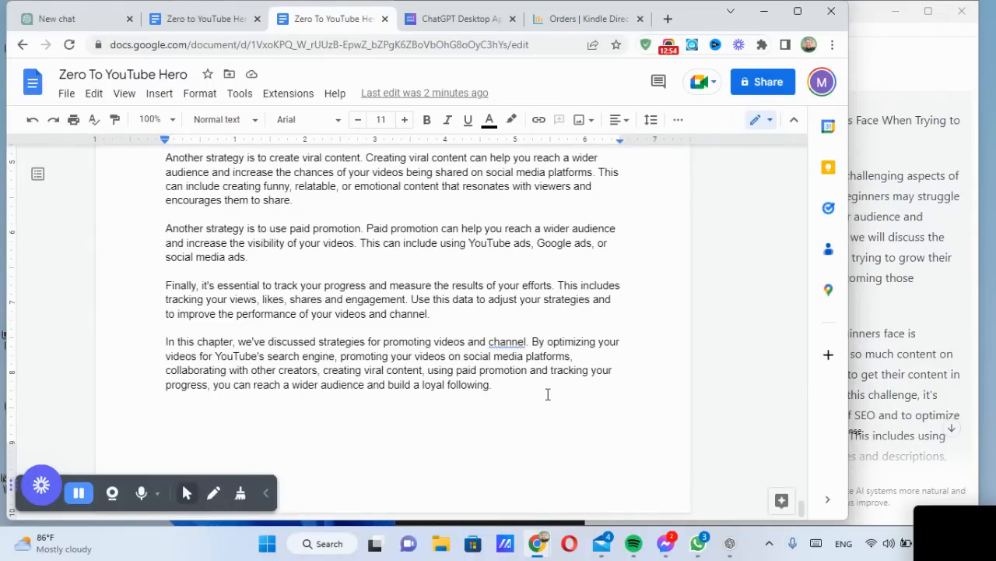
key("ctrl+v")
Try to start the Chapter 10 heading on a new page
scroll(142, 240, "up", 10)
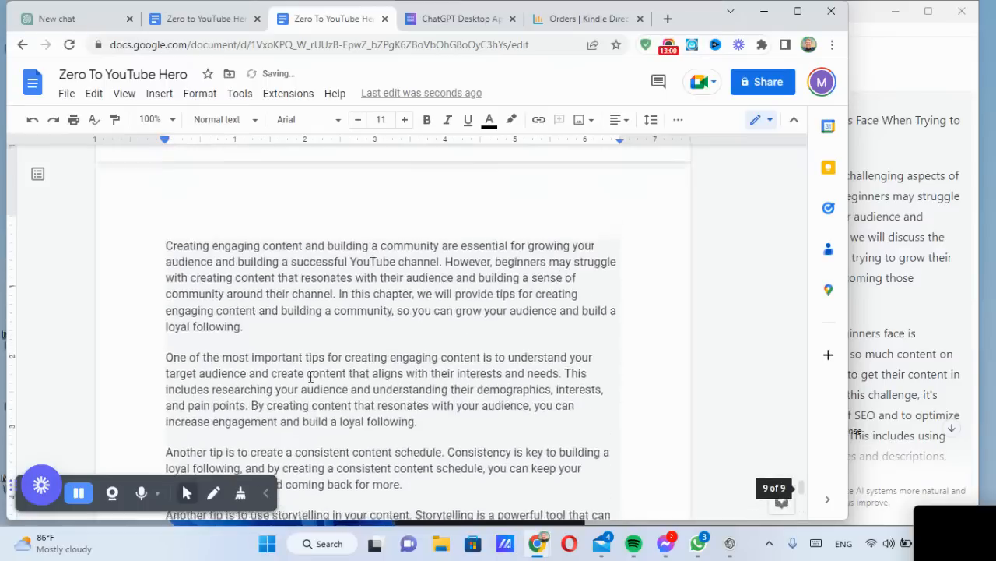
scroll(143, 240, "up", 4)
scroll(142, 240, "down", 3)
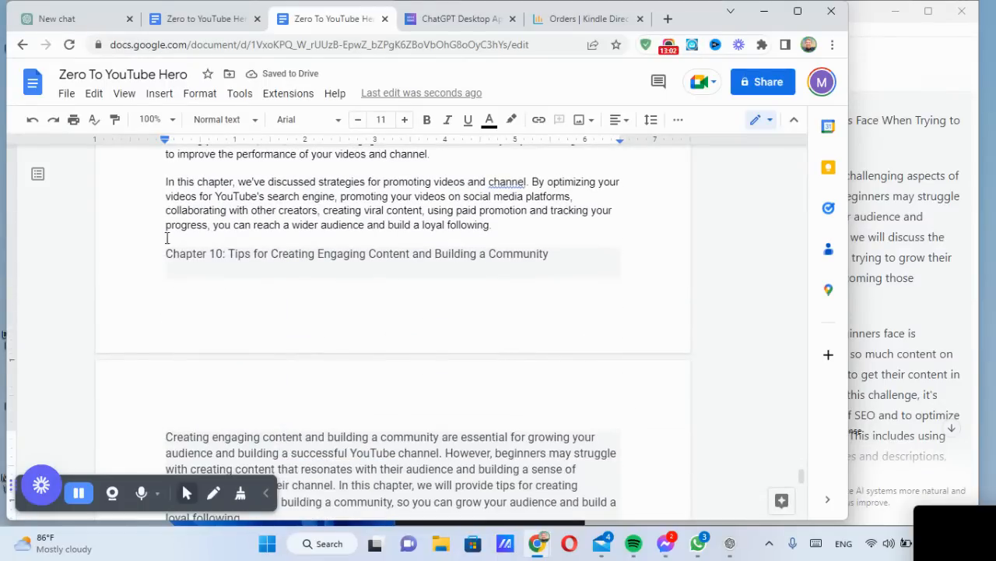
left_click(166, 253)
key("ctrl+Return")
scroll(234, 257, "down", 2)
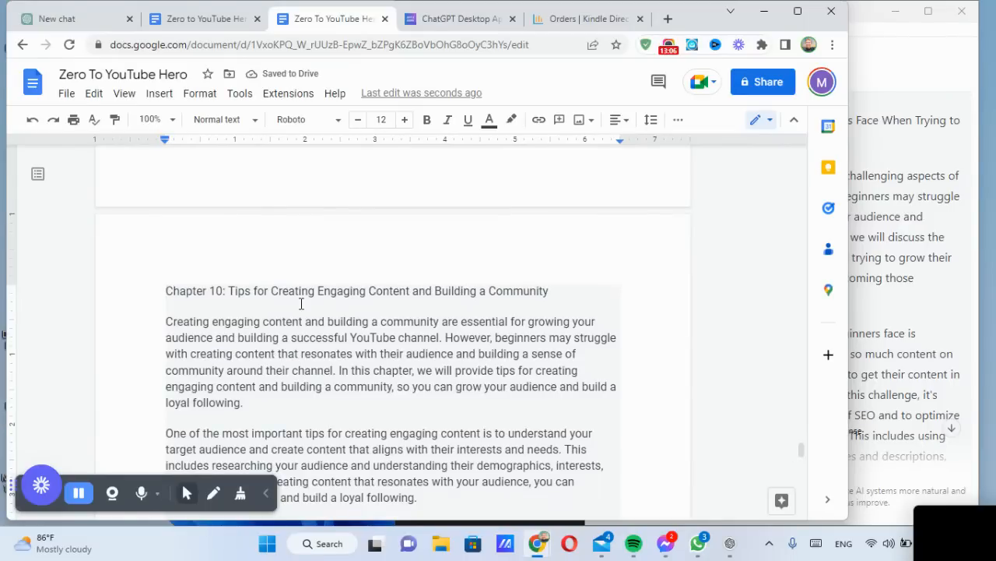
key("BackSpace")
Clear the formatting of the whole Chapter 10 text, including its heading
left_click_drag(172, 185, 597, 417)
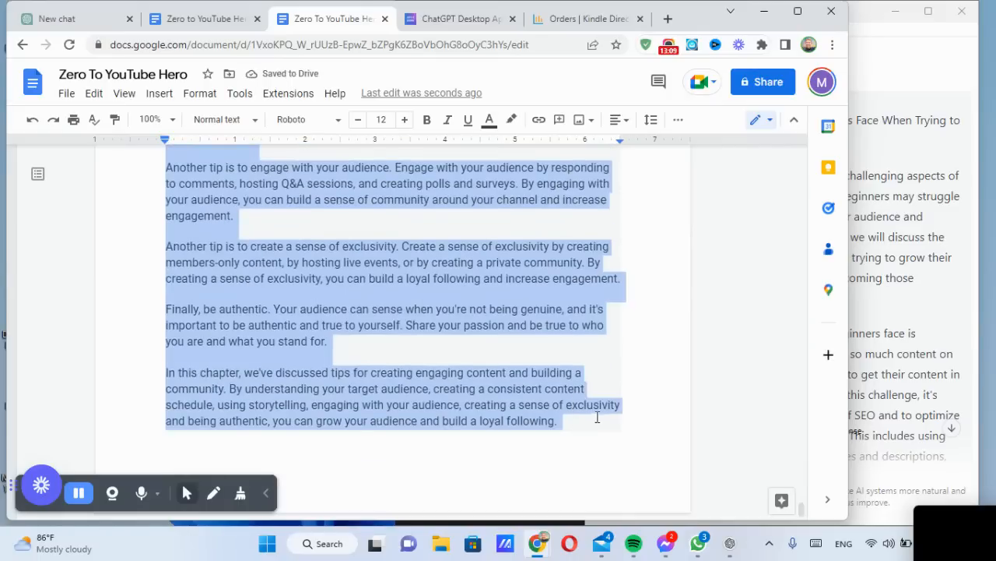
left_click(678, 119)
left_click(679, 153)
scroll(389, 288, "up", 10)
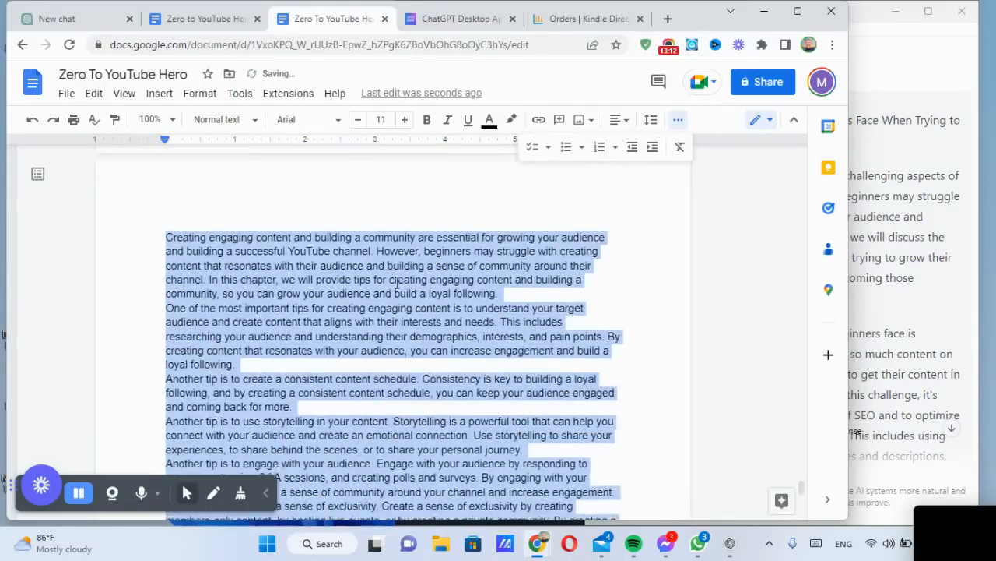
Push the heading "Chapter 10: Tips for Creating Engaging Content and Building a Community" onto the next page with blank lines and make it bold
key("Left")
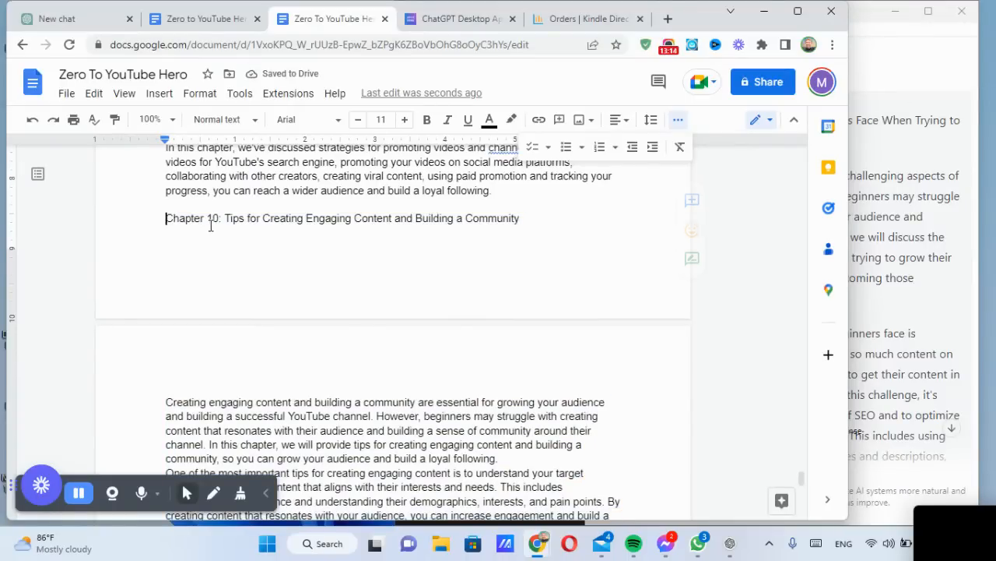
key("Return")
key("Return")
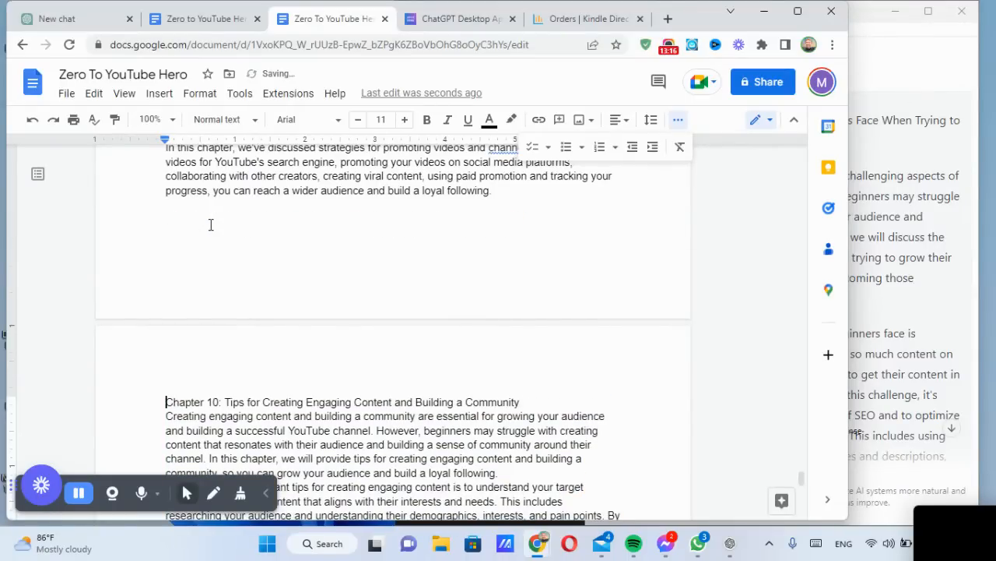
scroll(334, 283, "down", 3)
triple_click(458, 255)
key("ctrl+b")
Insert blank lines after the Chapter 10 heading and between the chapter's paragraphs
left_click(167, 269)
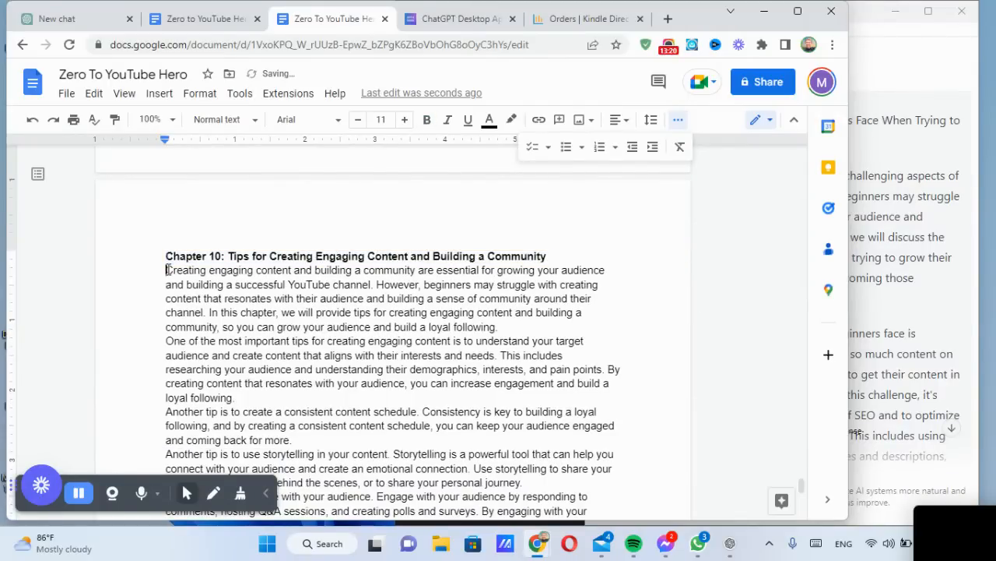
key("Return")
left_click(516, 340)
key("Return")
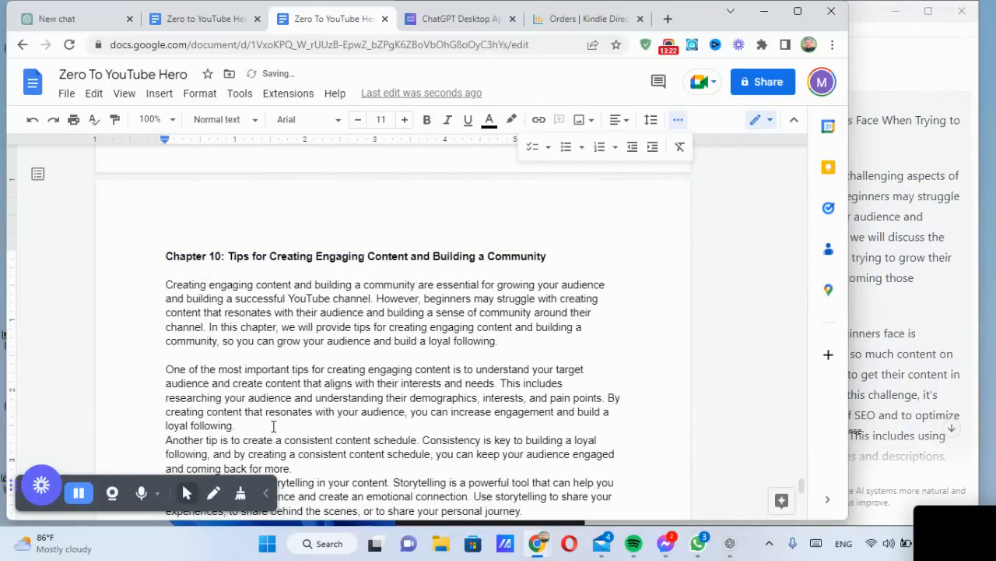
left_click(273, 426)
key("Return")
scroll(340, 343, "down", 3)
left_click(320, 341)
key("Return")
scroll(319, 342, "down", 3)
left_click(548, 253)
key("Return")
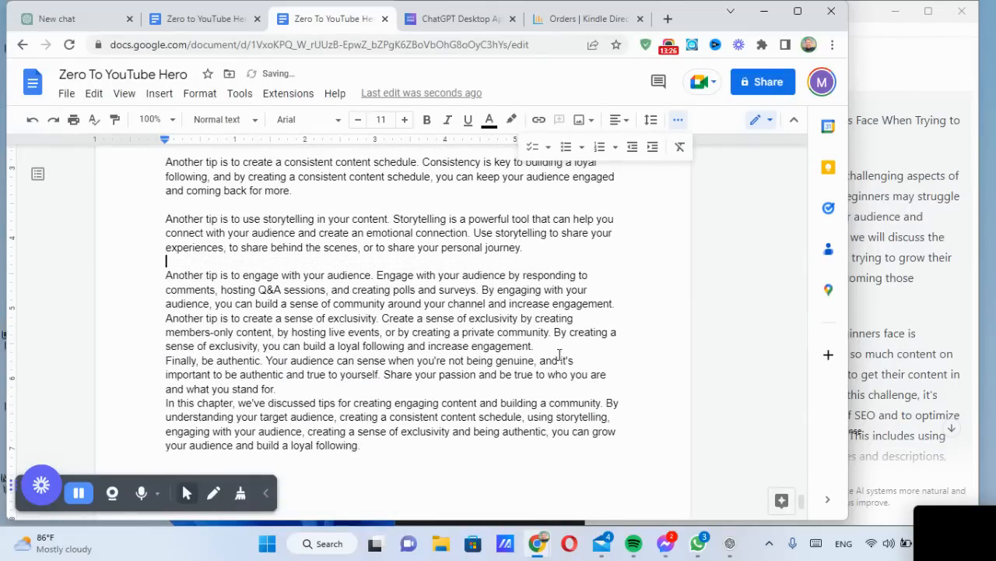
key("Return")
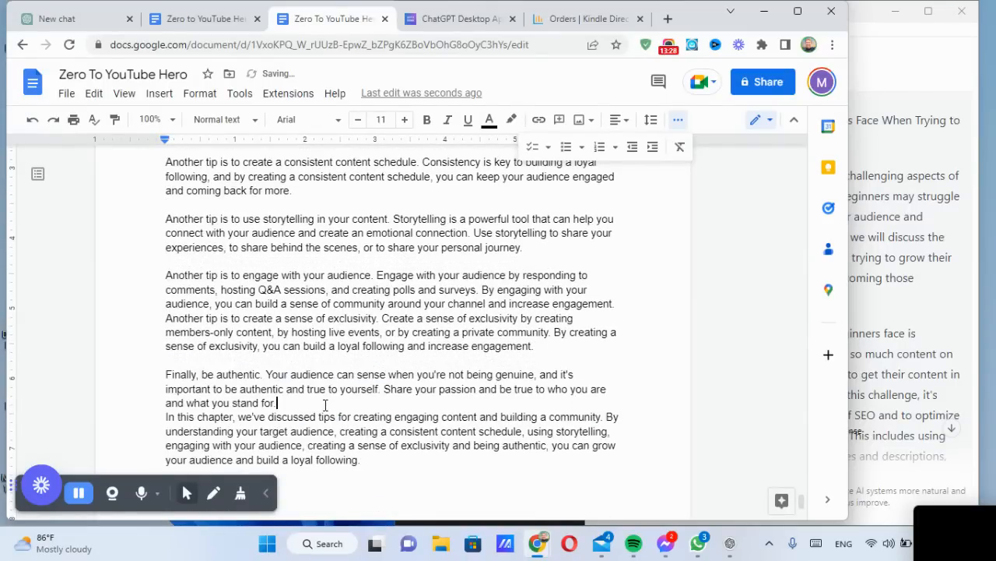
Set off Chapter 10's closing paragraph with a blank line and add two line breaks after the chapter's end
key("Return")
scroll(249, 279, "up", 4)
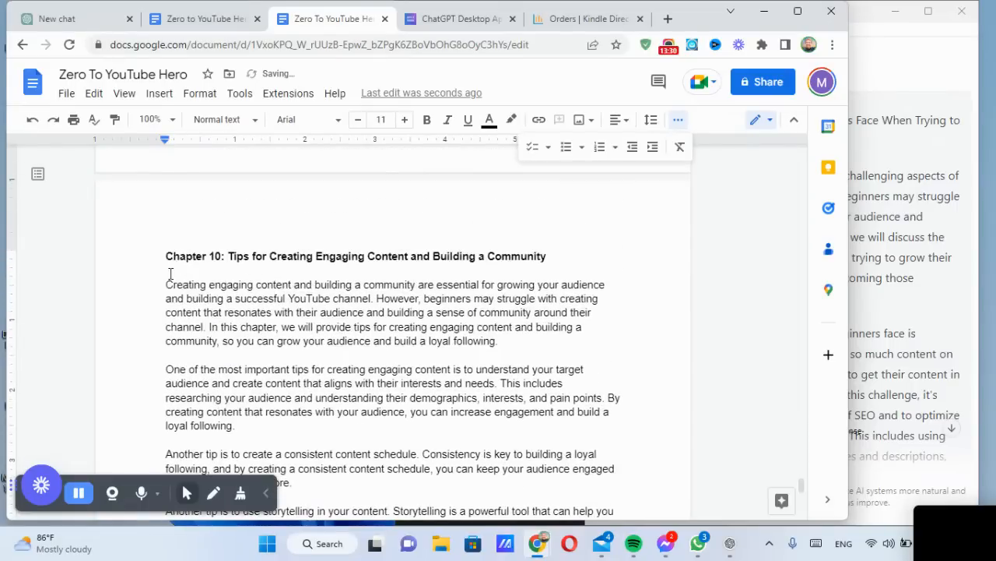
left_click_drag(168, 288, 521, 347)
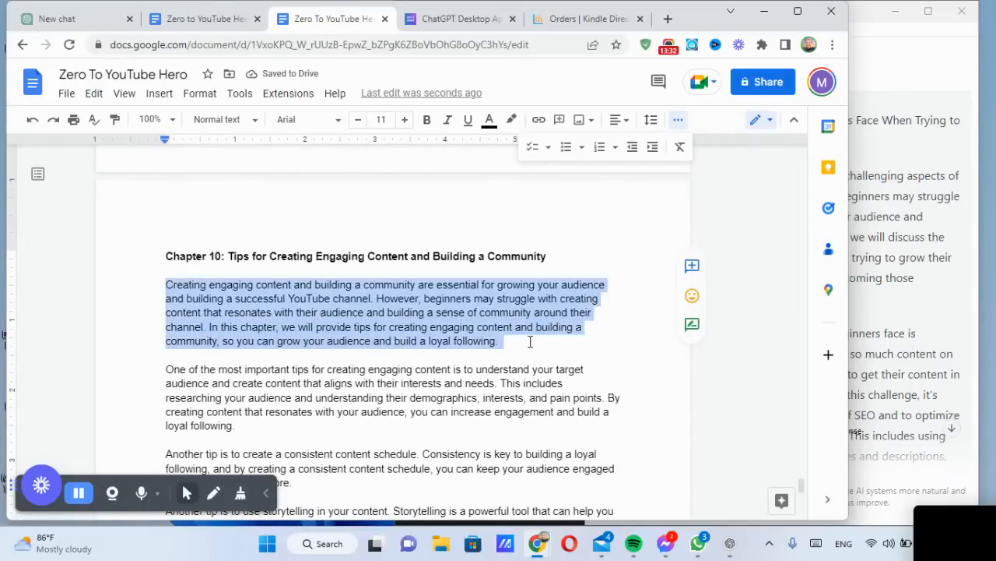
left_click(530, 341)
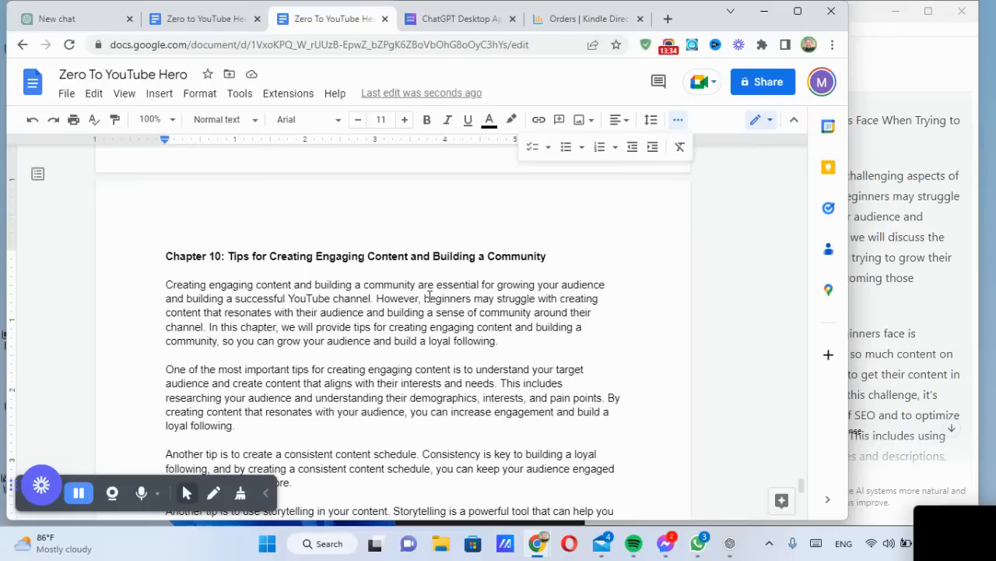
left_click_drag(374, 300, 507, 341)
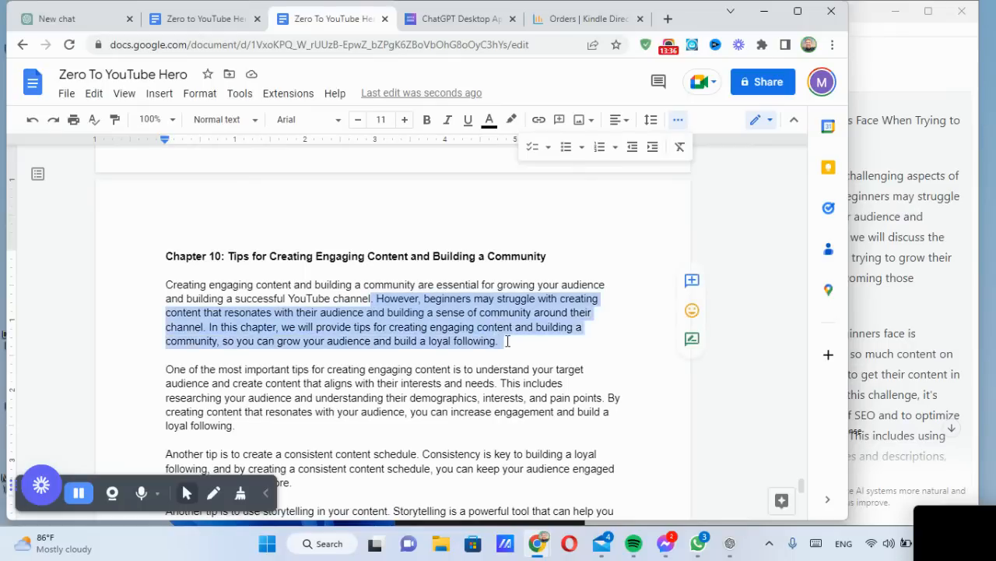
left_click(507, 341)
scroll(507, 341, "down", 5)
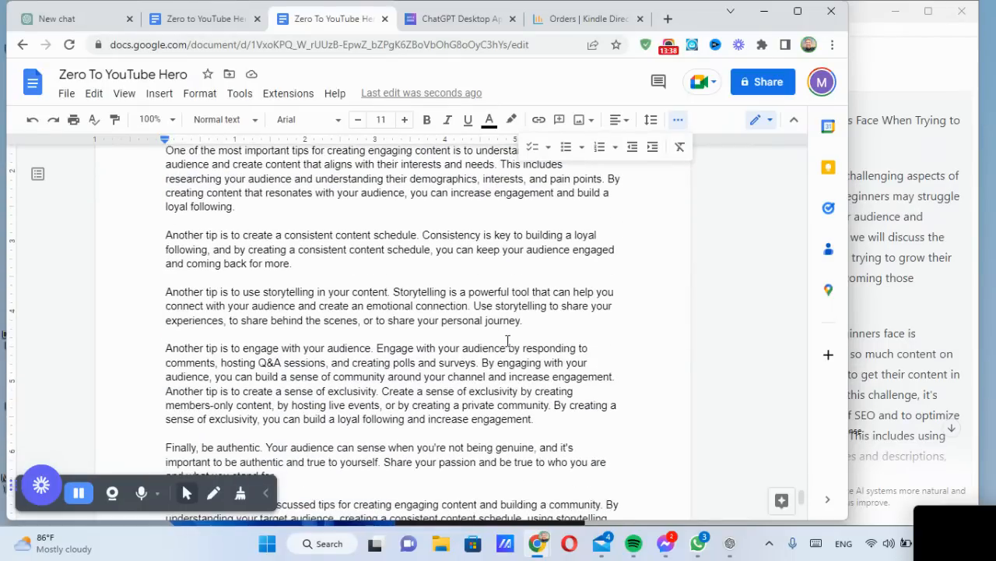
scroll(319, 326, "down", 5)
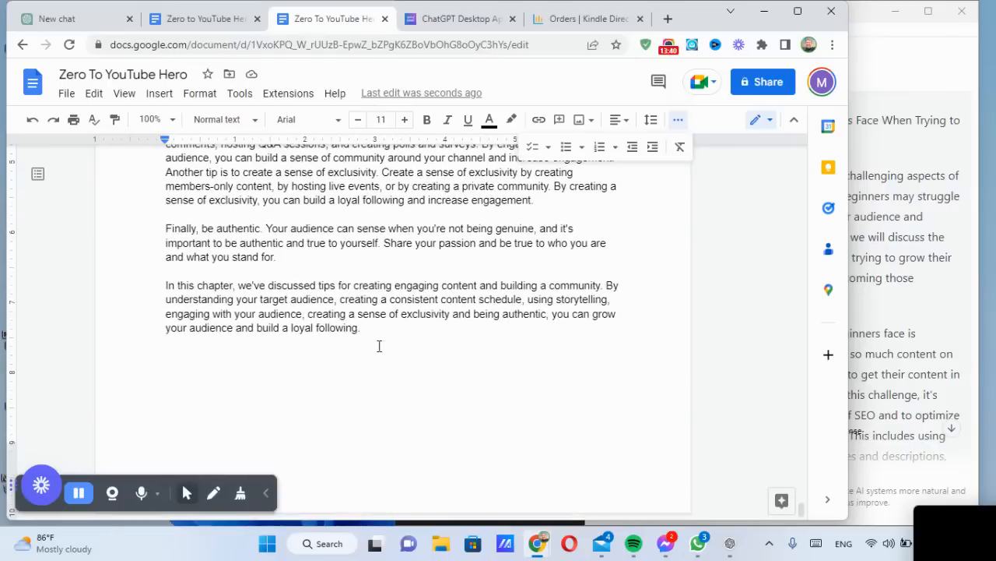
key("Return")
key("Return")
Copy the item "Overview of the different ways to monetize a YouTube channel" from section V of the book outline document
left_click(56, 19)
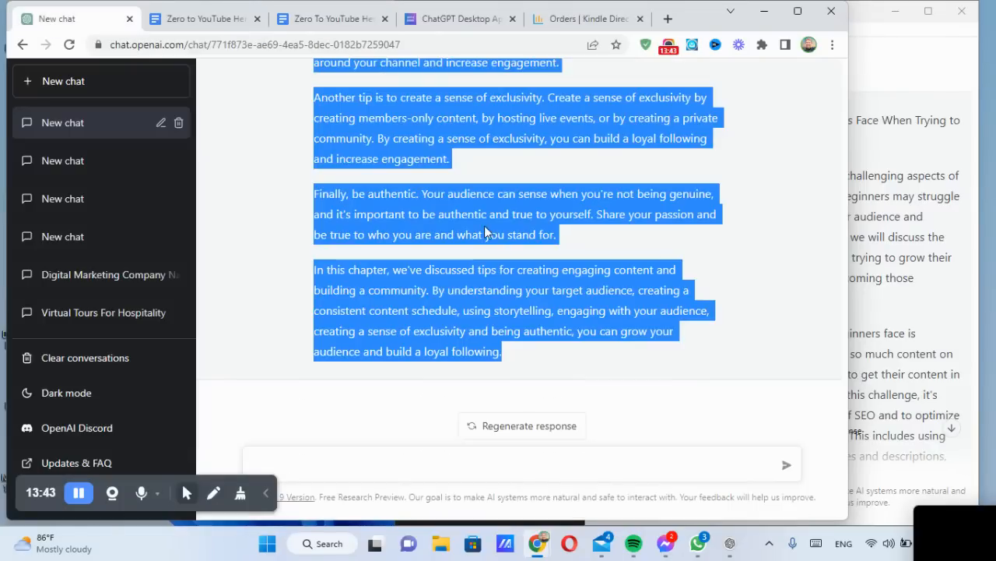
left_click(199, 25)
left_click_drag(201, 314, 501, 311)
key("ctrl+c")
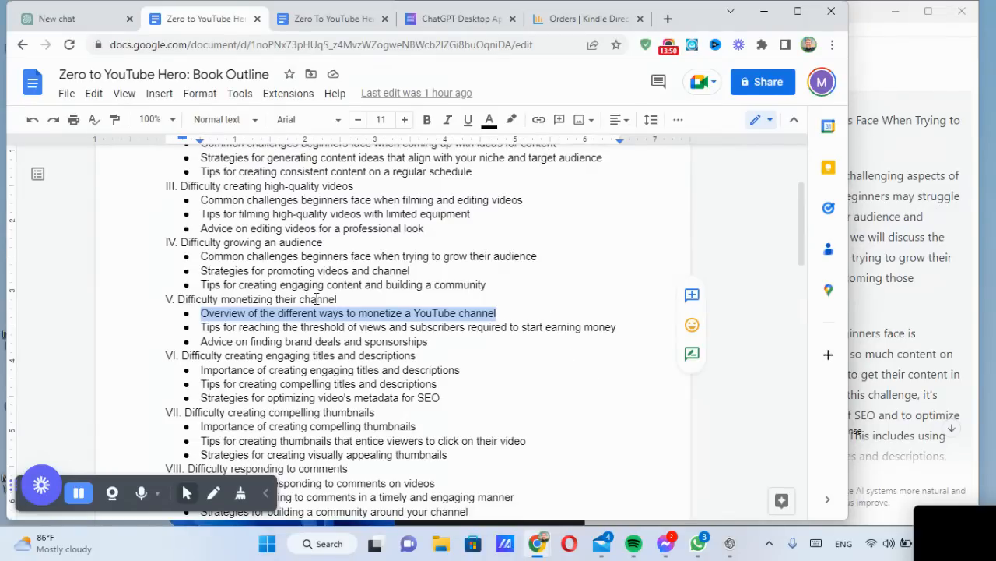
Switch to ChatGPT and submit the prompt: Write a book chapter about "Overview of the different ways to monetize a YouTube channel"
left_click(84, 20)
left_click(404, 466)
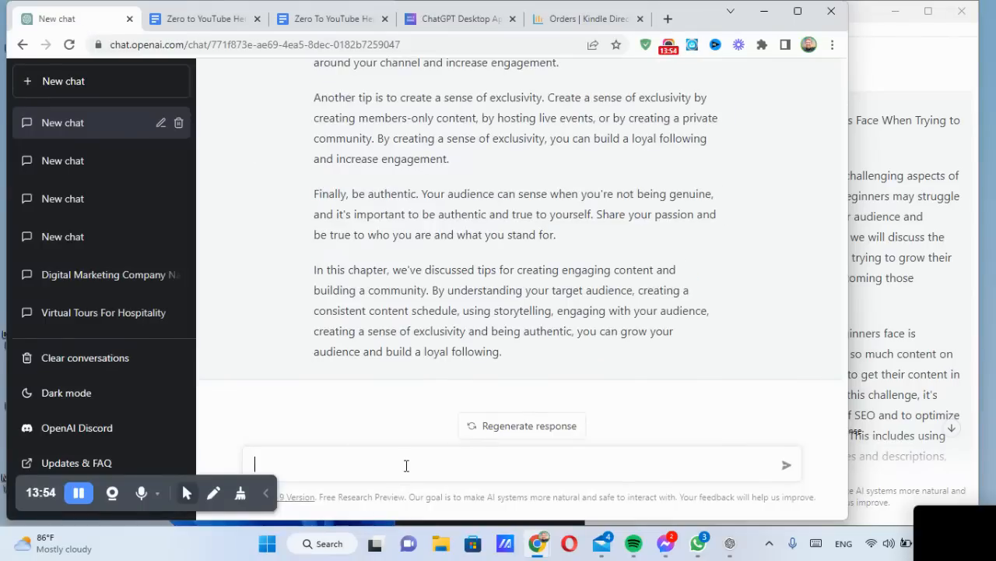
type("Write a book chapter about \"")
key("ctrl+v")
type("\"")
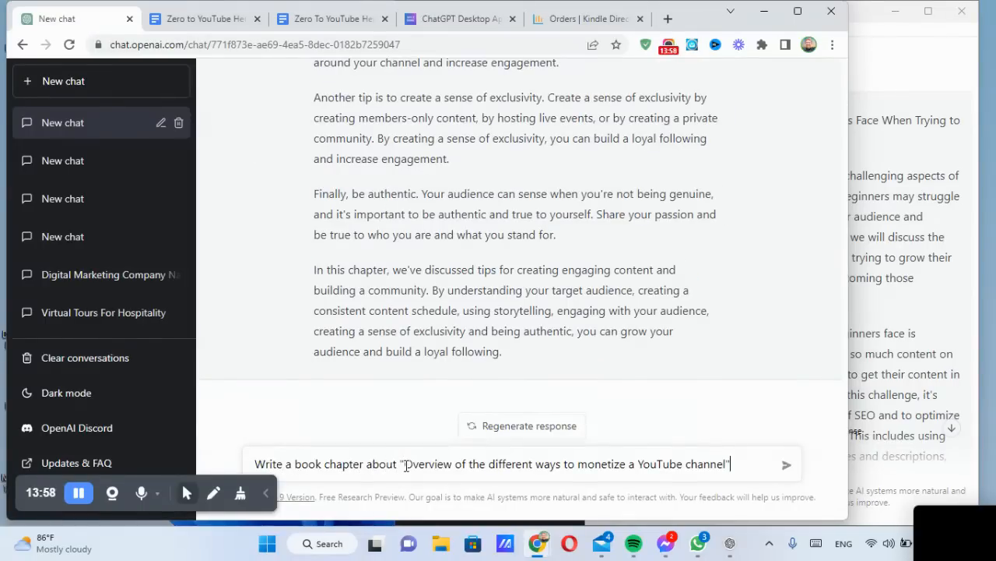
key("Return")
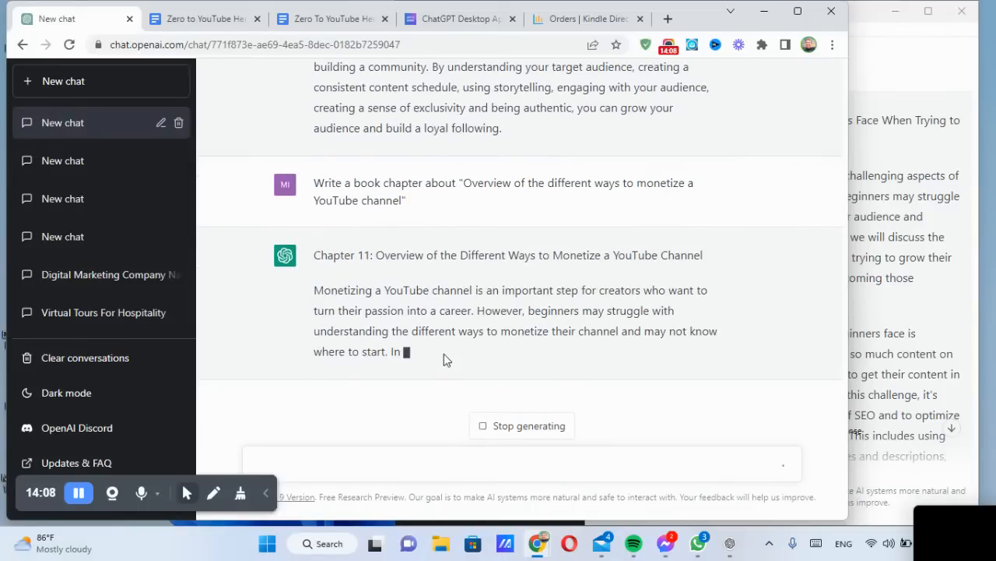
Read through the generated Chapter 11, checking its introduction and the paragraph on each monetization method
left_click_drag(411, 309, 590, 308)
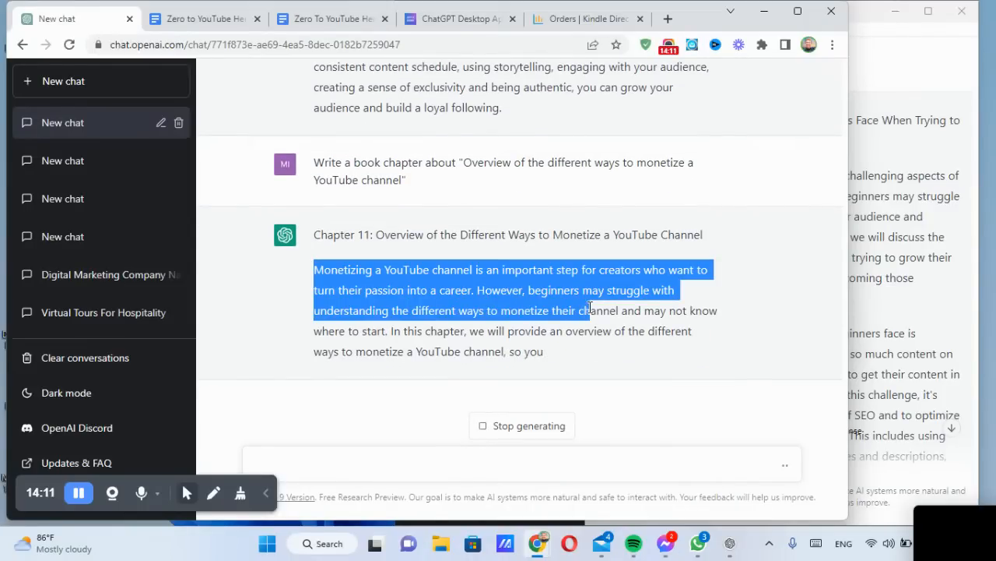
key("ctrl+m")
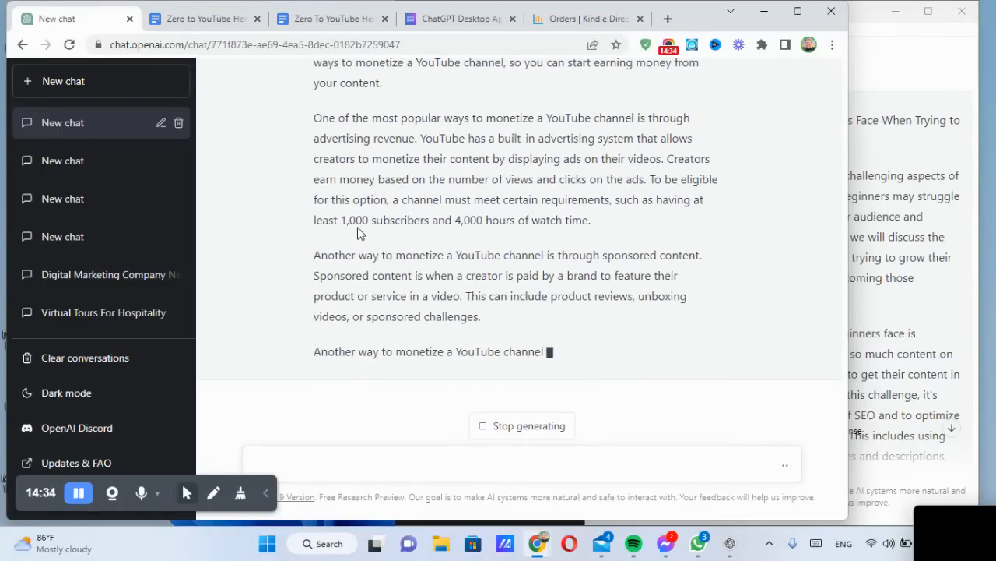
left_click_drag(328, 234, 406, 197)
left_click(348, 198)
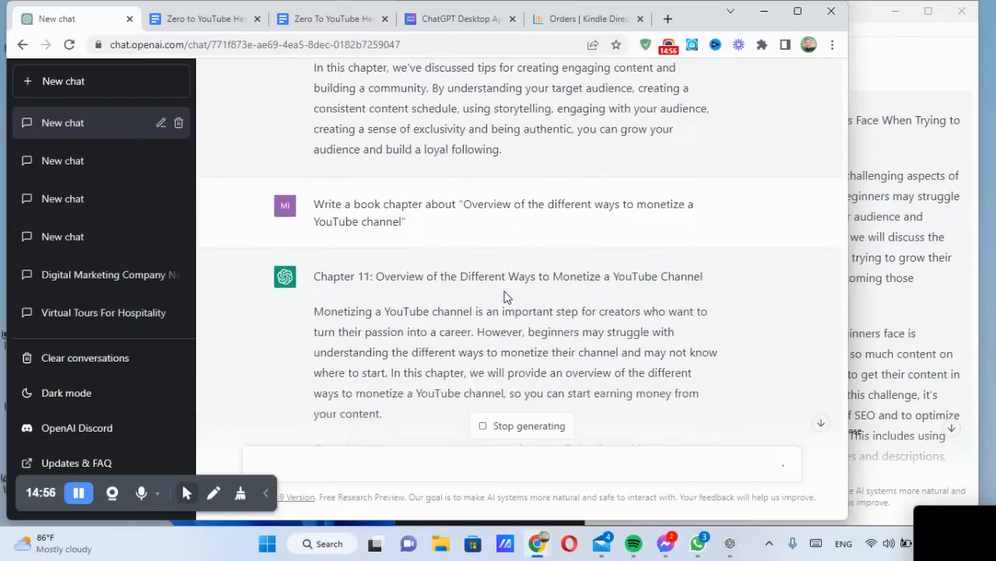
scroll(509, 296, "down", 10)
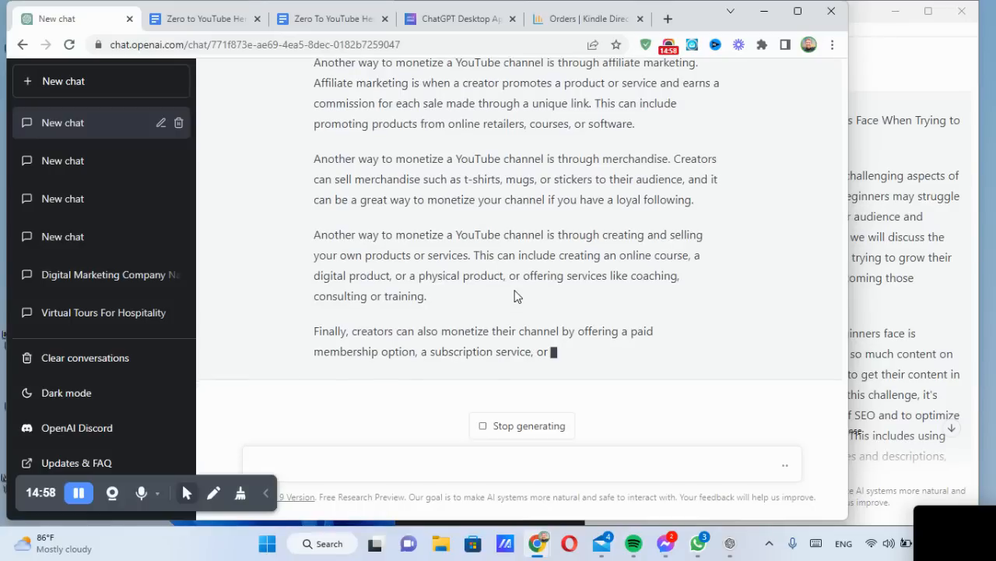
scroll(520, 293, "up", 3)
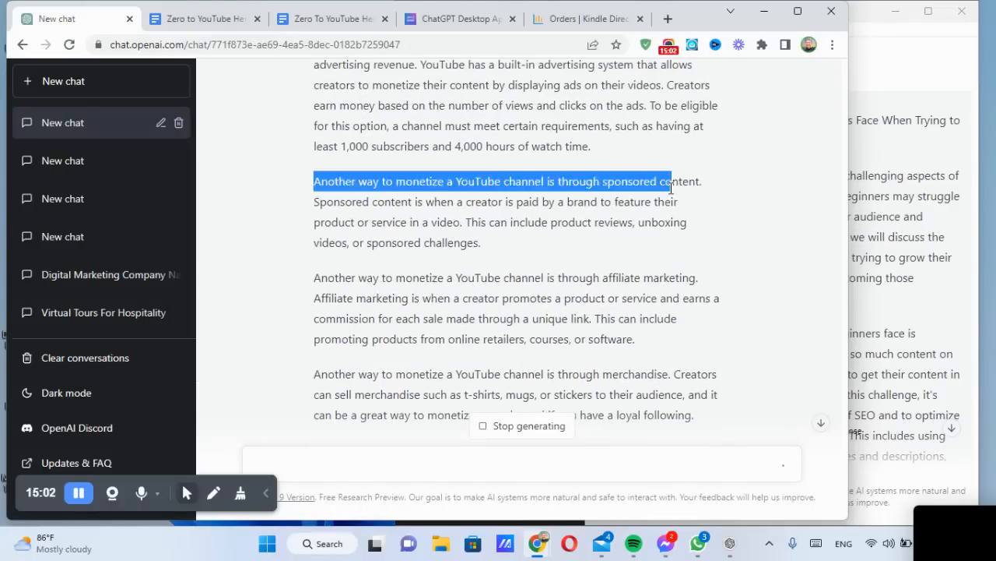
key("ctrl+m")
left_click(614, 197)
left_click_drag(603, 278, 696, 274)
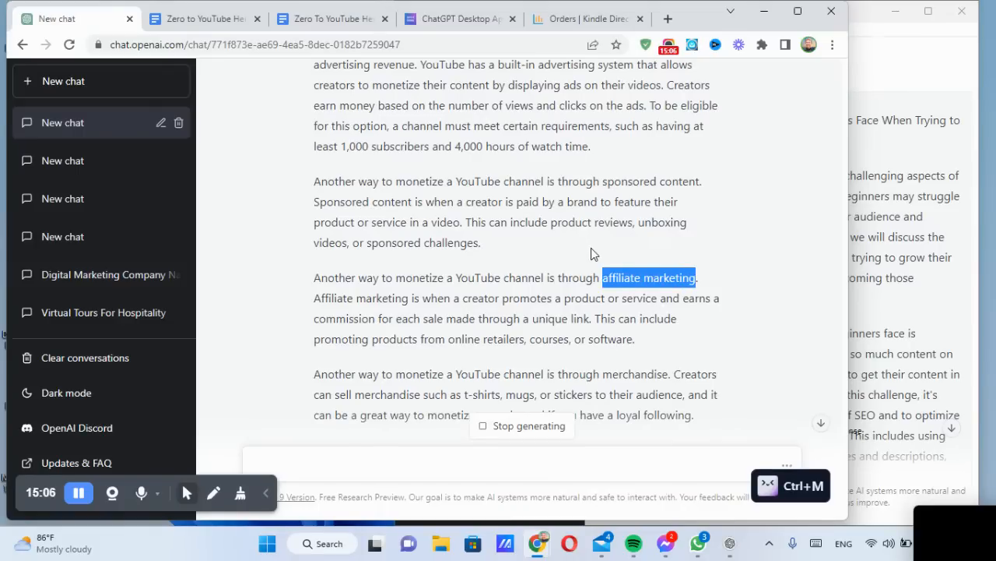
scroll(591, 253, "down", 3)
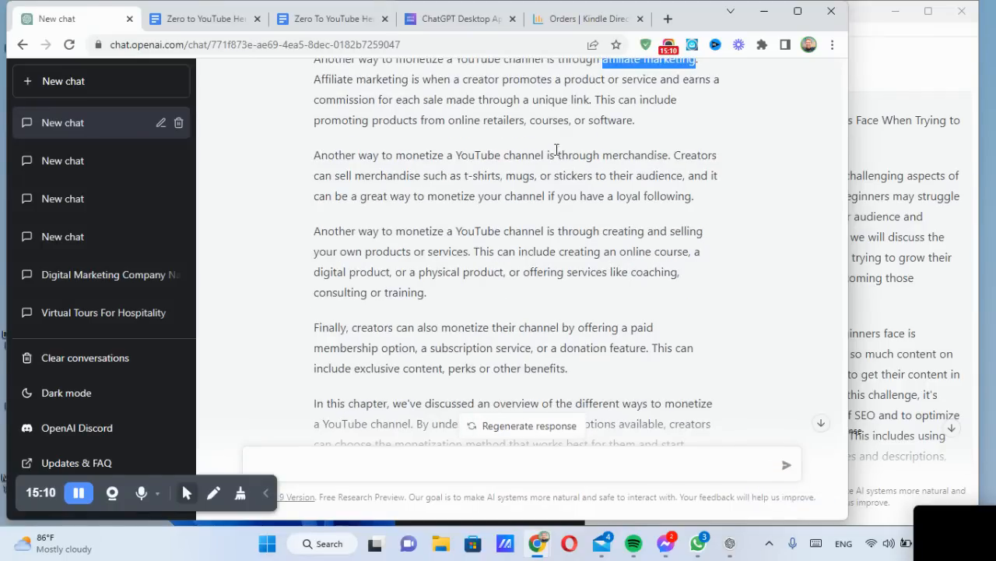
left_click_drag(586, 155, 683, 155)
key("ctrl+m")
left_click_drag(387, 250, 475, 251)
key("ctrl+m")
scroll(478, 270, "down", 1)
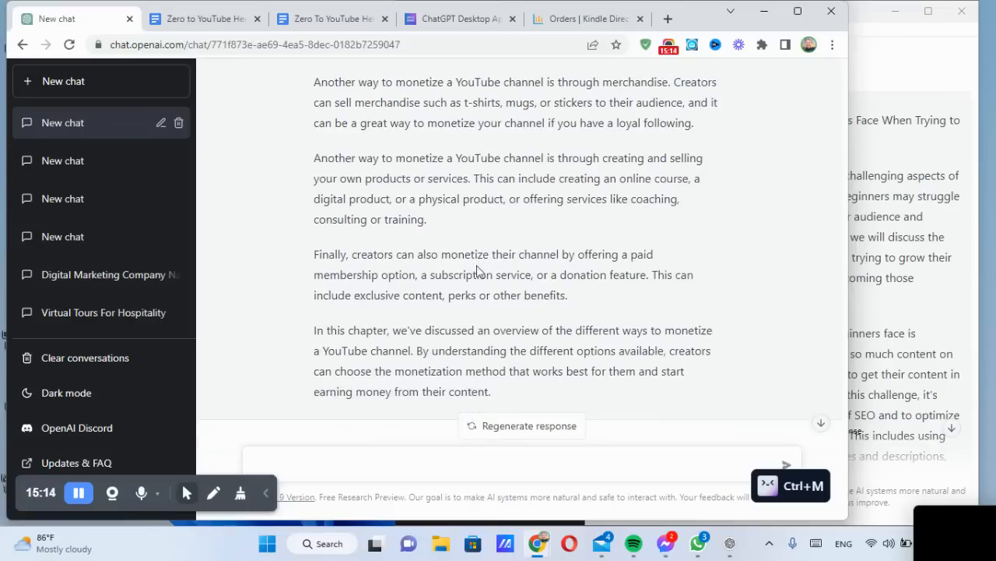
scroll(478, 270, "down", 1)
left_click_drag(502, 212, 612, 254)
key("ctrl+m")
left_click_drag(512, 233, 654, 235)
key("ctrl+m")
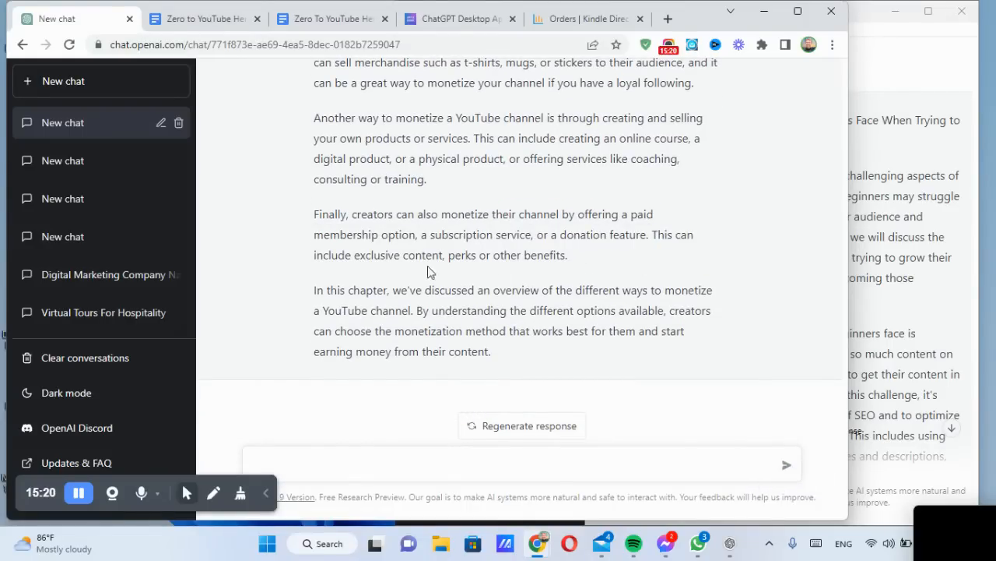
Copy the complete Chapter 11 response and paste it at the end of the Zero To YouTube Hero document
scroll(428, 271, "up", 7)
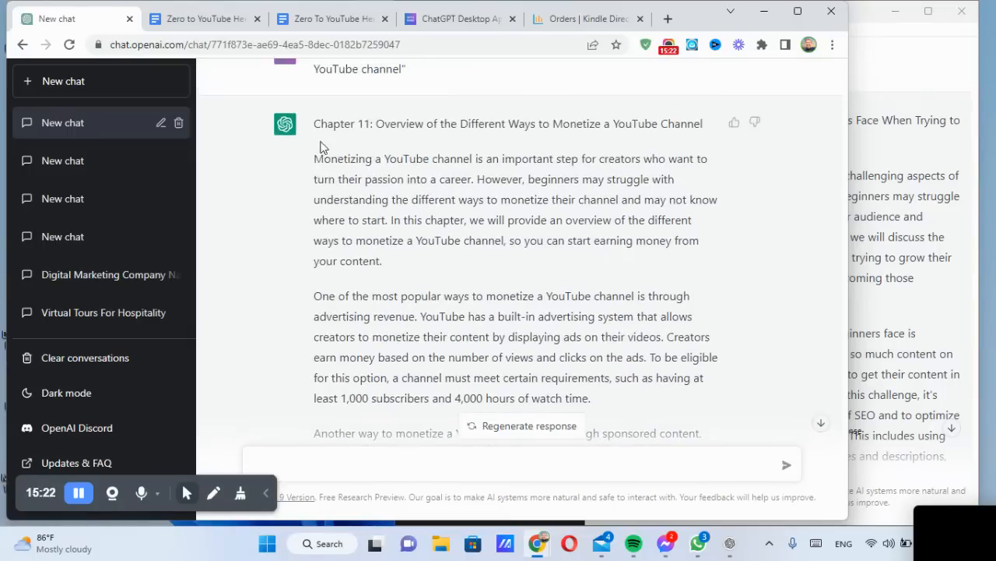
left_click_drag(317, 126, 541, 359)
key("ctrl+m")
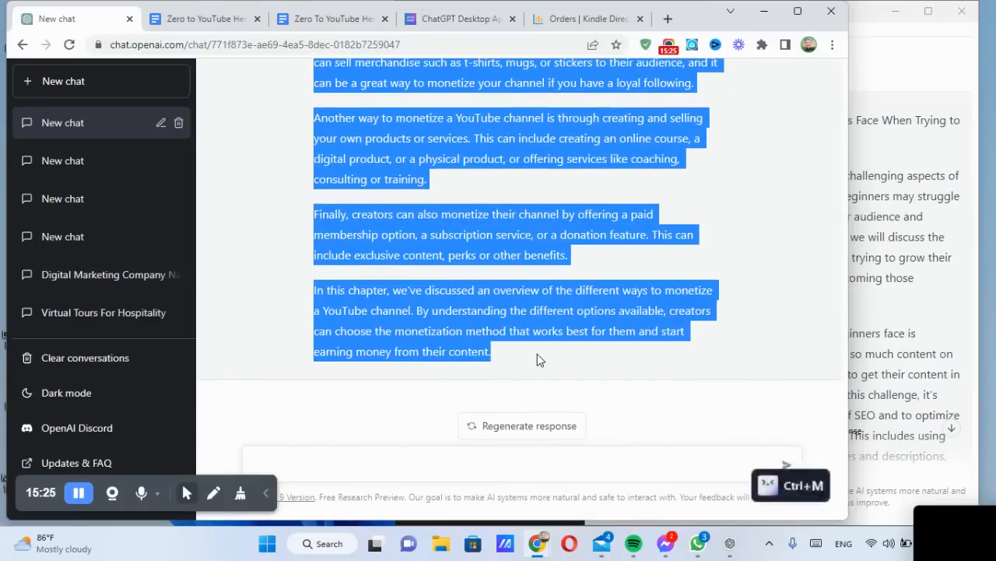
left_click(309, 20)
key("ctrl+v")
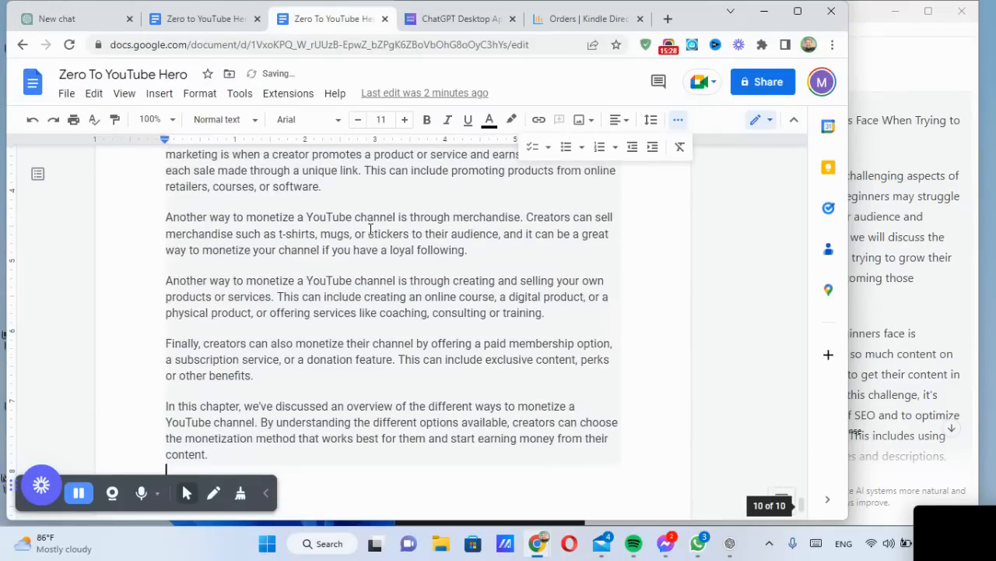
Clear the formatting of the whole pasted Chapter 11 text, from its title to the final paragraph
scroll(228, 374, "up", 4)
scroll(147, 245, "up", 5)
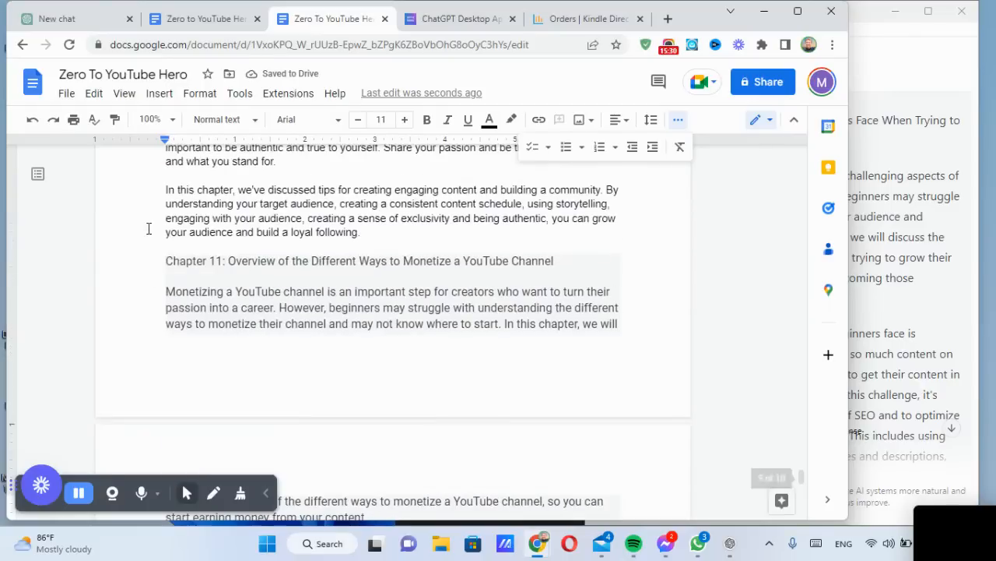
left_click_drag(167, 261, 325, 392)
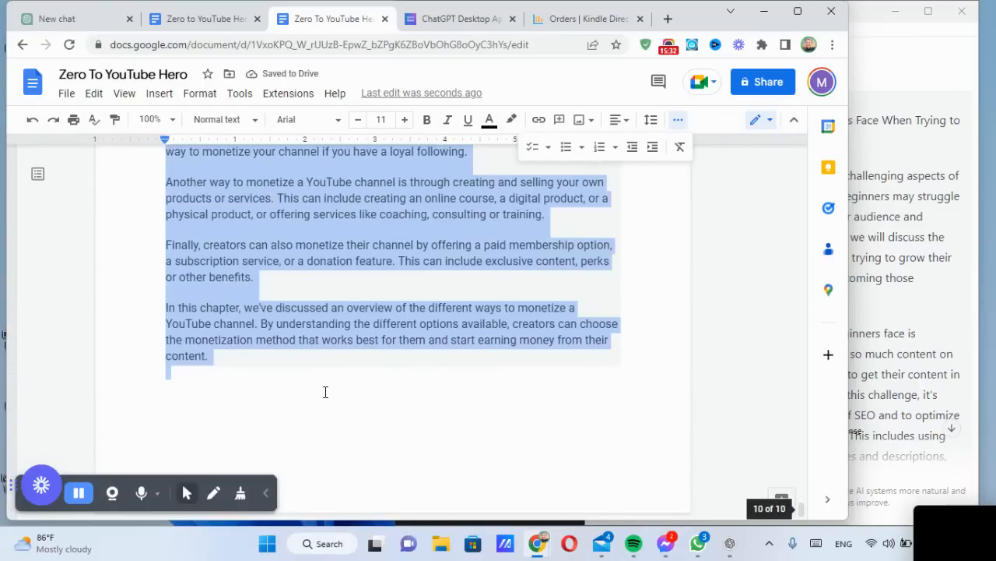
left_click(680, 147)
scroll(333, 314, "up", 5)
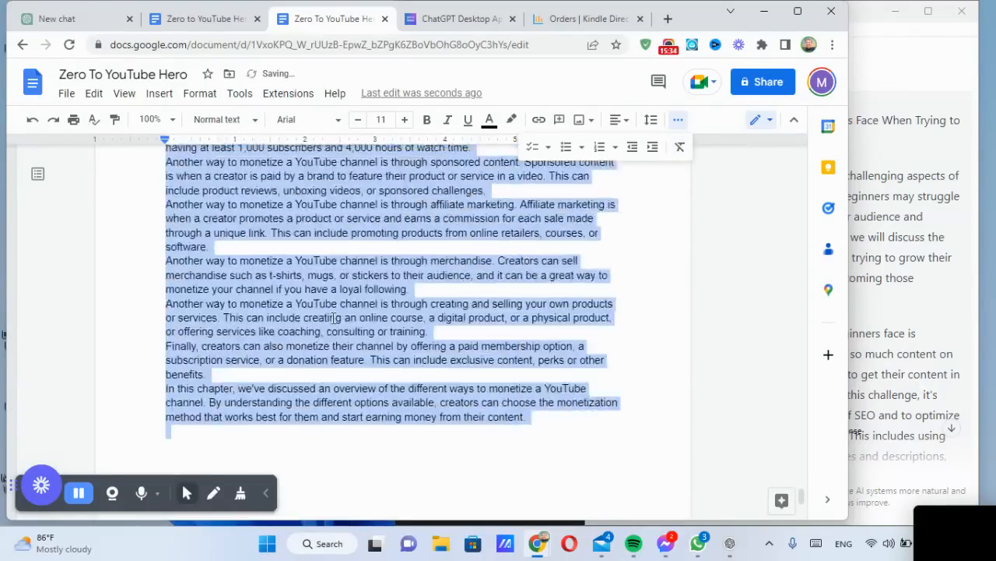
scroll(347, 333, "down", 2)
scroll(359, 348, "up", 5)
Add five line breaks and a page break after Chapter 10's last paragraph so Chapter 11 starts on a new page
left_click(367, 279)
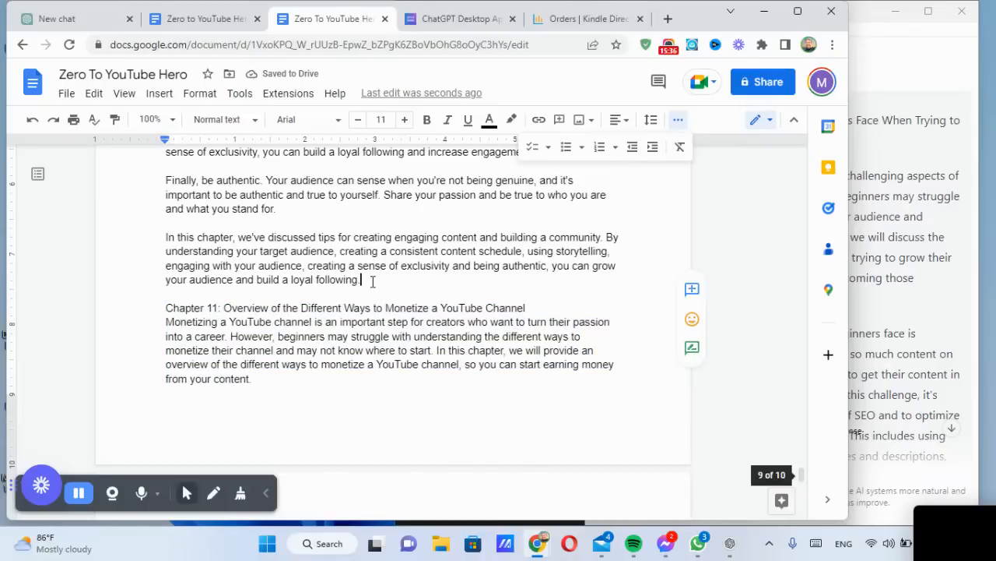
key("Return")
key("Return")
key("Return")
key("Return")
key("Return")
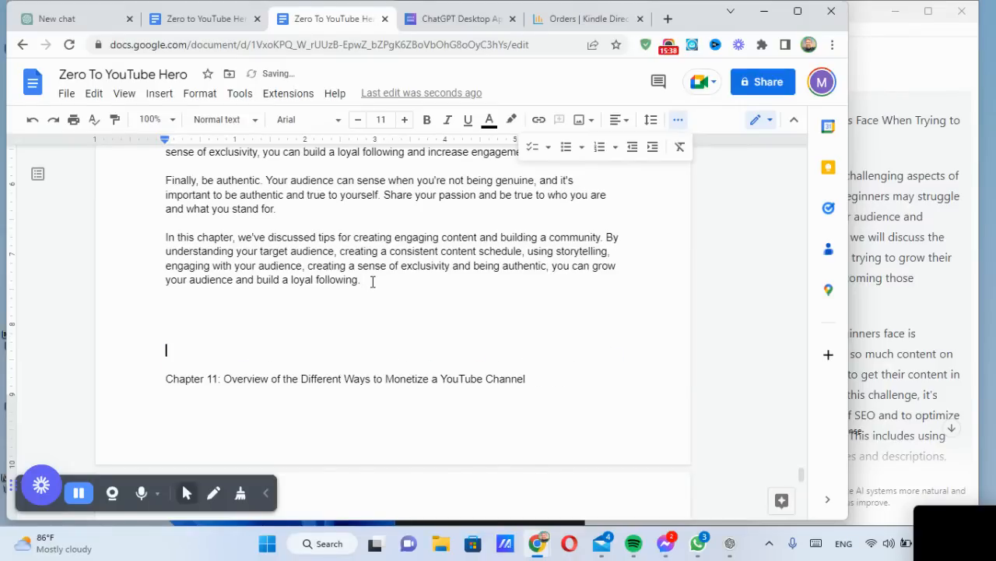
key("ctrl+Return")
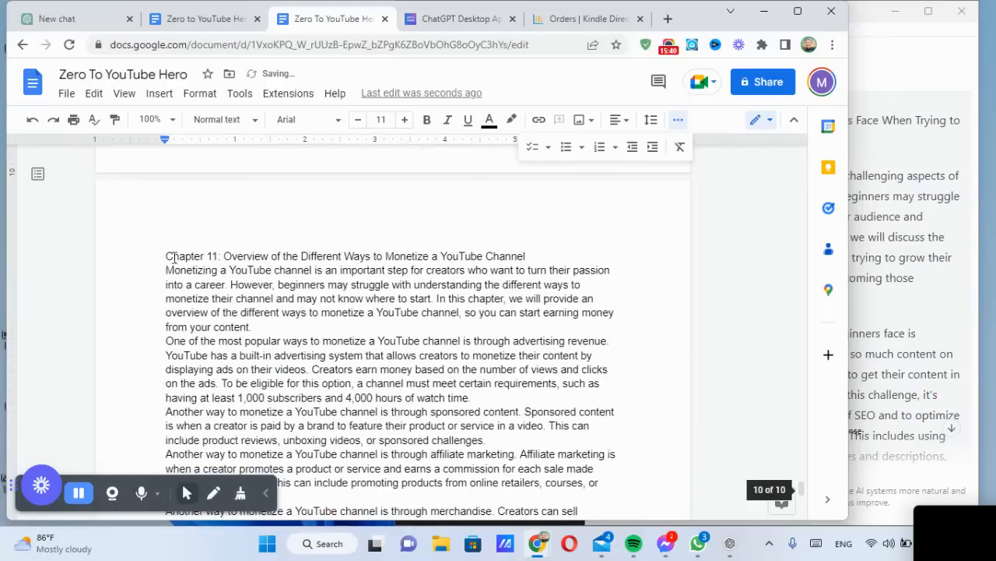
Make the Chapter 11 title bold and insert a blank line beneath it
key("shift+Down")
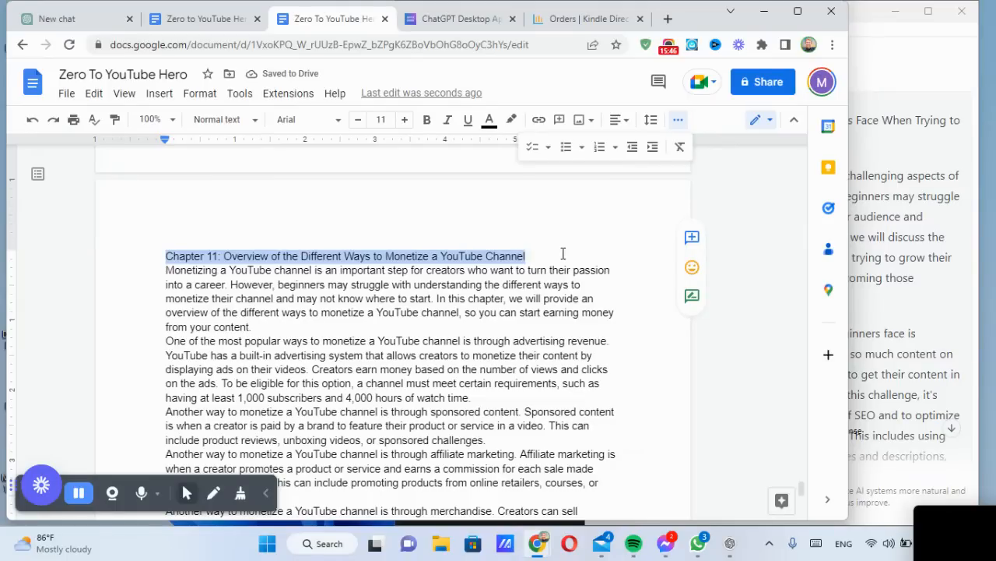
key("ctrl+b")
key("End")
key("Return")
Insert a blank line after each of Chapter 11's introduction, advertising revenue, sponsored content and affiliate marketing paragraphs
left_click(422, 340)
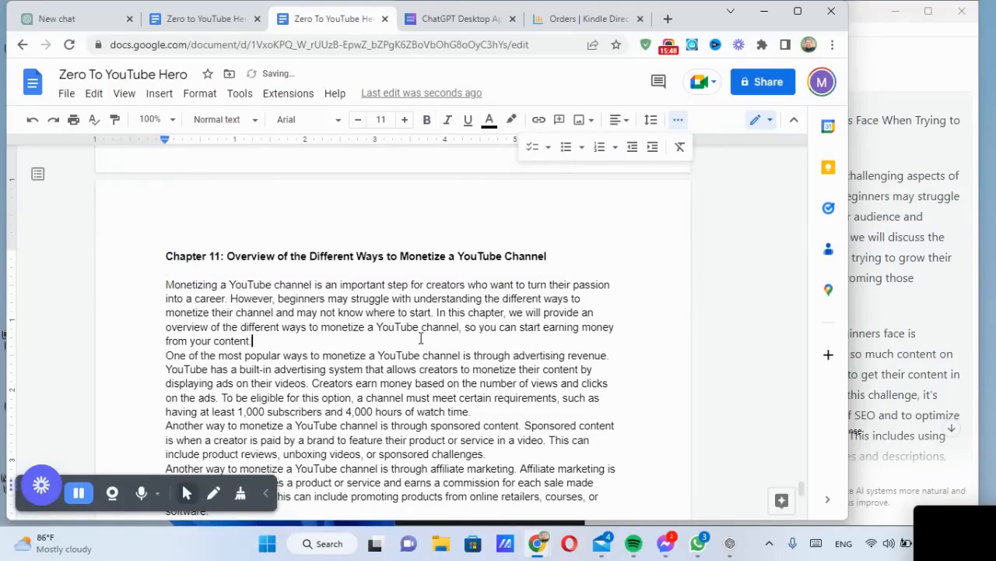
key("Return")
scroll(478, 300, "down", 2)
left_click(484, 282)
key("Return")
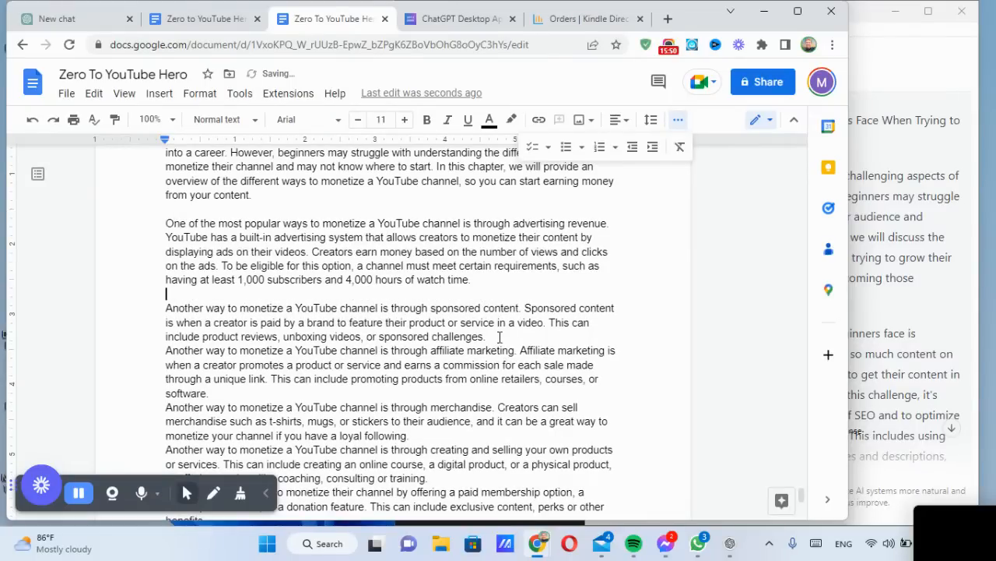
key("Down")
key("Down")
key("Down")
key("End")
key("Return")
left_click(234, 405)
key("Return")
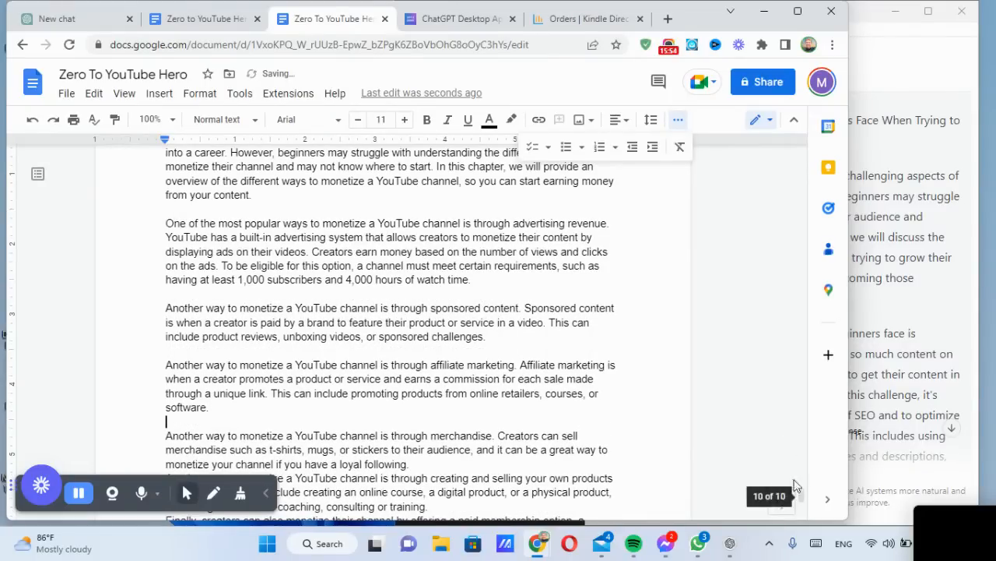
Insert a blank line after each of Chapter 11's merchandise, own-products and paid-membership paragraphs, and delete the extra line at the chapter's end
scroll(425, 329, "down", 2)
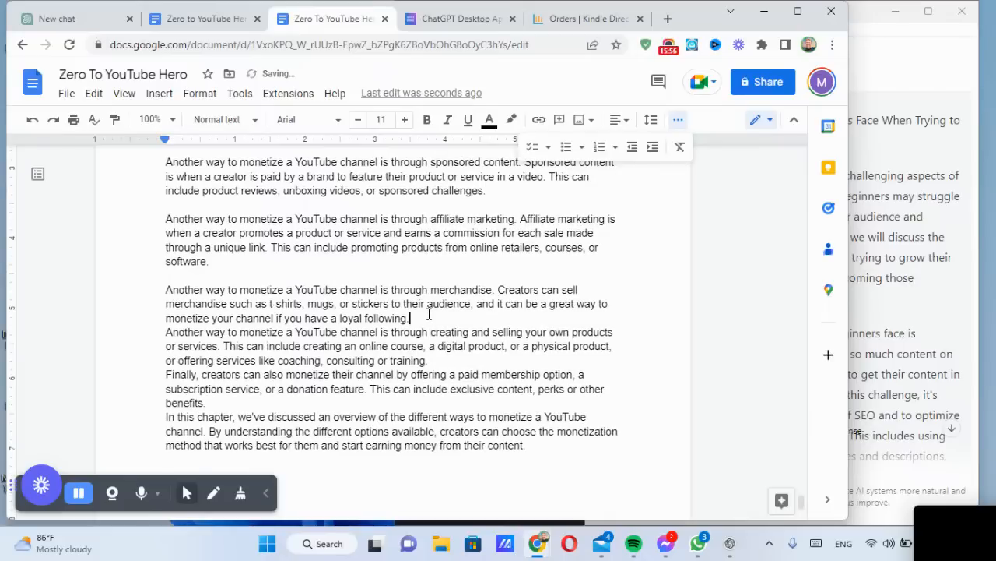
key("Return")
left_click(444, 376)
key("Return")
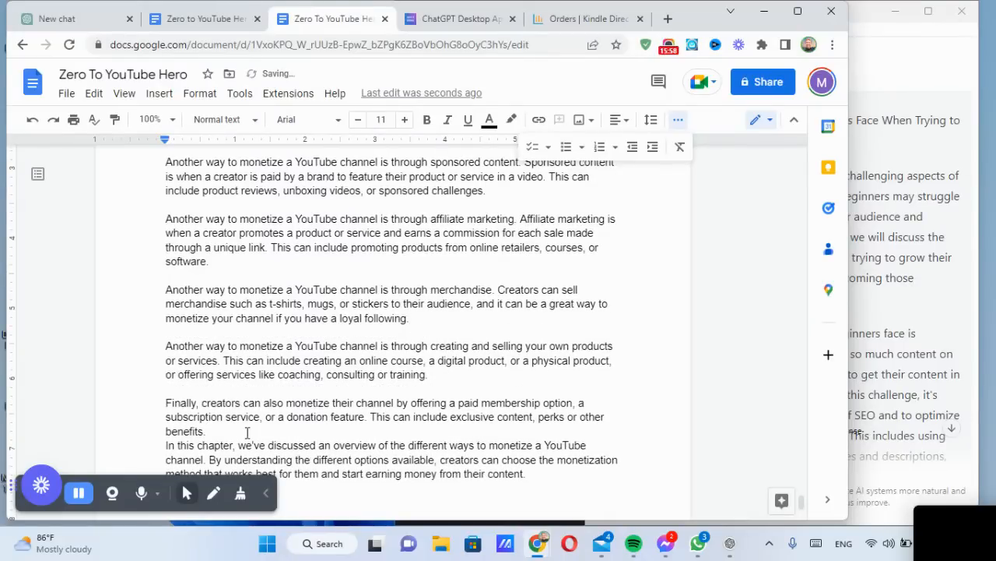
left_click(246, 432)
key("Return")
scroll(572, 313, "down", 2)
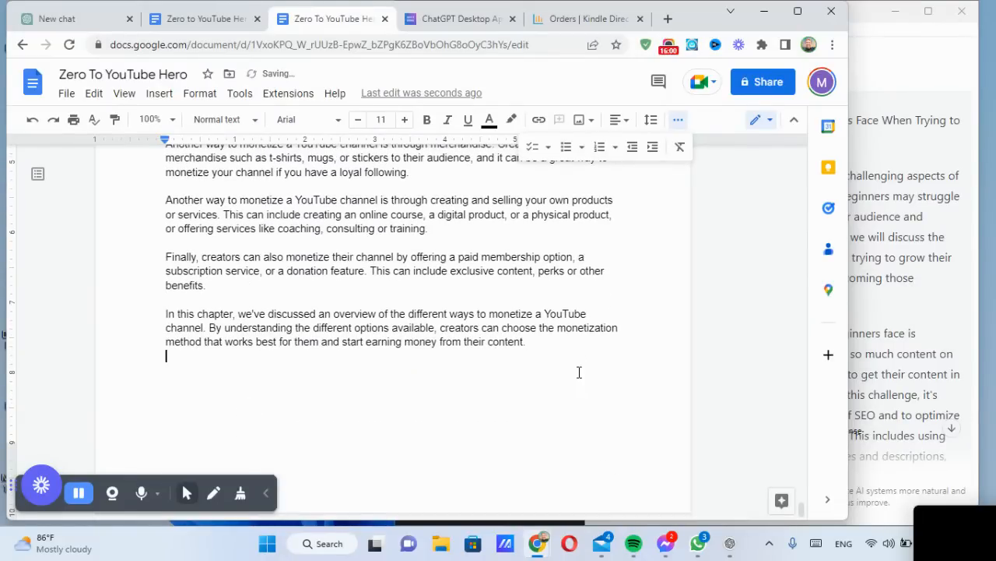
key("BackSpace")
Copy the section V bullet "Tips for reaching the threshold of views and subscribers required to start earning money" from the book outline document
left_click(210, 22)
left_click(203, 327)
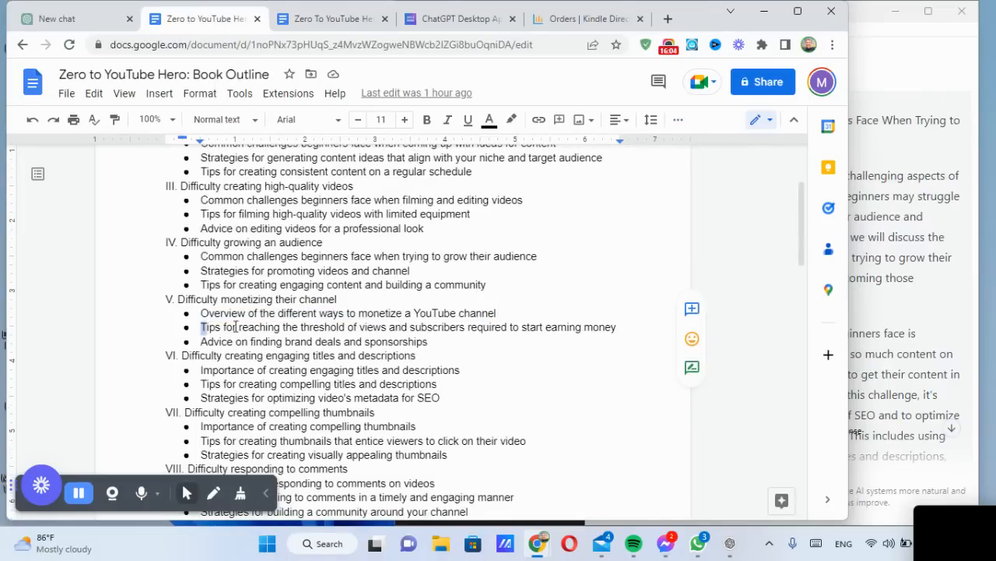
left_click_drag(201, 327, 617, 327)
key("ctrl+c")
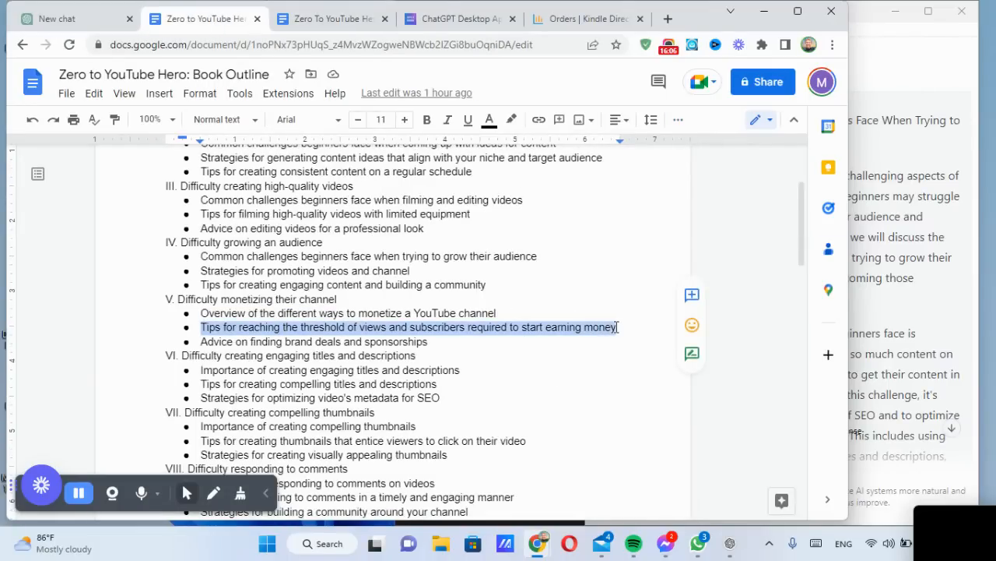
Switch to ChatGPT and send the prompt "Write a book chapter about" followed by the copied outline bullet in quotation marks
left_click(90, 16)
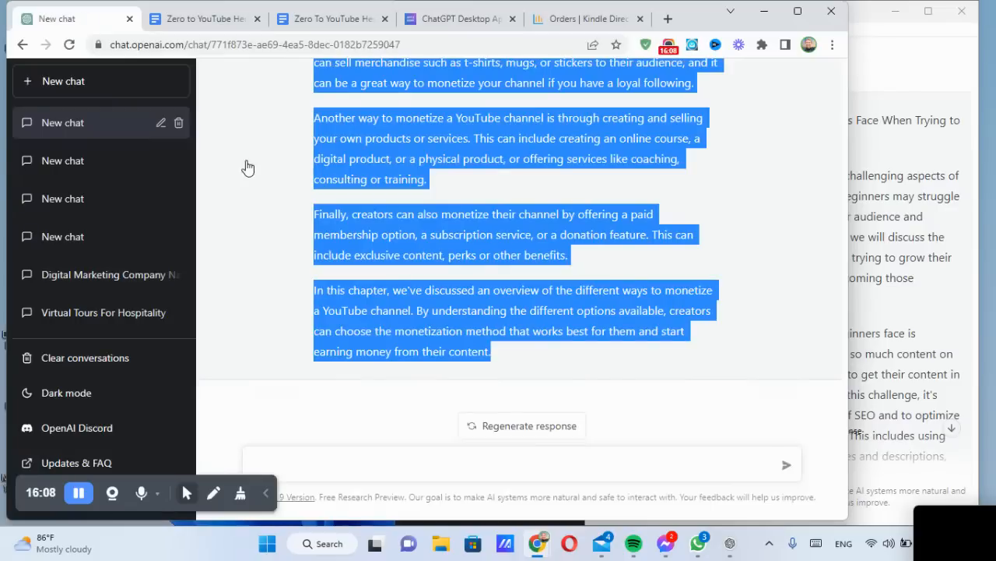
left_click(419, 456)
type("Write a book chapter about \"")
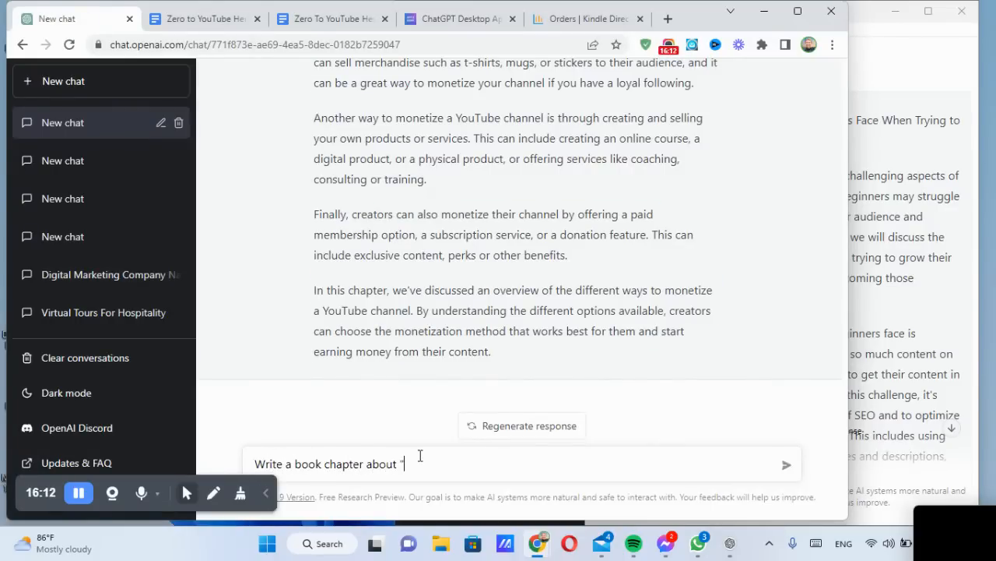
key("ctrl+v")
type("\"")
key("Return")
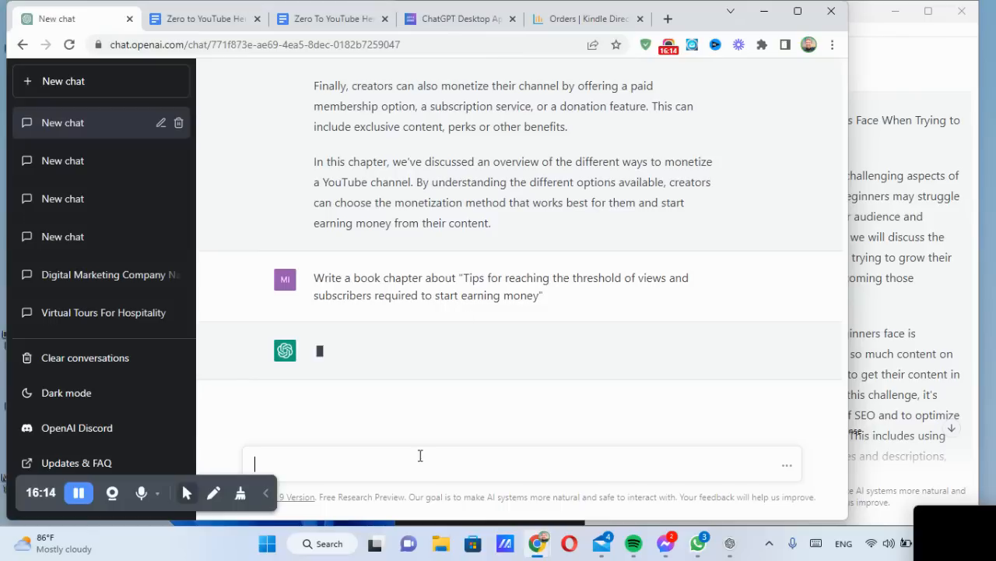
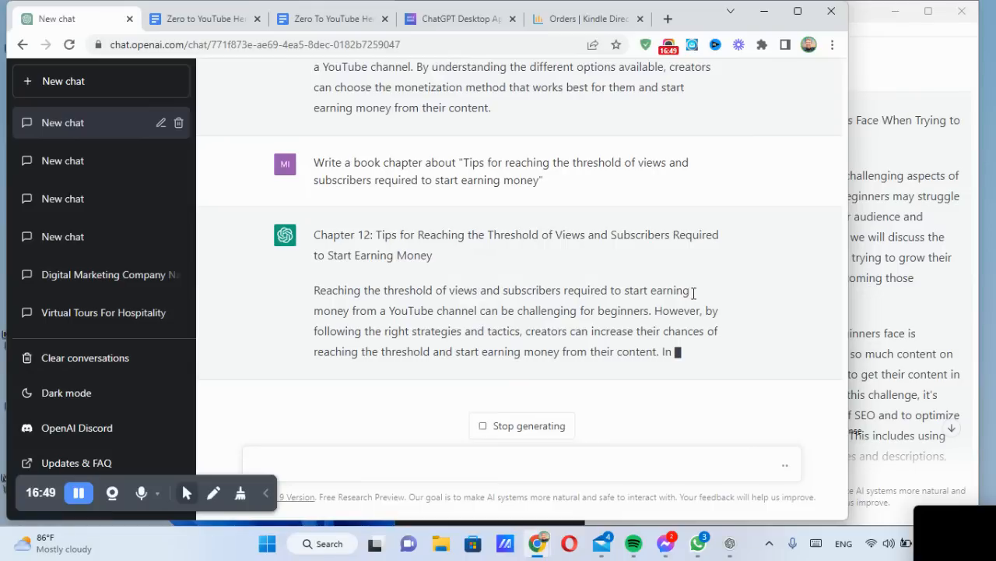
Read through the Chapter 12 text as it generates, checking its introduction and how each tip paragraph begins
left_click_drag(314, 269, 635, 310)
key("ctrl+m")
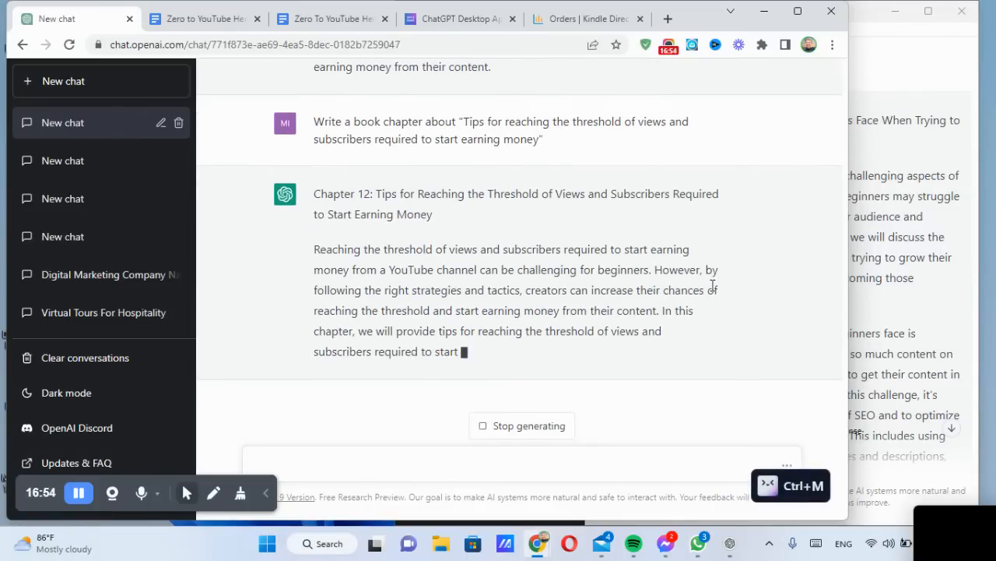
left_click_drag(388, 293, 594, 291)
left_click(594, 290)
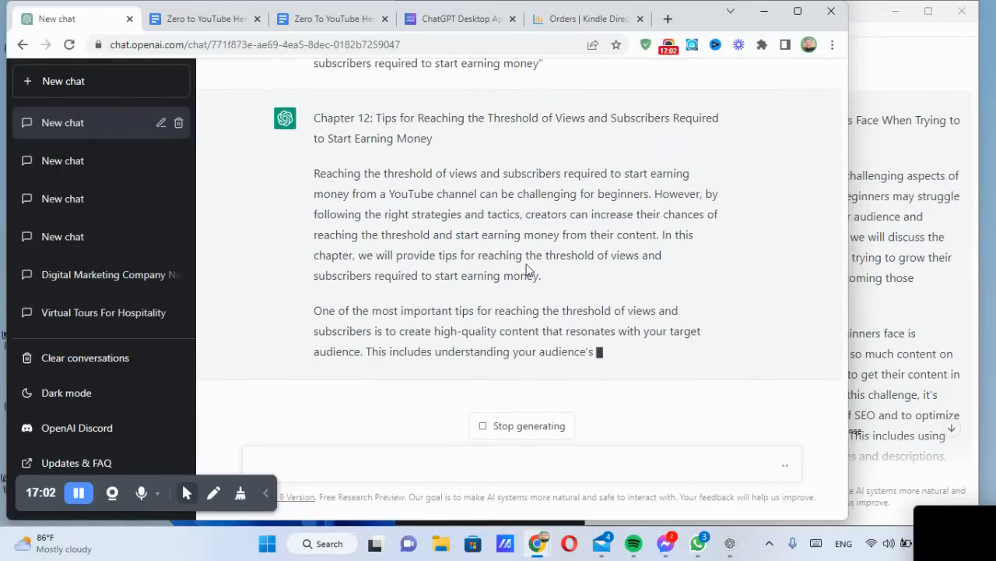
left_click_drag(452, 256, 622, 270)
left_click(623, 269)
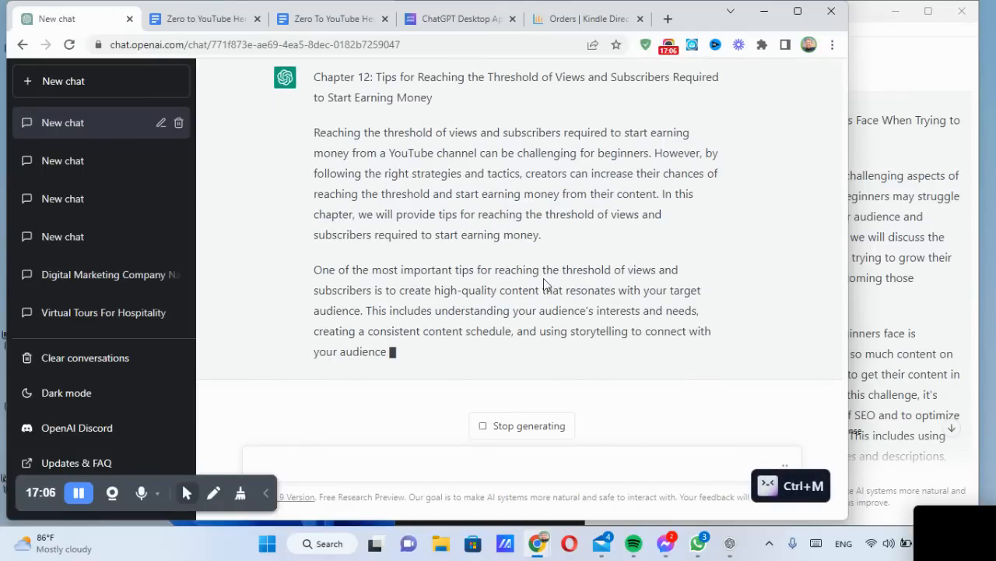
left_click_drag(540, 257, 702, 258)
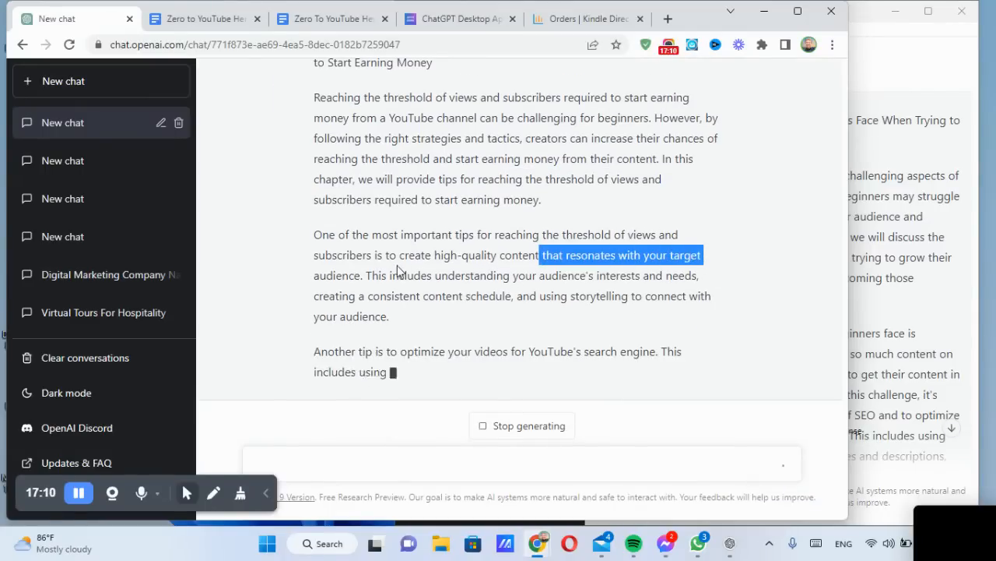
left_click_drag(449, 256, 703, 257)
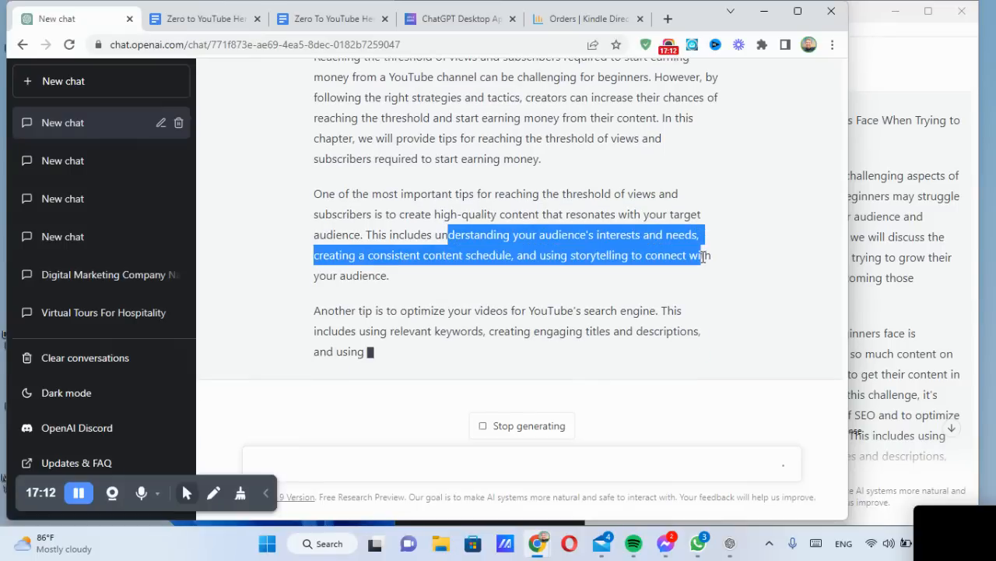
key("ctrl+m")
left_click(705, 265)
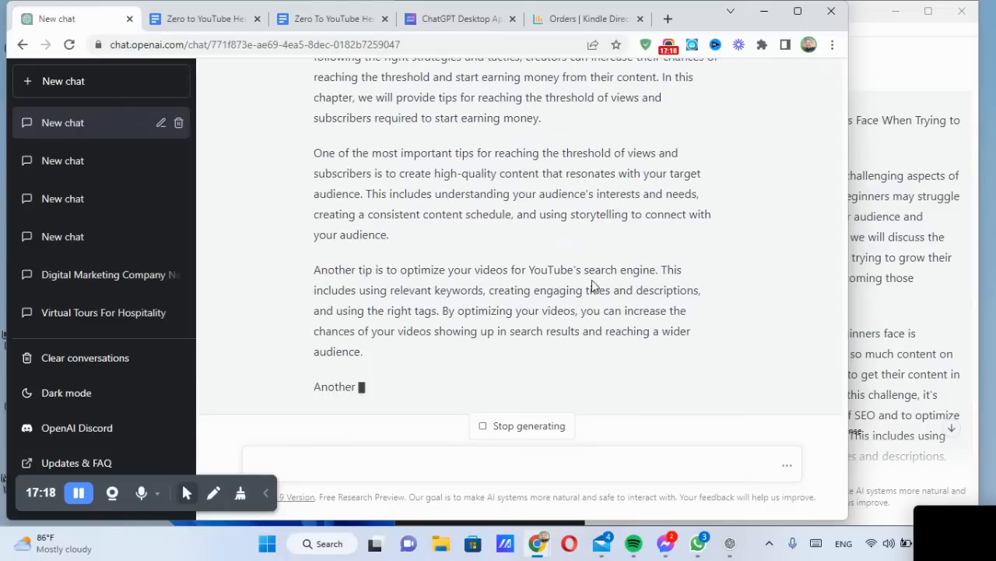
left_click_drag(540, 234, 660, 234)
key("ctrl+m")
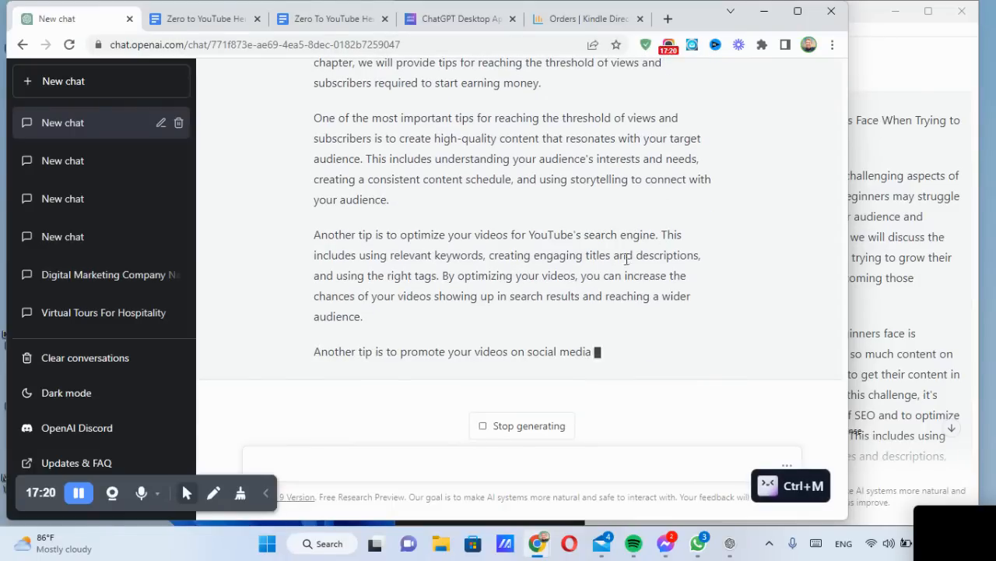
left_click_drag(314, 331, 619, 327)
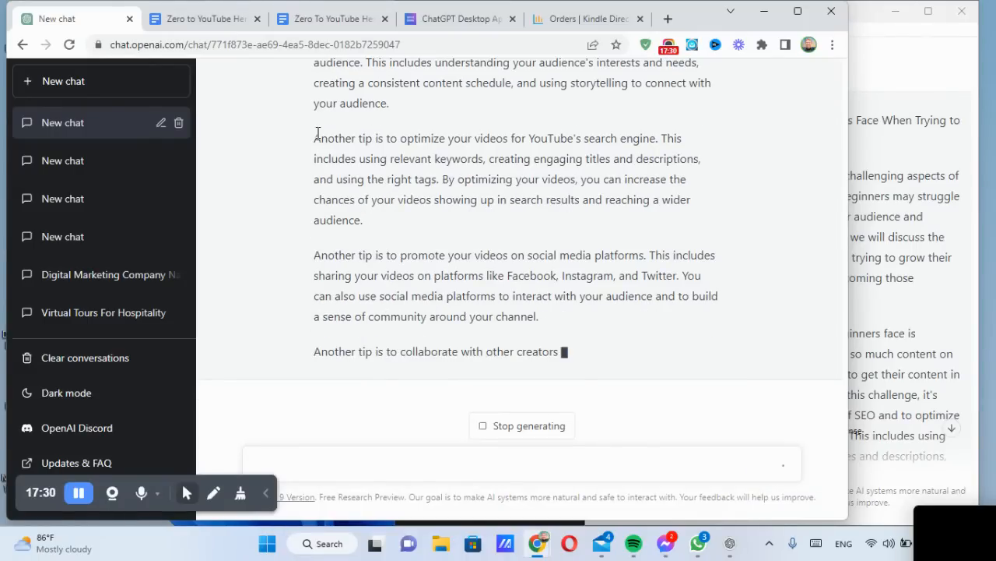
left_click_drag(314, 137, 383, 138)
left_click_drag(314, 234, 372, 234)
left_click_drag(313, 331, 375, 331)
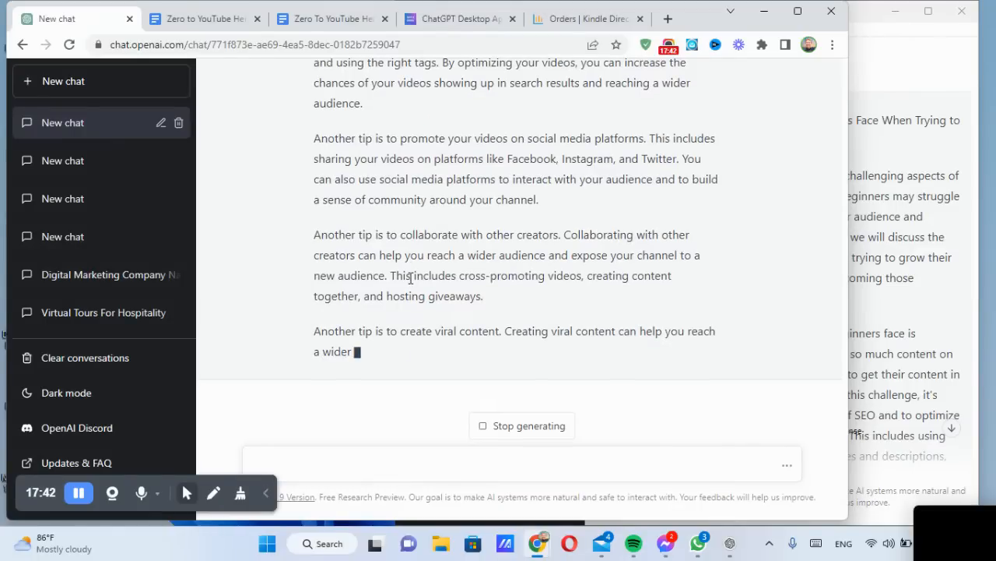
Switch to the Zero To YouTube Hero document, examine Chapter 2's numbered list of content idea strategies, and return to the end of Chapter 11
left_click(324, 24)
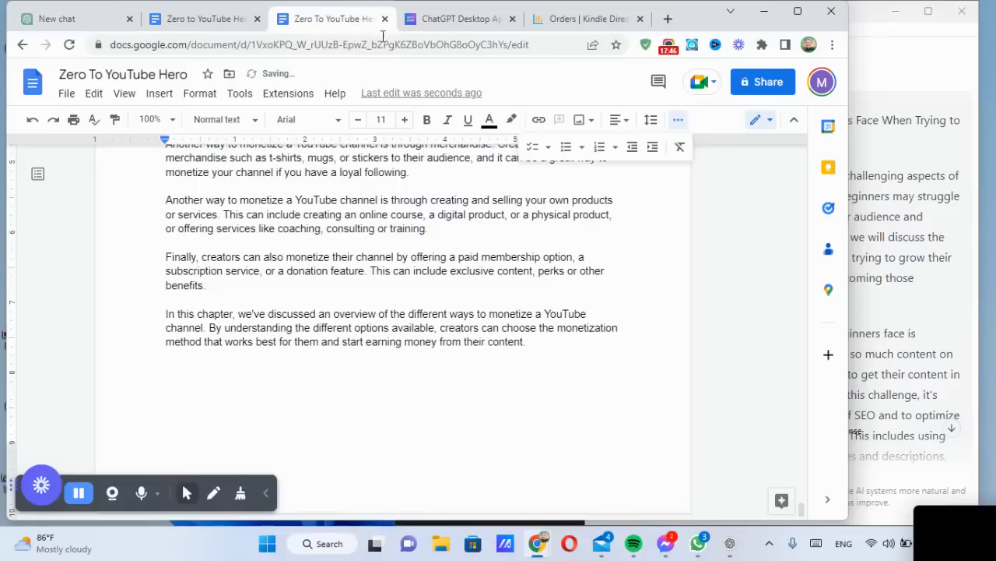
scroll(701, 331, "up", 10)
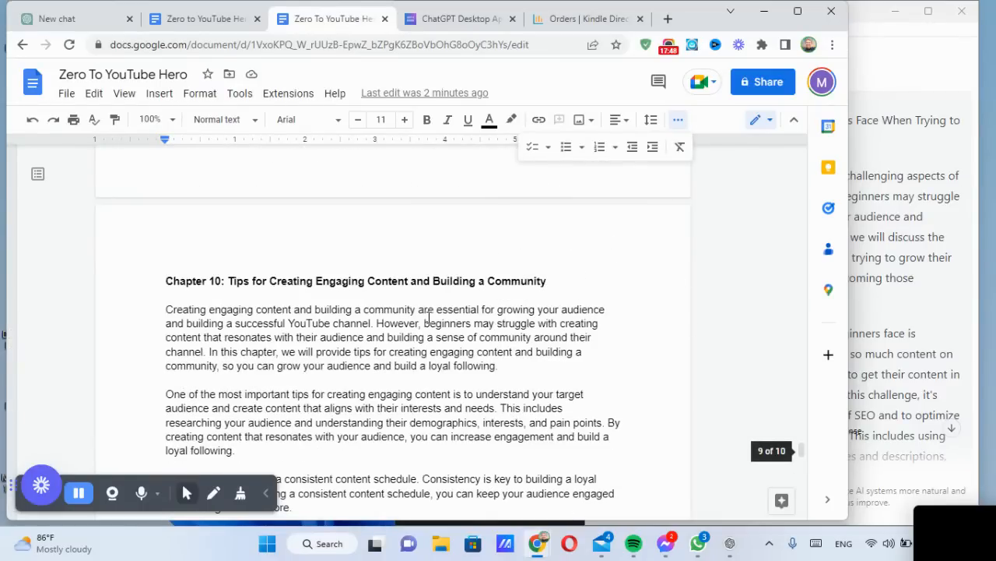
scroll(429, 317, "up", 20)
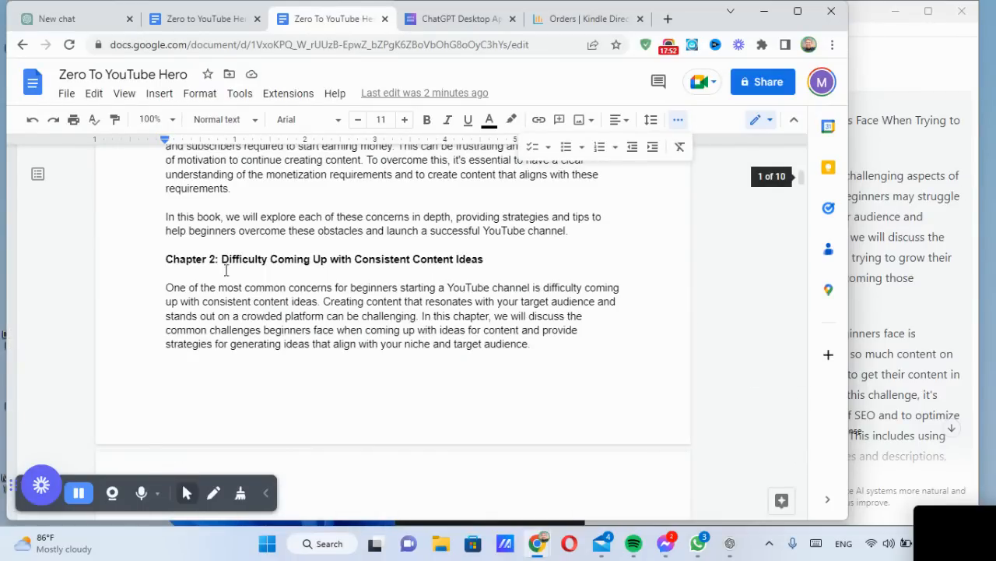
scroll(229, 272, "up", 6)
scroll(248, 278, "down", 9)
scroll(249, 279, "down", 8)
scroll(195, 228, "up", 3)
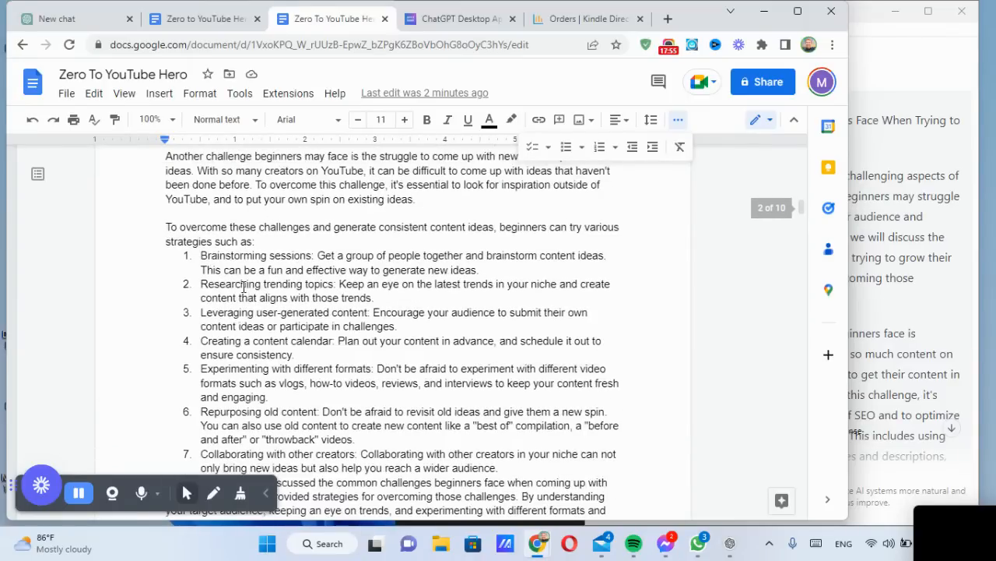
triple_click(170, 223)
left_click(255, 241)
left_click_drag(203, 256, 340, 425)
left_click(340, 425)
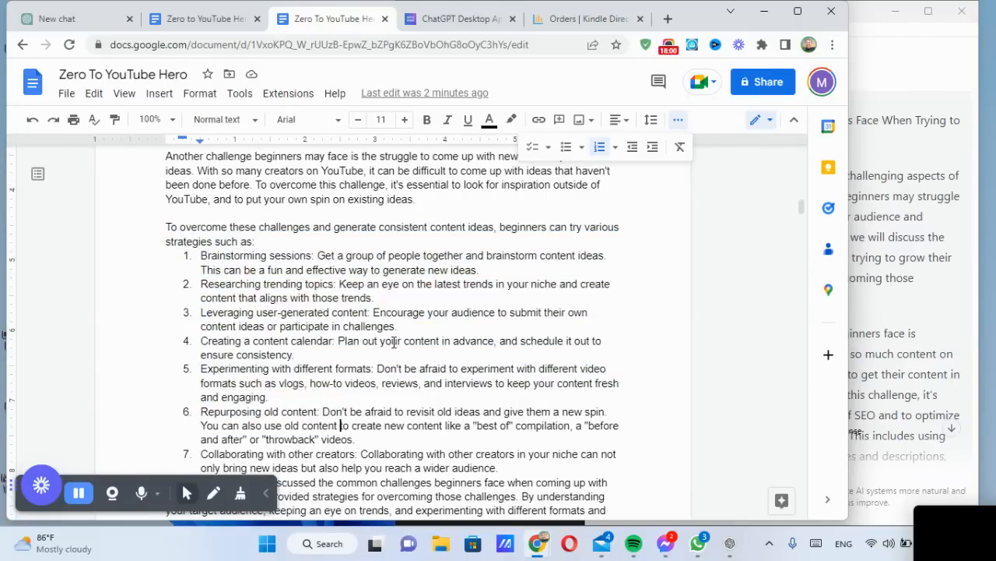
scroll(396, 343, "down", 2)
left_click_drag(201, 187, 317, 186)
left_click(317, 187)
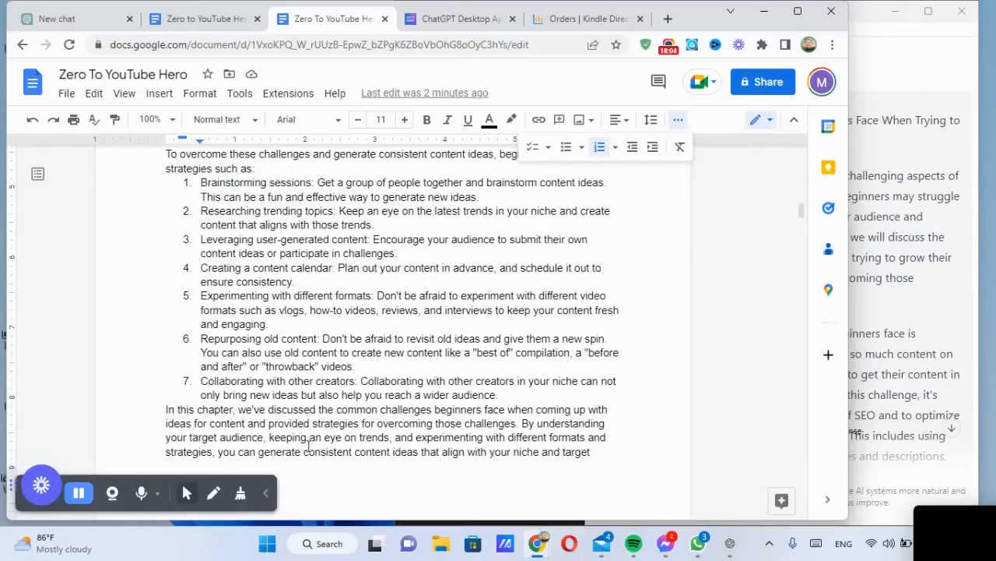
left_click_drag(802, 210, 802, 509)
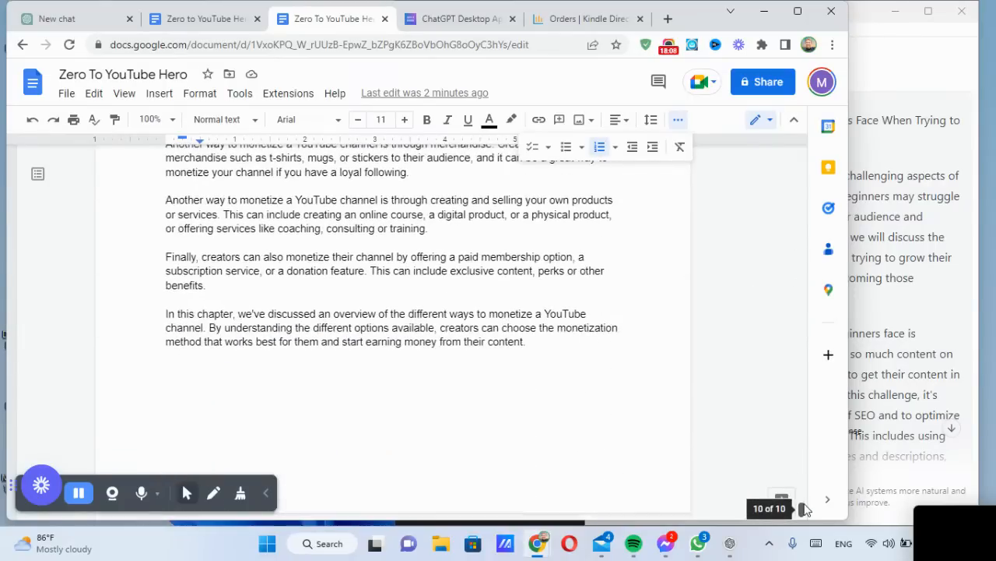
left_click(594, 408)
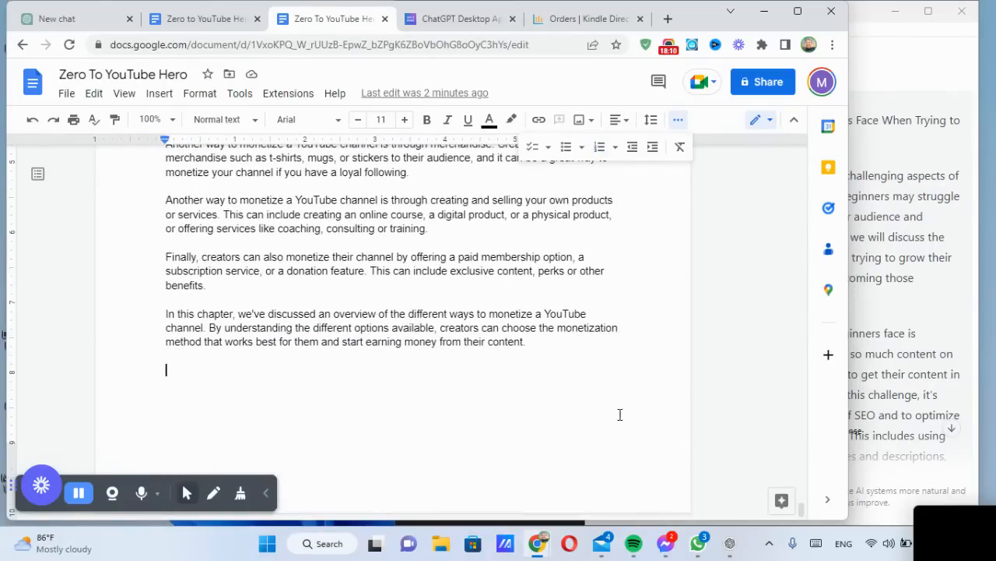
Switch back to ChatGPT and send "Keep going" to continue Chapter 12 from its cut-off closing paragraph
left_click(90, 19)
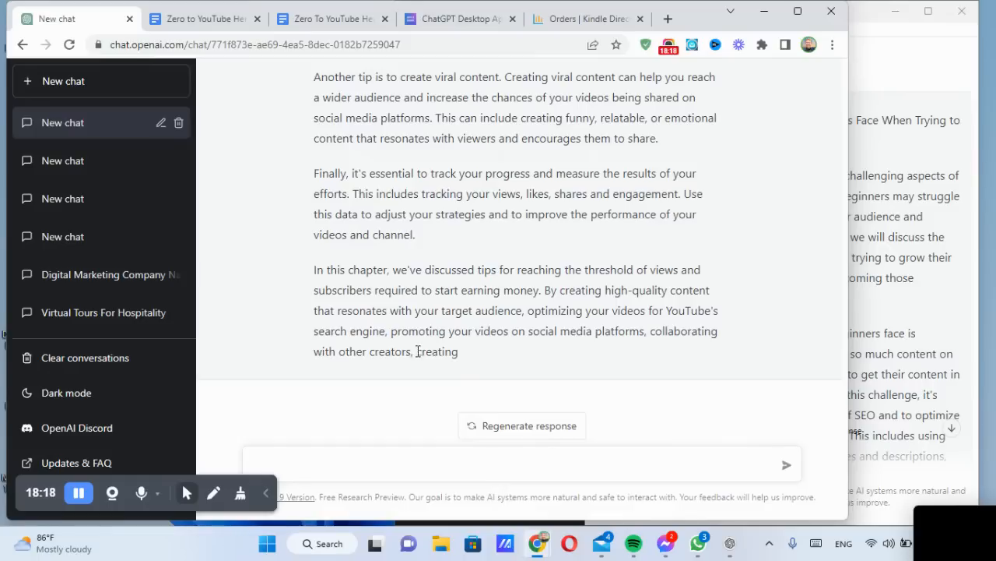
left_click_drag(412, 351, 465, 355)
key("ctrl+m")
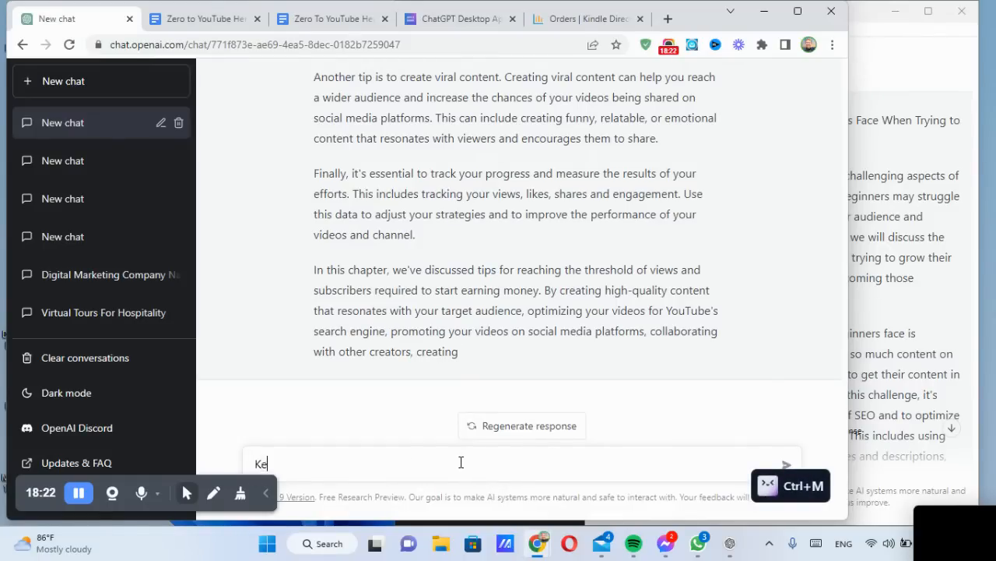
key("Return")
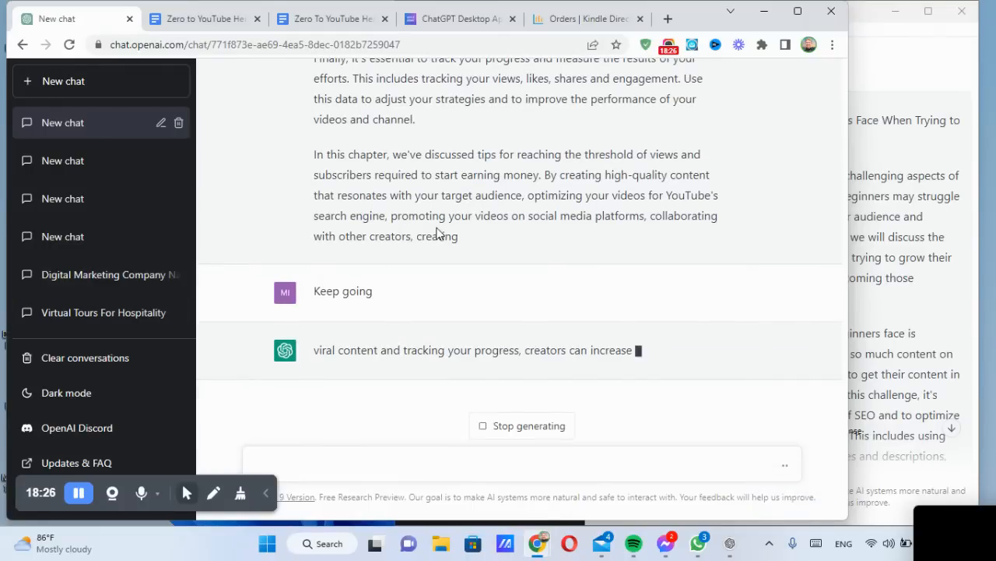
Examine how ChatGPT's continuation picks up from the cut-off Chapter 12 text above it
left_click_drag(313, 331, 509, 331)
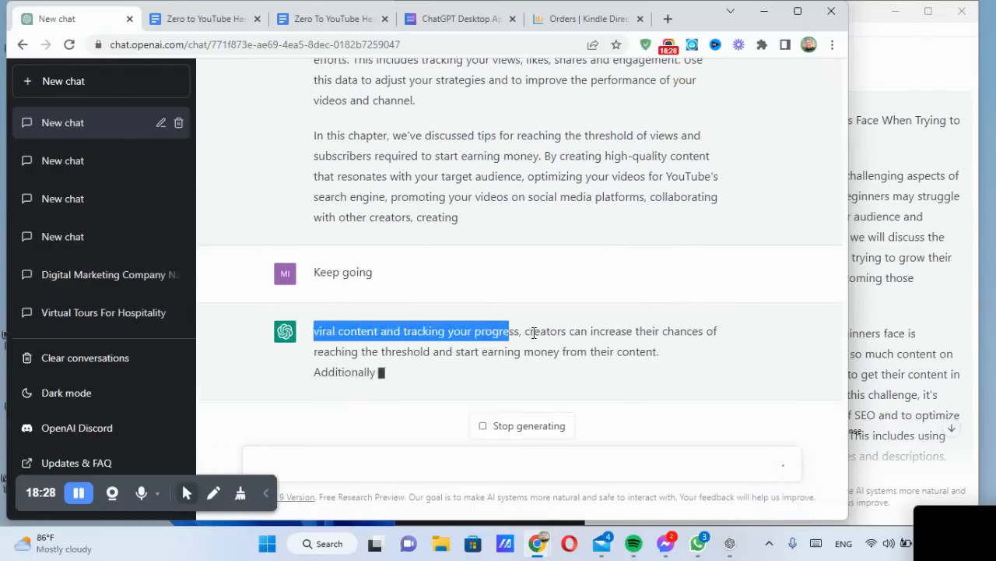
key("ctrl+m")
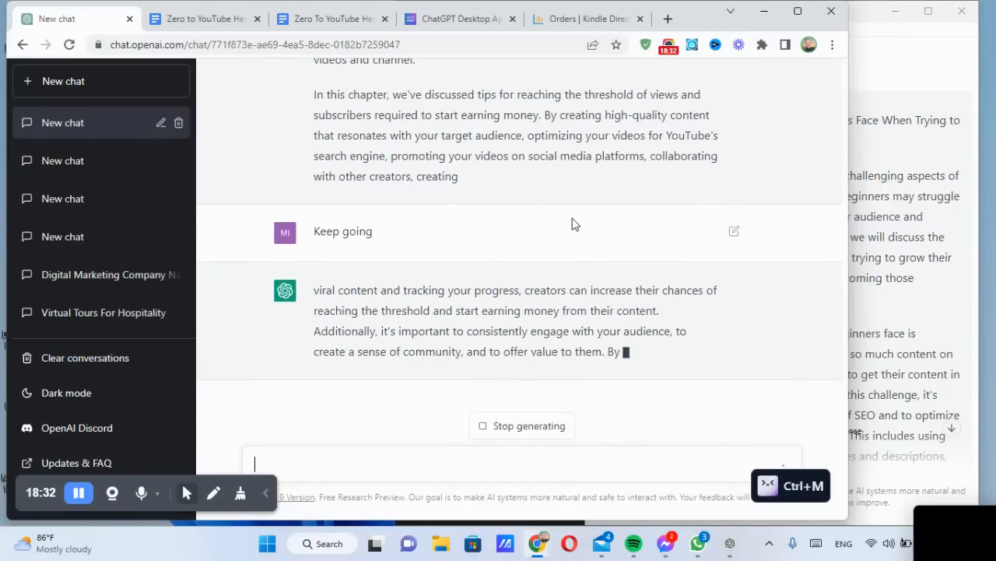
scroll(473, 282, "up", 4)
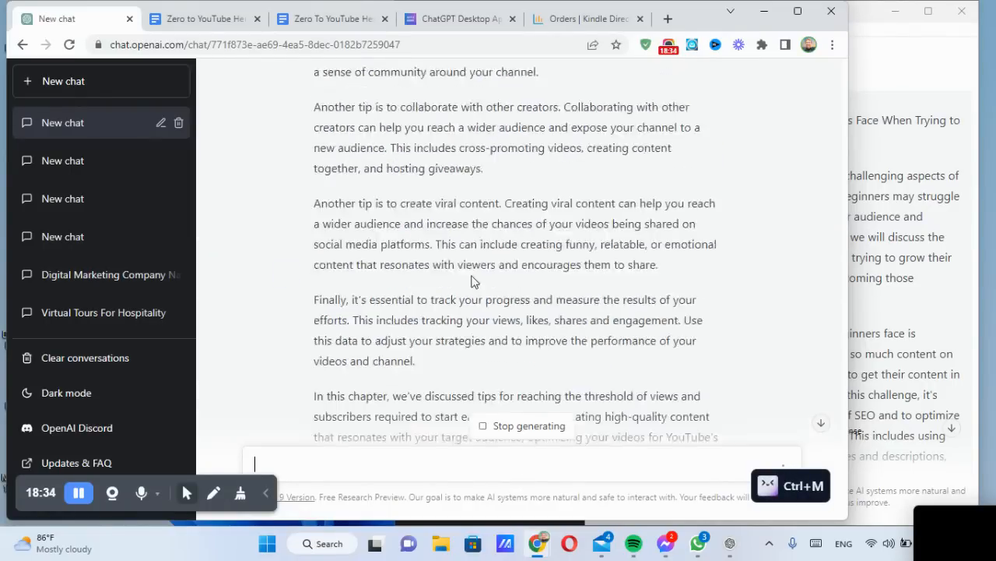
scroll(471, 282, "up", 10)
left_click_drag(313, 285, 513, 282)
key("ctrl+m")
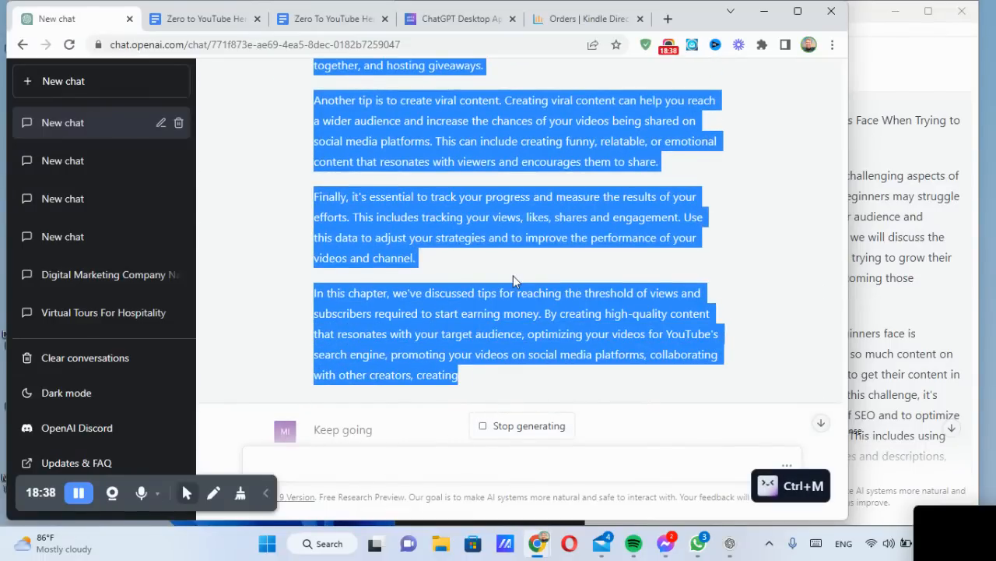
scroll(515, 275, "down", 4)
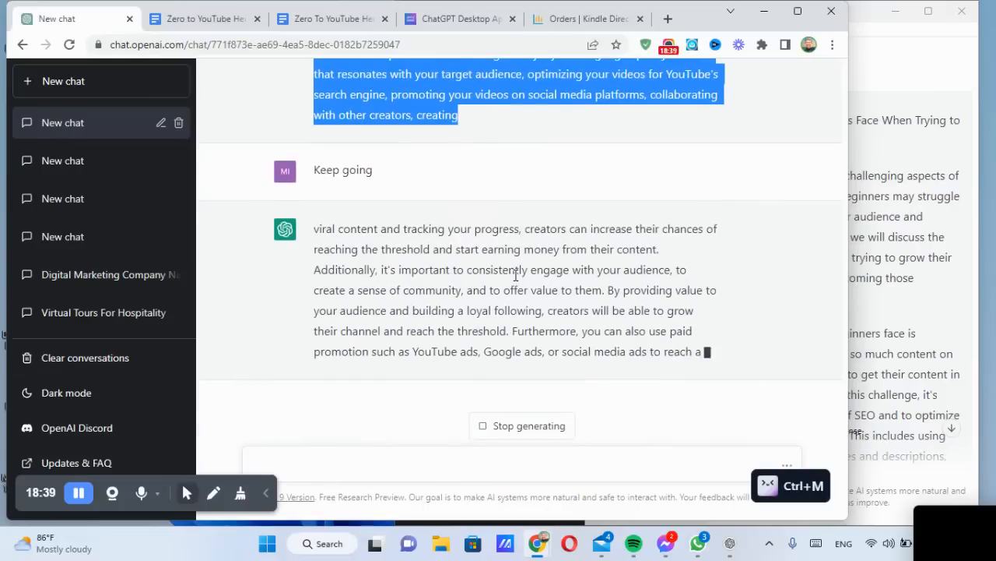
left_click(453, 460)
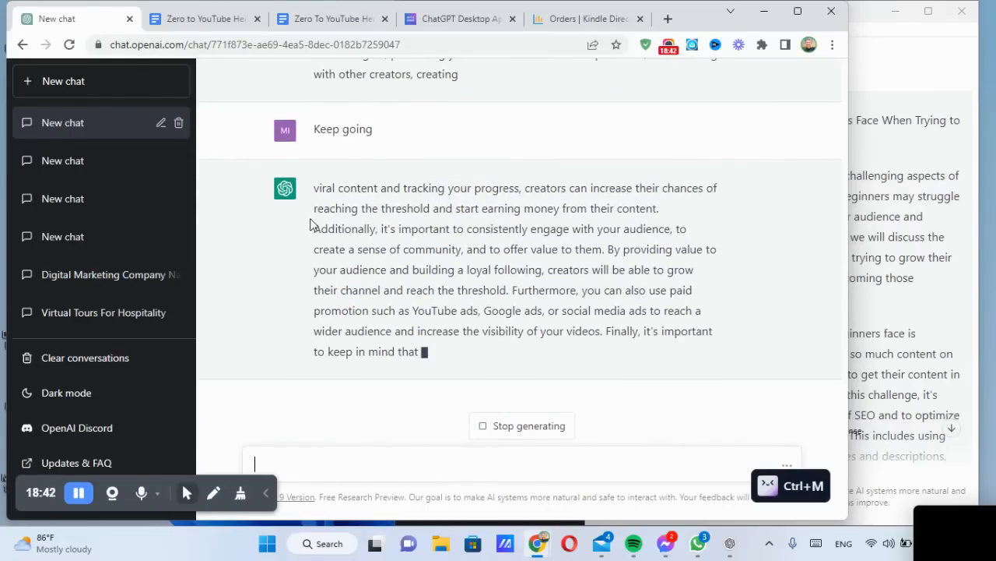
Paste the Chapter 12 text after Chapter 11 in the Zero To YouTube Hero document and append ChatGPT's continuation to its cut-off last sentence
left_click(329, 18)
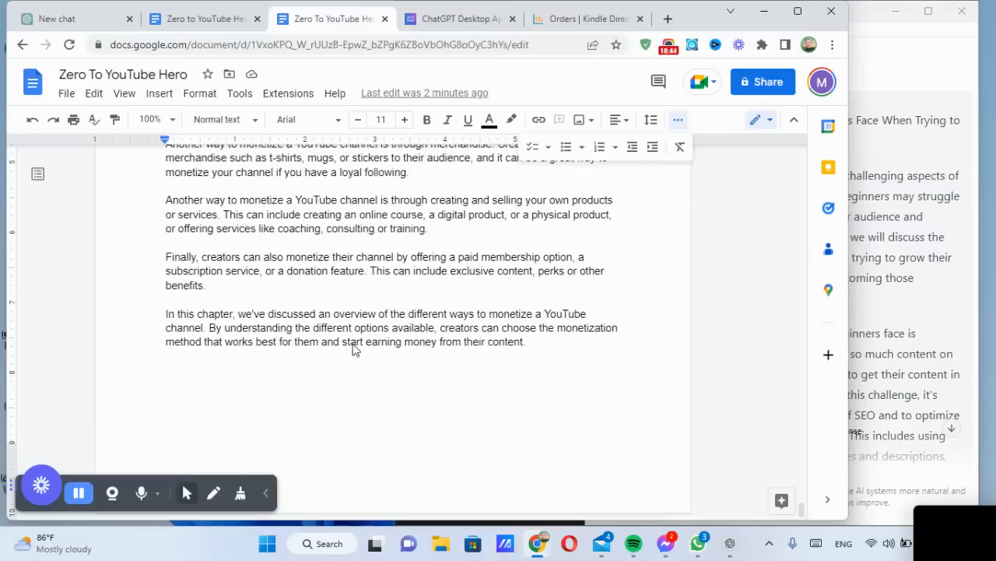
key("ctrl+v")
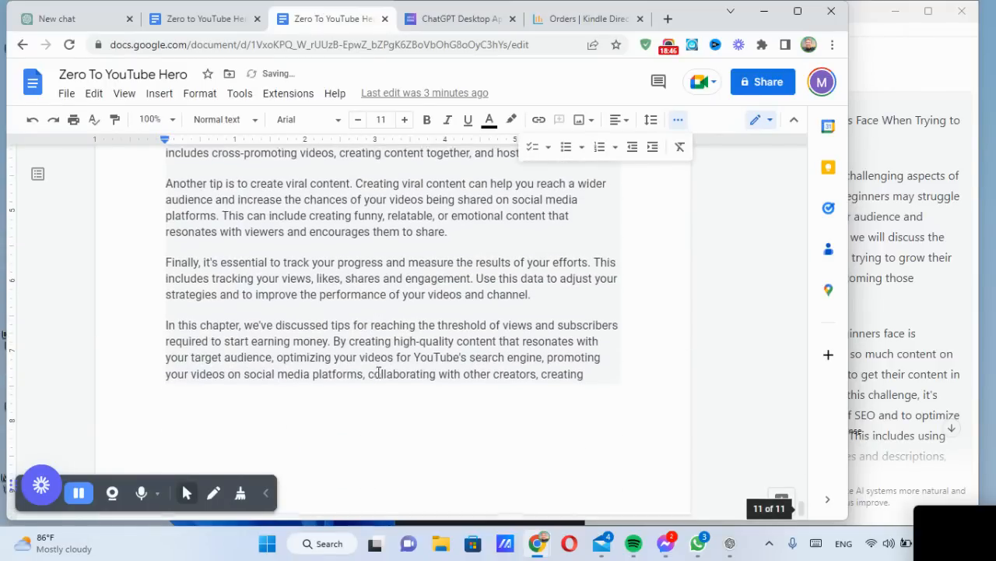
left_click(41, 27)
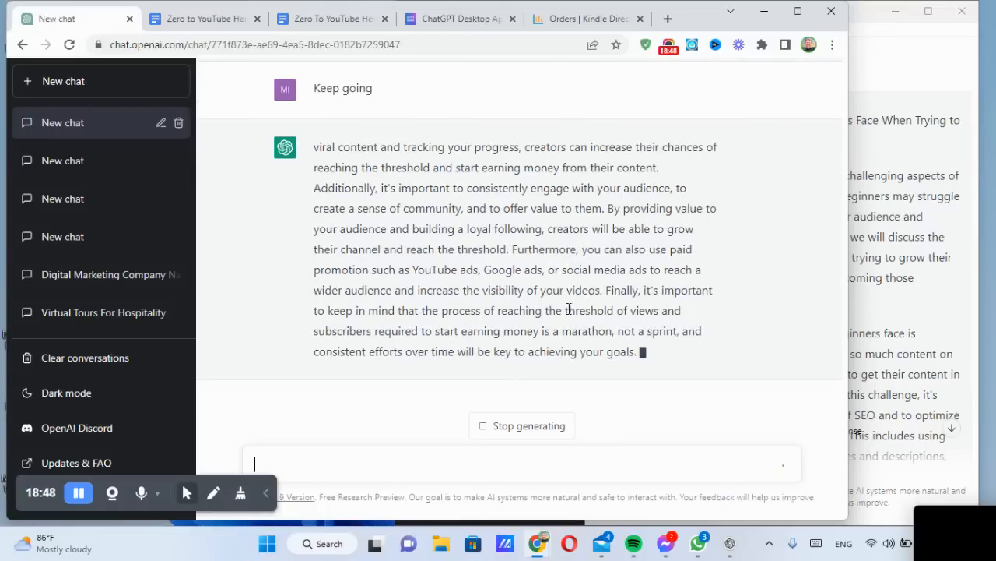
left_click_drag(315, 147, 640, 354)
key("ctrl+c")
key("ctrl+m")
left_click(302, 22)
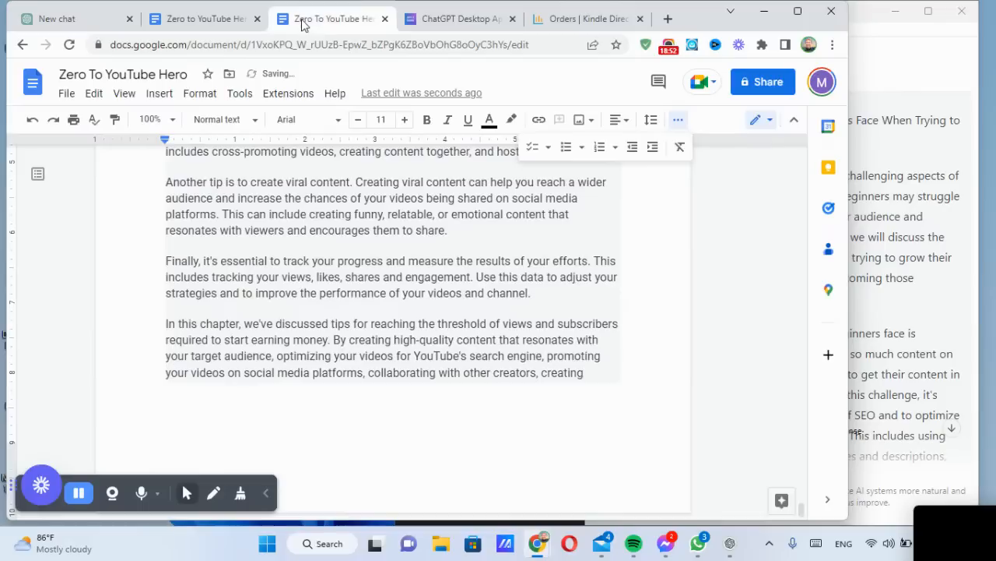
key("BackSpace")
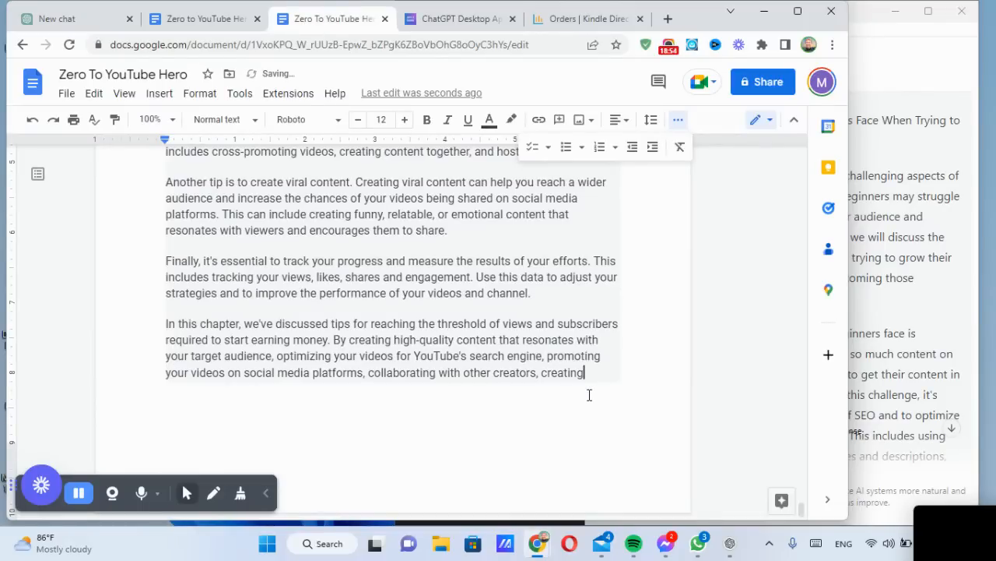
key("ctrl+v")
Clear the formatting of the whole pasted Chapter 12 text, from its heading to its final sentence
scroll(237, 265, "up", 15)
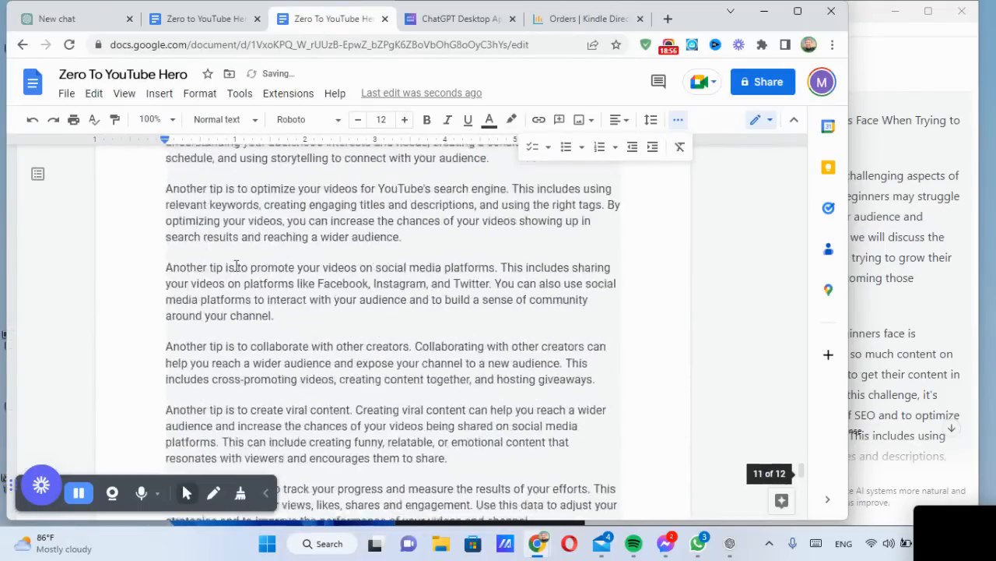
scroll(231, 280, "up", 3)
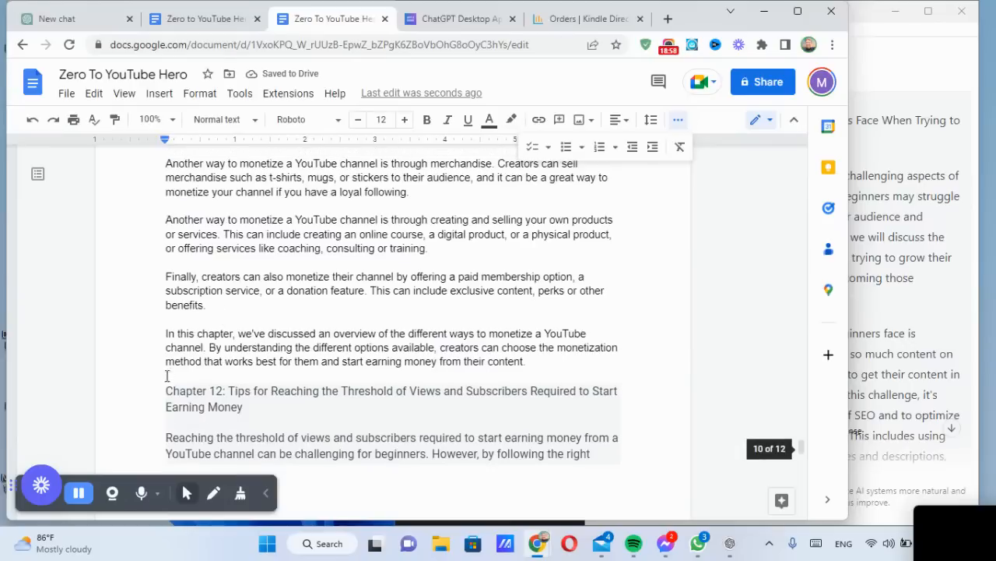
left_click_drag(168, 395, 496, 336)
scroll(418, 425, "down", 12)
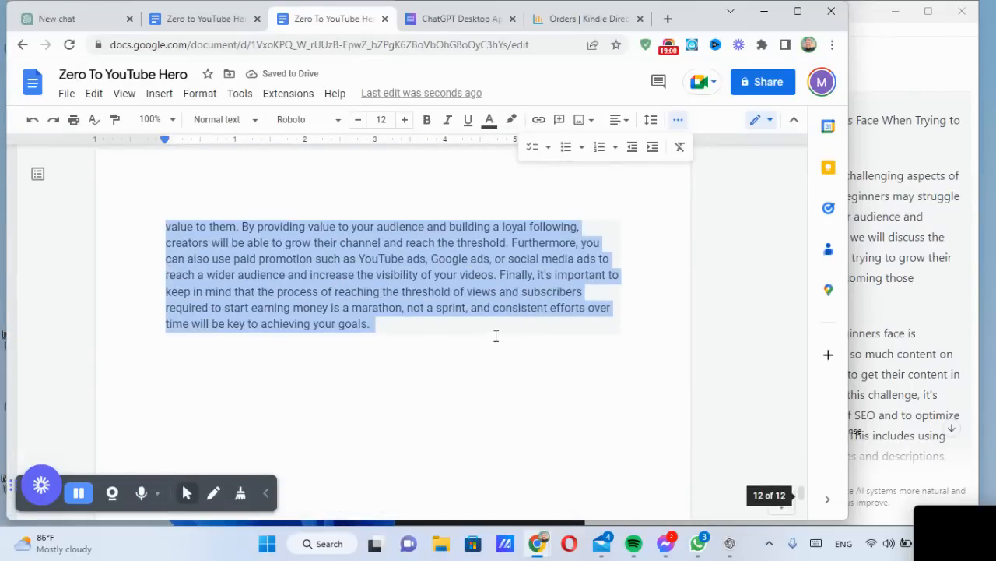
left_click(682, 148)
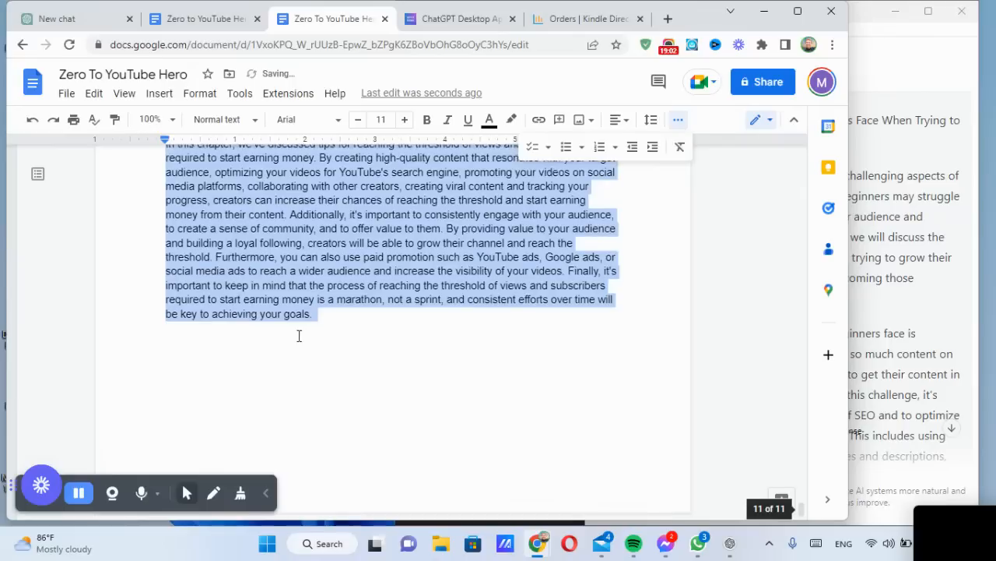
Make the Chapter 12 heading bold and insert a blank line beneath it
scroll(312, 349, "up", 8)
scroll(338, 349, "up", 1)
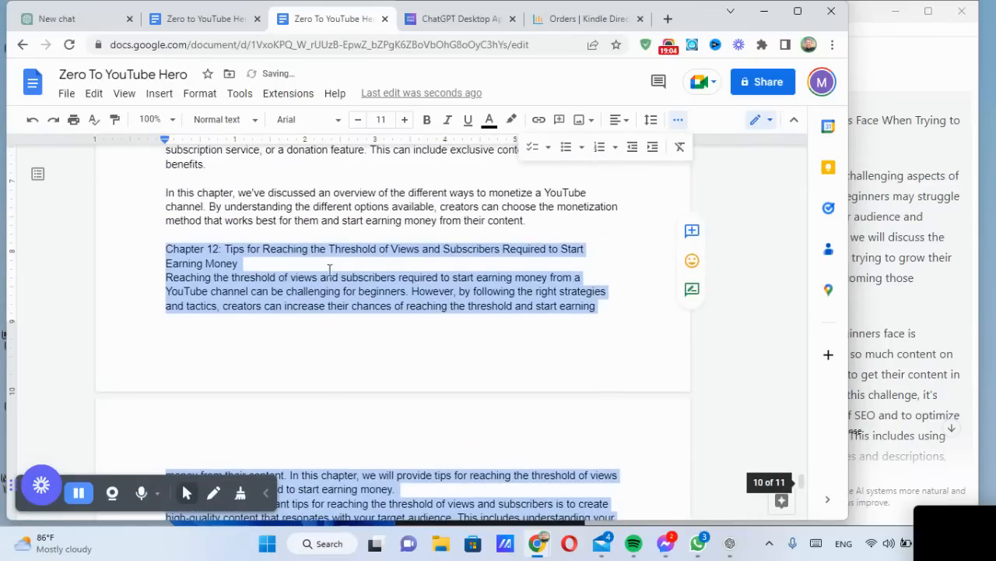
triple_click(273, 246)
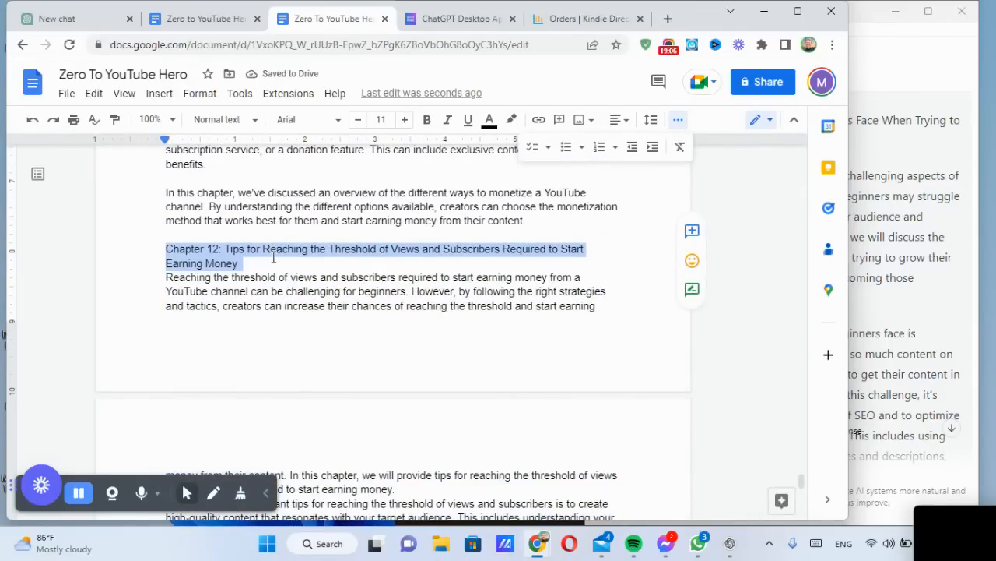
key("ctrl+v")
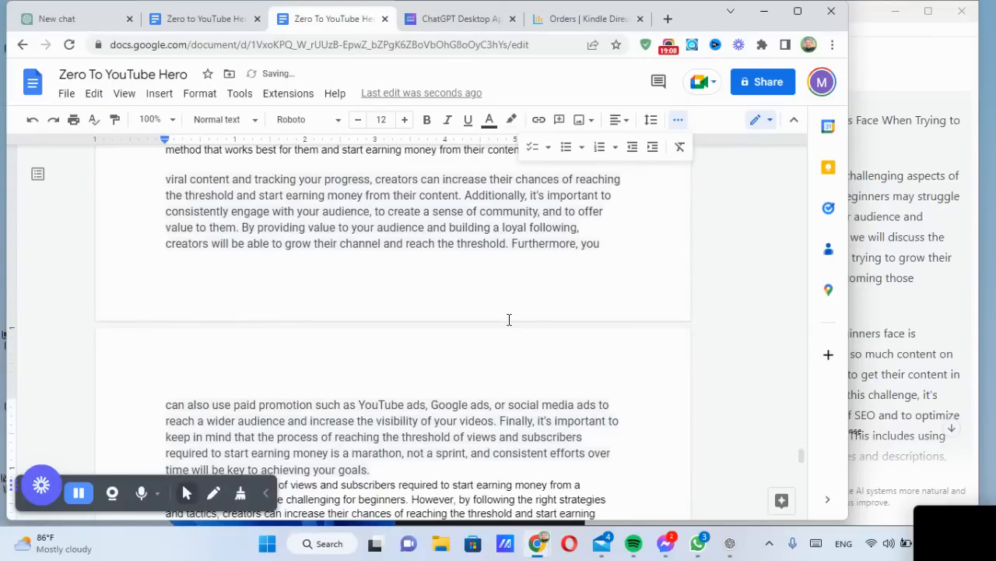
key("ctrl+z")
key("ctrl+b")
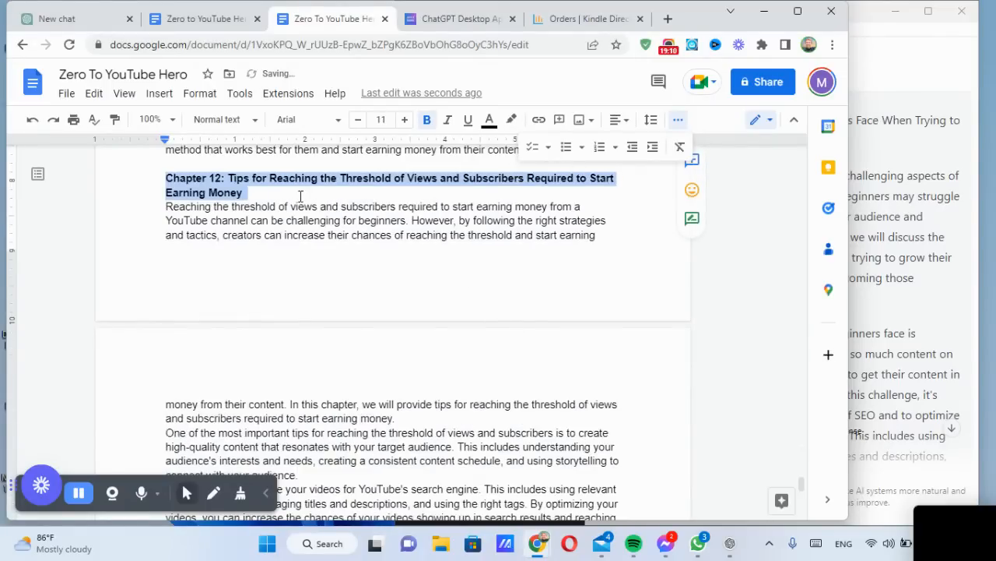
left_click(514, 194)
key("Return")
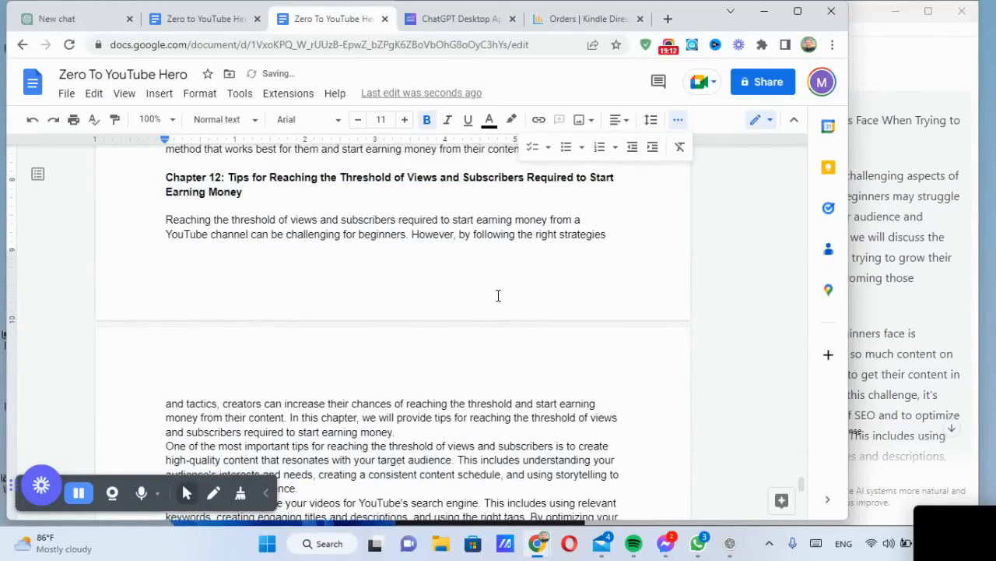
Insert blank lines between Chapter 12's opening paragraphs, from the introduction down to the social media promotion tip
scroll(406, 292, "down", 2)
left_click(407, 288)
key("Return")
left_click(299, 356)
key("Return")
scroll(321, 359, "down", 1)
key("Return")
scroll(376, 350, "down", 1)
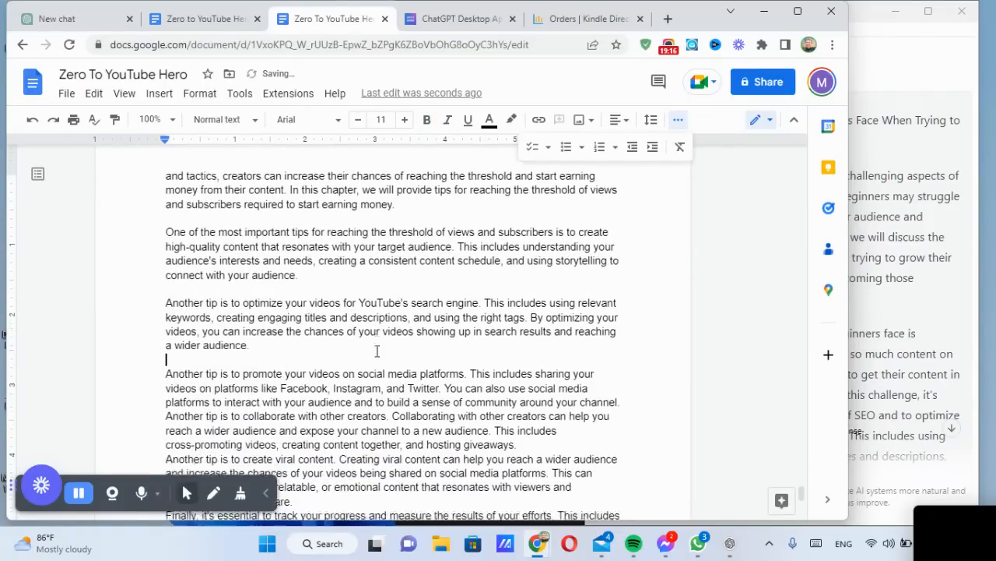
Insert blank lines before Chapter 12's viral content tip, its progress tracking paragraph and its closing summary
left_click(527, 380)
key("Return")
scroll(545, 345, "down", 1)
scroll(371, 309, "down", 1)
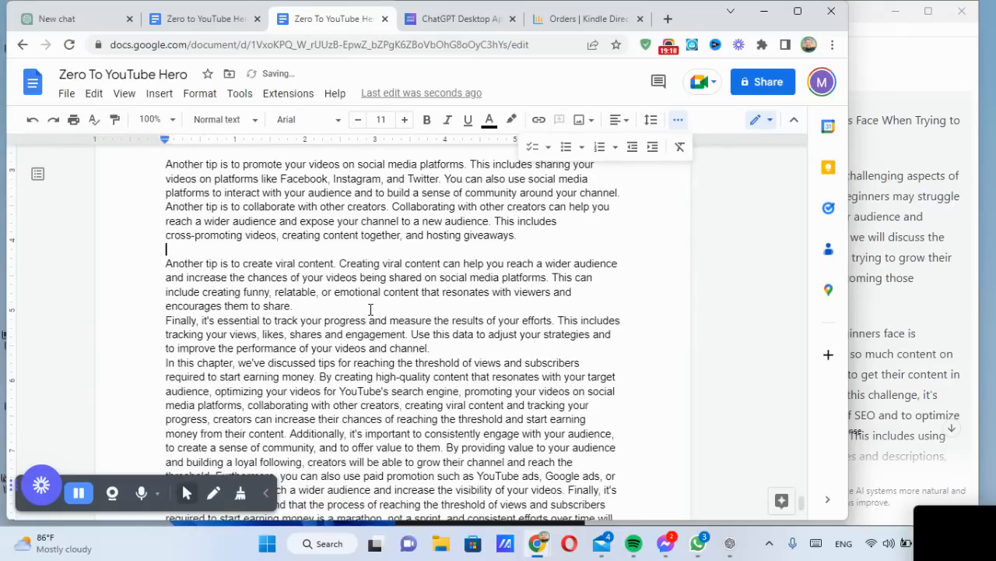
key("Return")
left_click(441, 362)
key("Return")
scroll(444, 362, "down", 3)
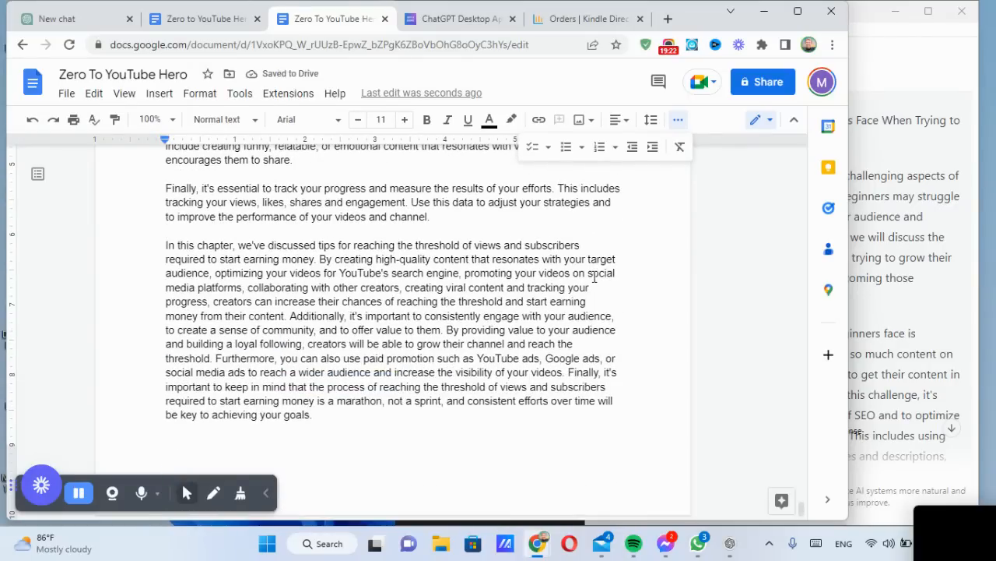
Increase the font size of the entire document to 14
key("ctrl+a")
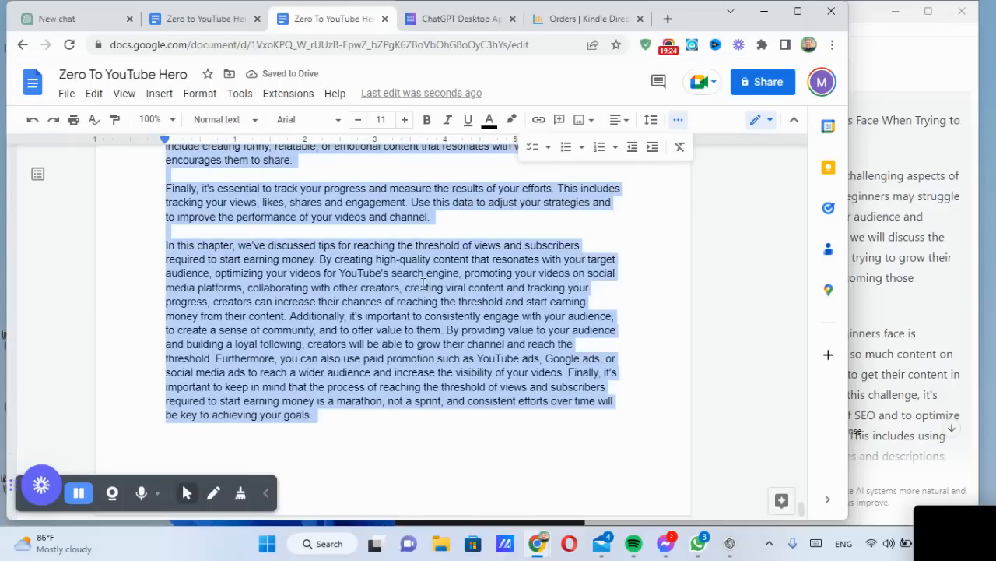
left_click(404, 119)
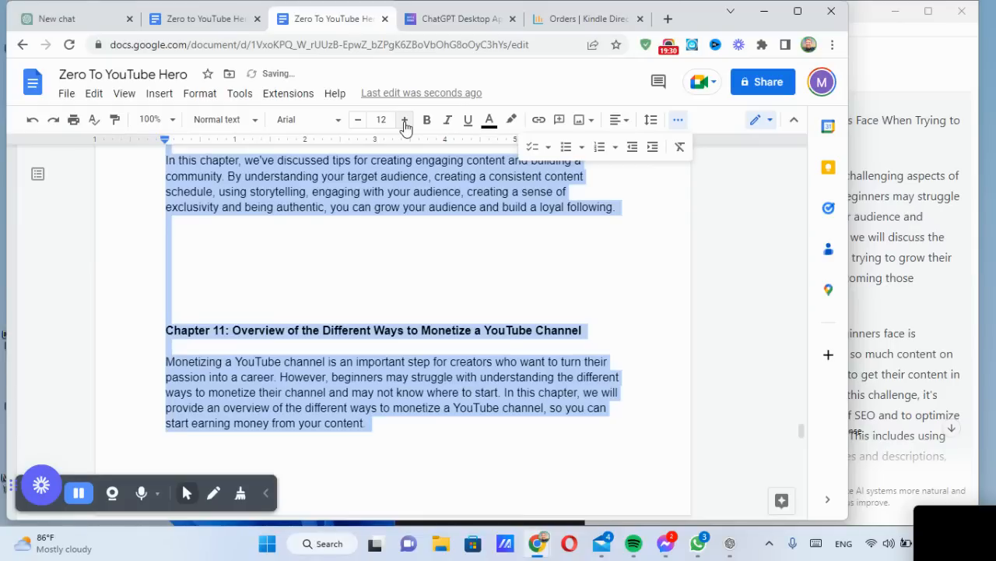
left_click(404, 120)
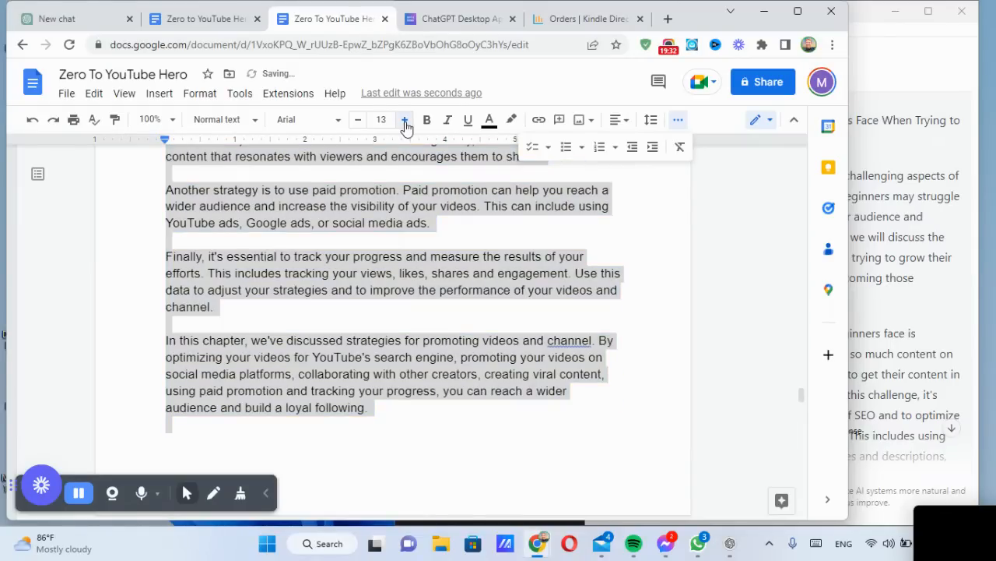
left_click(405, 120)
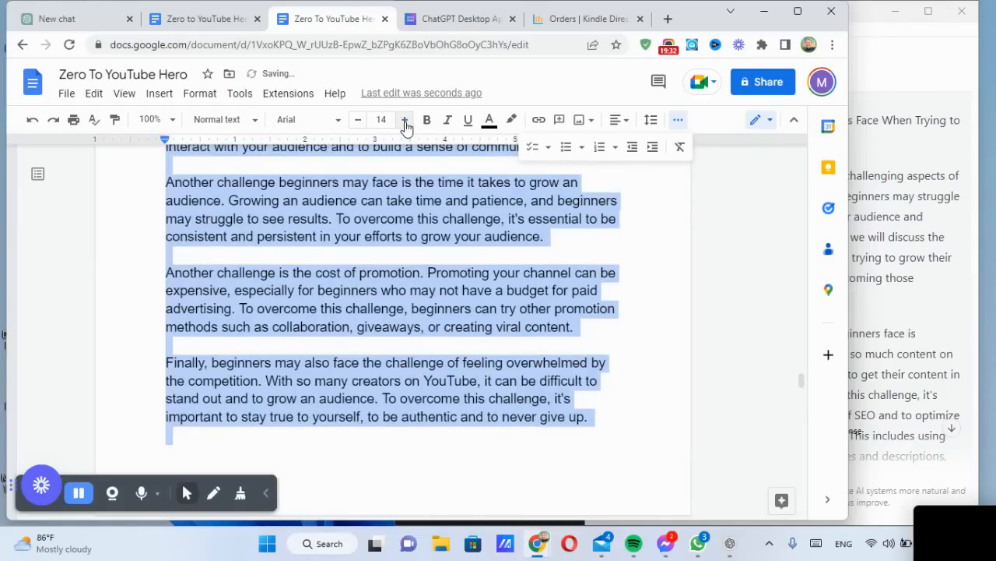
Go to the end of the document and add a new line after Chapter 12's closing paragraph
scroll(410, 283, "down", 5)
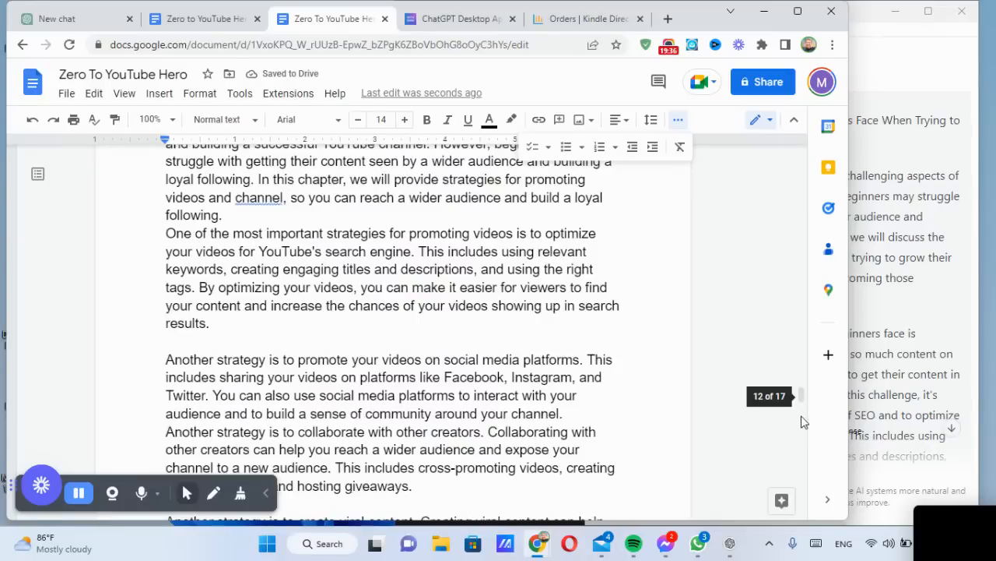
left_click_drag(802, 397, 798, 516)
scroll(530, 380, "up", 3)
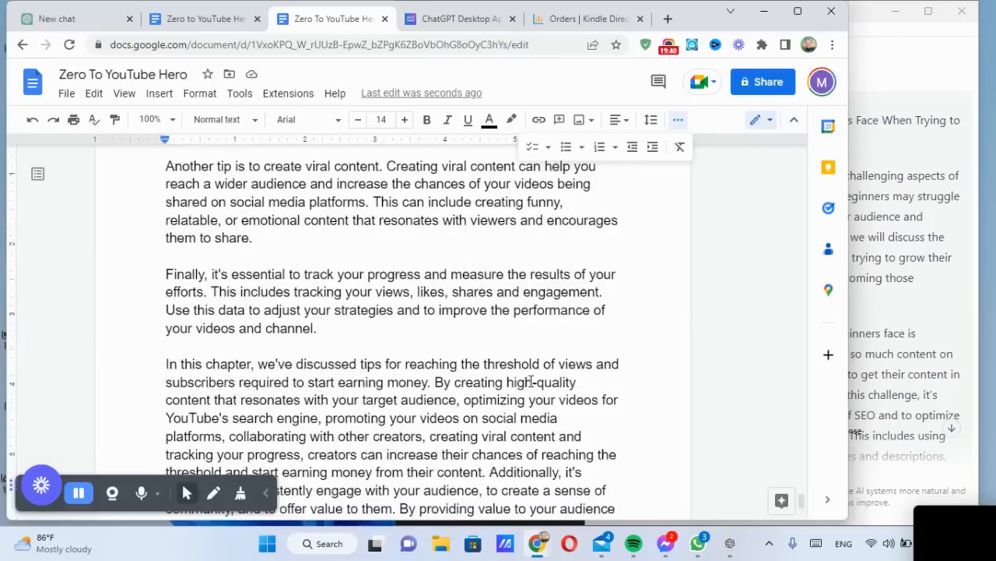
scroll(581, 385, "down", 3)
key("Return")
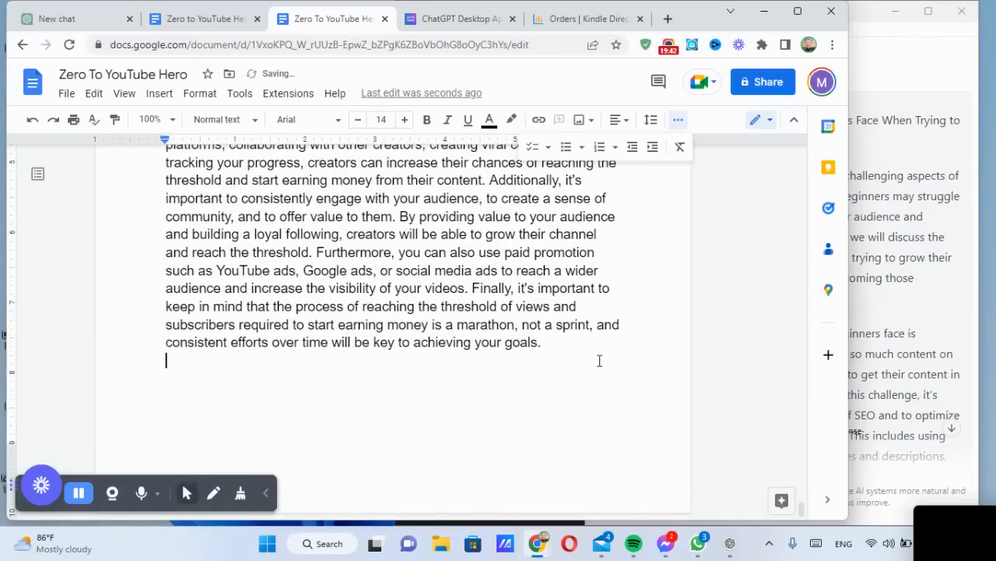
Clear the formatting of all text in the document
scroll(599, 361, "up", 7)
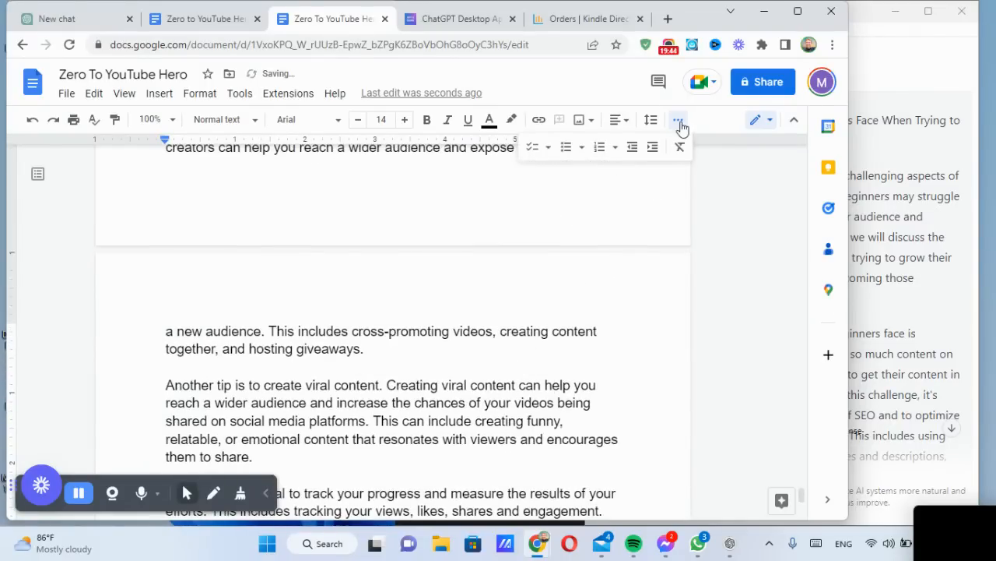
scroll(444, 295, "up", 8)
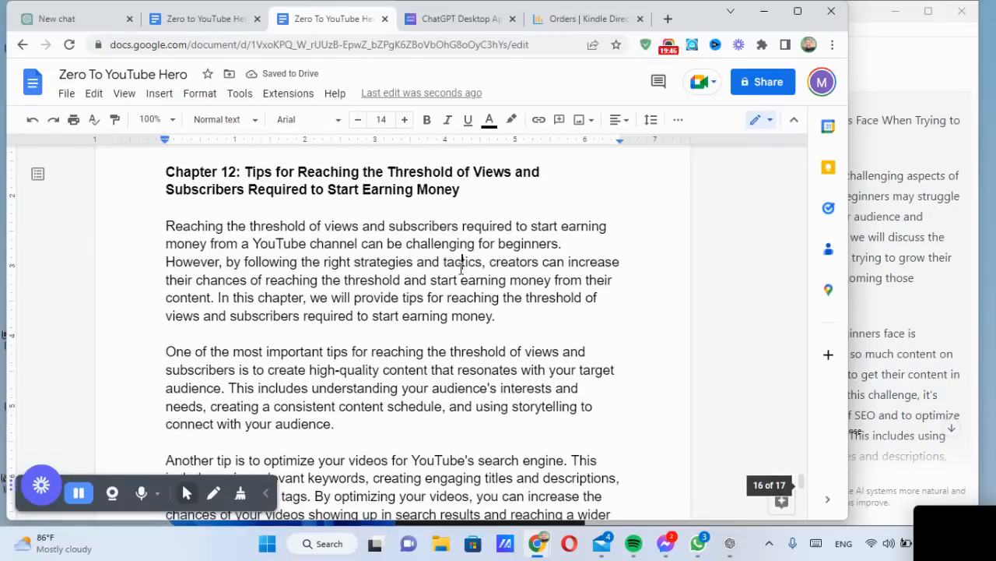
key("ctrl+a")
left_click(678, 119)
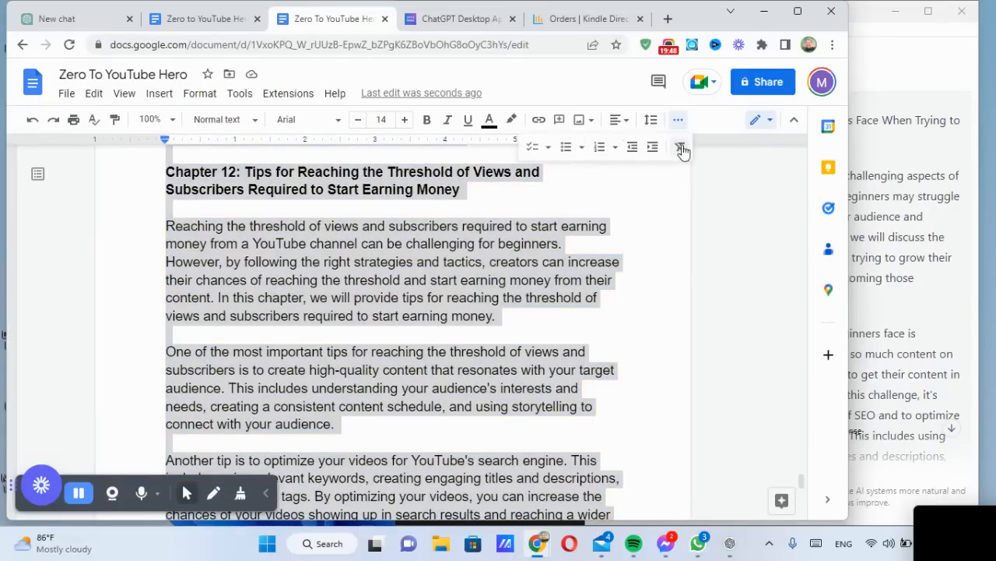
key("Delete")
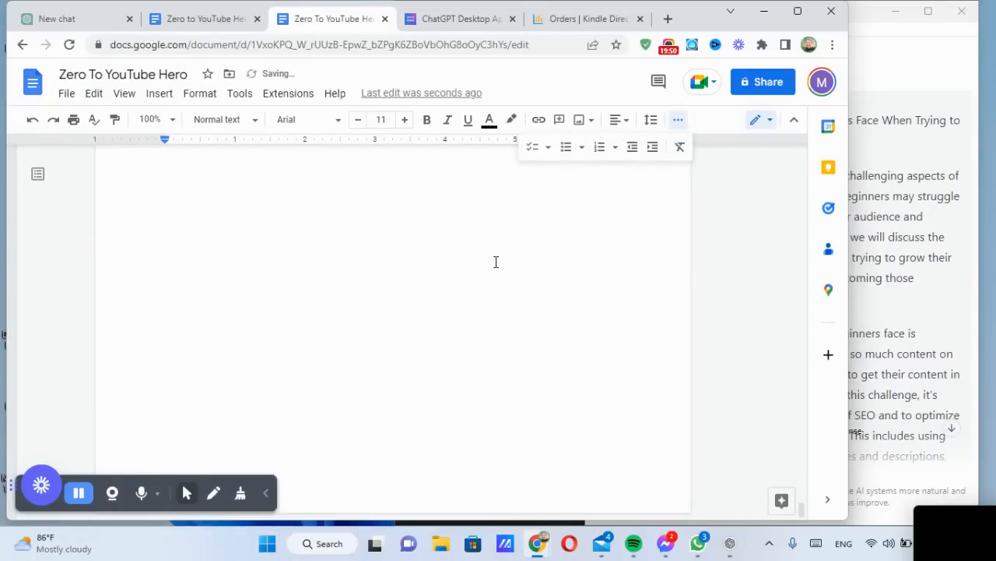
key("ctrl+v")
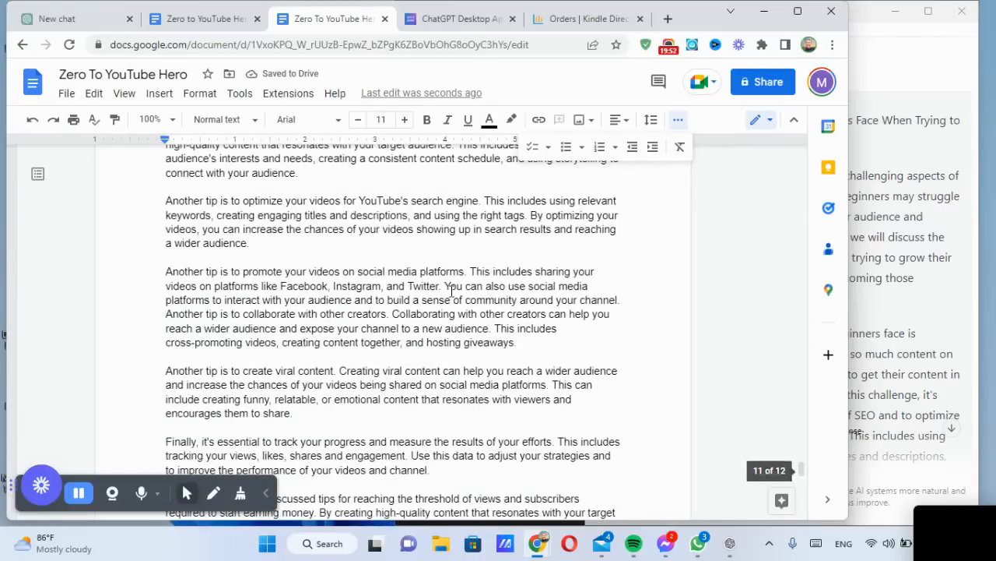
Set the font size of all the document's text to 14 and deselect it
key("ctrl+a")
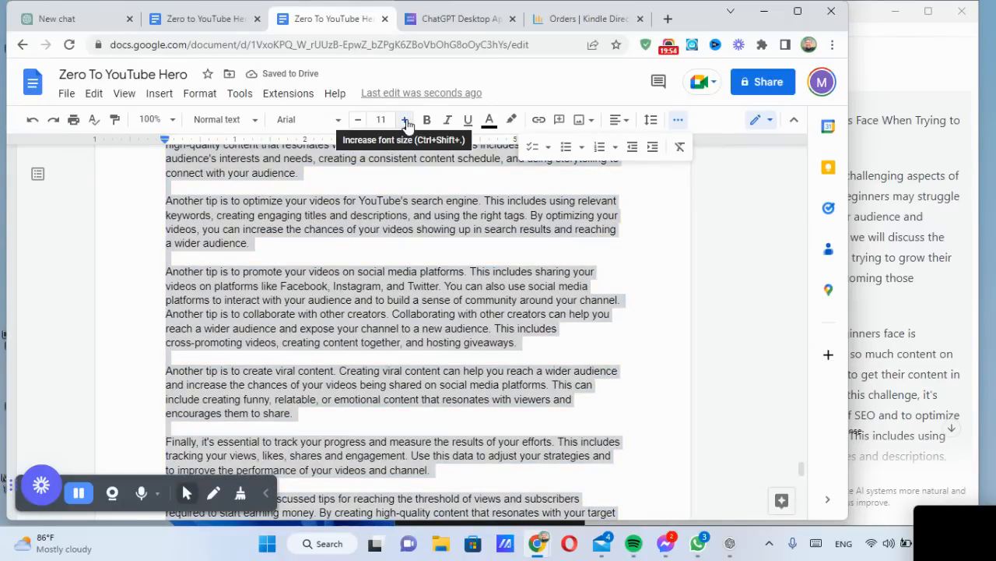
left_click(406, 119)
left_click(406, 120)
left_click(406, 120)
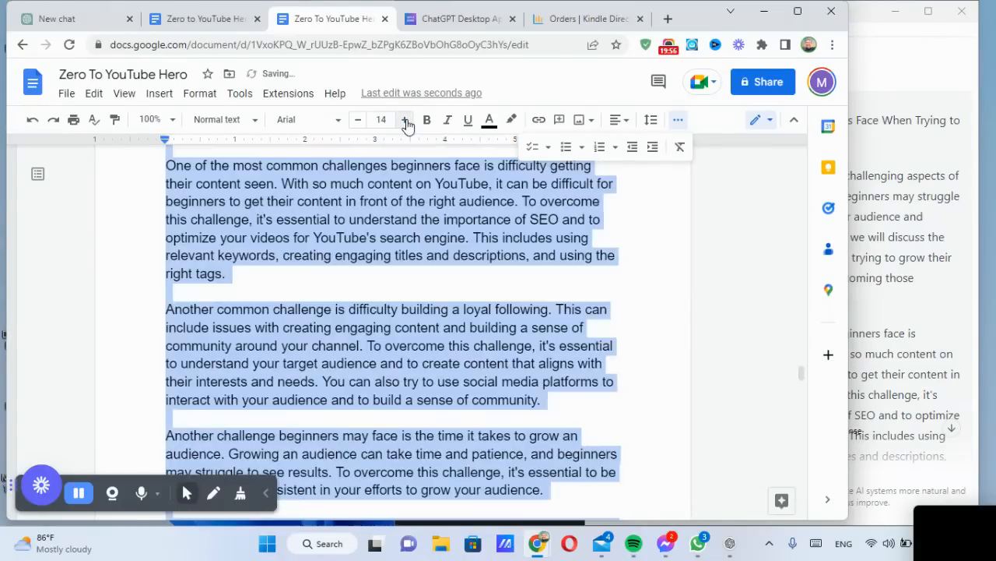
left_click(434, 211)
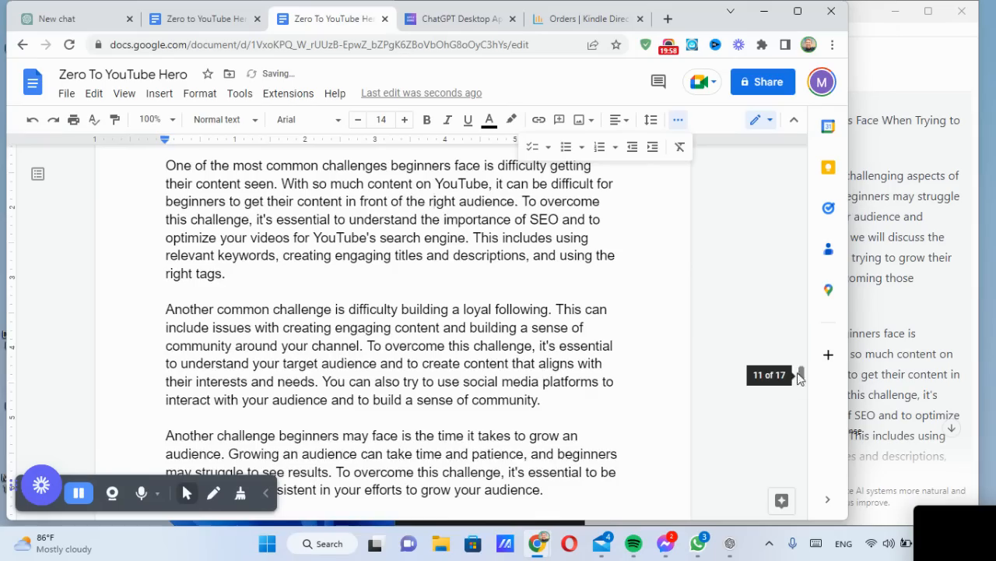
Find the Chapter 8 heading about common audience growth challenges and make it bold
scroll(800, 374, "up", 5)
scroll(418, 243, "up", 4)
scroll(436, 233, "down", 5)
scroll(264, 203, "up", 1)
scroll(264, 202, "up", 1)
left_click_drag(258, 245, 168, 227)
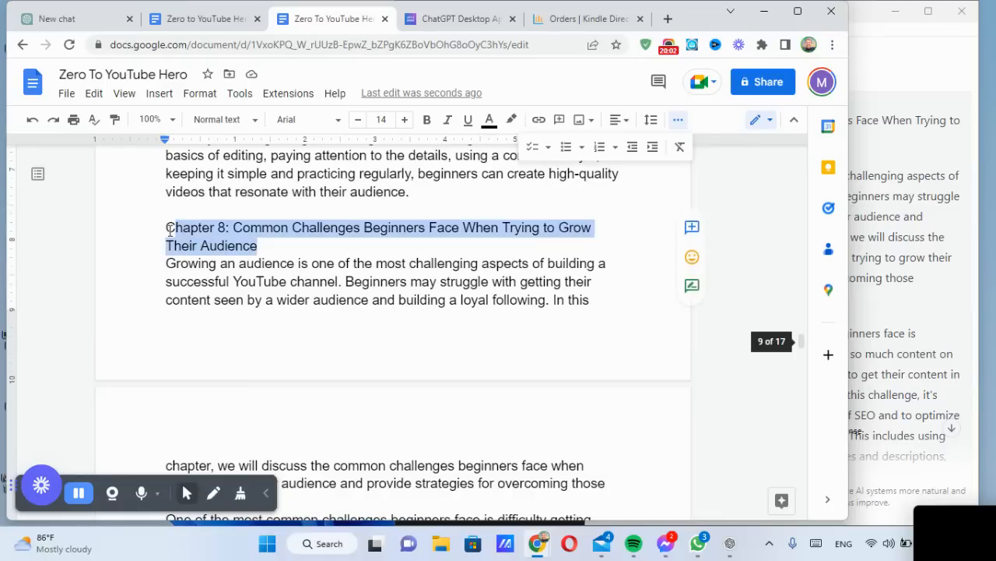
key("ctrl+b")
left_click(310, 232)
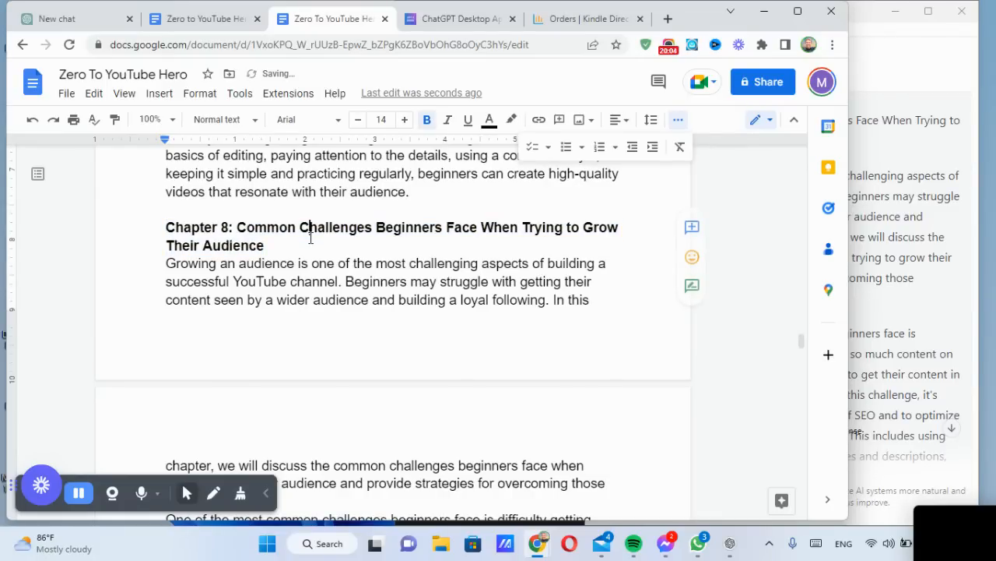
Review the formatted chapters through to the end of the document
left_click(676, 121)
scroll(490, 251, "up", 5)
scroll(494, 252, "down", 15)
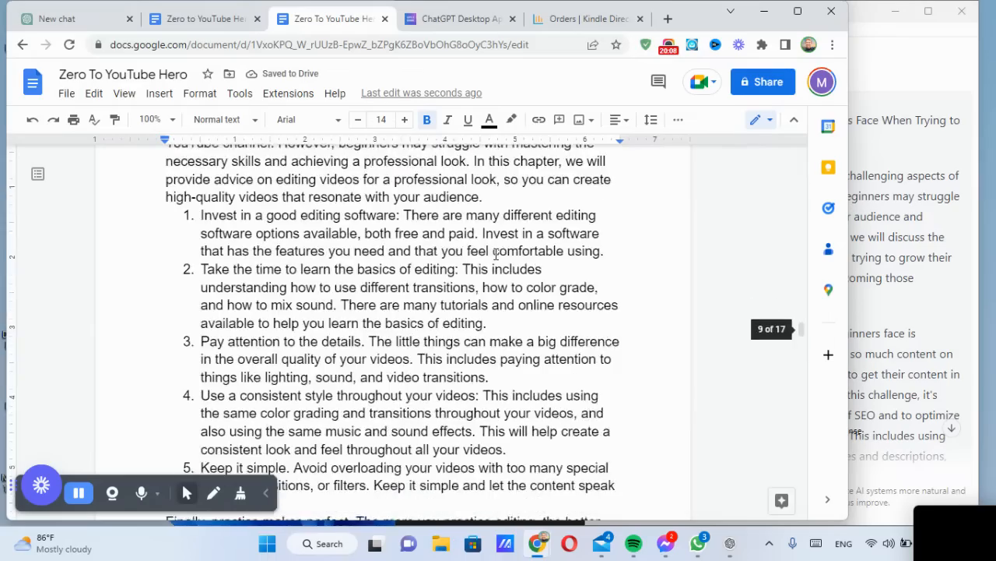
scroll(498, 251, "down", 20)
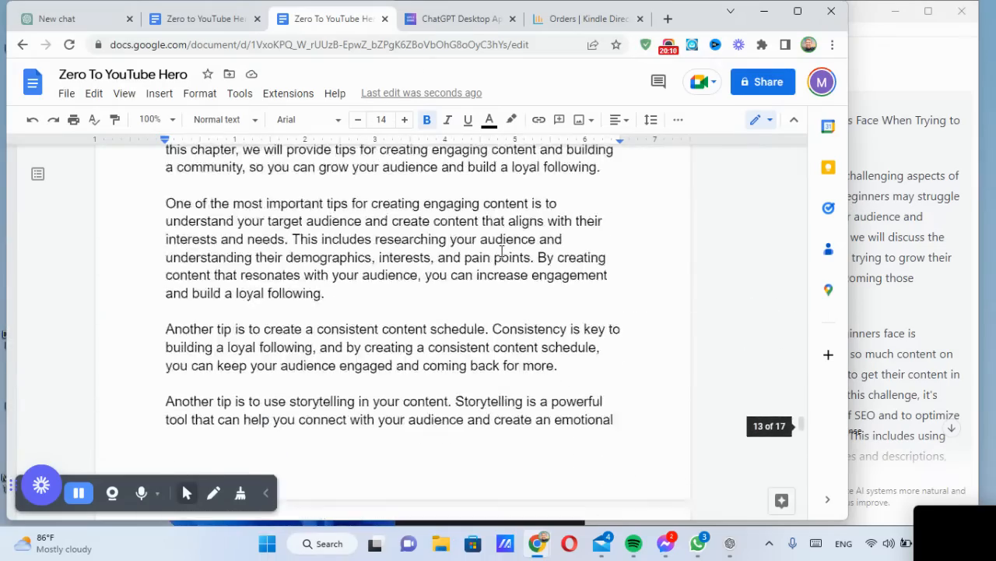
scroll(501, 251, "down", 20)
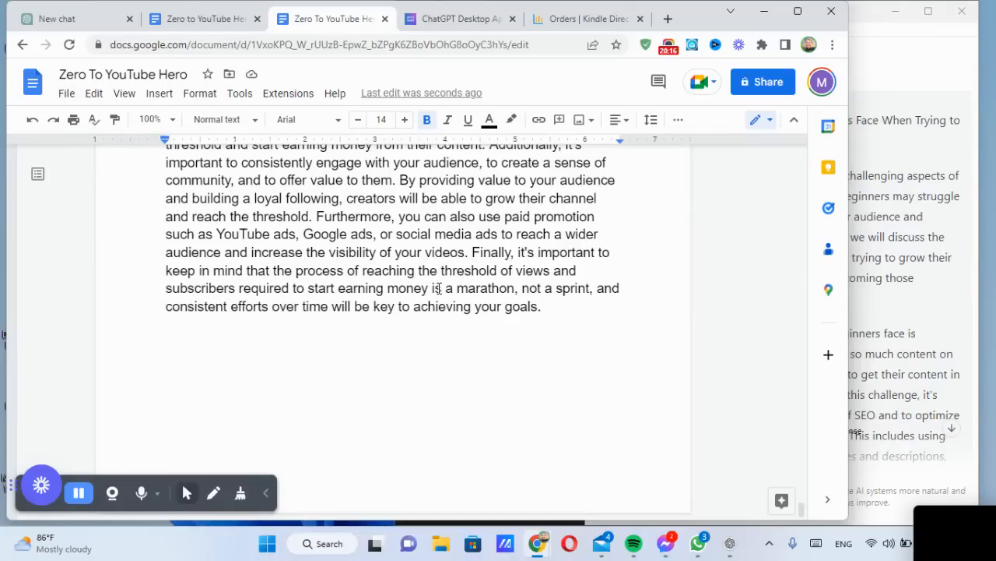
scroll(440, 278, "up", 5)
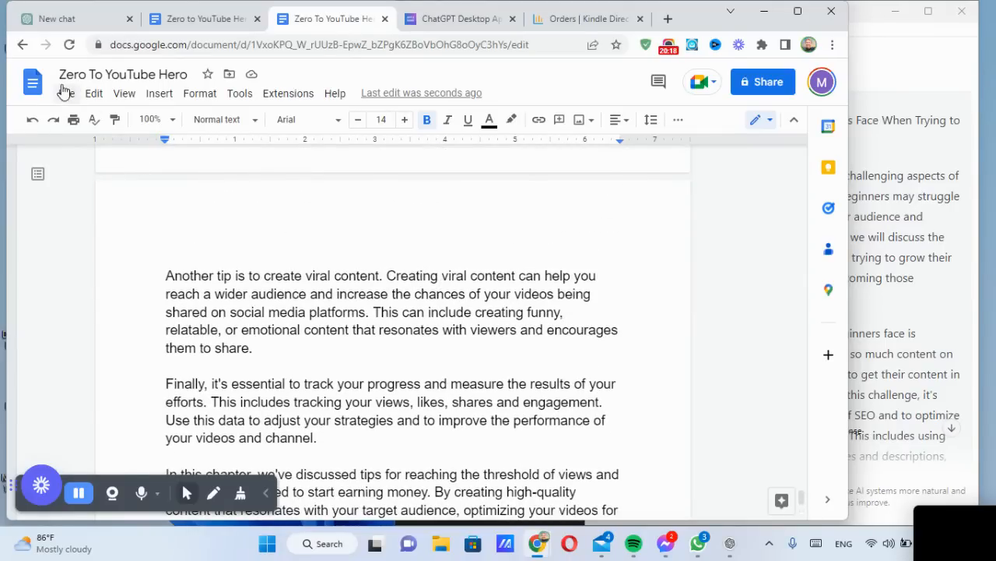
Check the document's available download formats, including EPUB, and view the Kindle Direct Publishing orders report
left_click(66, 93)
mouse_move(118, 249)
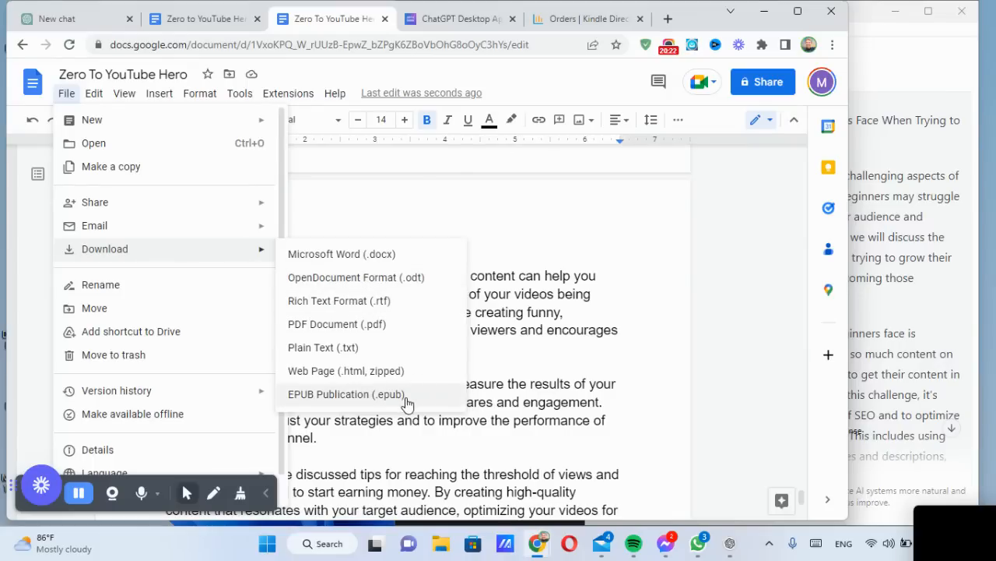
left_click(516, 311)
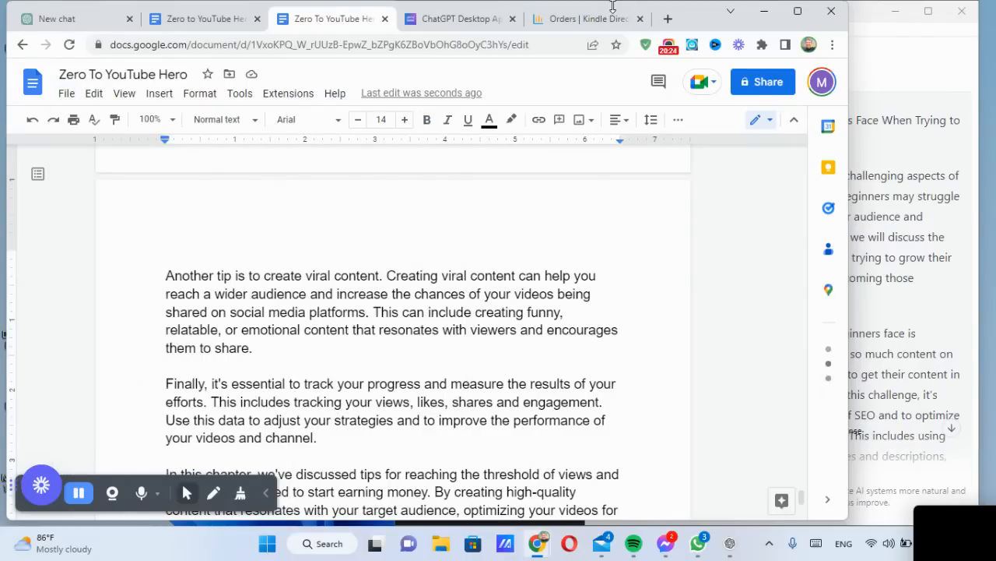
left_click(592, 19)
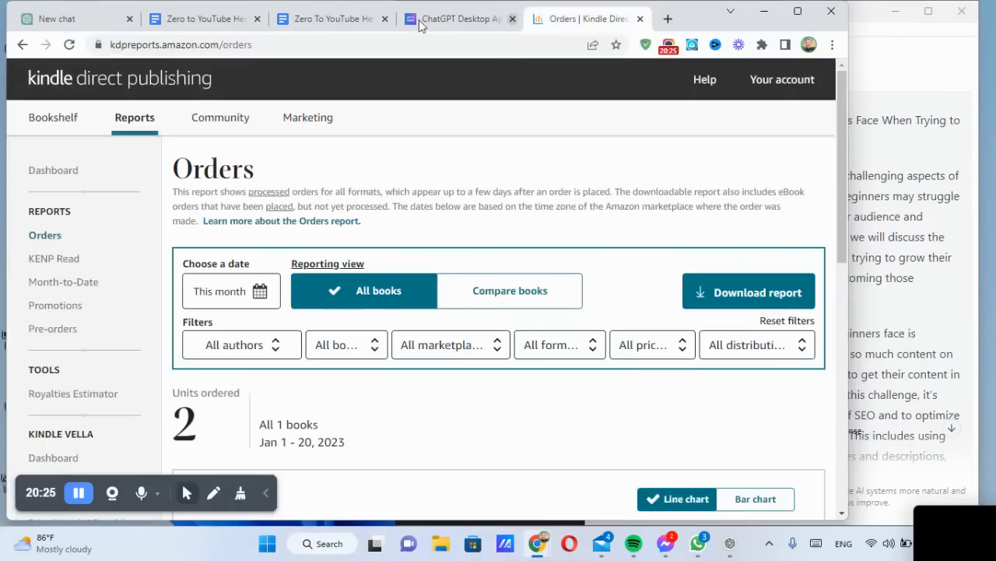
left_click(329, 21)
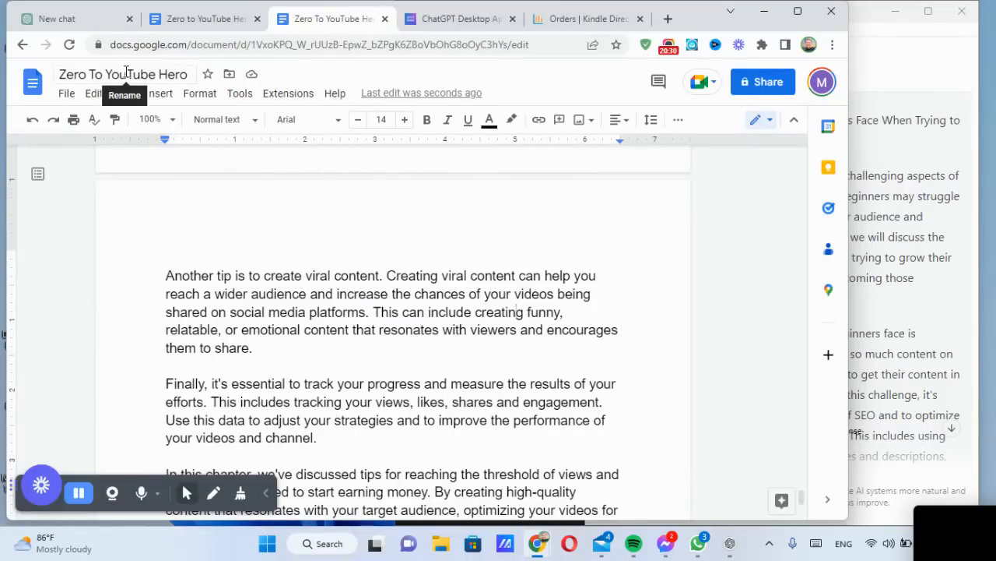
scroll(389, 327, "down", 5)
scroll(390, 327, "up", 3)
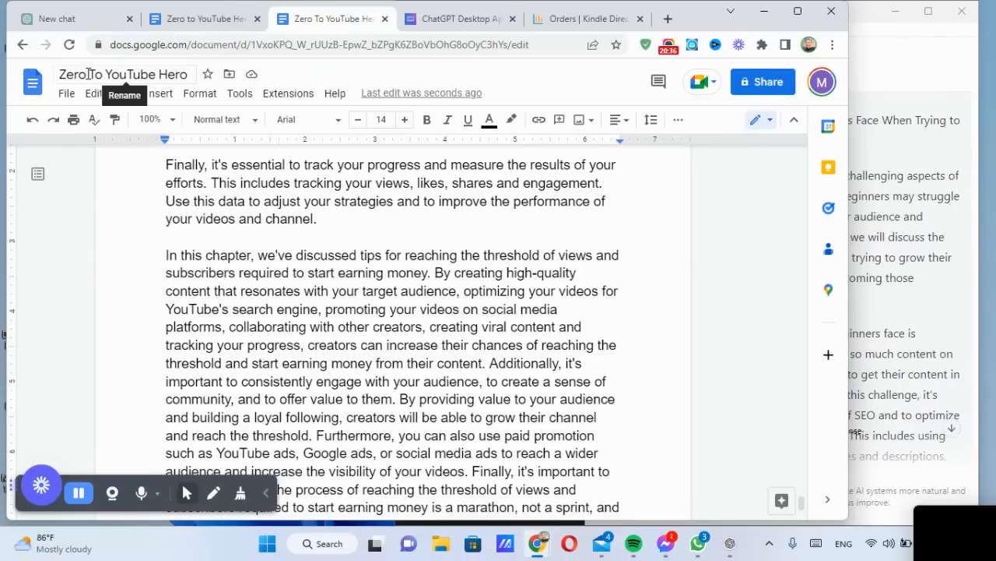
Ask ChatGPT to write a compelling title for an eBook about "launching and scaling a successful youtube channel"
left_click(64, 18)
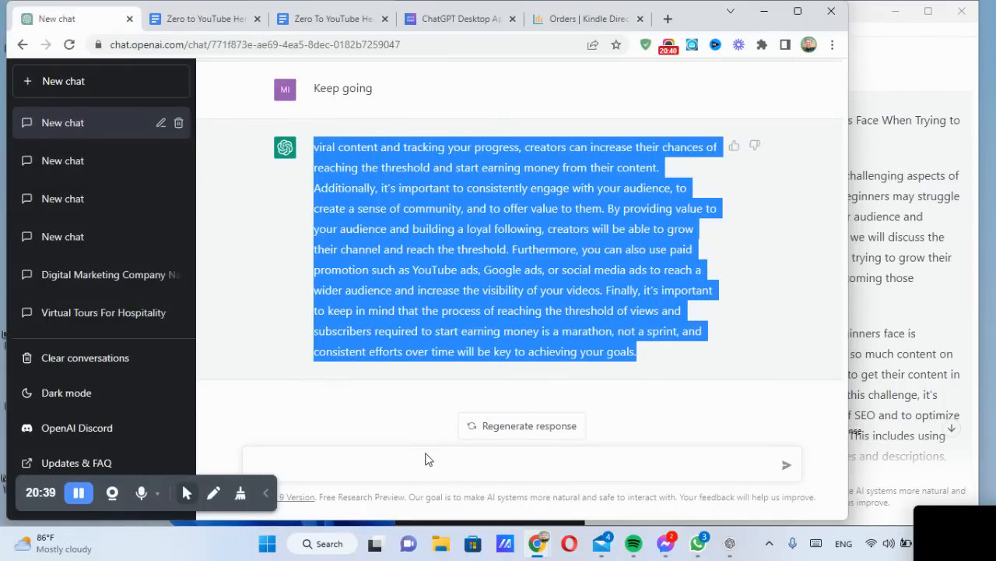
left_click(358, 464)
type("Write a compelling")
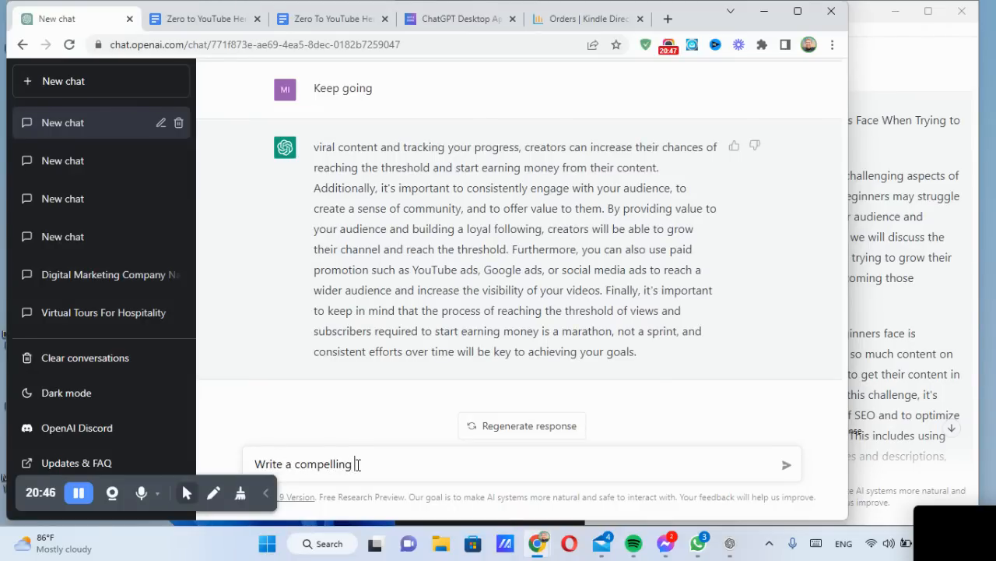
type("title for an eBook abo")
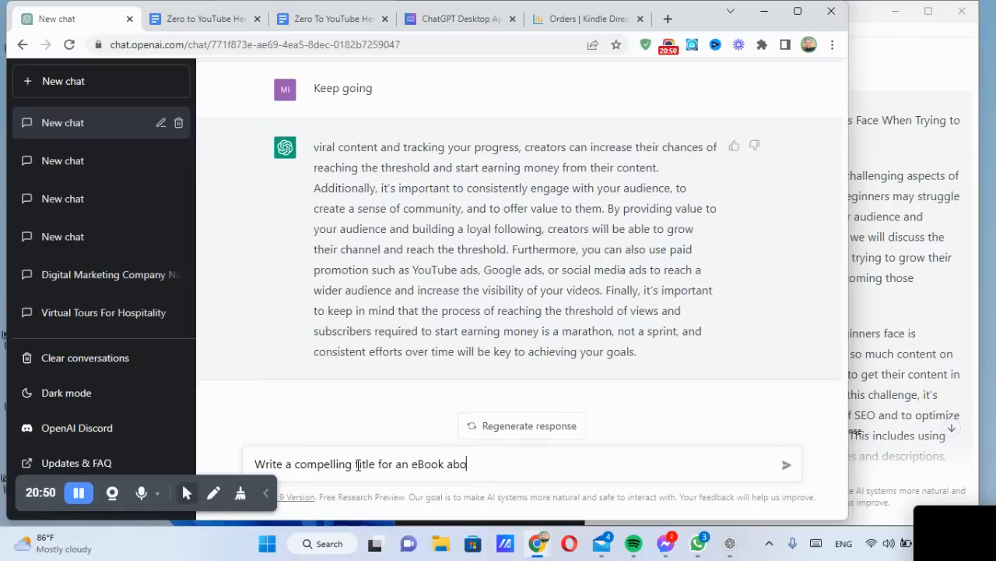
type("ut \"launching and scaling a su")
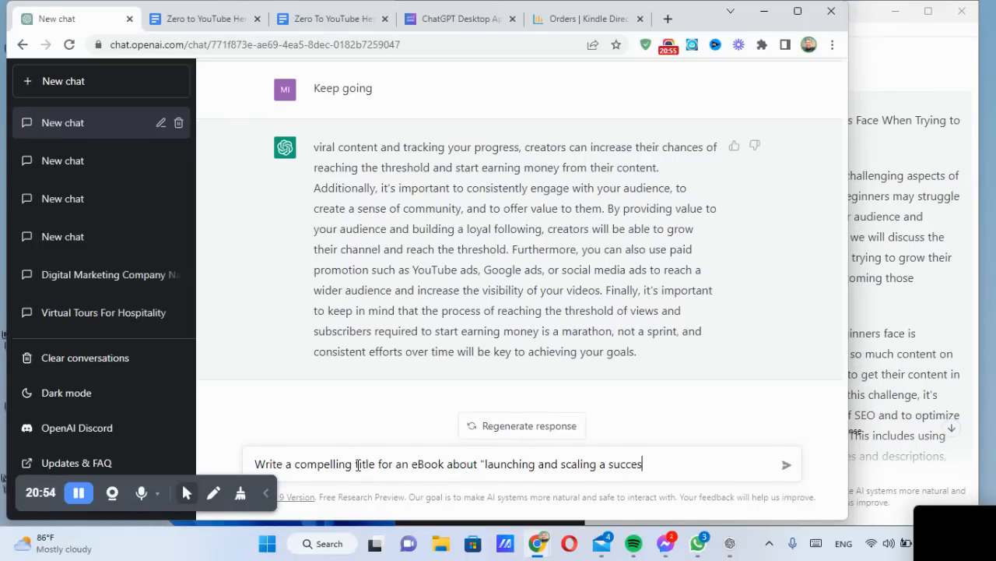
type("cces")
type("sful youtube channel\"")
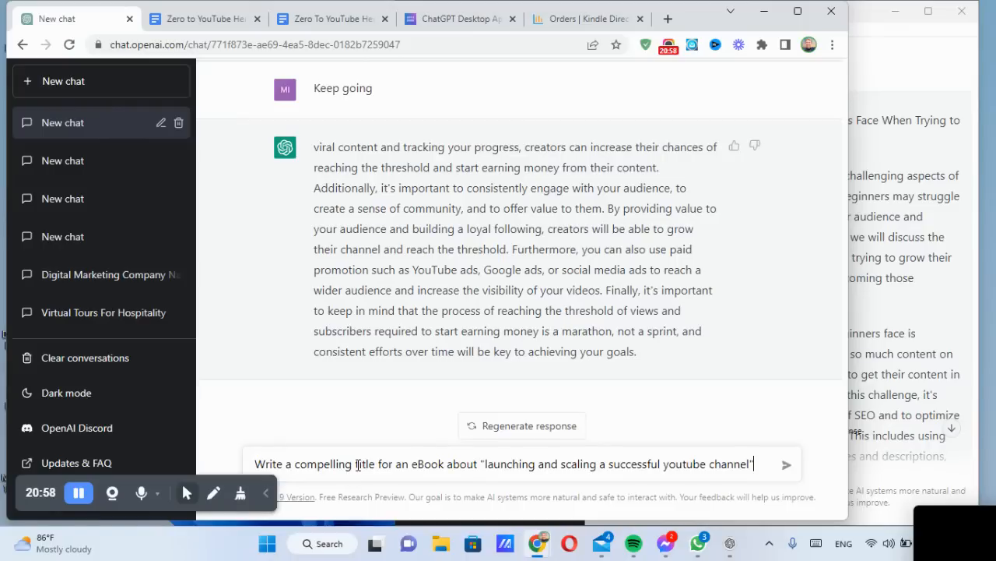
key("Return")
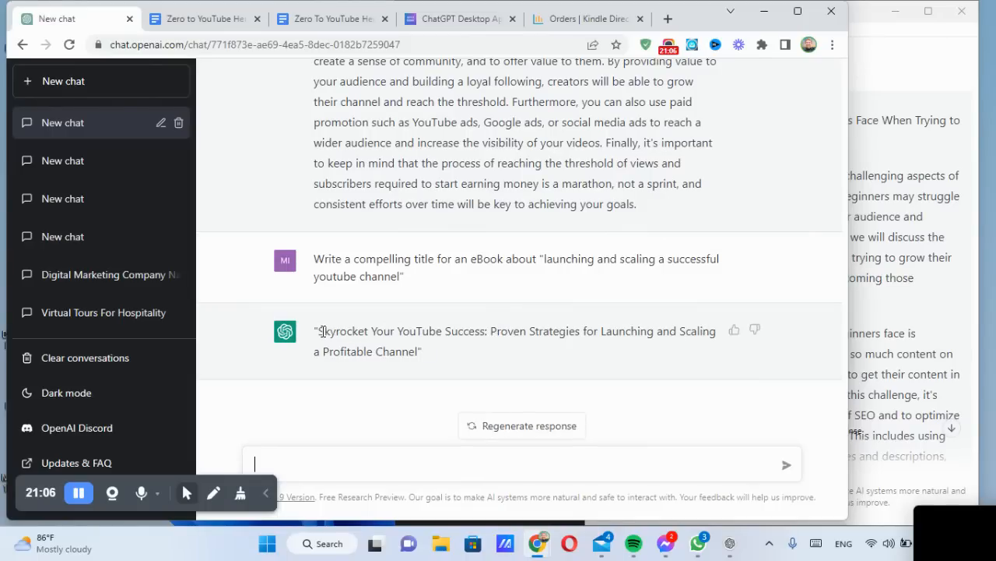
Request an alternative eBook title from ChatGPT with the prompt "Another one"
left_click_drag(318, 331, 420, 366)
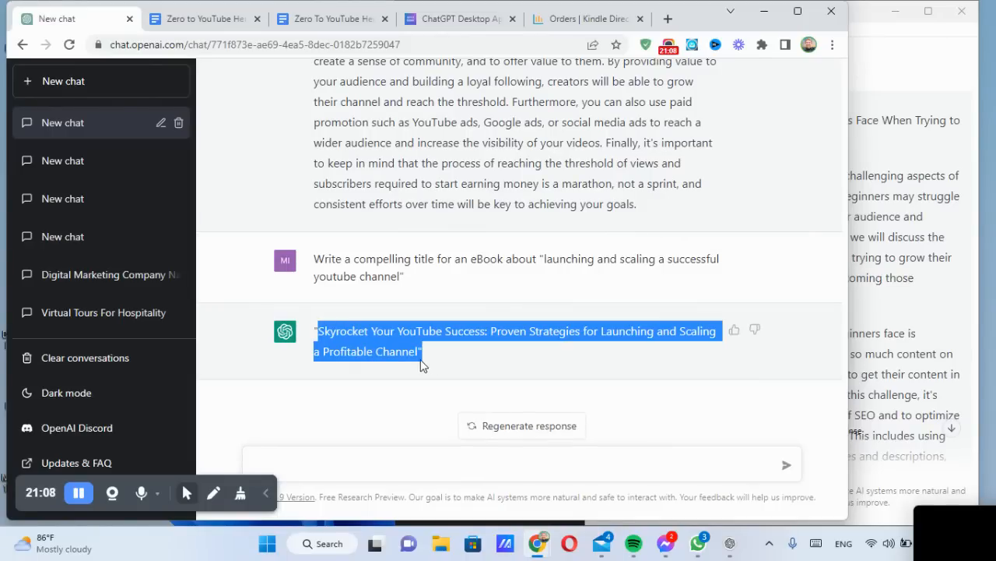
key("ctrl+m")
left_click(430, 463)
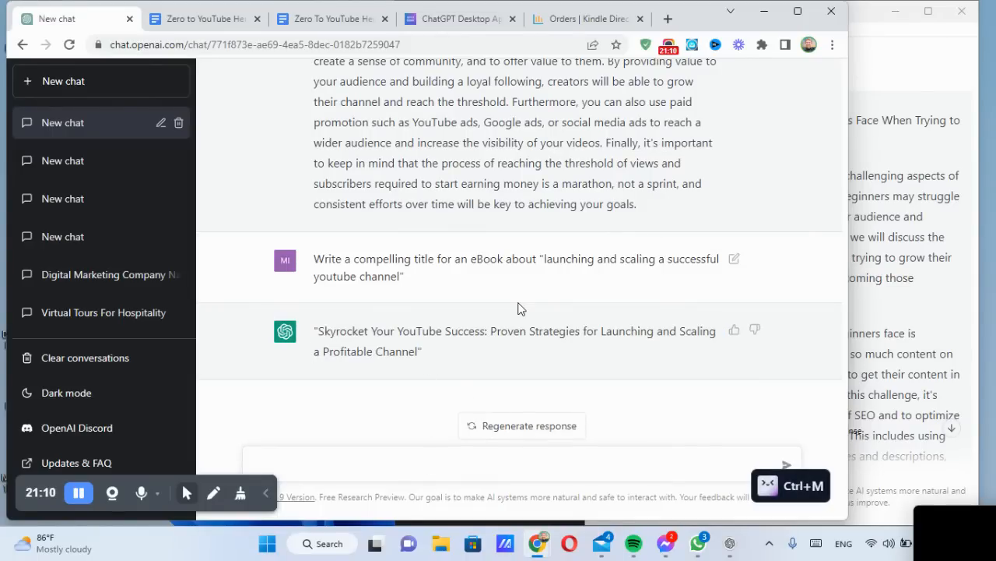
type("Another one")
key("Return")
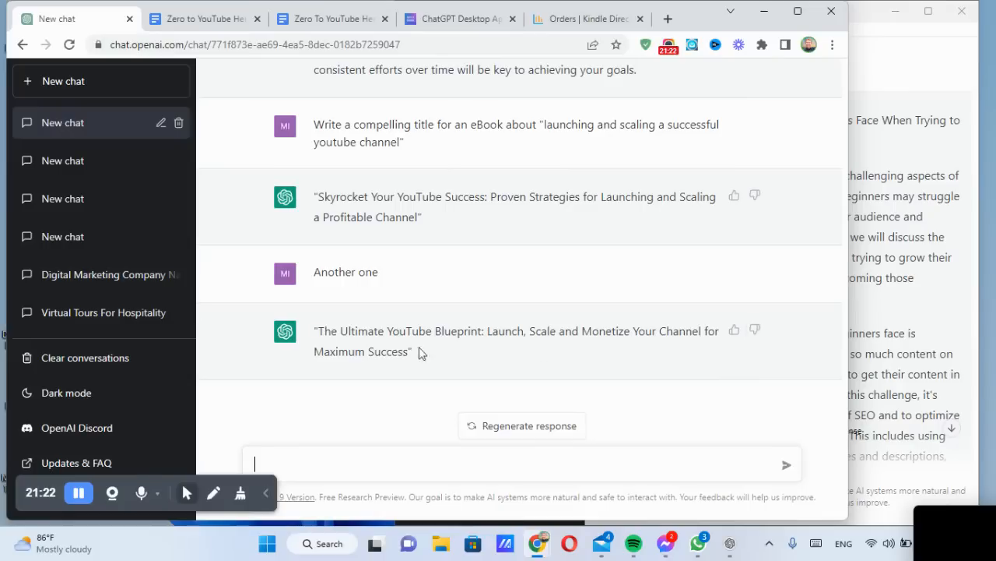
Copy the suggested title "The Ultimate YouTube Blueprint: Launch, Scale and Monetize Your Channel for Maximum Success" without its quotation marks
left_click_drag(318, 331, 410, 356)
key("ctrl+c")
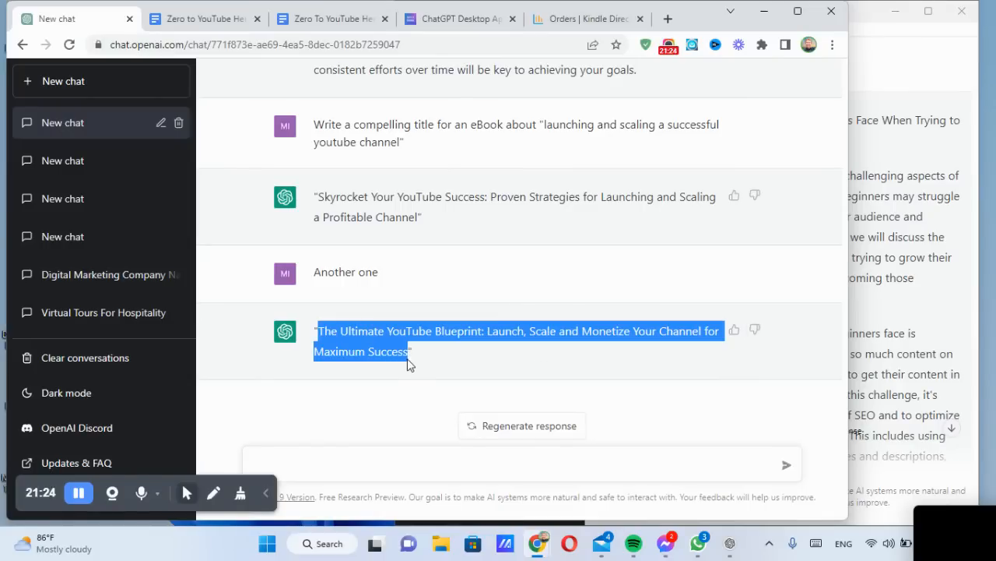
key("ctrl+m")
left_click(492, 462)
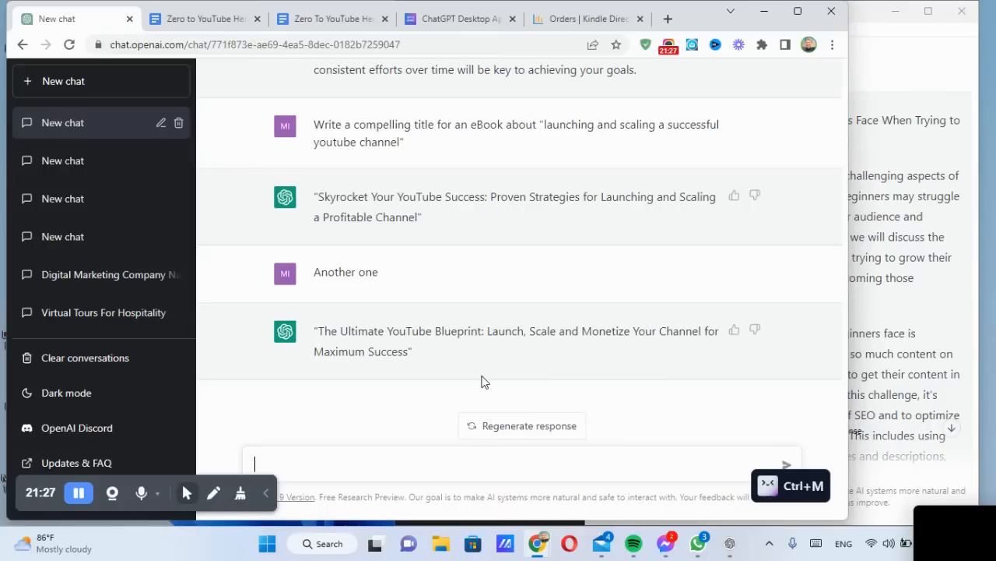
double_click(481, 331)
left_click(400, 344)
double_click(347, 331)
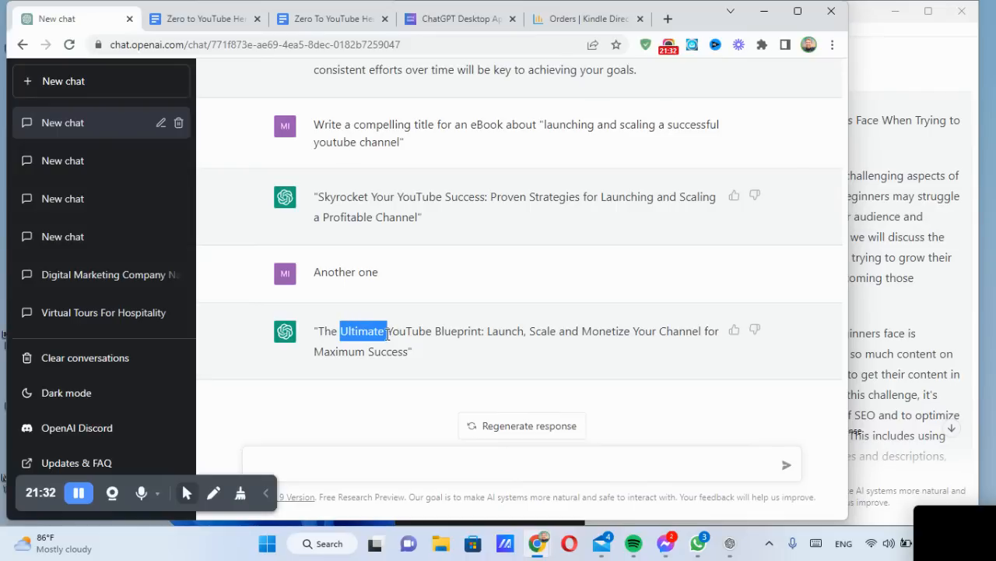
key("ctrl+m")
left_click(565, 340)
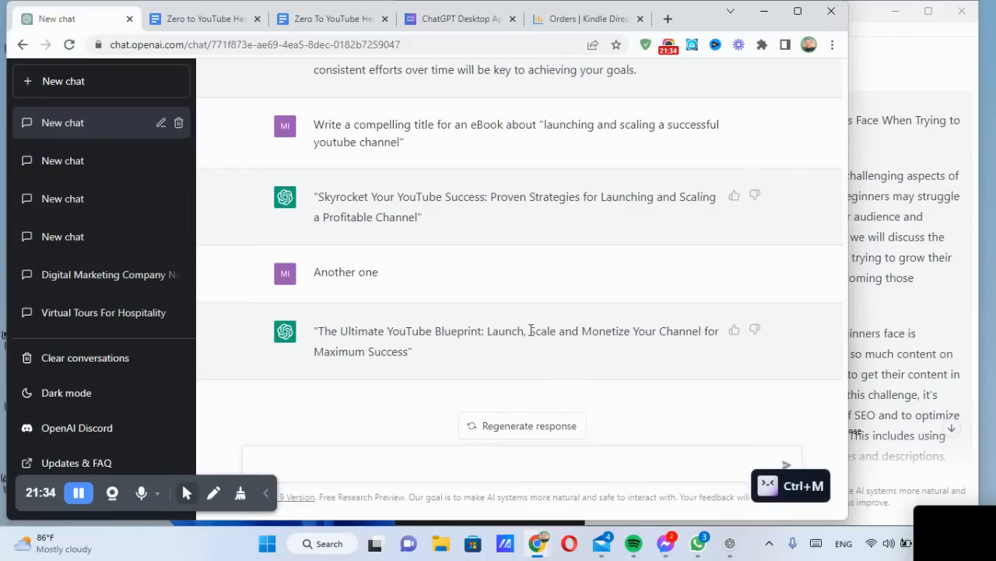
Switch to the Zero To YouTube Hero document in Google Docs and replace its name with the copied title
left_click(204, 19)
left_click(348, 21)
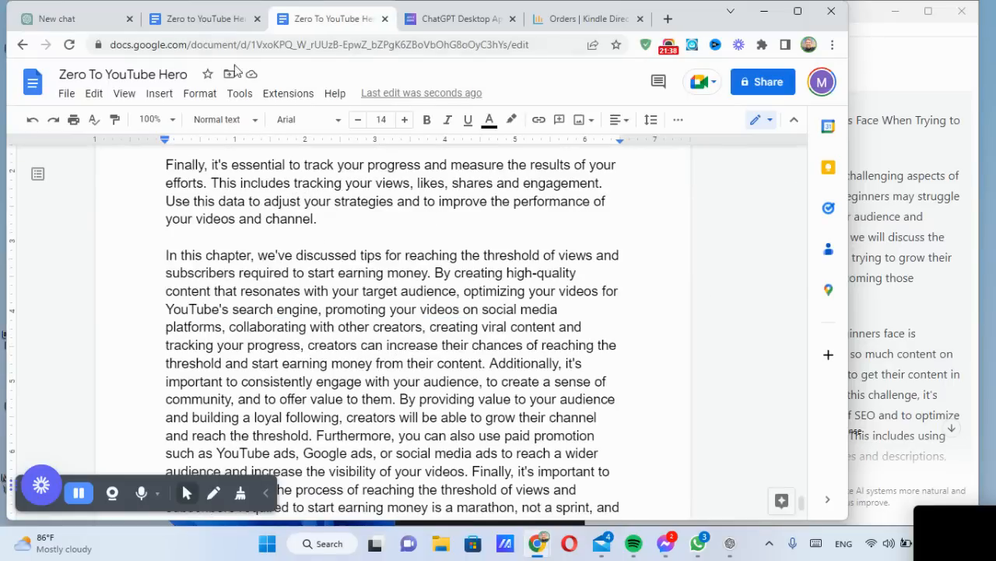
left_click(157, 74)
key("ctrl+v")
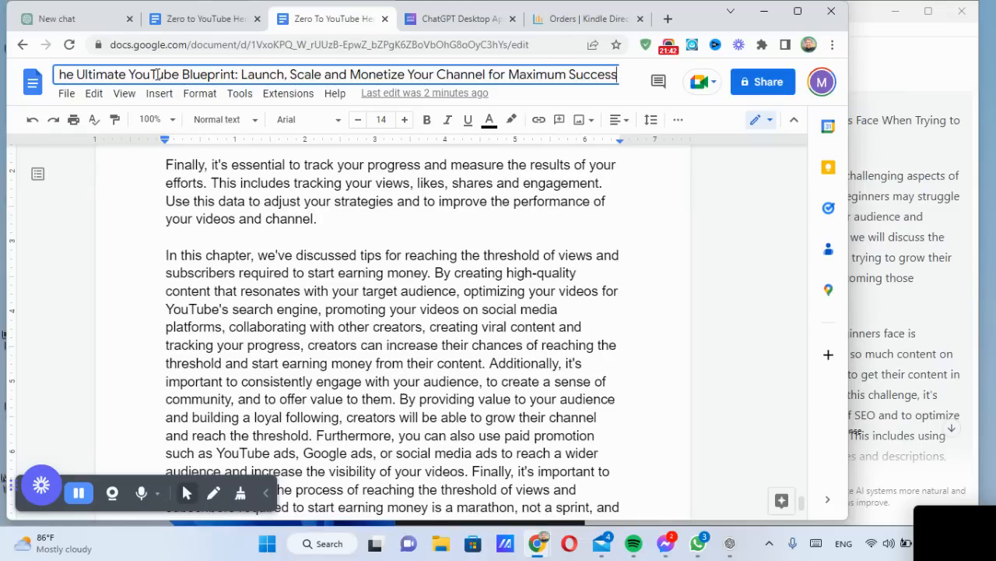
left_click_drag(166, 74, 69, 74)
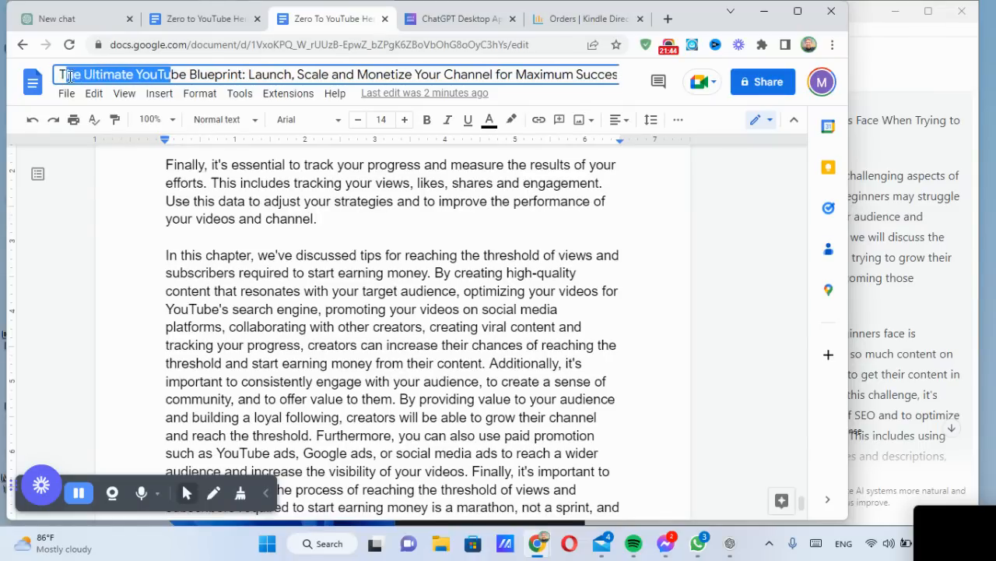
key("ctrl+m")
double_click(105, 72)
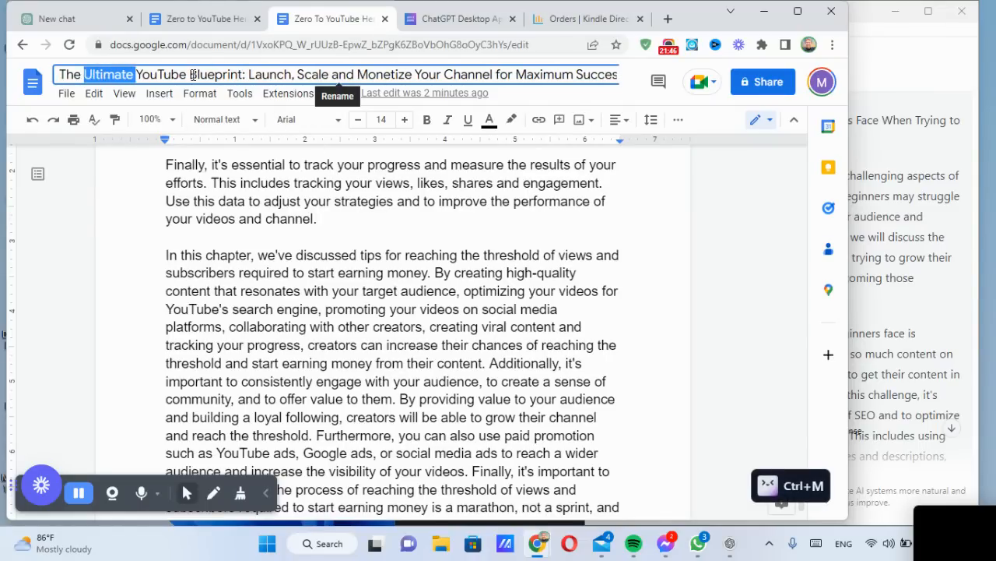
Insert "Success" before "Blueprint" in the document name and delete "The Ultimate" from its beginning
left_click(190, 74)
type("Success")
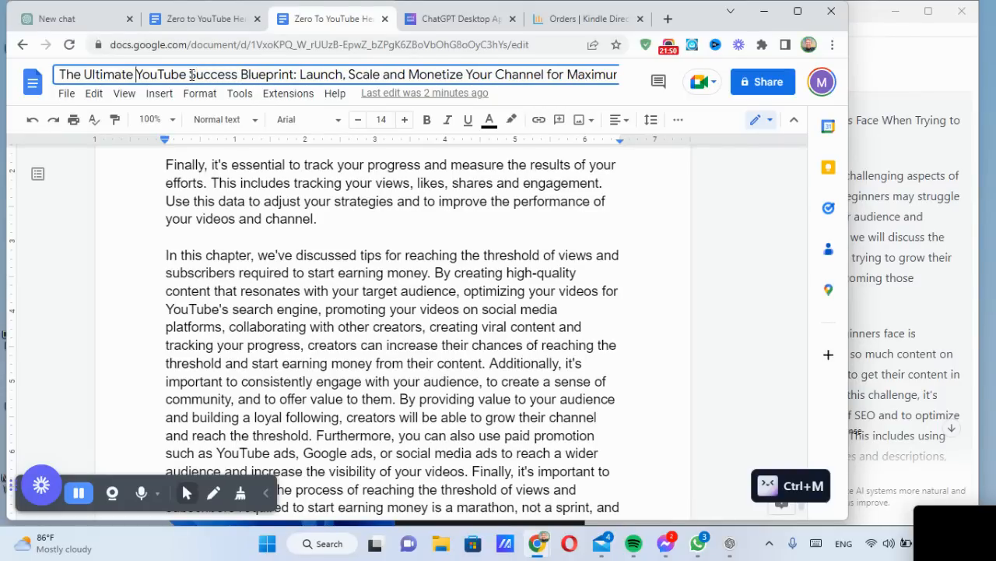
key("BackSpace")
key("BackSpace")
key("BackSpace")
key("BackSpace")
key("BackSpace")
key("BackSpace")
key("BackSpace")
key("BackSpace")
key("BackSpace")
key("BackSpace")
key("BackSpace")
key("BackSpace")
key("BackSpace")
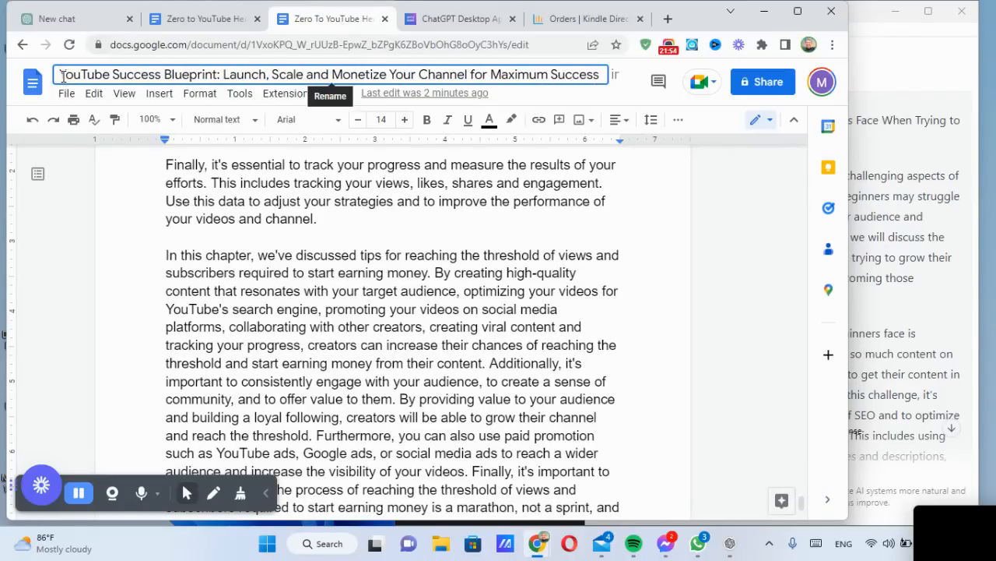
Remove "for Maximum Success" from the document name, add "YouTube" before "Channel", and apply the new name
left_click_drag(60, 74, 109, 73)
key("ctrl+m")
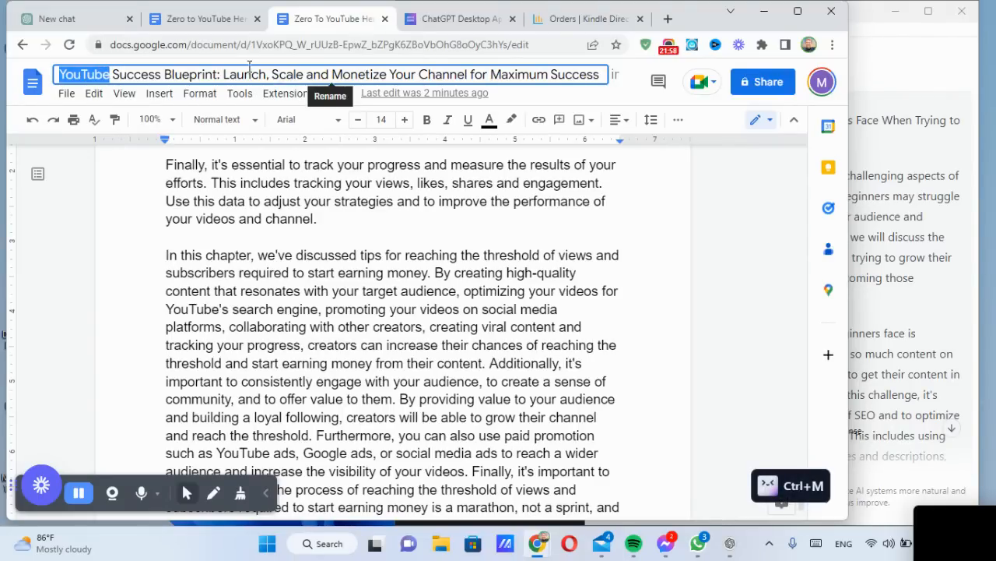
left_click_drag(222, 74, 483, 74)
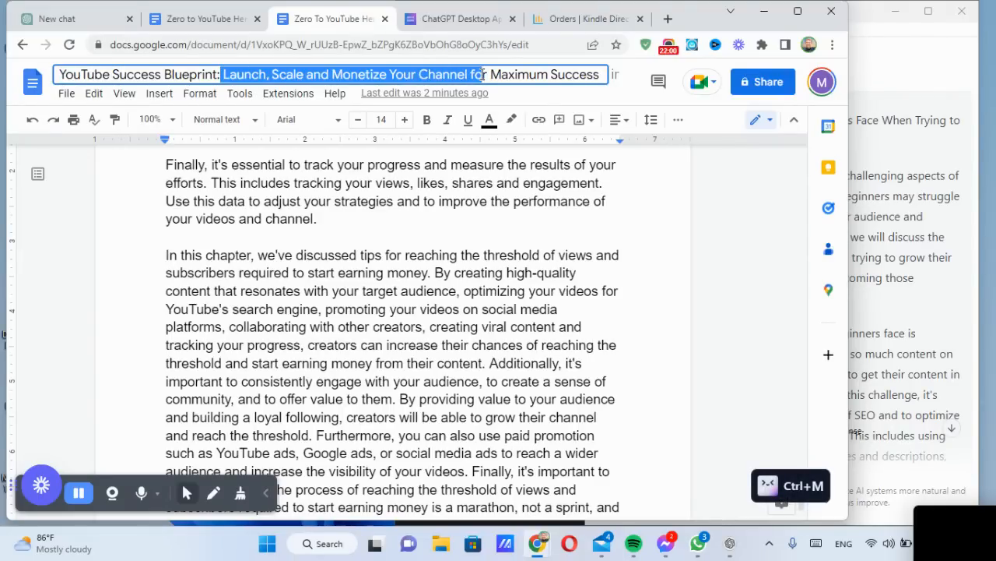
left_click(484, 74)
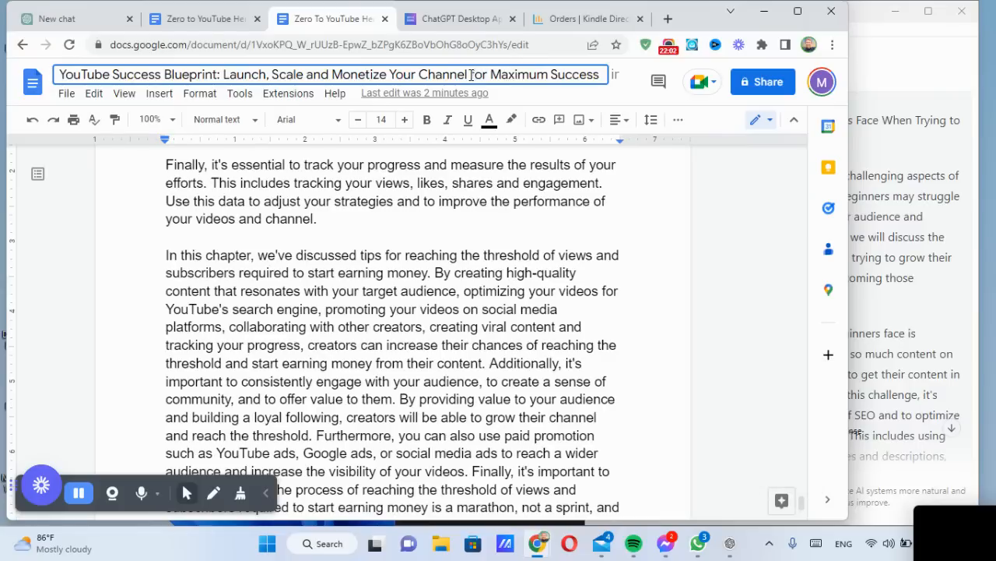
left_click_drag(472, 74, 600, 75)
key("BackSpace")
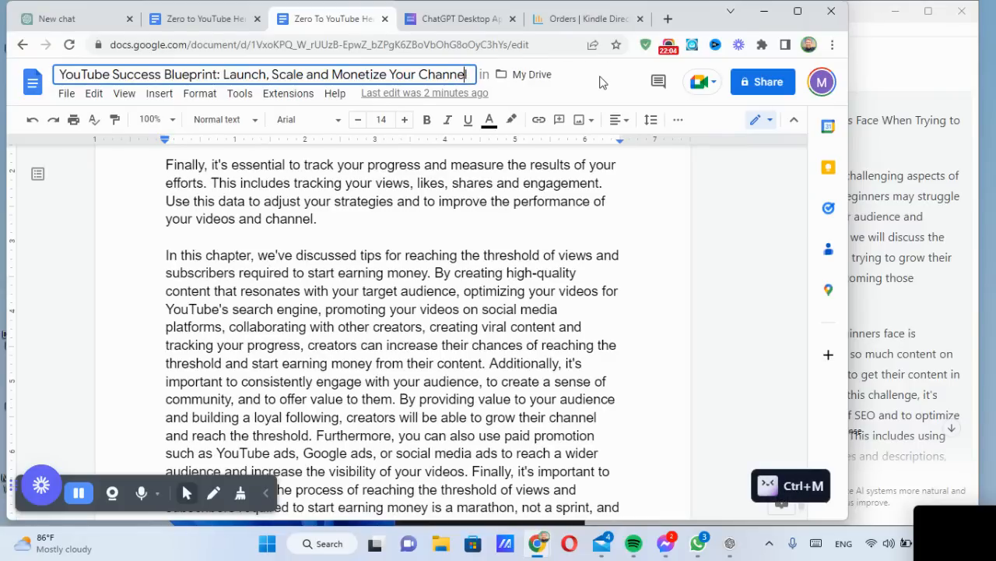
type("YouTube")
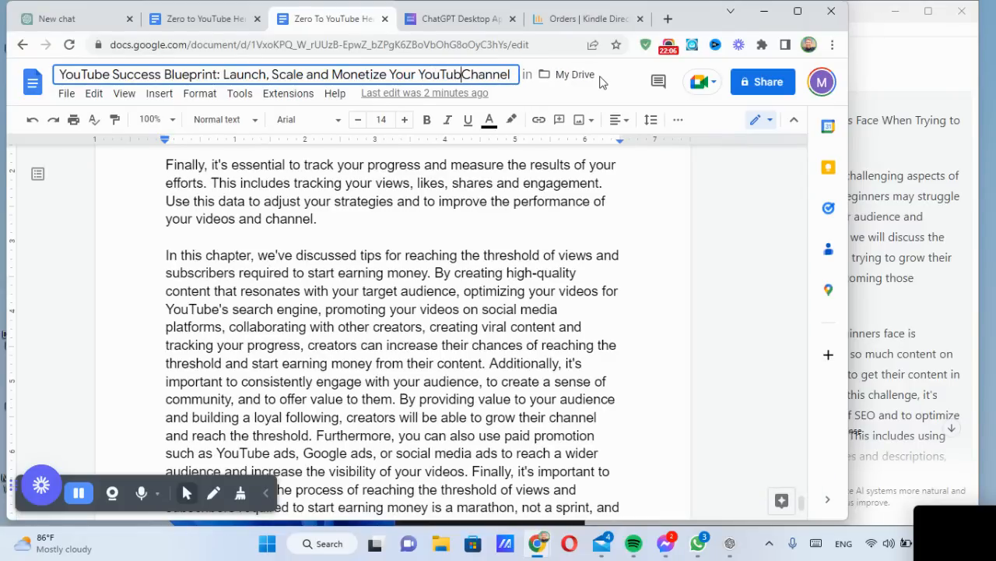
key("Return")
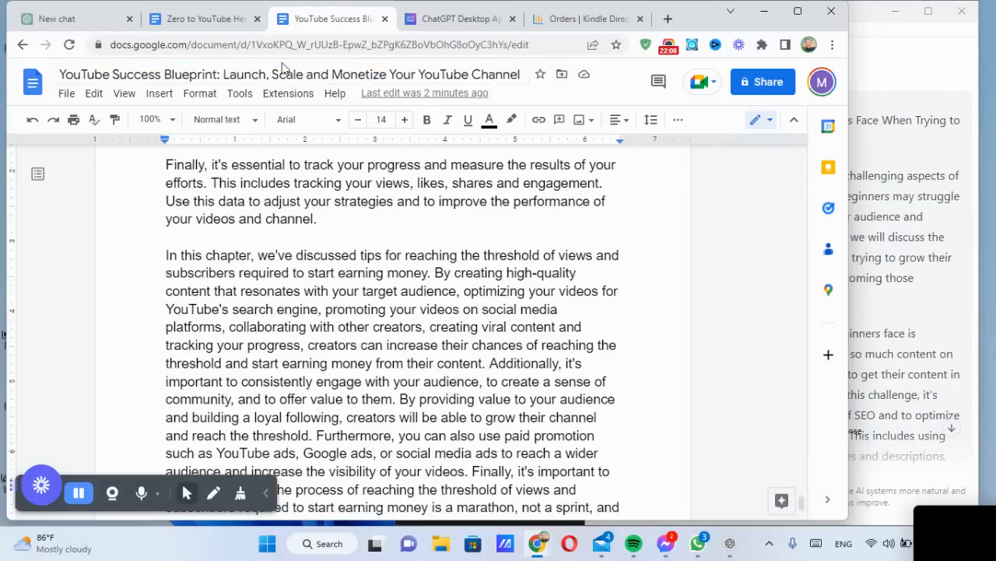
left_click_drag(235, 74, 522, 74)
left_click(522, 74)
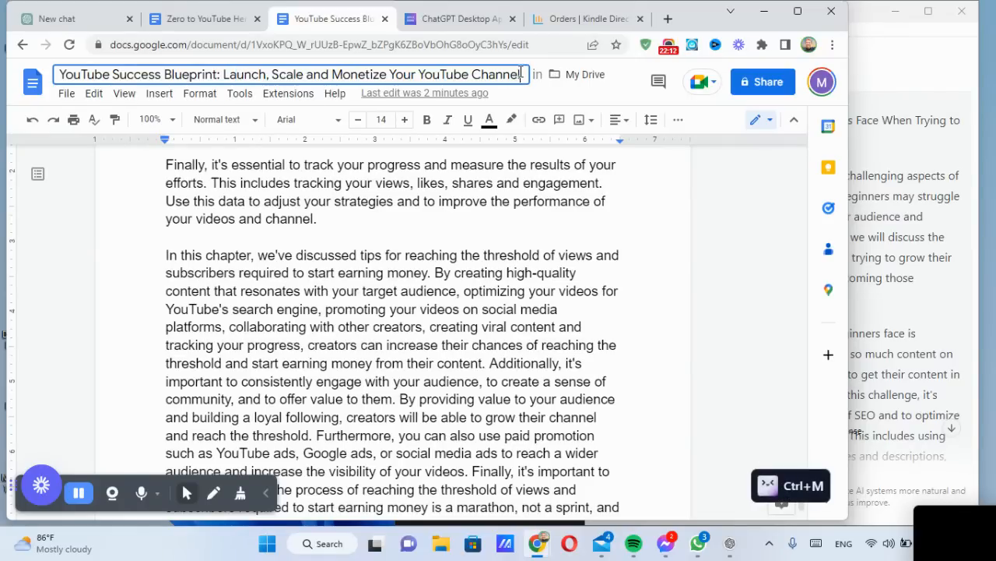
type("in 2023")
key("Return")
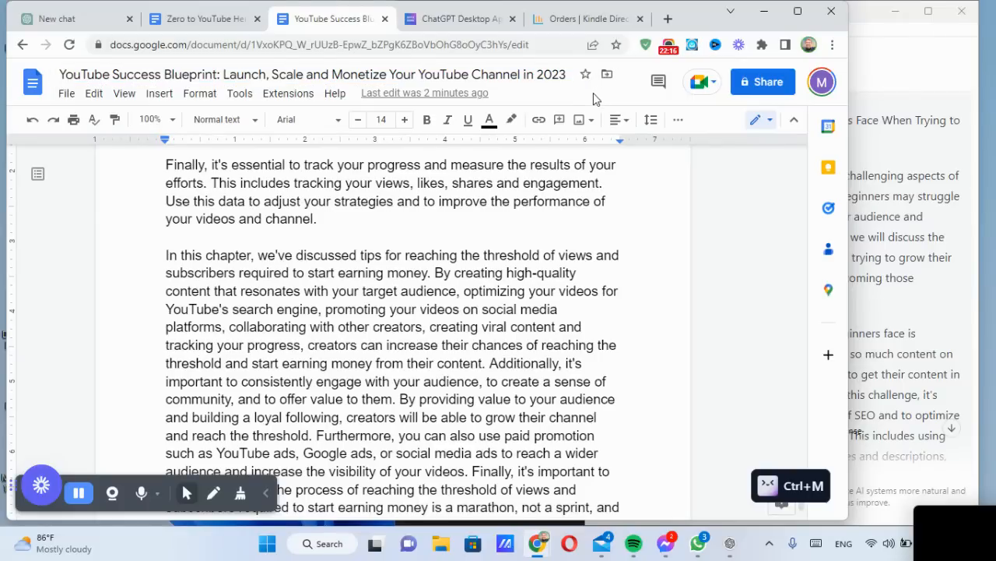
left_click(540, 76)
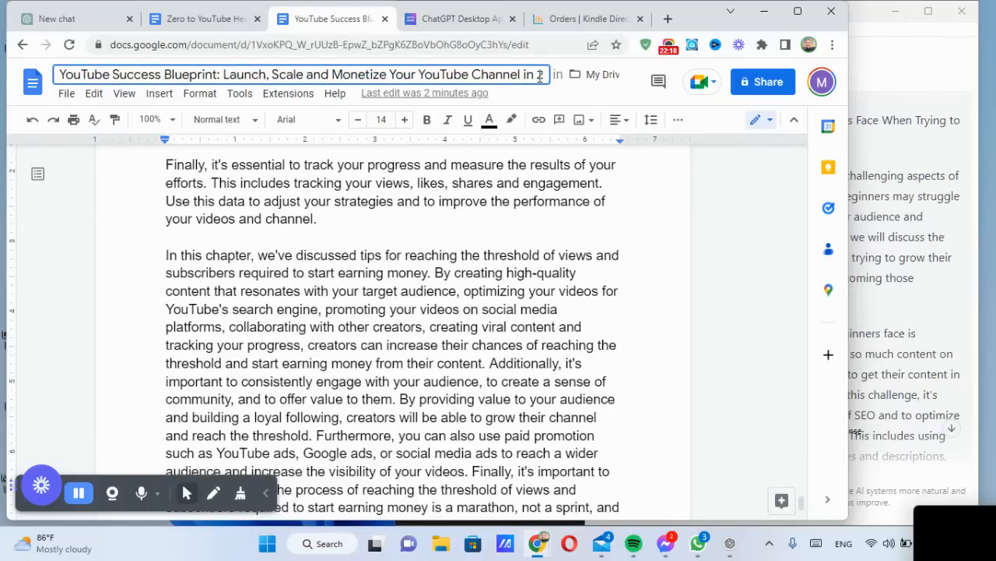
double_click(540, 76)
key("ctrl+m")
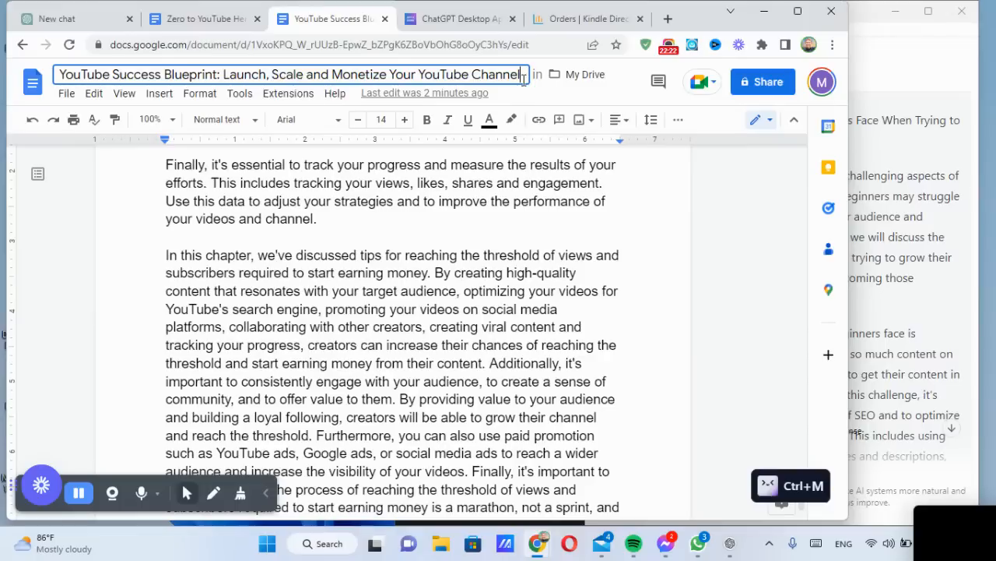
left_click(538, 101)
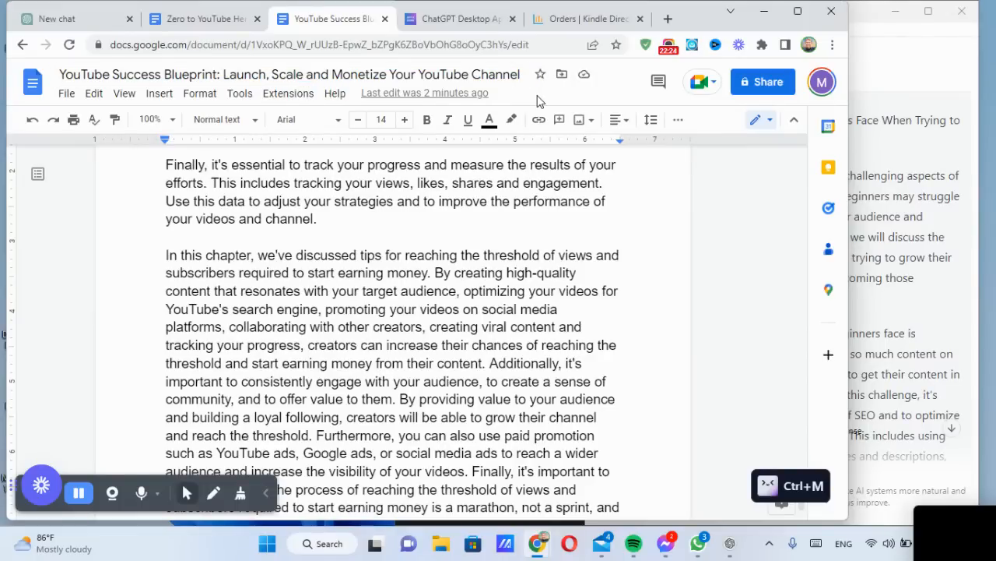
Insert blank lines before the Chapter 1 heading until it moves to the second page, leaving an empty title page
left_click(322, 77)
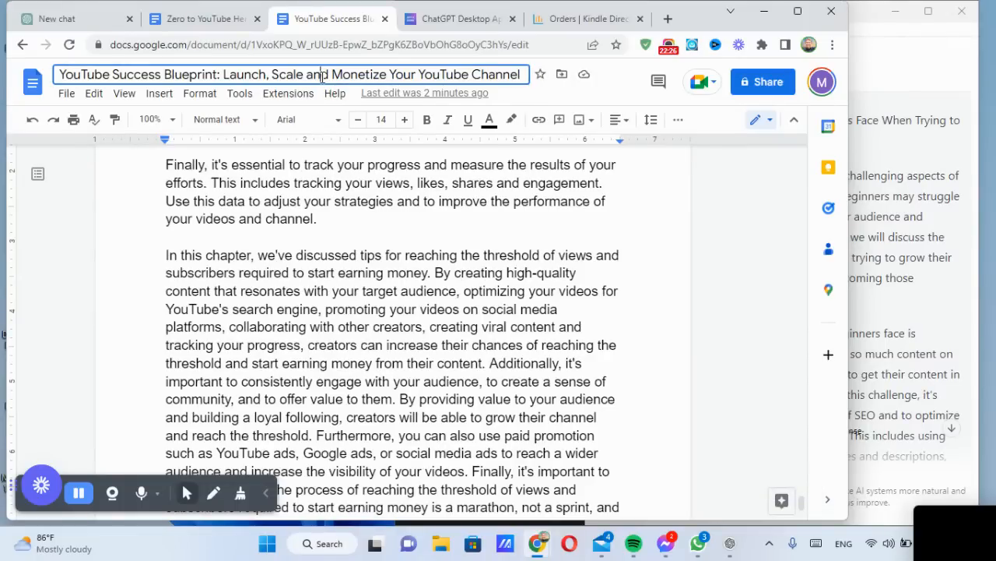
left_click(418, 255)
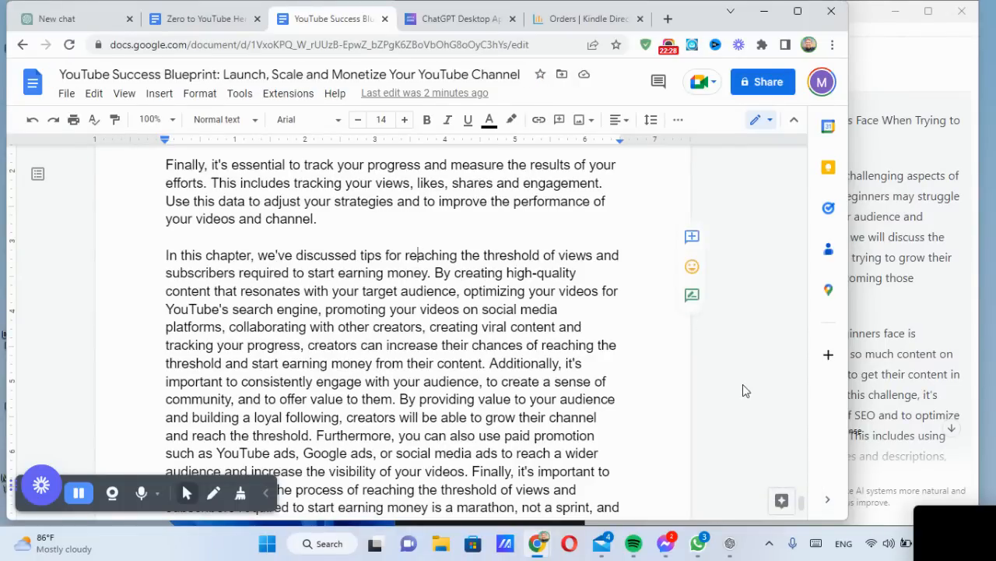
scroll(779, 467, "up", 2)
left_click_drag(802, 499, 812, 104)
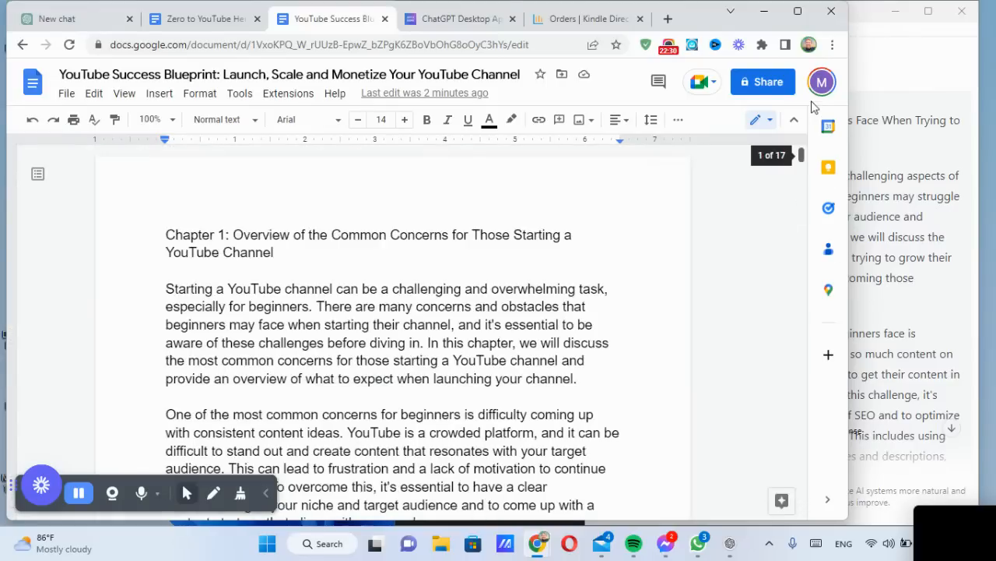
left_click(165, 229)
key("Return")
key("Return")
key("Return")
key("Return")
key("Return")
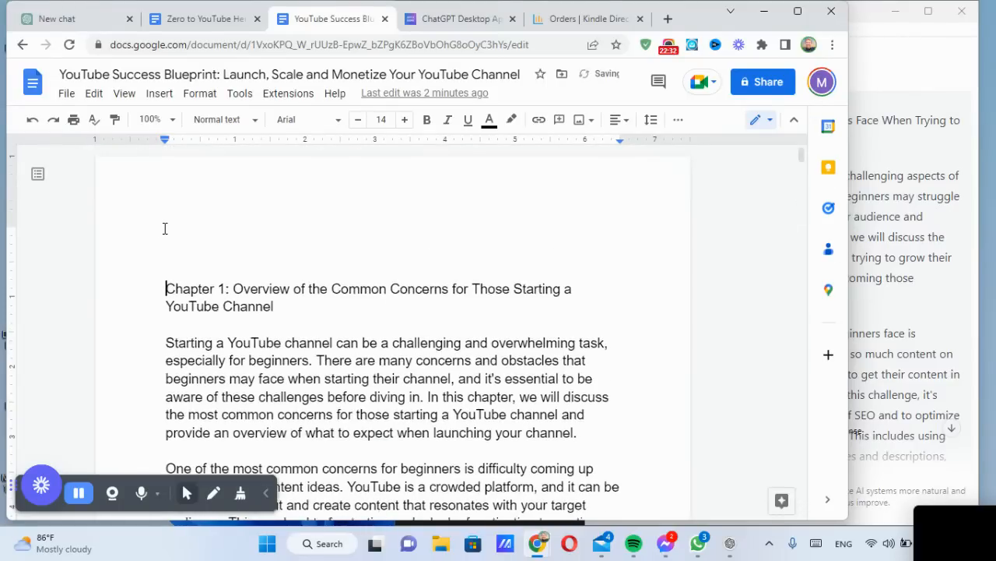
key("Return")
key("Return")
key("Return")
key("Return")
key("Return")
key("Return")
key("Return")
key("Return")
key("Return")
key("Return")
key("Return")
key("Return")
key("Return")
key("Return")
key("Return")
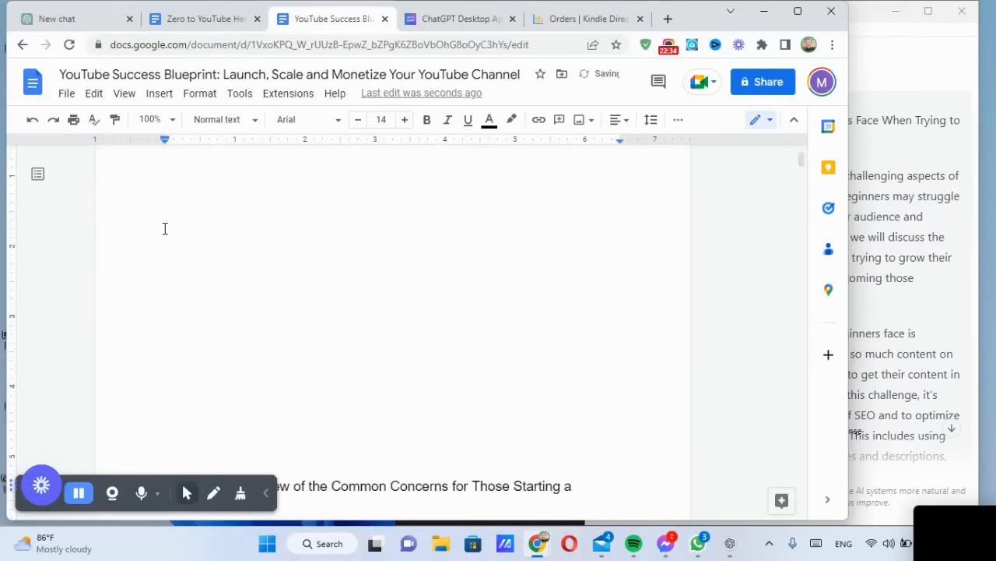
key("Return")
key("Return")
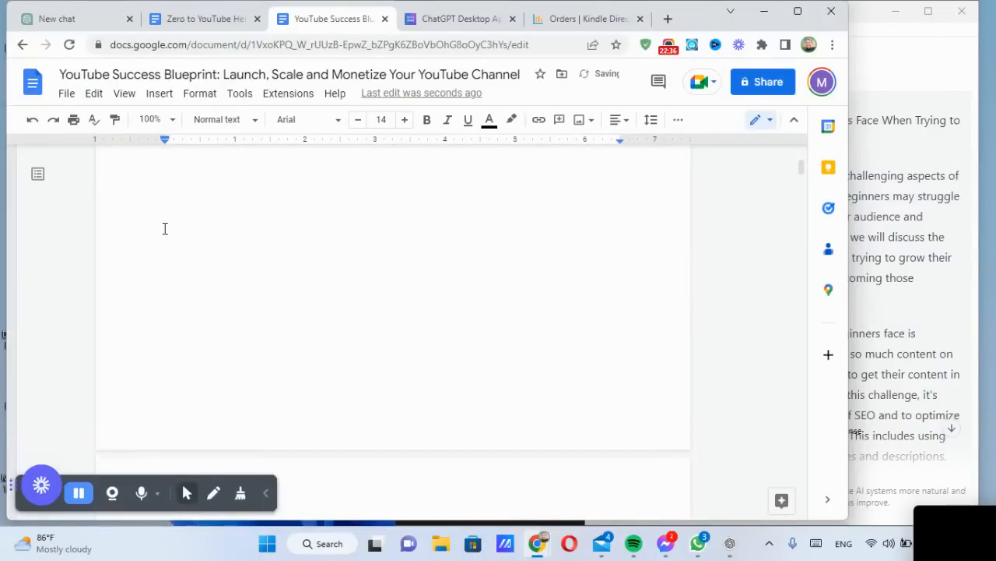
key("Return")
key("Return")
key("Return")
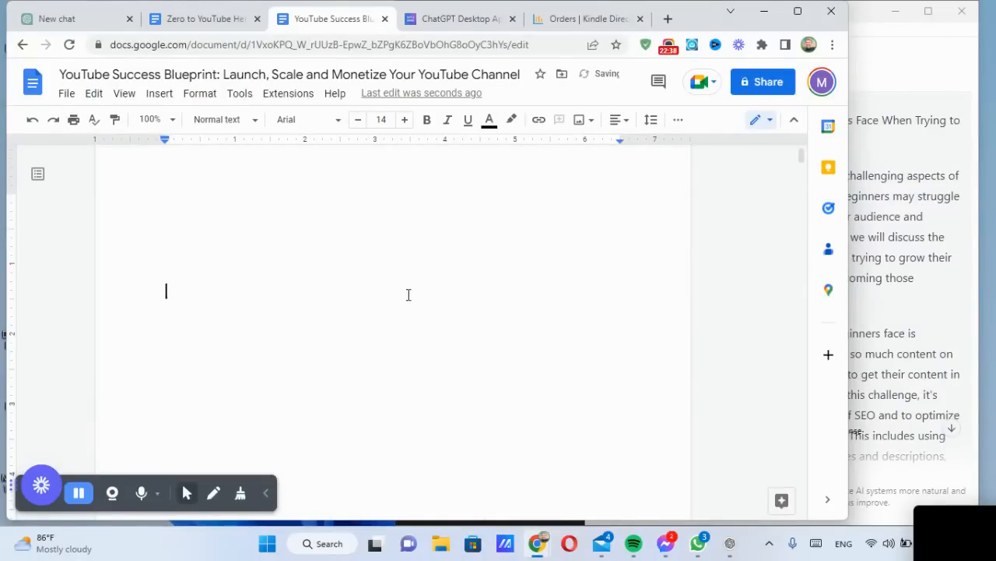
Add the title "YouTube Success Blueprint: Launch, Scale and Monetize Your YouTube Channel" to the blank first page and enlarge it to size 28
type("YouTube Success Blueprint: Launch, Scale and Monetize Your YouTube Channel")
triple_click(369, 296)
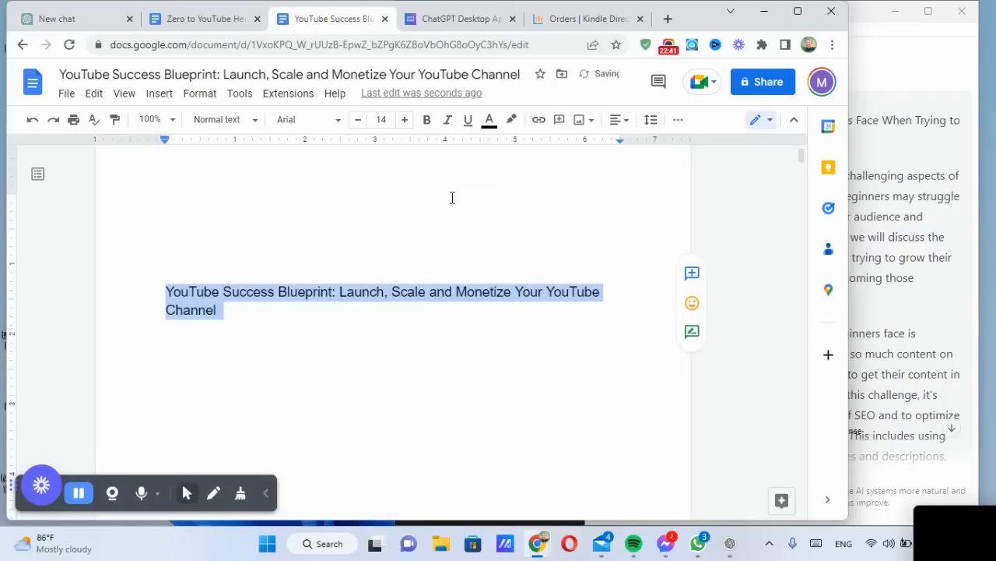
double_click(405, 121)
triple_click(405, 120)
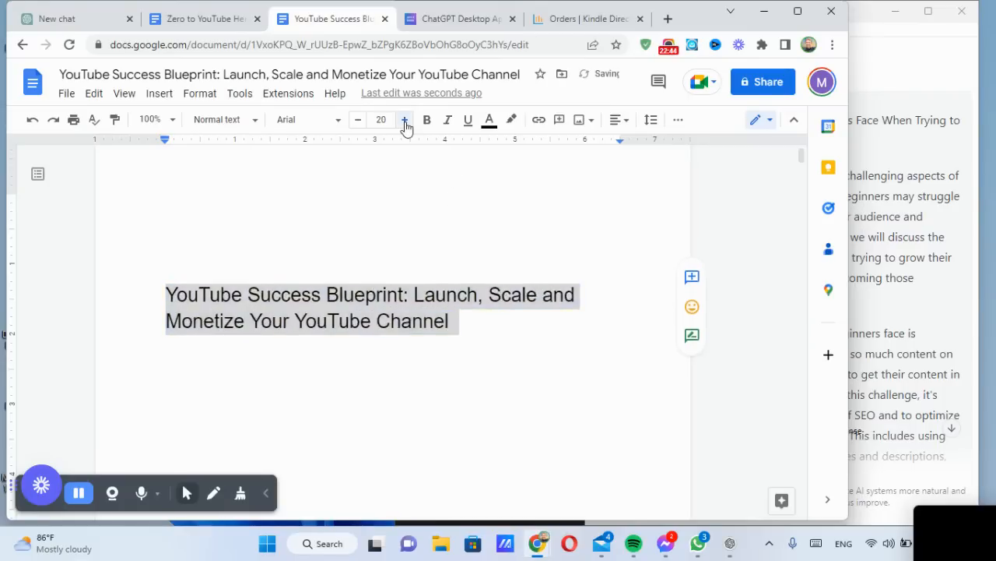
double_click(405, 120)
double_click(405, 120)
double_click(405, 121)
double_click(405, 121)
left_click(405, 120)
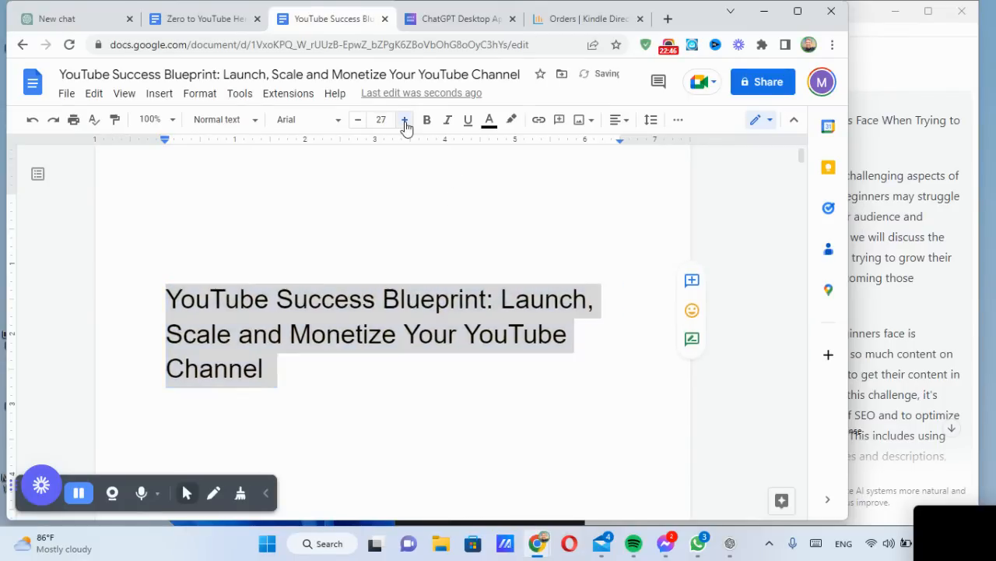
Make the whole book title on the first page bold
left_click(467, 249)
scroll(467, 257, "down", 2)
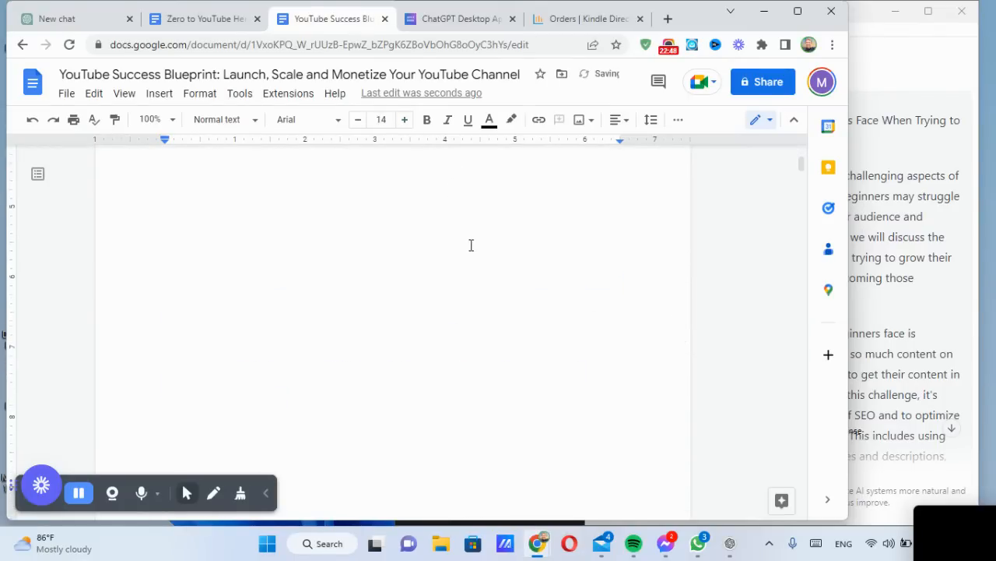
scroll(466, 259, "up", 2)
triple_click(444, 339)
key("Right")
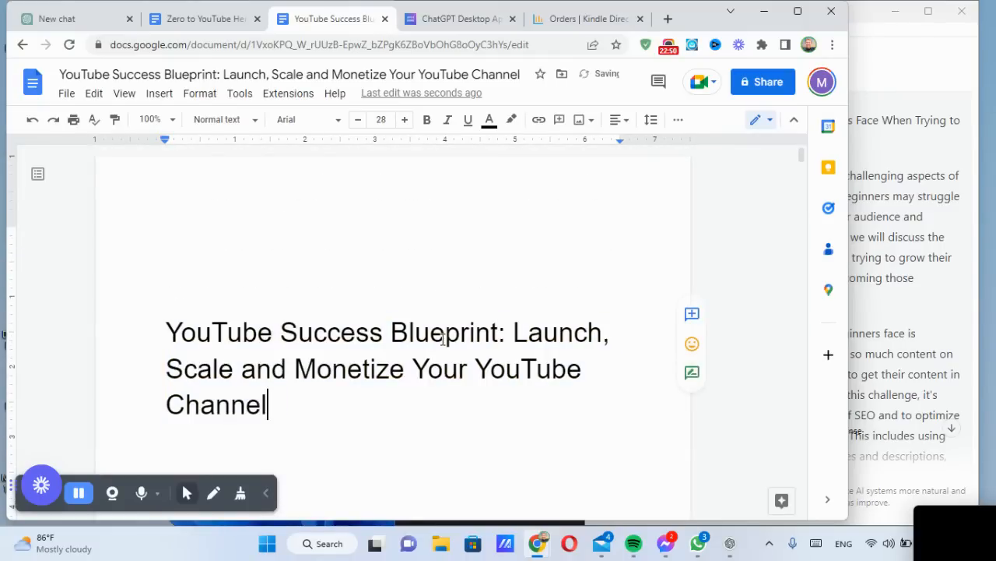
key("ctrl+a")
triple_click(389, 333)
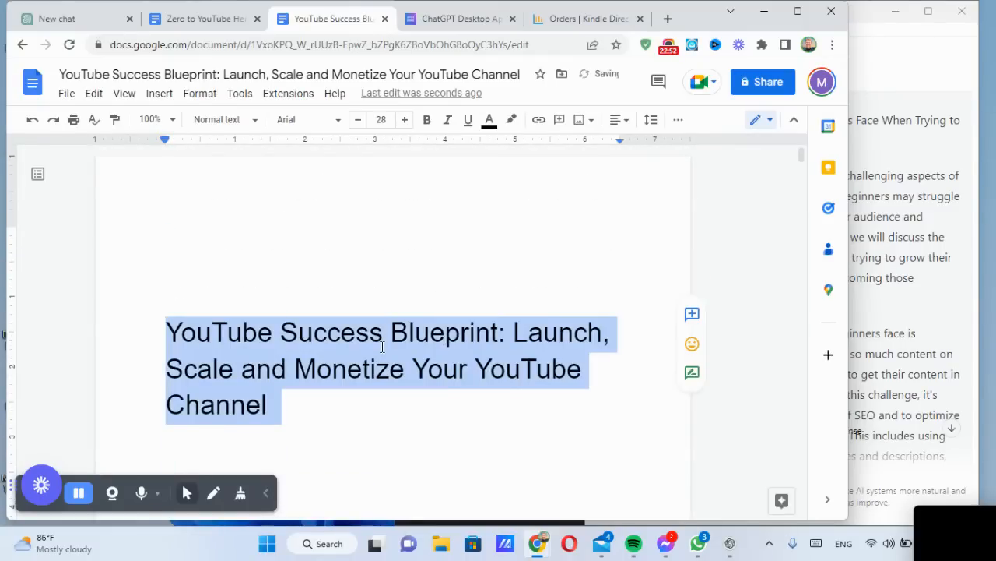
key("ctrl+b")
left_click(418, 286)
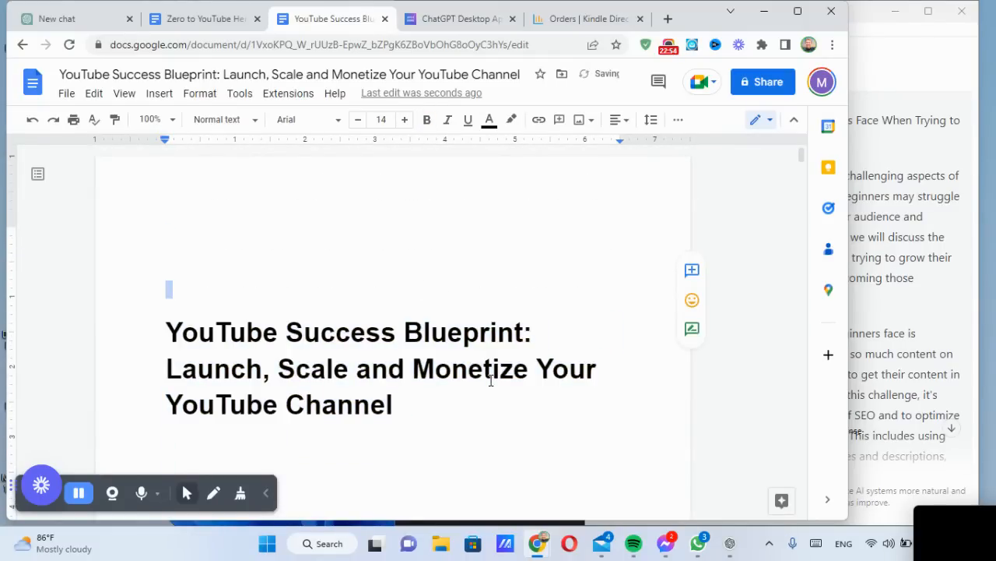
Replace the space before "Launch" in the book title with a line break, separating the subtitle from "YouTube Success Blueprint:"
left_click(168, 368)
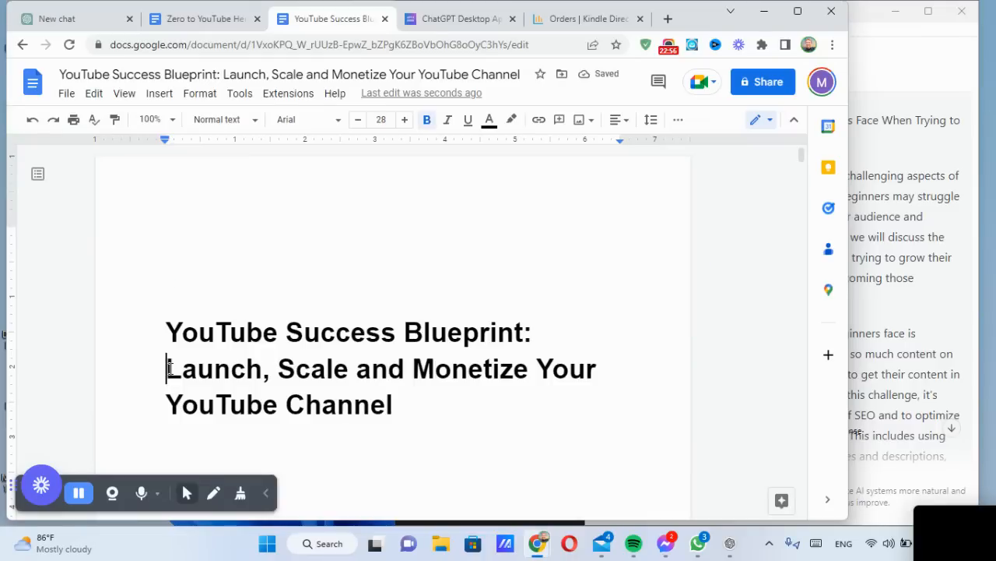
key("BackSpace")
key("Return")
left_click(443, 413)
Delete the surplus blank lines above the Chapter 1 heading, keeping the heading on the second page
scroll(450, 417, "down", 9)
scroll(450, 417, "down", 5)
scroll(450, 417, "up", 6)
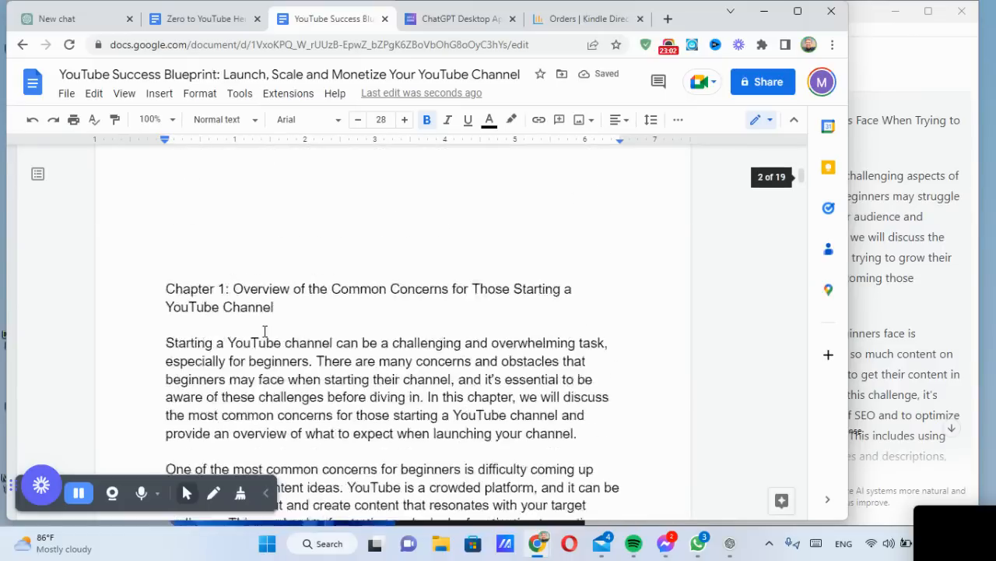
left_click(173, 428)
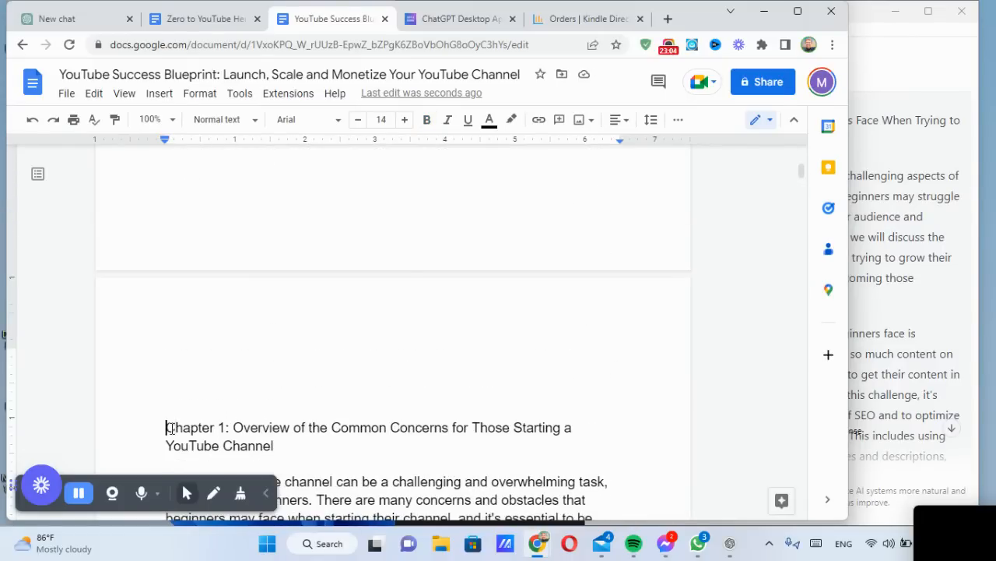
key("BackSpace")
key("BackSpace")
key("BackSpace")
key("BackSpace")
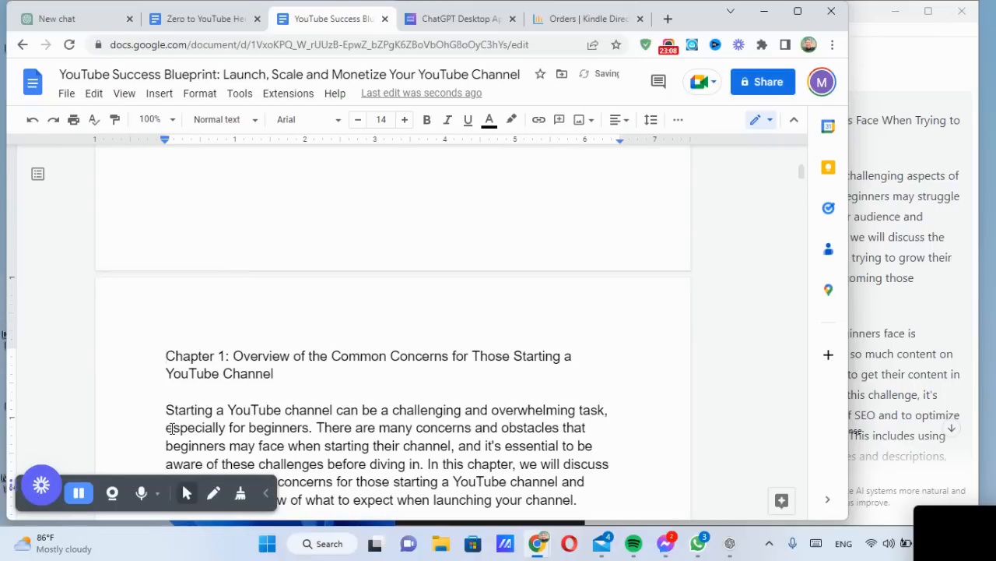
key("BackSpace")
key("ctrl+z")
Make the Chapter 1 and Chapter 2 headings bold
triple_click(243, 372)
key("ctrl+b")
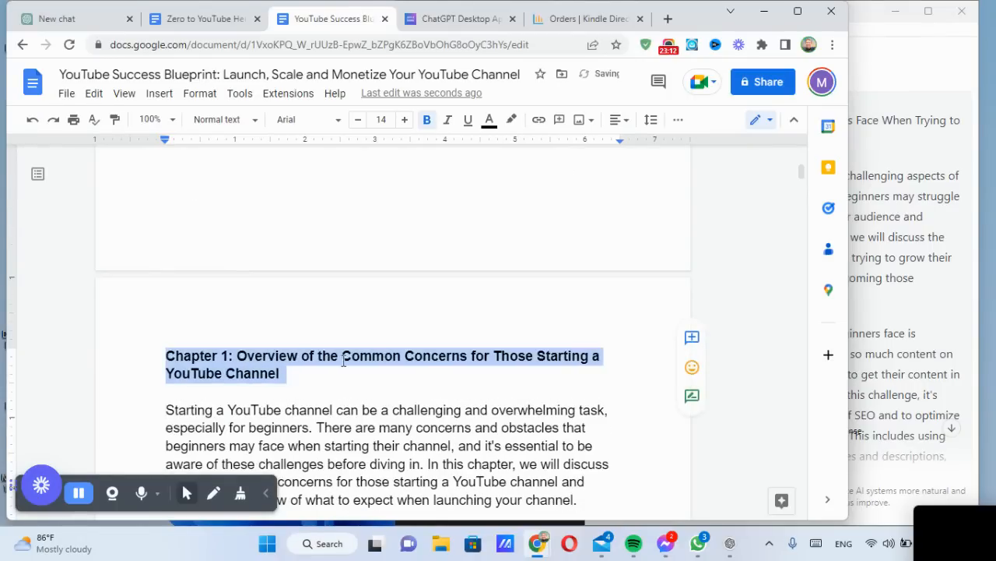
left_click(341, 356)
scroll(344, 362, "down", 2)
scroll(343, 362, "down", 15)
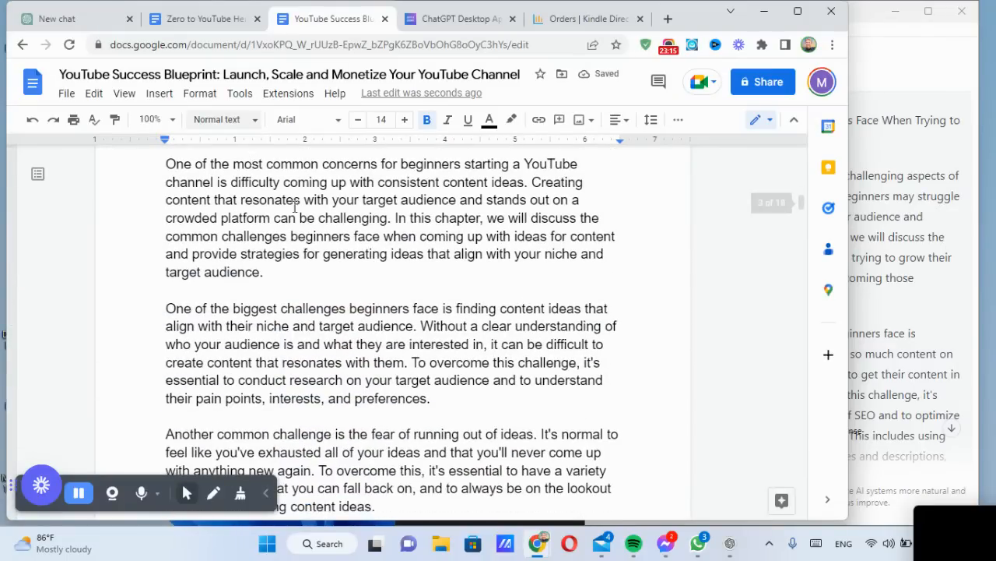
scroll(382, 350, "up", 3)
triple_click(384, 347)
key("ctrl+b")
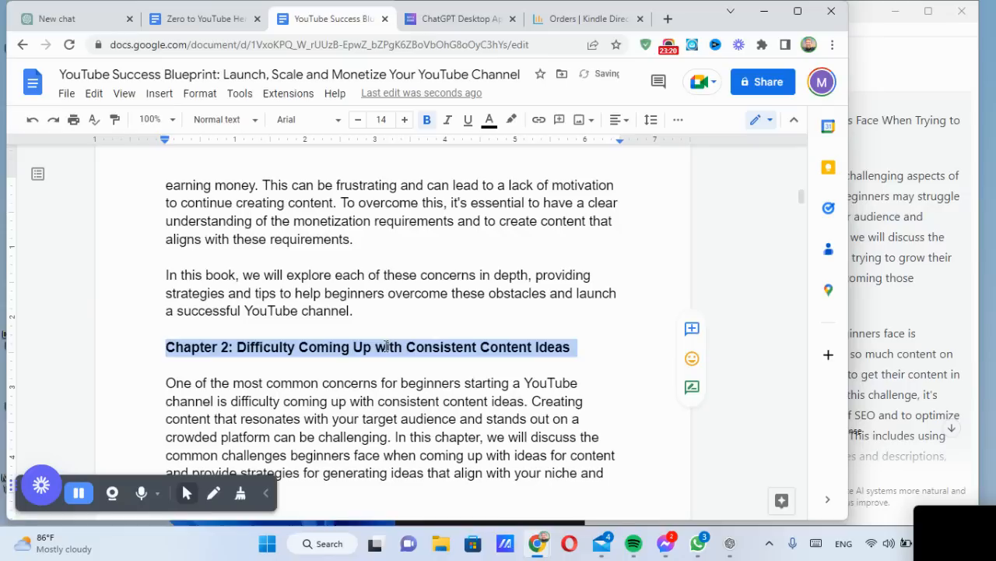
left_click(473, 316)
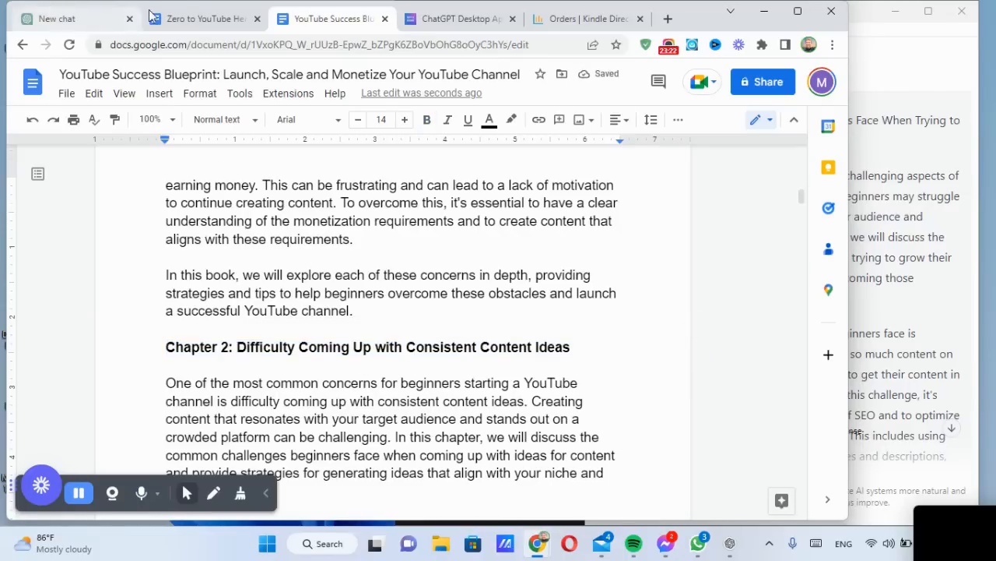
Switch to the "Zero to YouTube Hero: Book Outline" document and copy the bullet "Advice on finding brand deals and sponsorships"
left_click(154, 17)
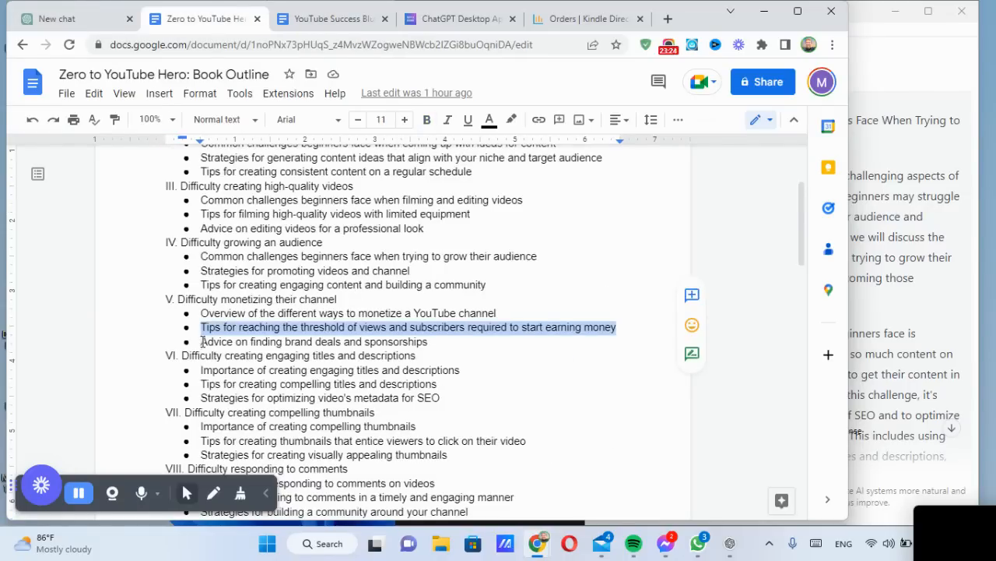
left_click_drag(202, 341, 427, 341)
key("ctrl+c")
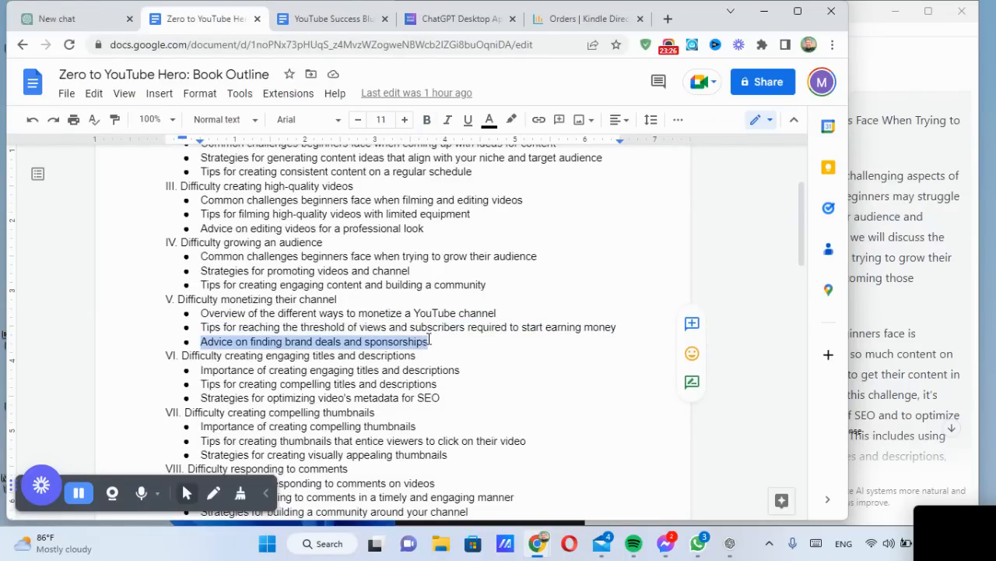
Switch to ChatGPT and send the prompt: Write a book chapter about "Advice on finding brand deals and sponsorships"
left_click(76, 20)
left_click(511, 462)
type("Write a book chapter about \"")
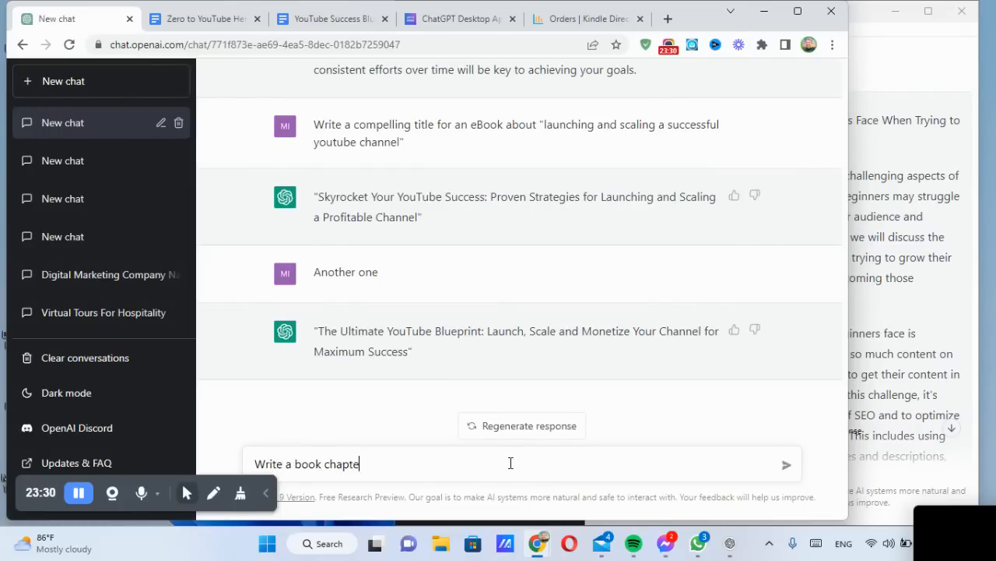
key("ctrl+v")
type("\"")
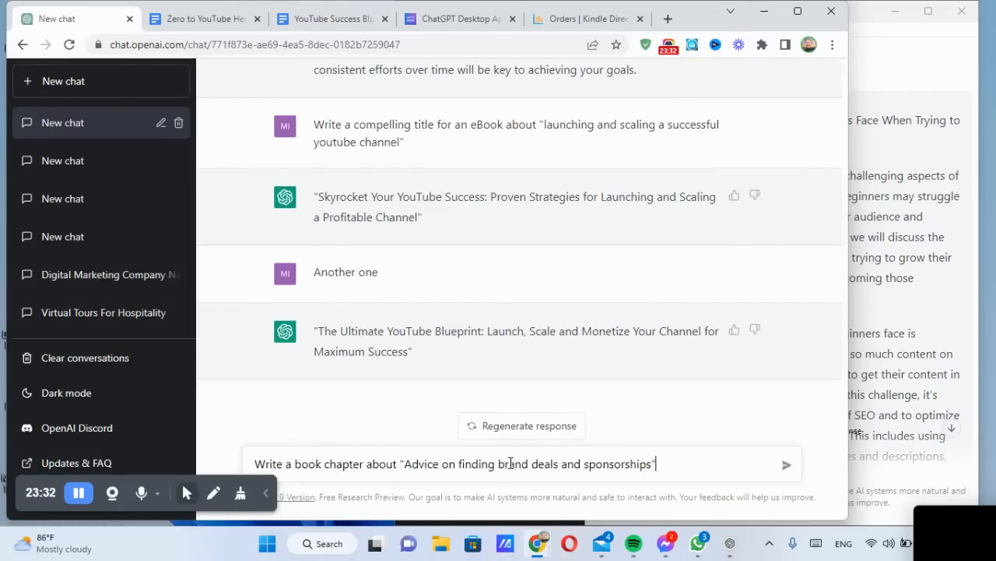
key("Return")
left_click_drag(567, 292, 633, 291)
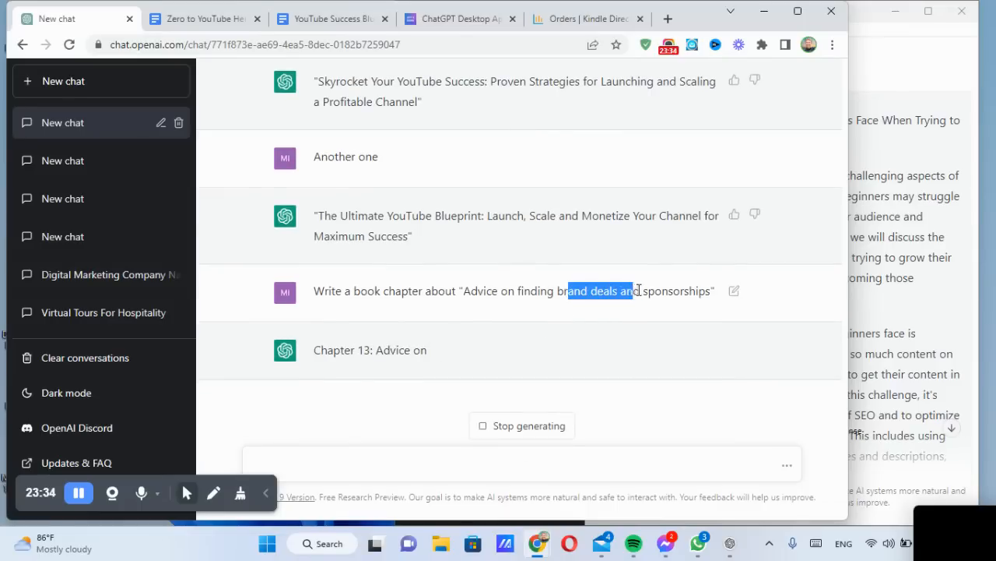
key("ctrl+m")
left_click(633, 289)
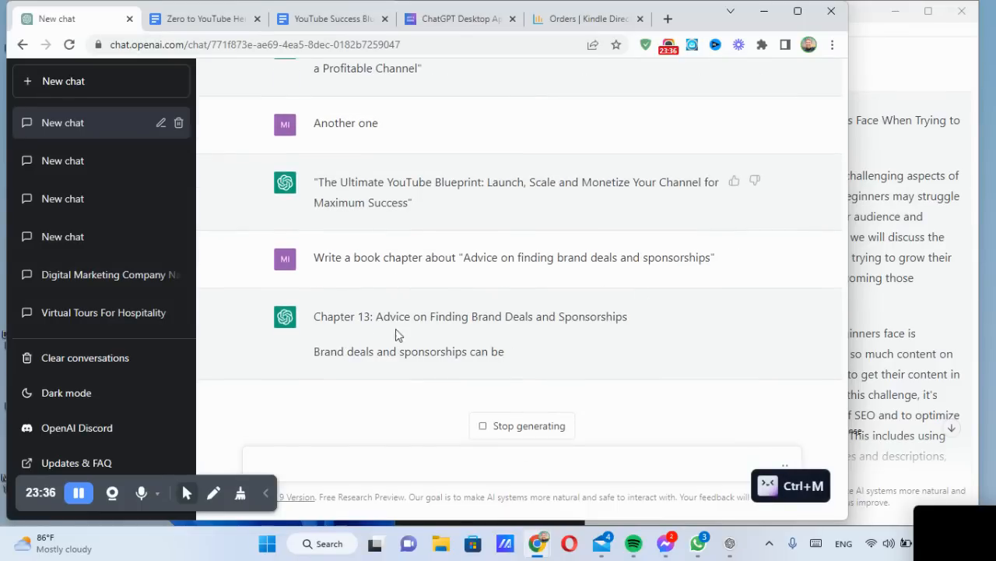
Switch to the "YouTube Success Blueprint" document and insert a blank line before and after the numbered strategies list in Chapter 2
left_click(335, 19)
scroll(381, 348, "down", 15)
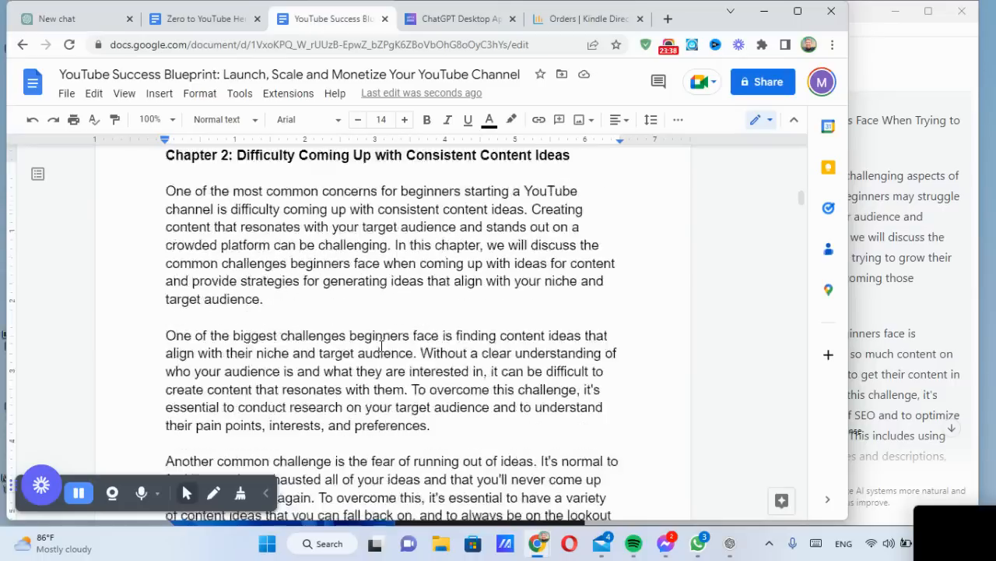
scroll(361, 332, "down", 3)
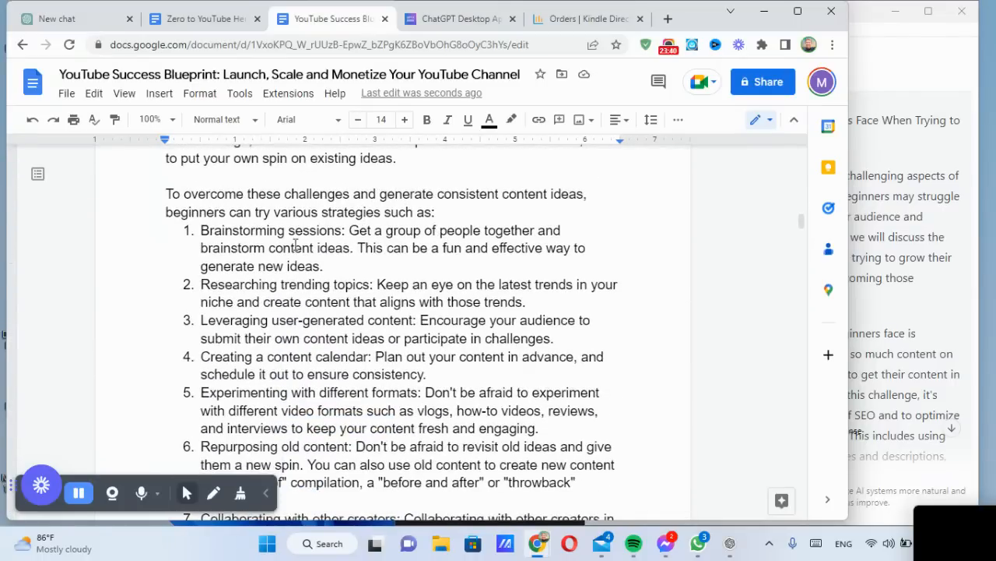
scroll(473, 220, "up", 2)
left_click(461, 209)
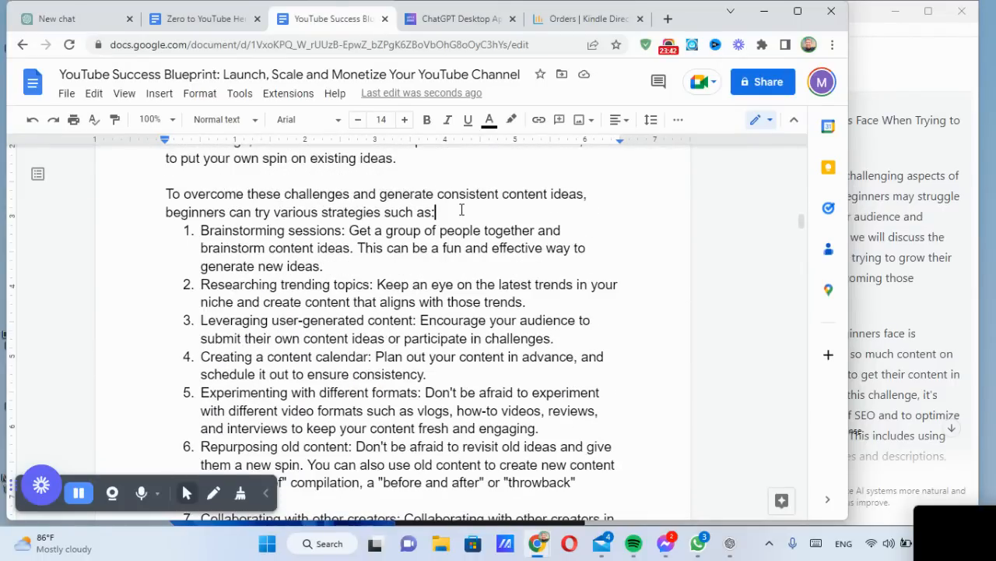
key("Return")
scroll(463, 233, "down", 5)
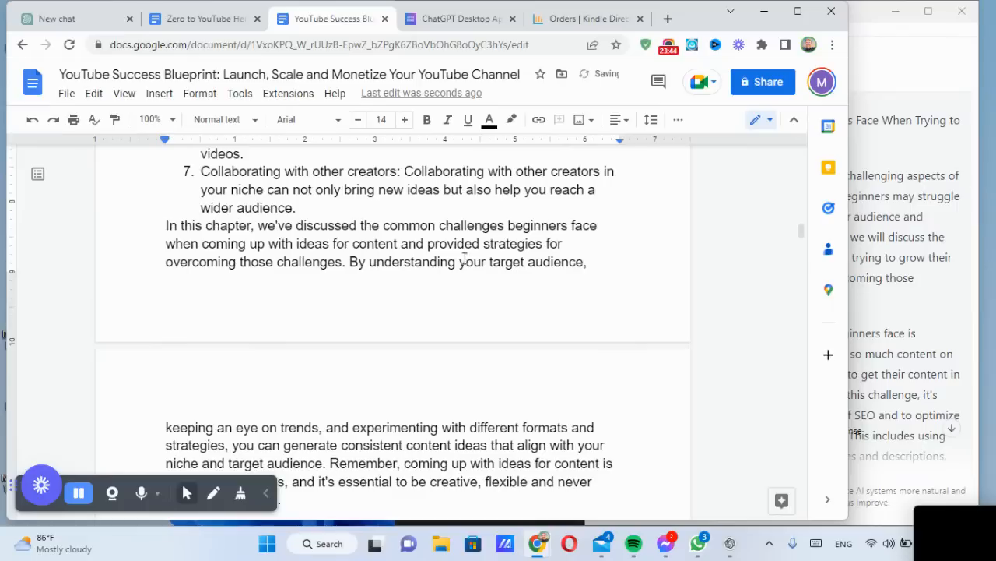
left_click(336, 202)
key("Return")
Make the two-line Chapter 3 heading bold and insert a blank line between it and the chapter's first paragraph
scroll(164, 224, "down", 5)
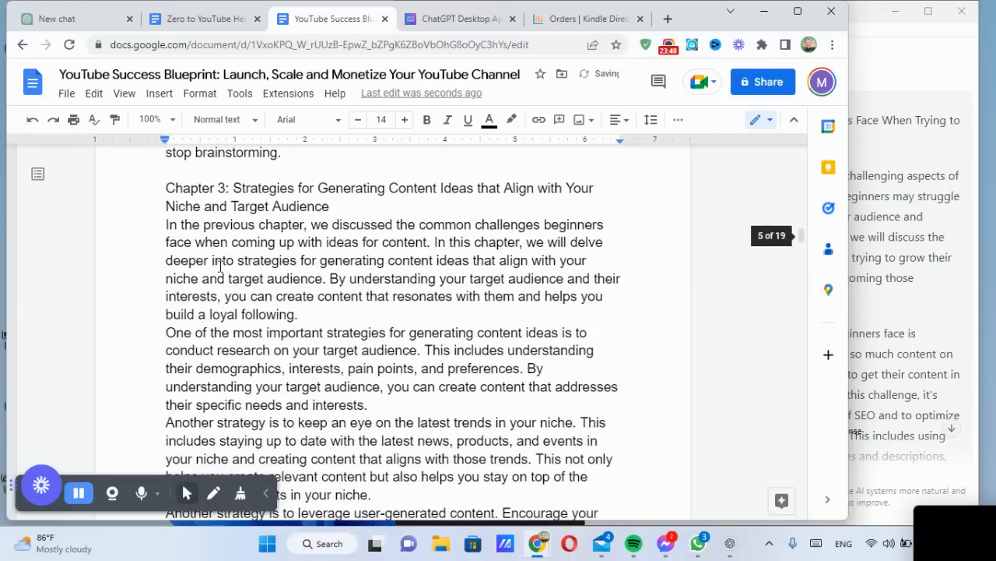
left_click_drag(166, 188, 329, 201)
key("ctrl+b")
key("Right")
key("Right")
key("Return")
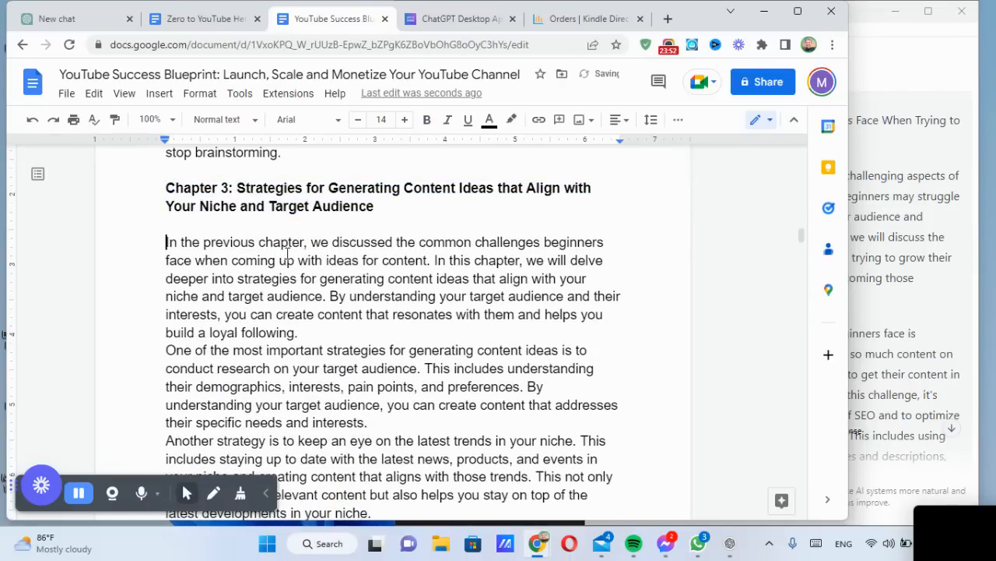
Insert blank lines between the Chapter 3 paragraphs from the introduction down to the one about experimenting with different formats
key("Return")
scroll(370, 317, "down", 2)
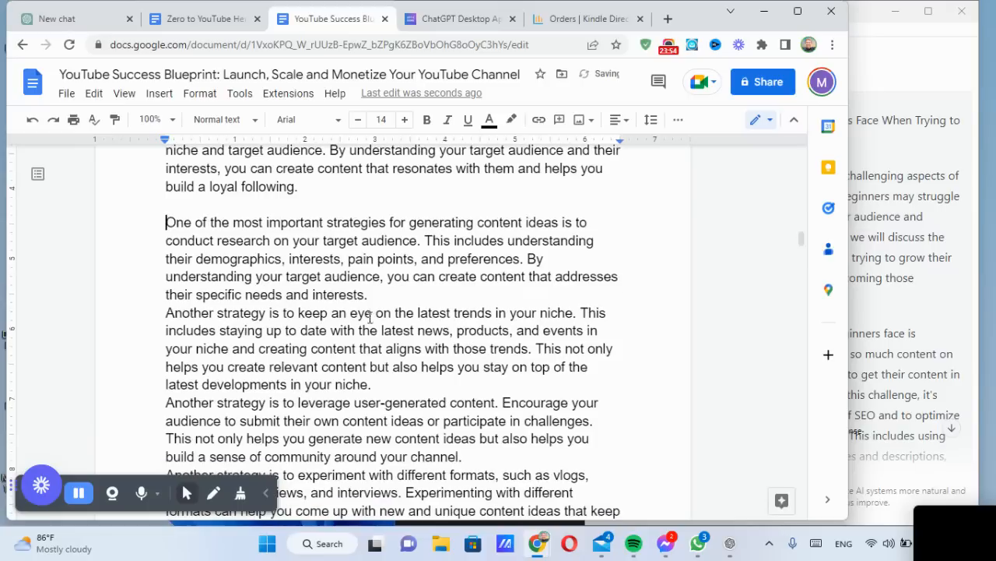
key("Return")
left_click(492, 401)
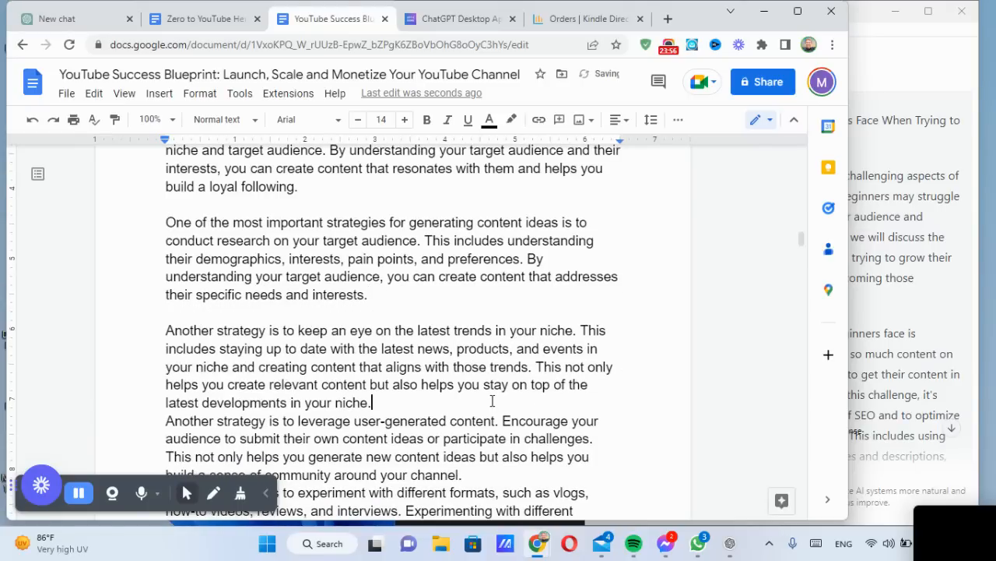
key("Return")
scroll(492, 401, "down", 3)
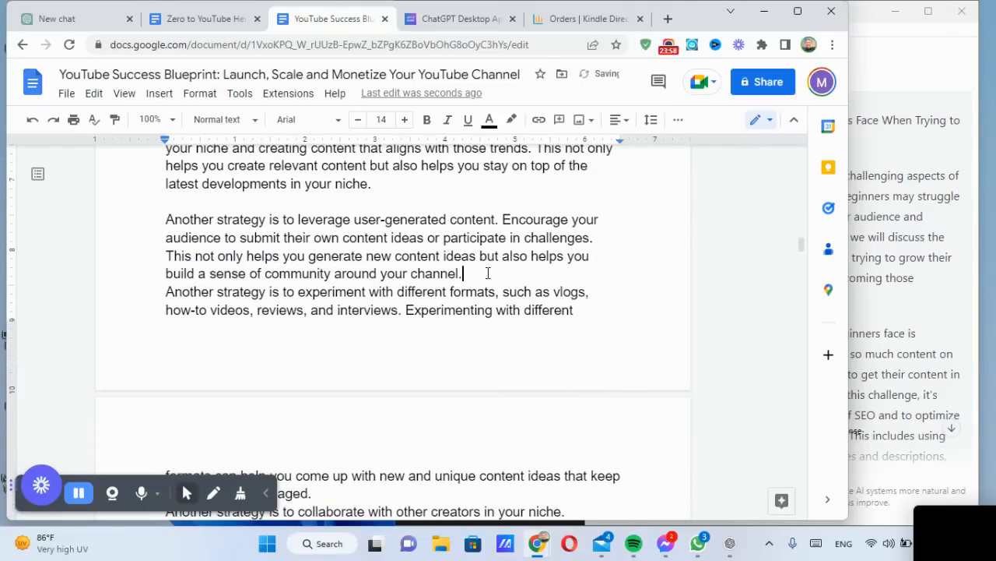
key("Return")
scroll(487, 277, "down", 3)
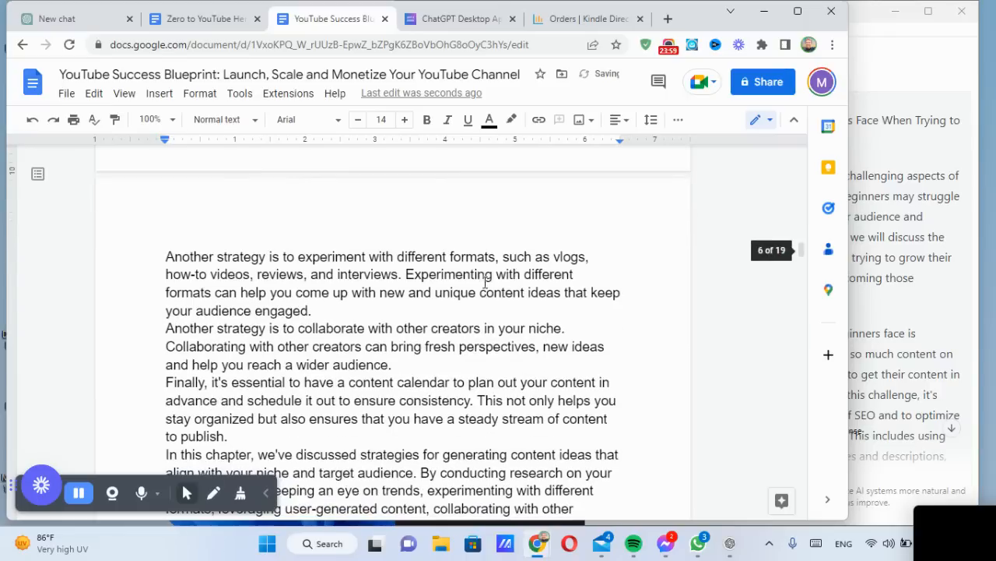
Insert a blank line after each of the Chapter 3 paragraphs about different formats, collaborating with creators and the content calendar
left_click(366, 311)
key("Return")
scroll(397, 318, "down", 1)
left_click(426, 313)
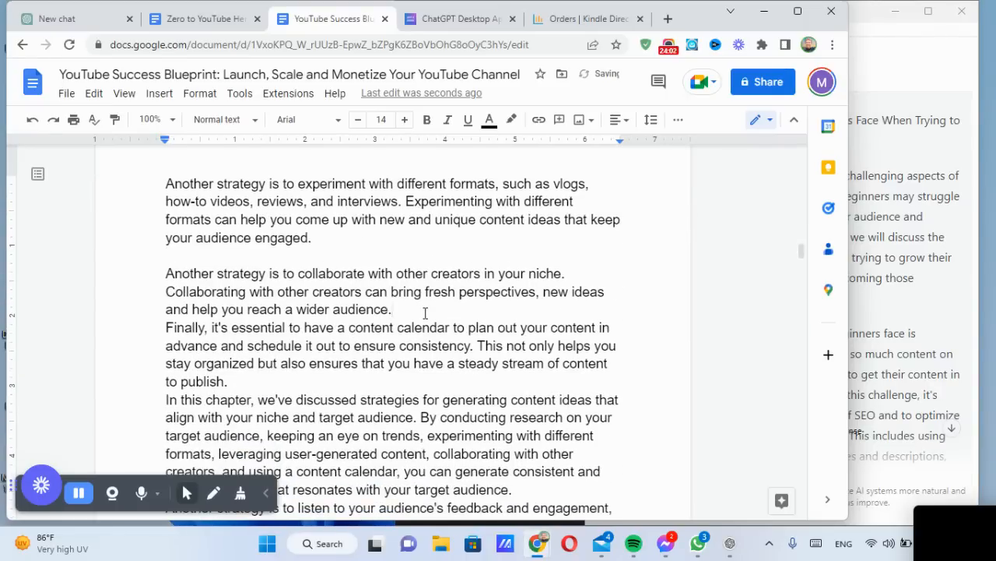
key("Return")
left_click(860, 24)
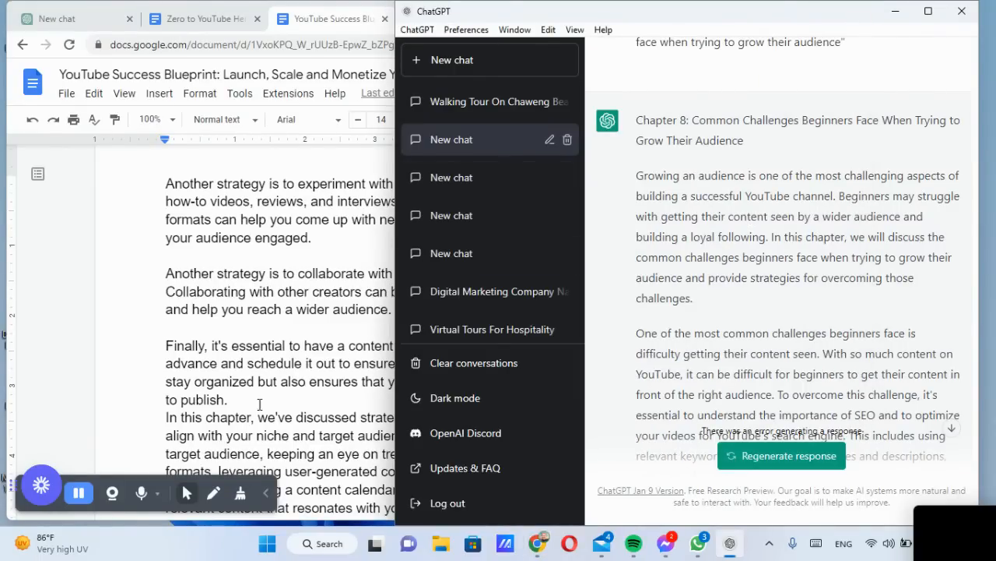
left_click(263, 404)
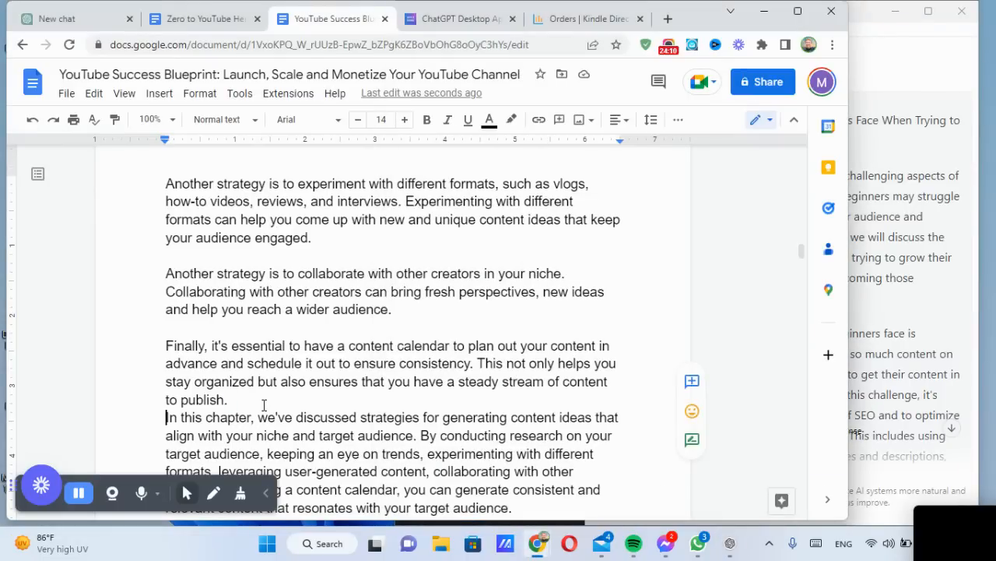
left_click(263, 404)
key("Return")
Insert a blank line after each of the Chapter 3 paragraphs covering the strategy summary, audience feedback and SEO techniques
scroll(588, 373, "down", 3)
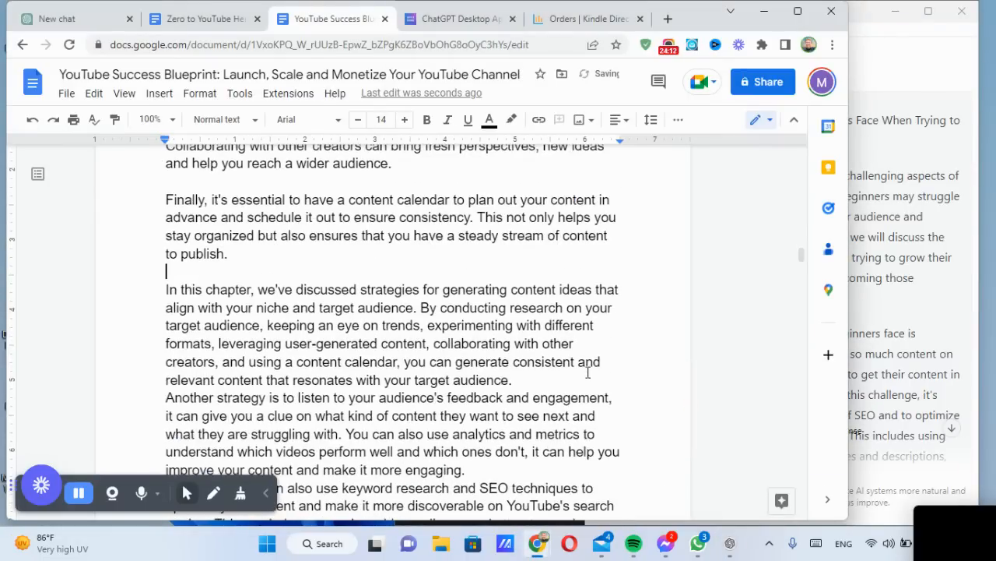
left_click(559, 379)
key("Return")
scroll(560, 381, "down", 5)
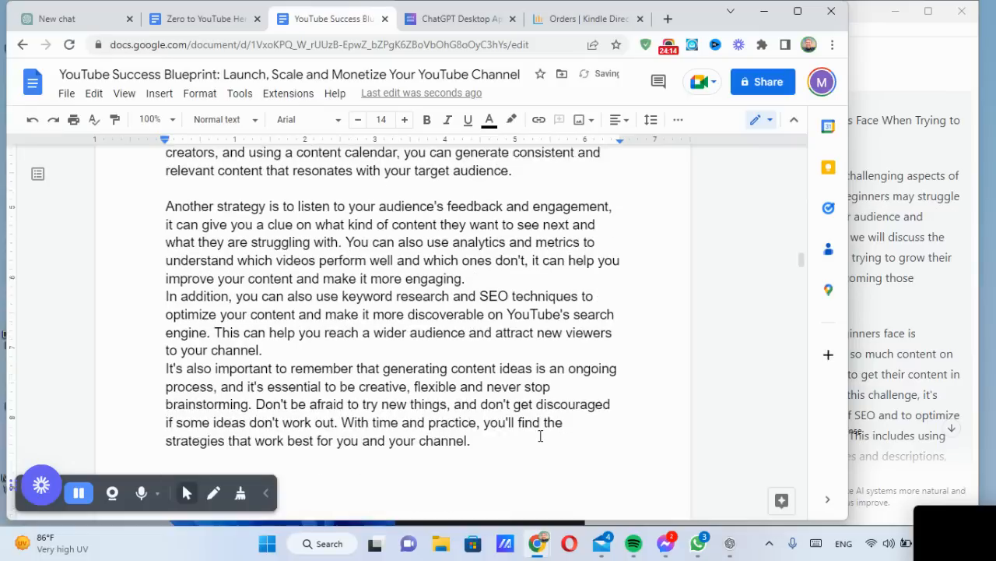
left_click(477, 269)
key("Return")
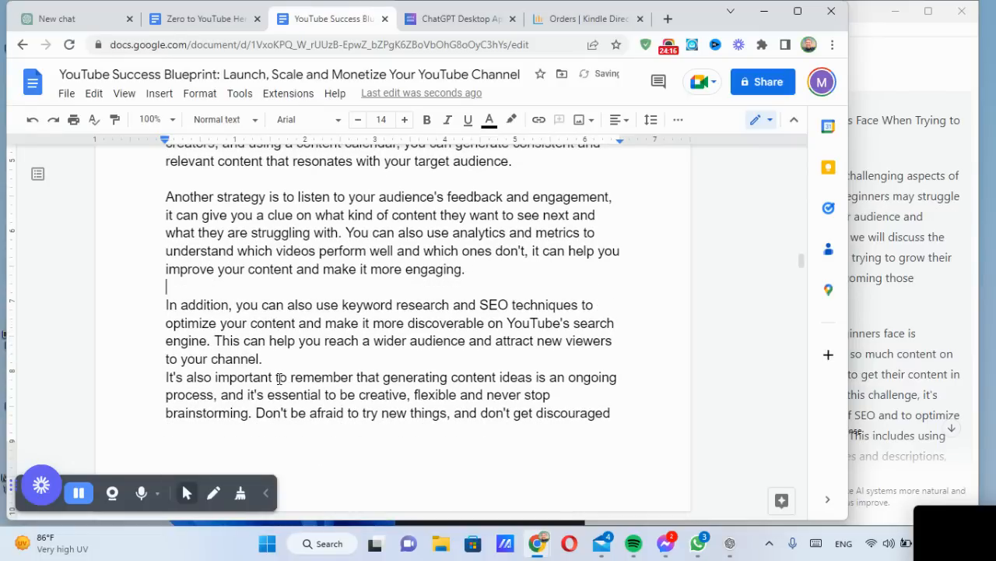
key("Return")
Open the Udemy course "ChatGPT Masterclass: A Complete OpenAI ChatGPT Guide" in a new browser tab
key("ctrl+t")
type("udemy.com")
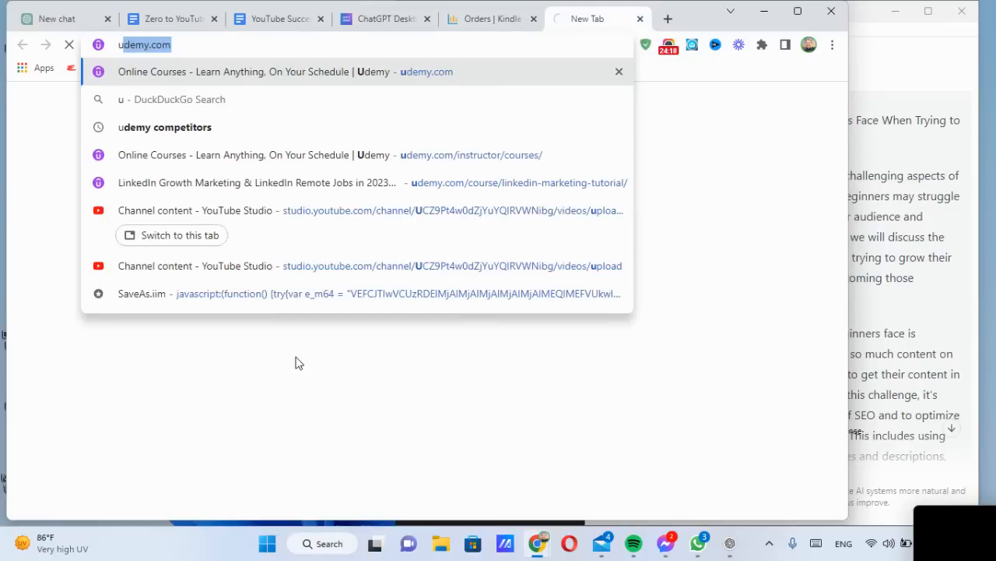
key("Right")
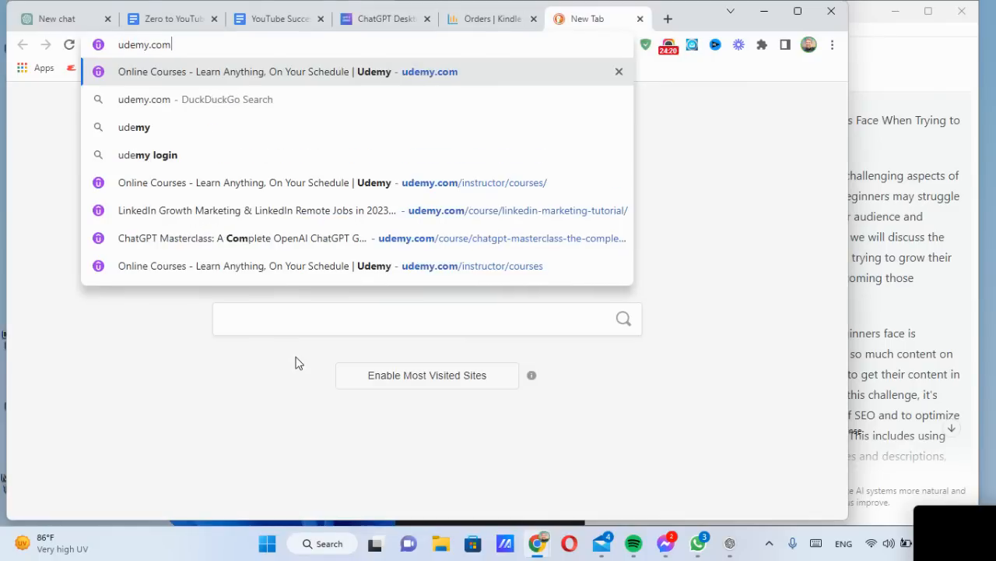
key("Down")
key("Down")
key("Down")
key("Down")
key("Down")
key("Down")
key("Return")
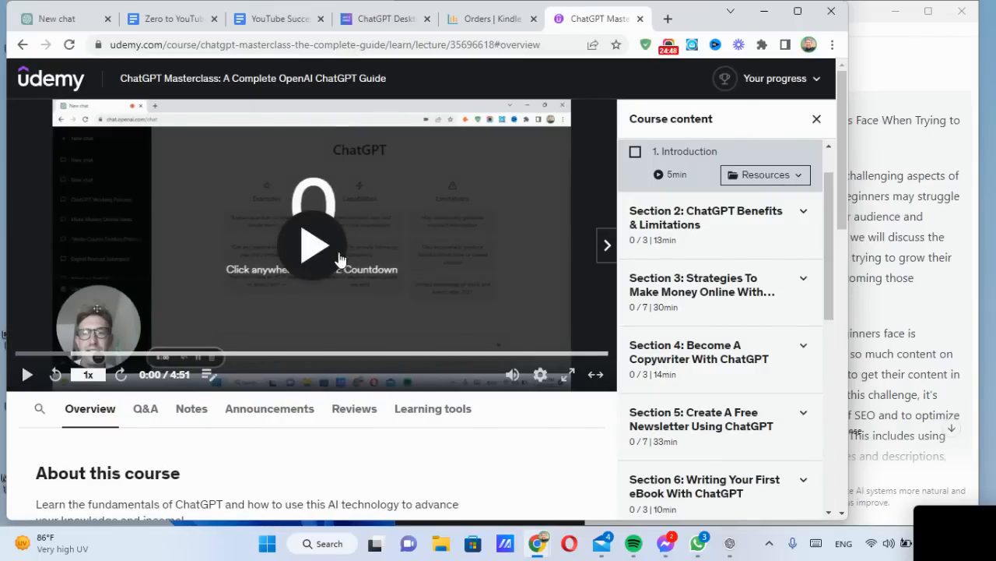
Look through the course content sections, briefly expanding Section 5 on creating a free newsletter to view its lectures
scroll(711, 301, "down", 6)
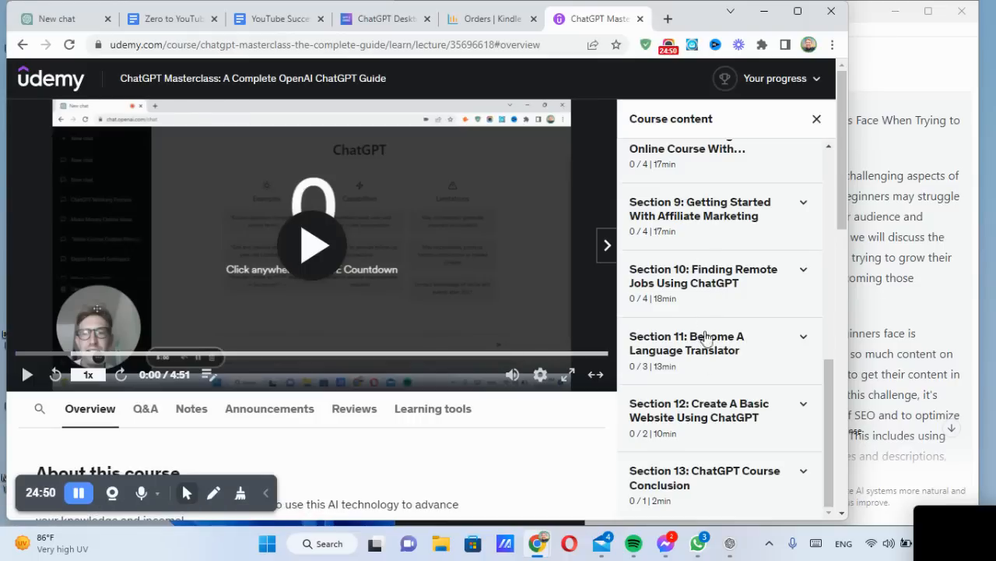
scroll(776, 322, "up", 4)
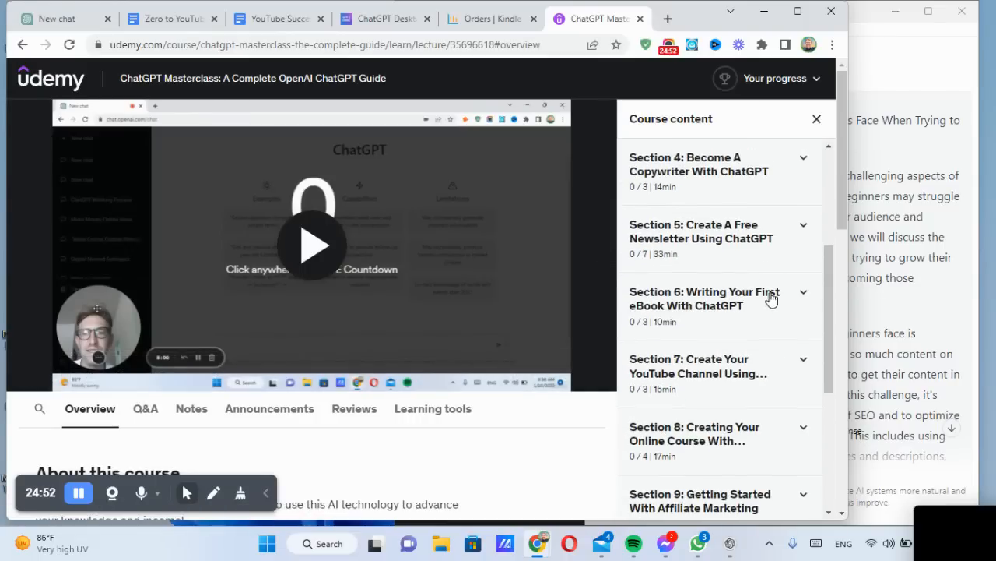
left_click(804, 226)
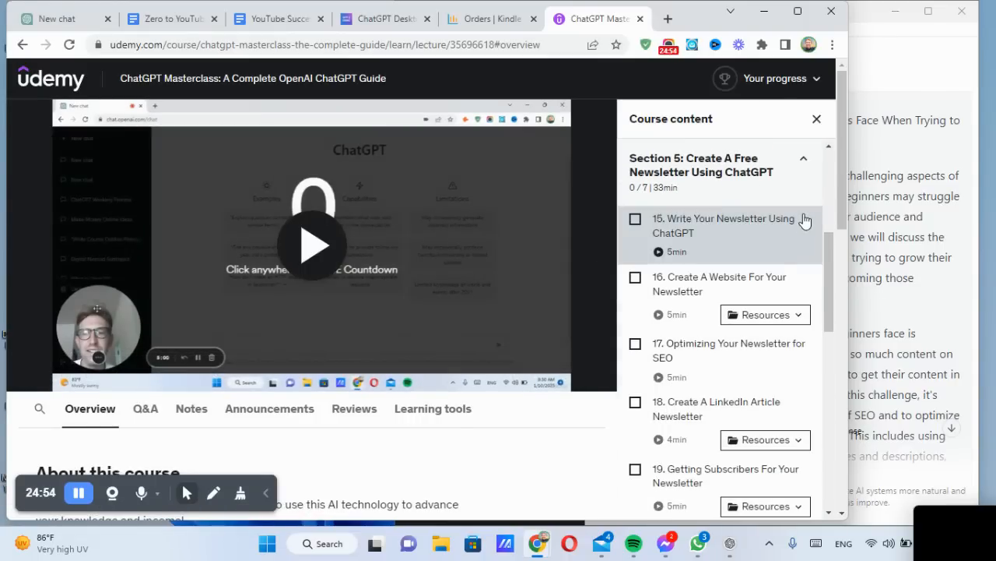
left_click(805, 165)
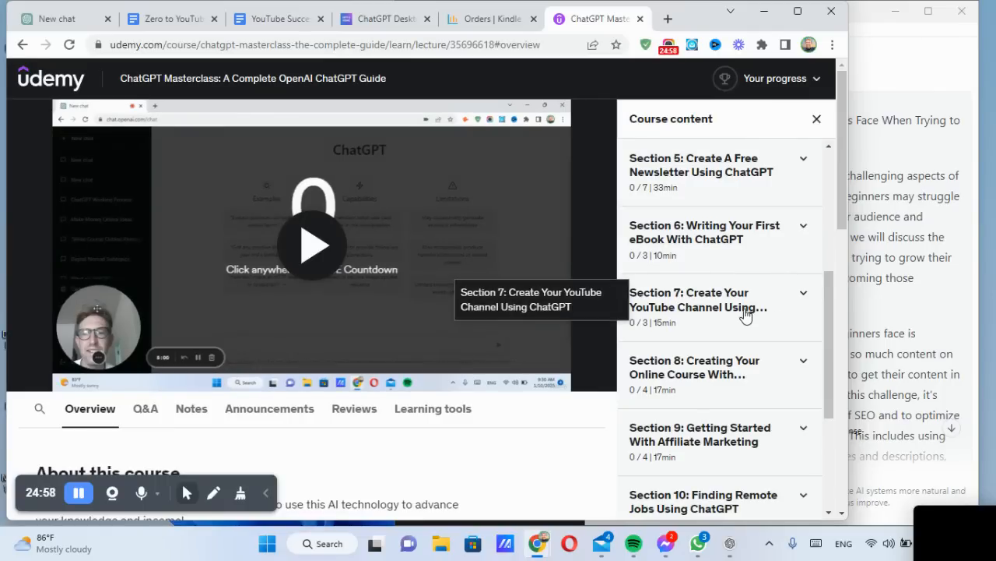
scroll(732, 373, "down", 1)
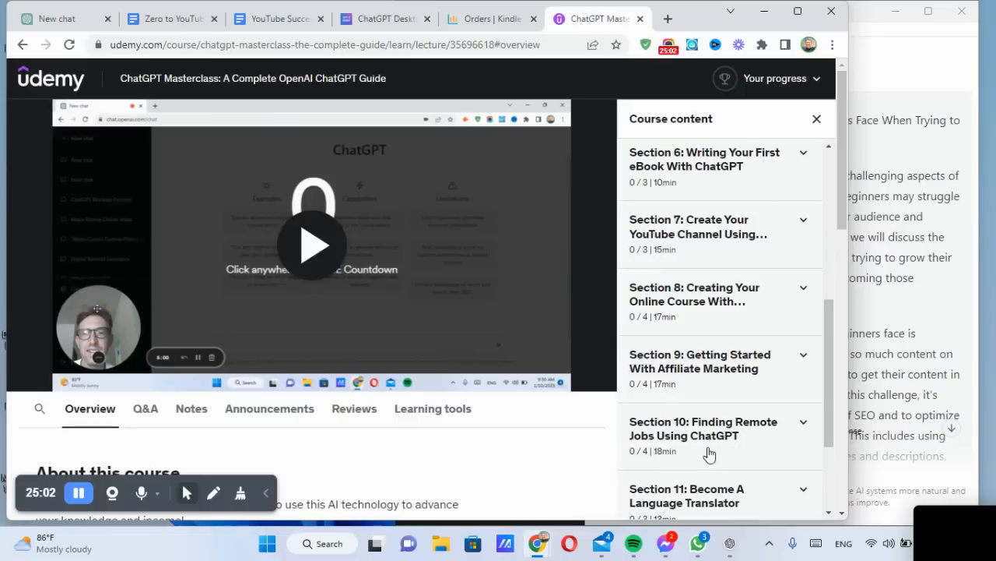
scroll(746, 389, "down", 2)
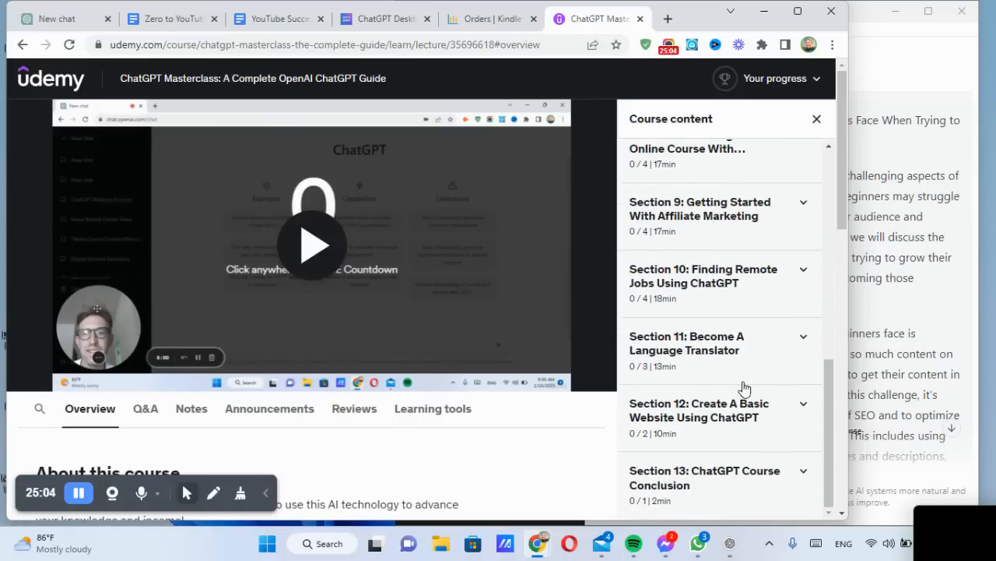
scroll(740, 334, "up", 8)
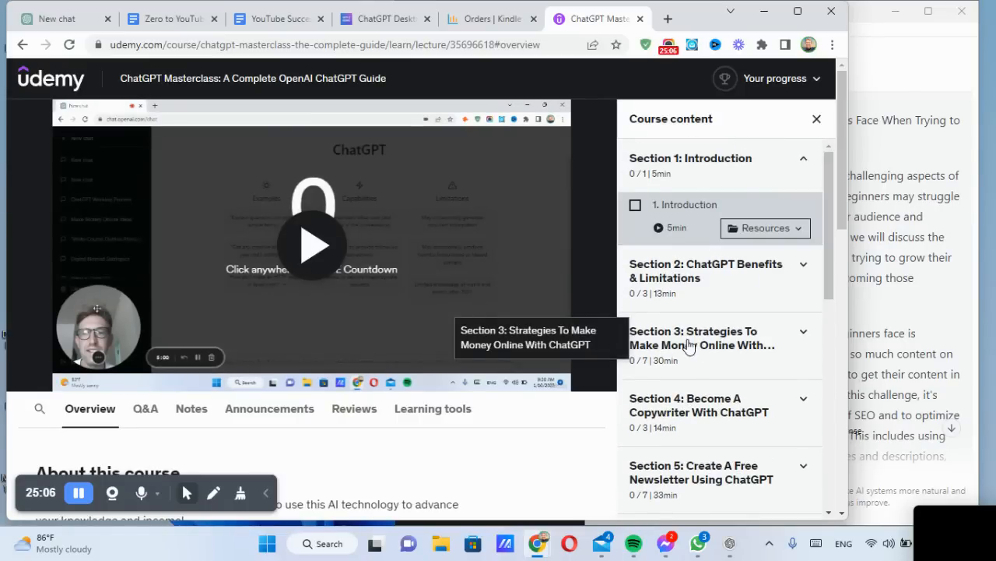
Examine the course's overview details, including its description, total video hours, number of lectures and student count
scroll(232, 340, "down", 3)
left_click_drag(142, 292, 196, 286)
key("ctrl+m")
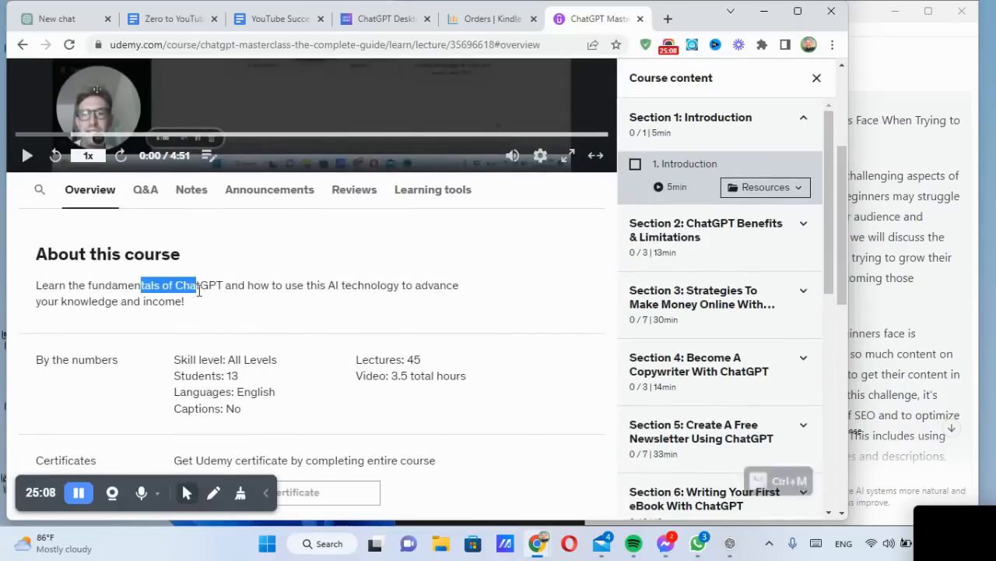
left_click(196, 286)
left_click_drag(391, 376, 474, 375)
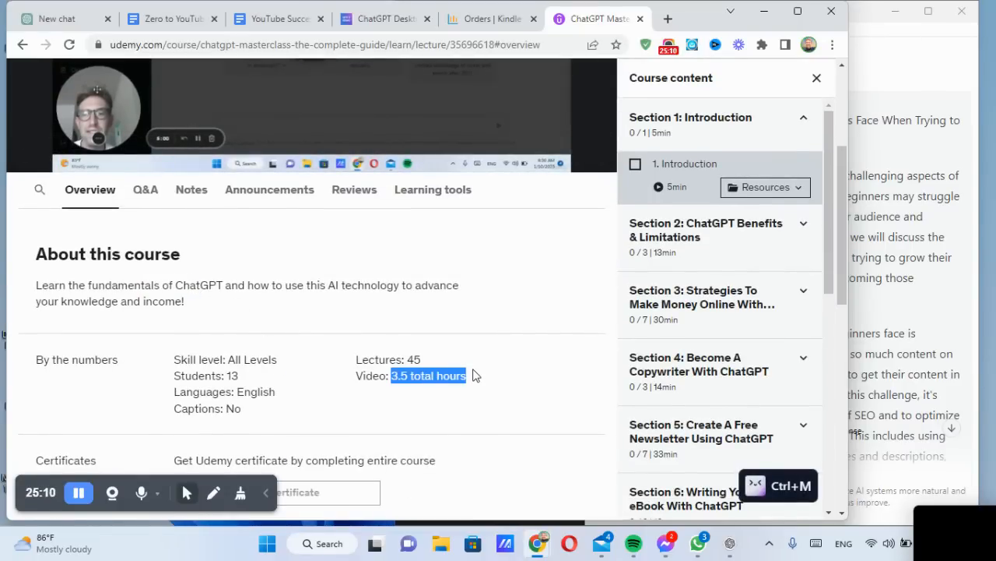
left_click(477, 375)
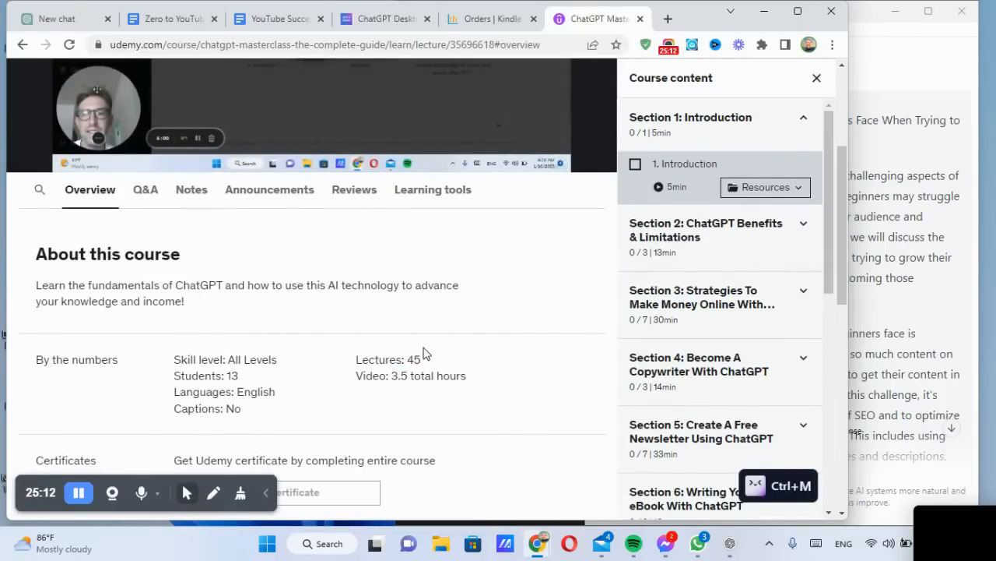
left_click_drag(407, 359, 427, 364)
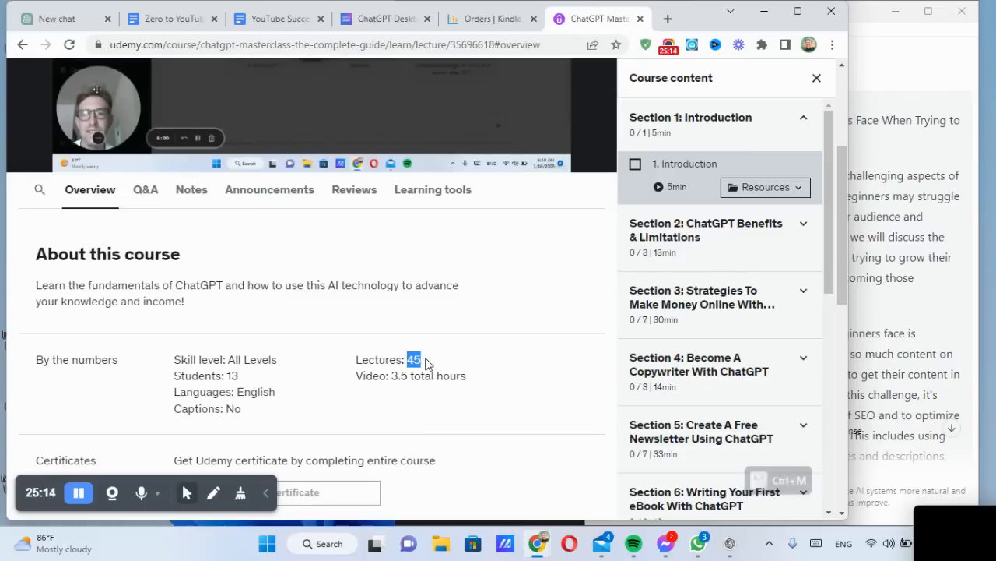
left_click(394, 375)
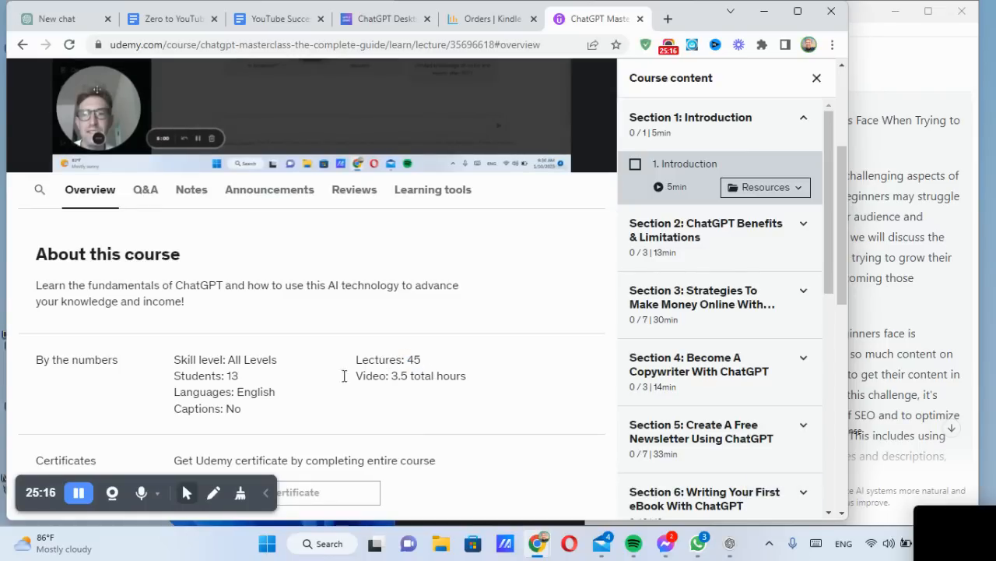
double_click(243, 378)
left_click(243, 377)
key("ctrl+m")
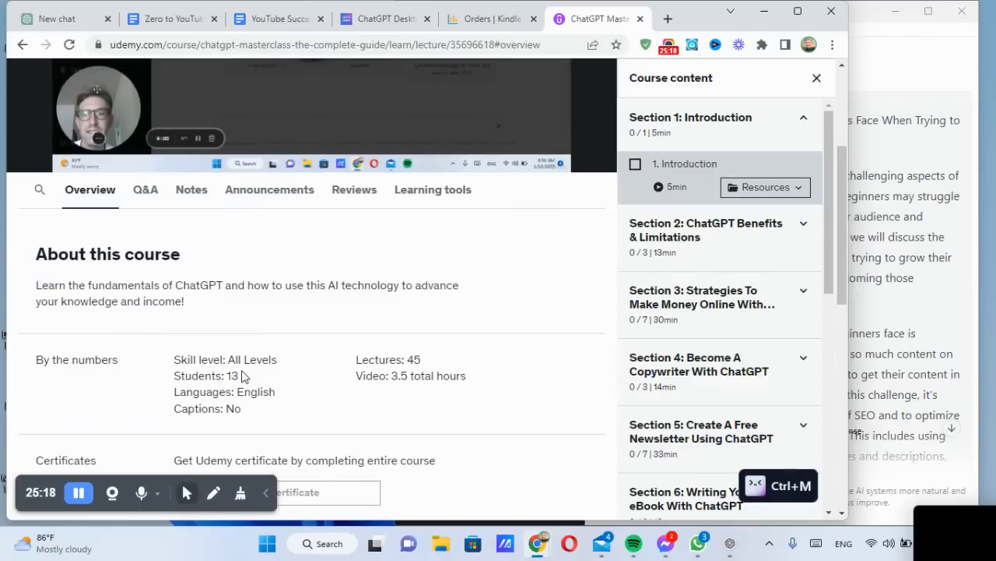
scroll(244, 377, "down", 4)
scroll(283, 358, "up", 6)
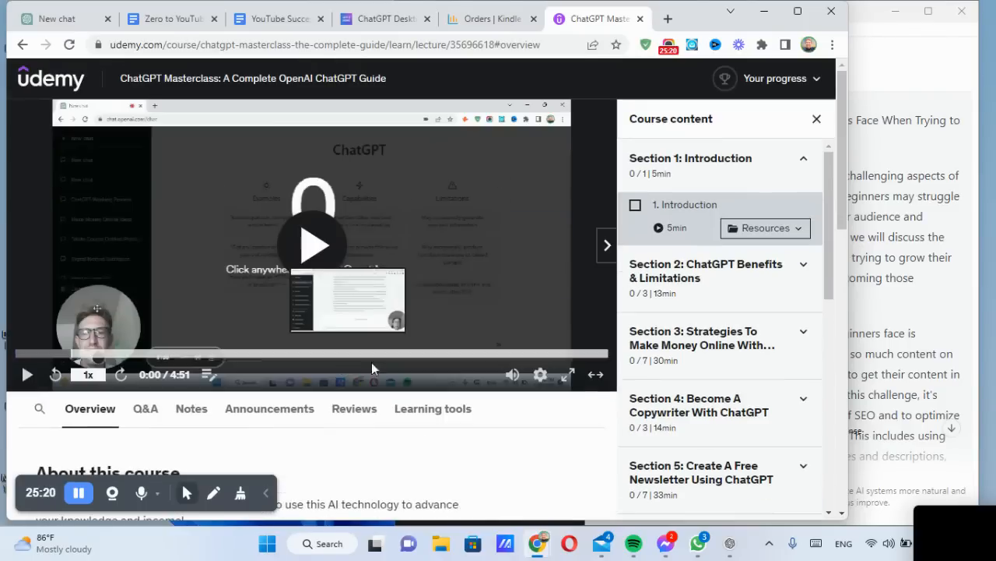
Switch to the "YouTube Success Blueprint" document, look through it to the last page, and return to the Udemy course page
left_click(281, 19)
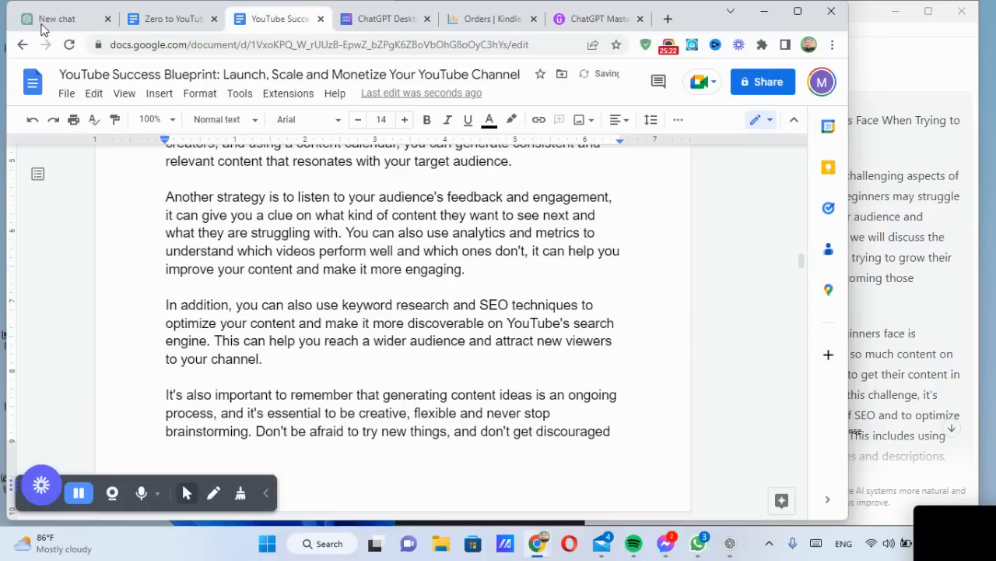
scroll(732, 319, "down", 15)
scroll(798, 453, "down", 20)
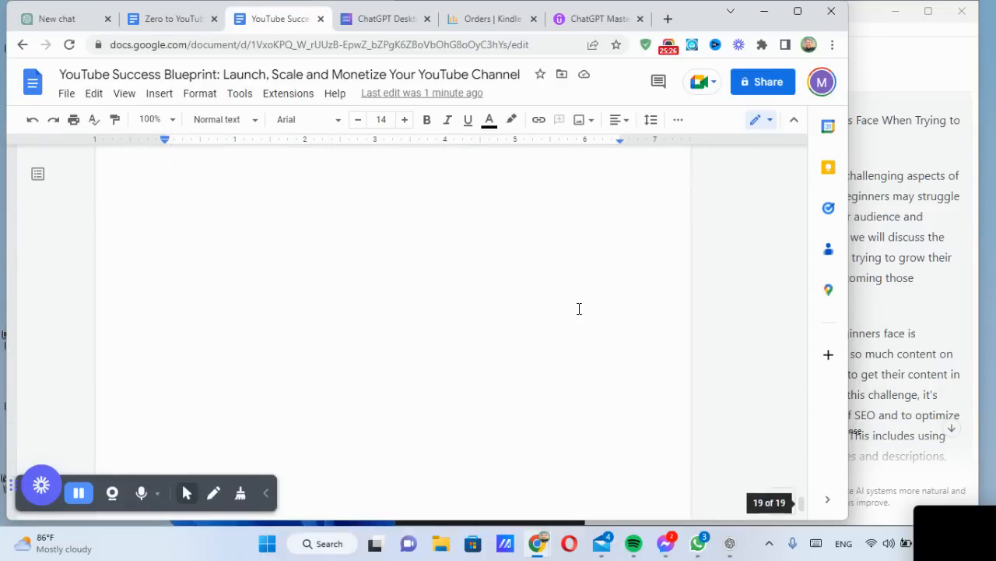
left_click(592, 18)
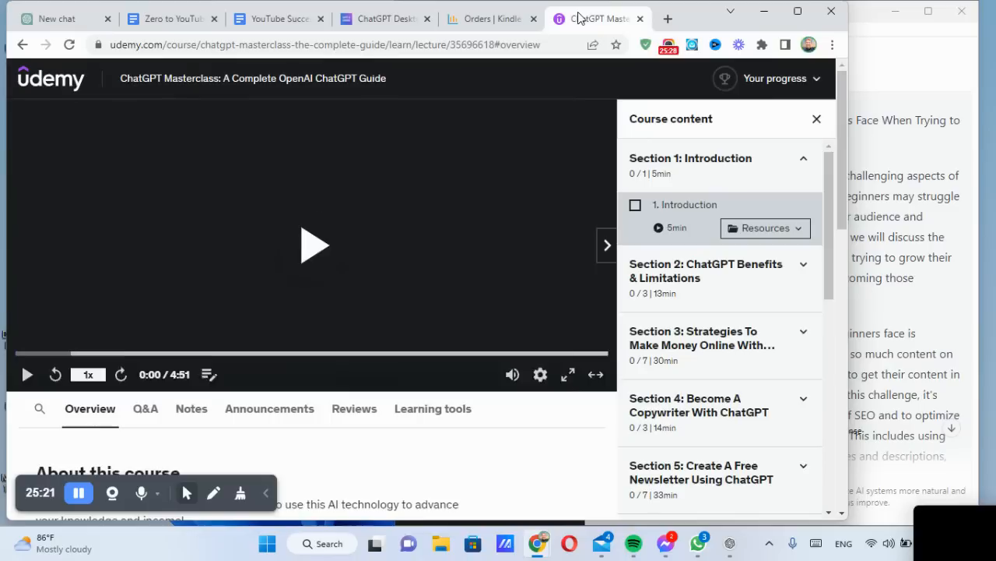